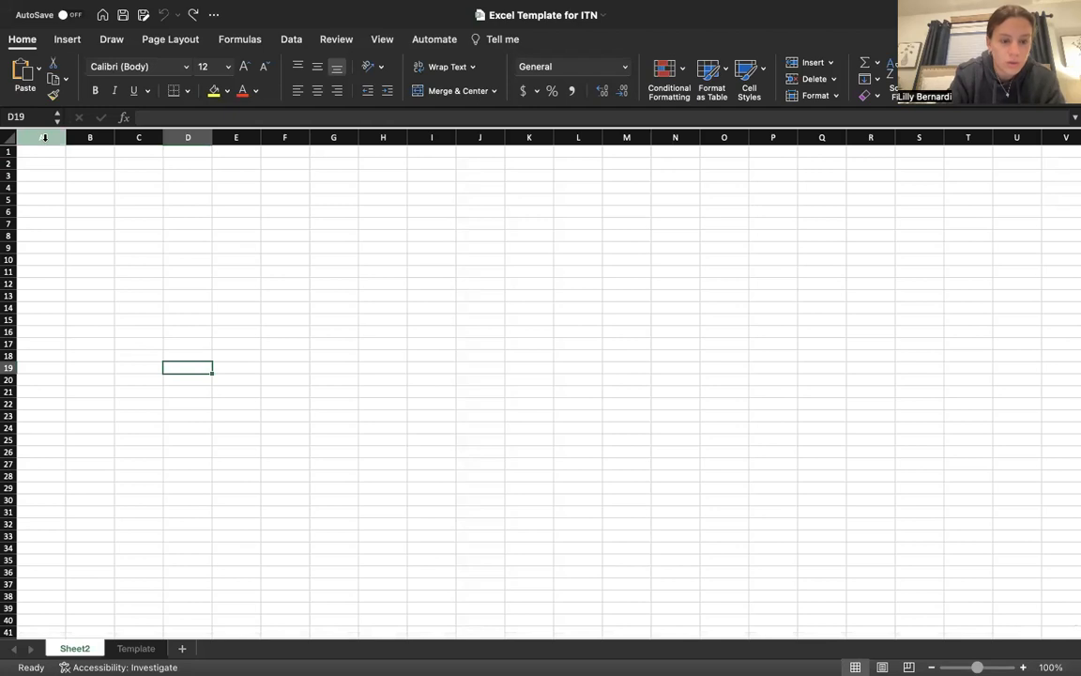
Step: Narrow all columns of the blank sheet evenly to a little over half their default width
click(44, 137)
drag(44, 137, 725, 137)
key(super+a)
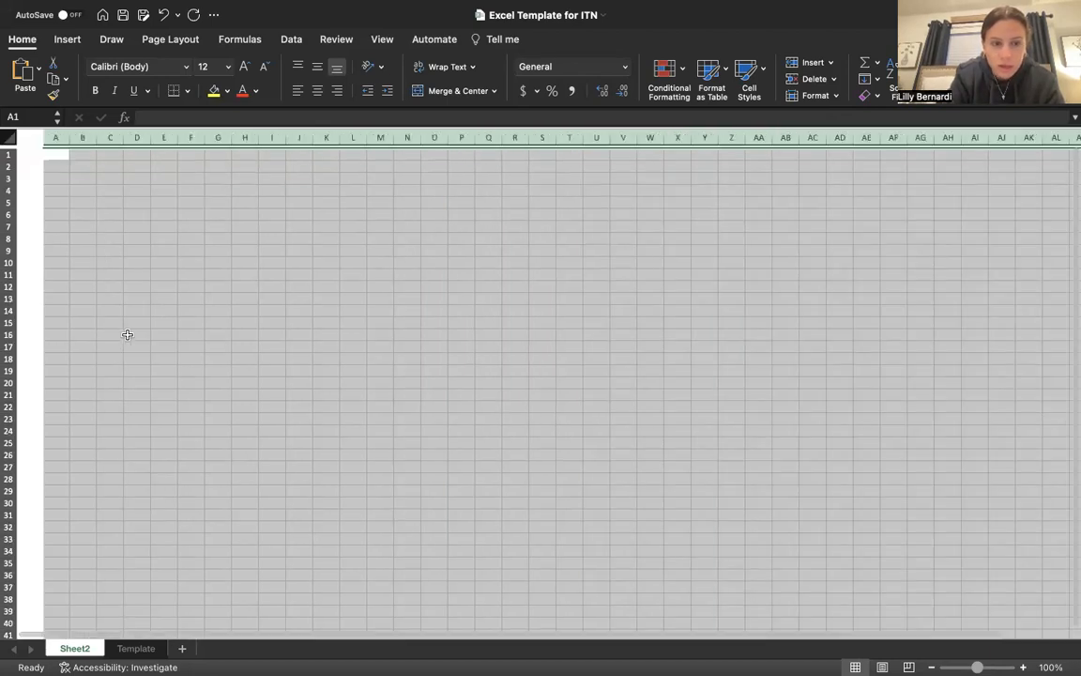
click(84, 211)
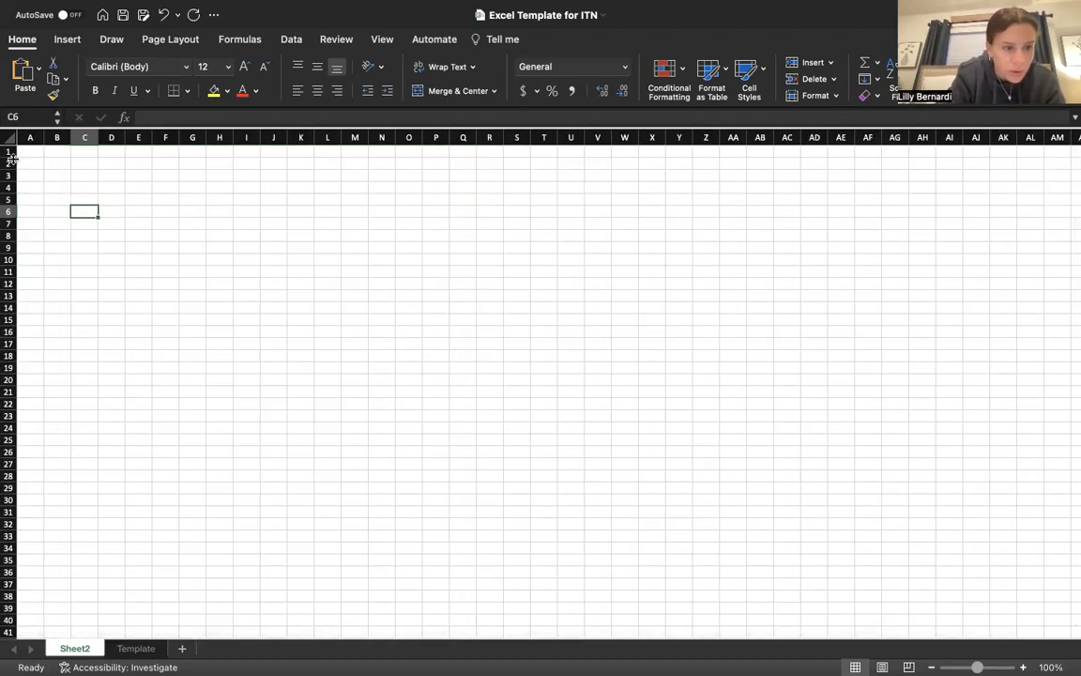
Step: Increase the height of all rows in the sheet evenly to 32 pixels
drag(9, 150, 12, 467)
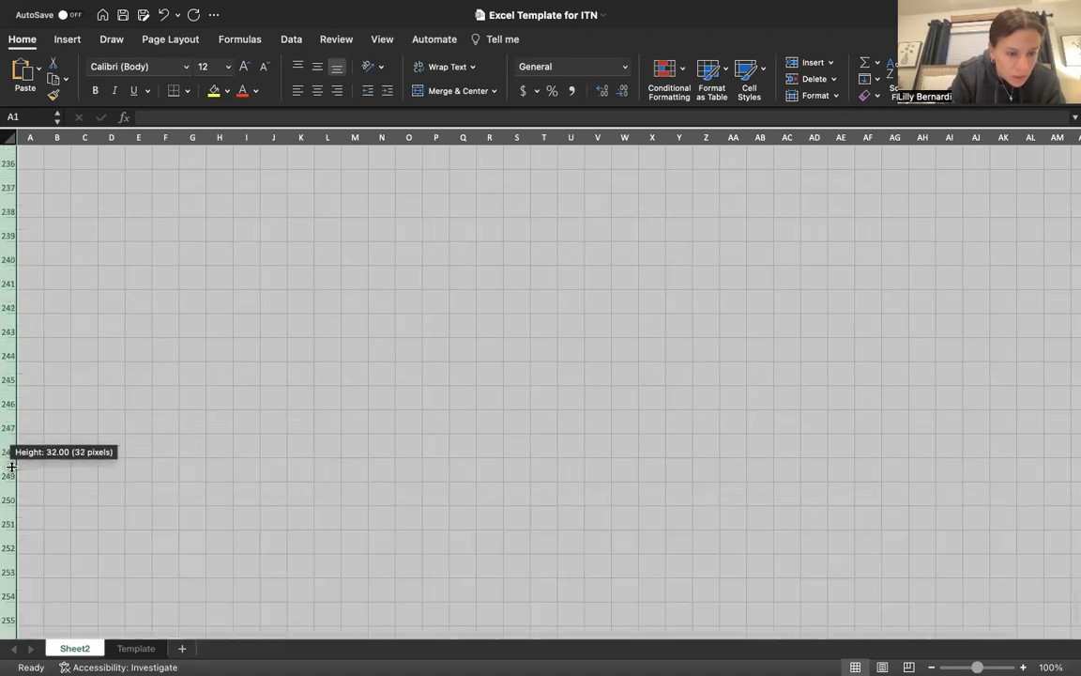
scroll(191, 245, down, 12)
scroll(190, 245, up, 15)
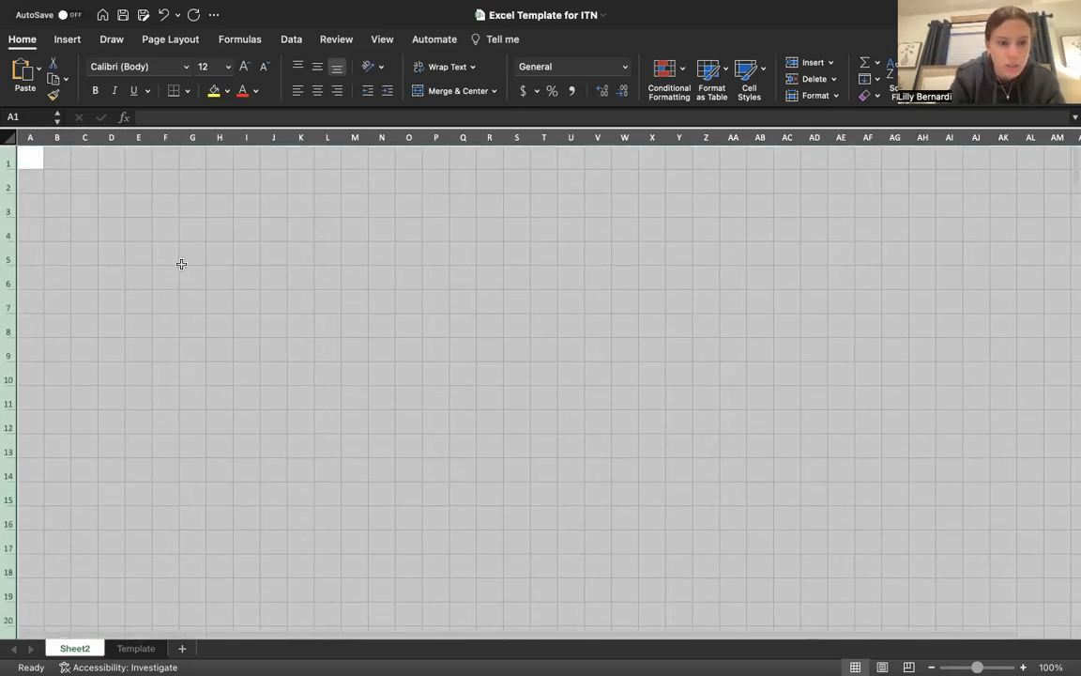
Step: Merge and center cells A16:F16 and enter the heading "Day 1" in them
scroll(181, 263, down, 3)
scroll(181, 263, down, 2)
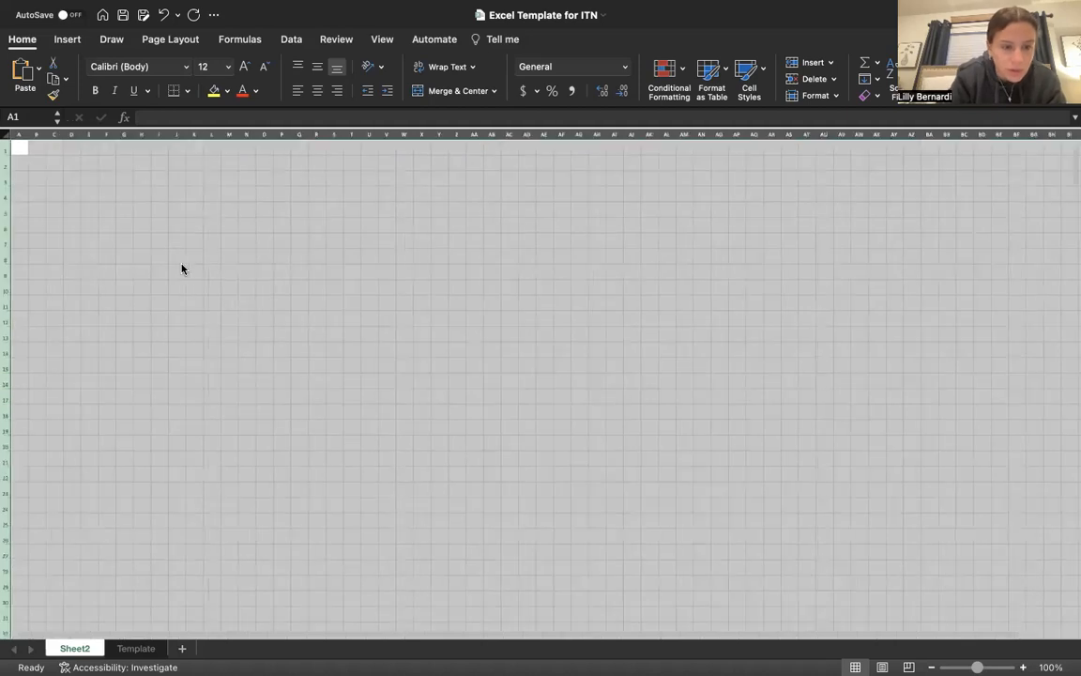
click(122, 332)
scroll(55, 399, down, 1)
scroll(56, 400, down, 4)
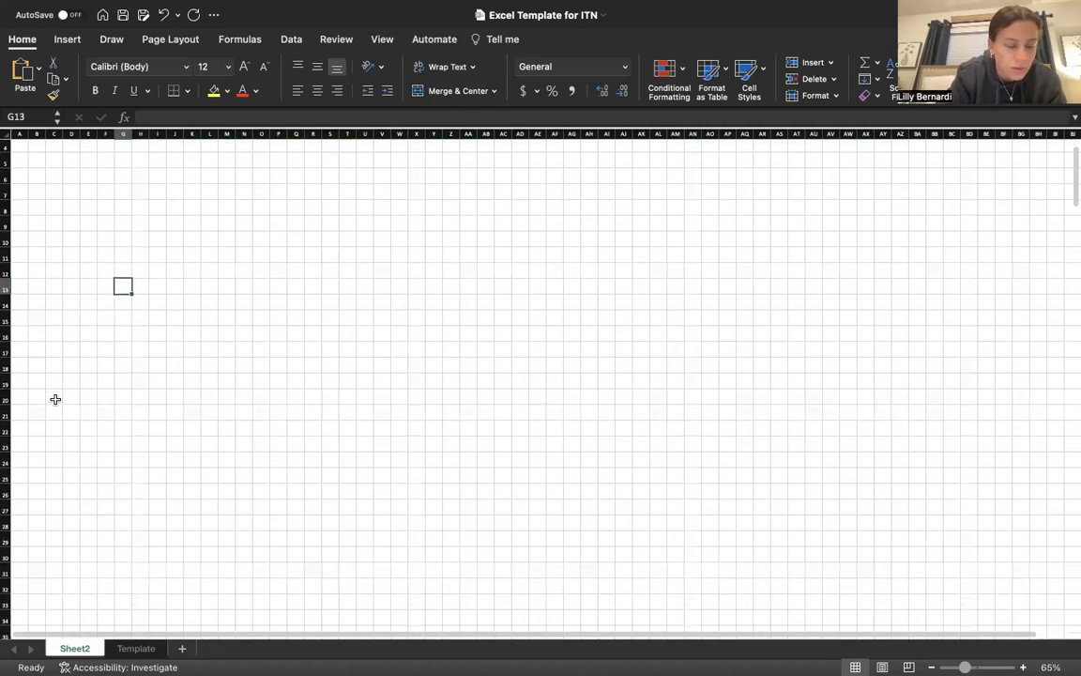
scroll(53, 398, up, 5)
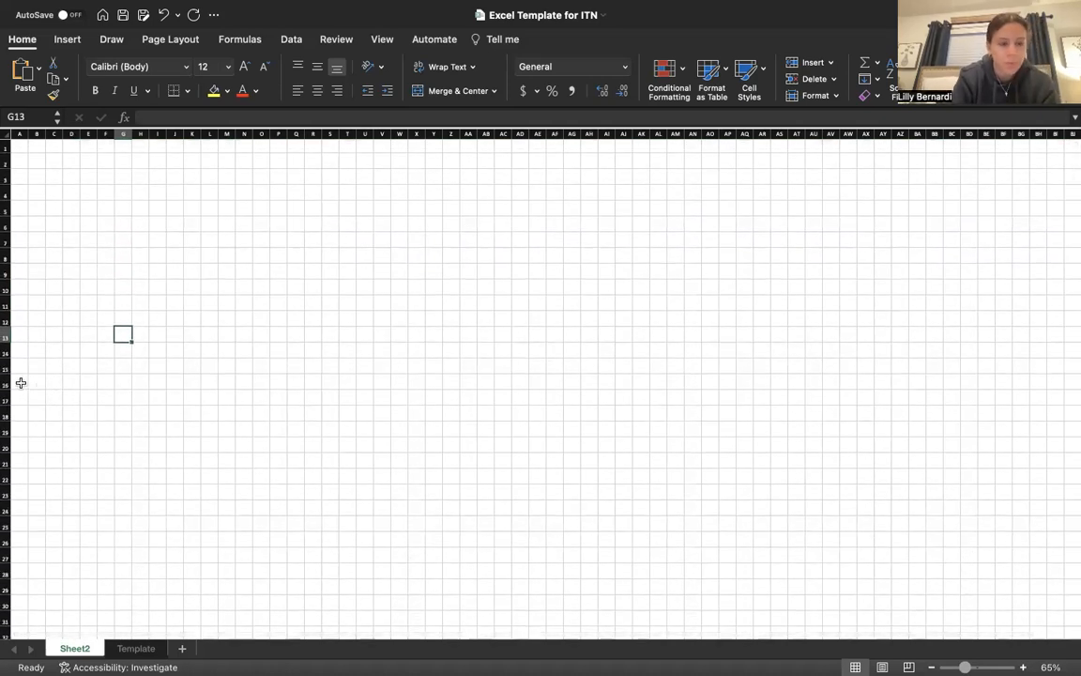
drag(21, 383, 107, 386)
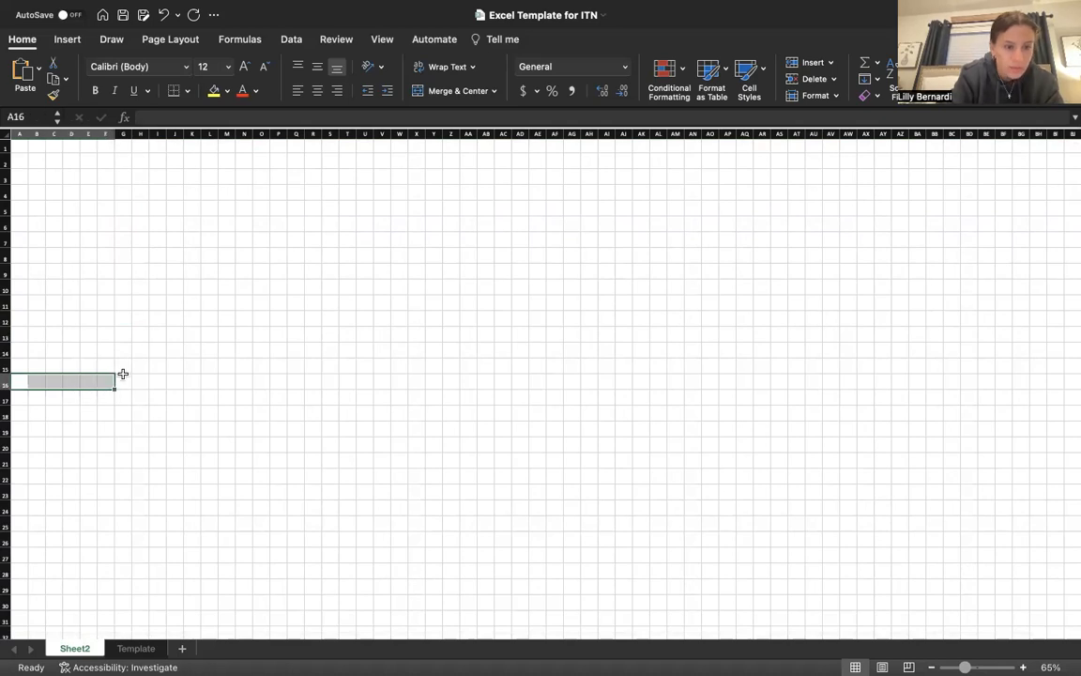
click(460, 91)
text(Day1)
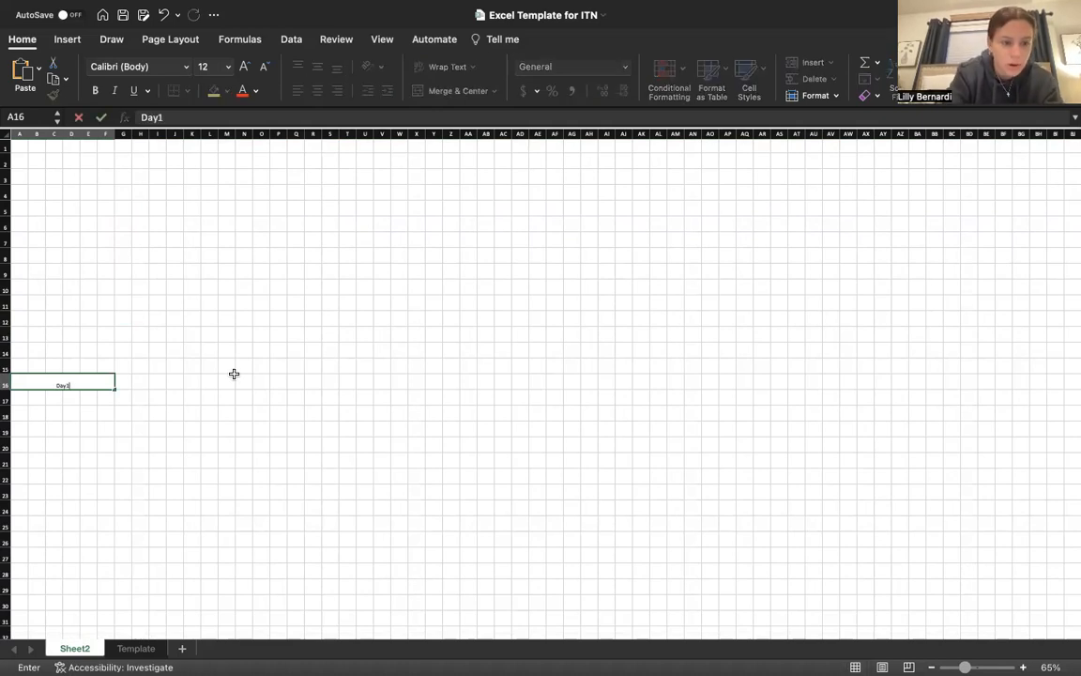
key(BackSpace)
text( 1)
click(153, 428)
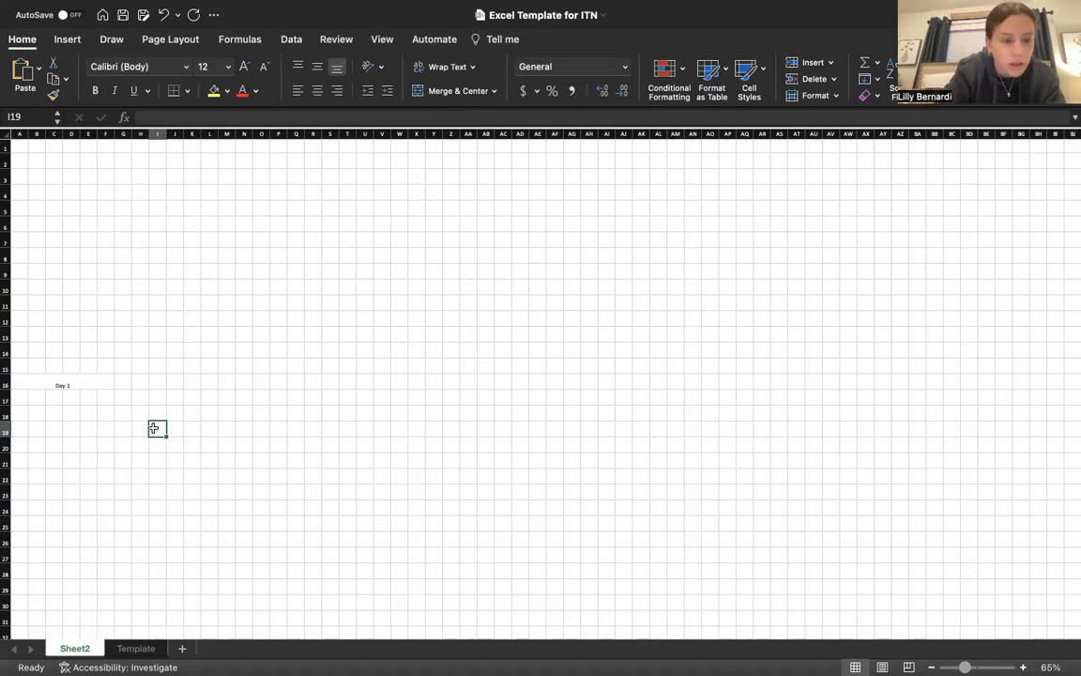
Step: Merge and center row 16 beside the Day 1 heading into four three-column blocks spanning G to R
scroll(135, 408, down, 5)
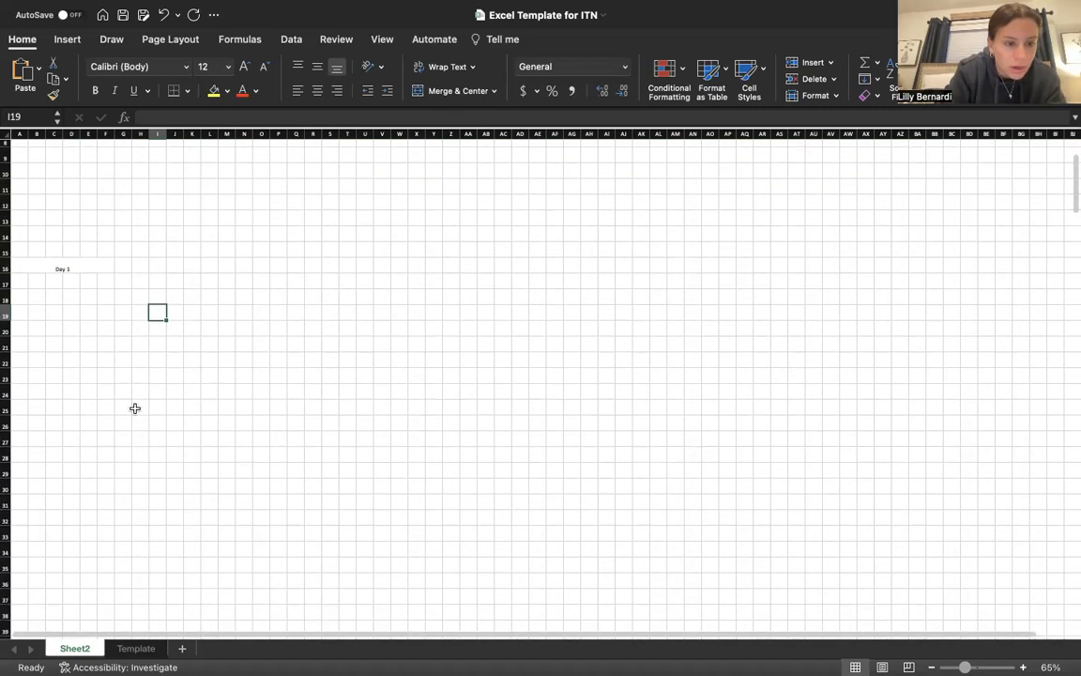
drag(120, 268, 310, 264)
click(458, 91)
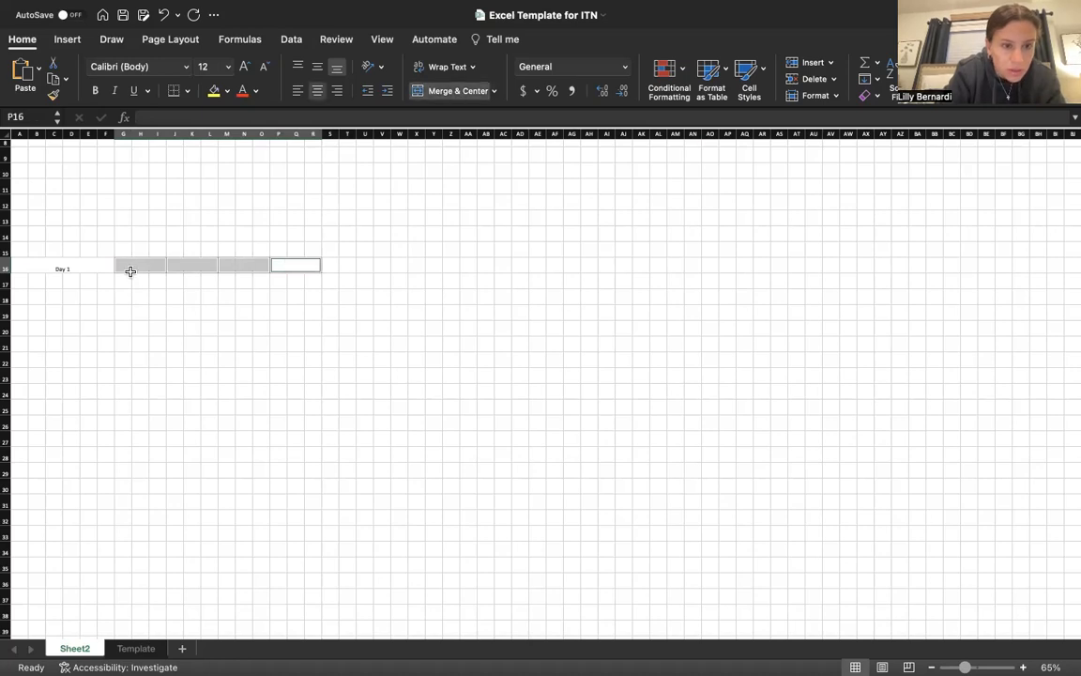
Step: Label the four merged blocks beside Day 1 "wk 1", "wk 2", "wk 3" and "wk 4"
click(129, 266)
text(wk 1)
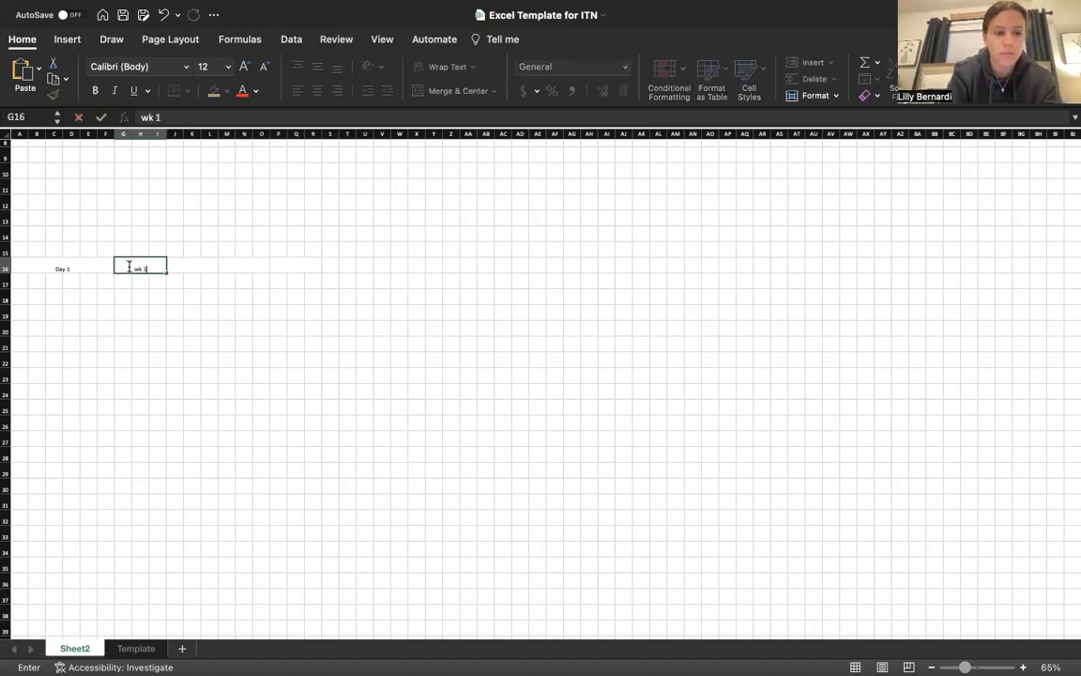
key(Tab)
text(wk 2)
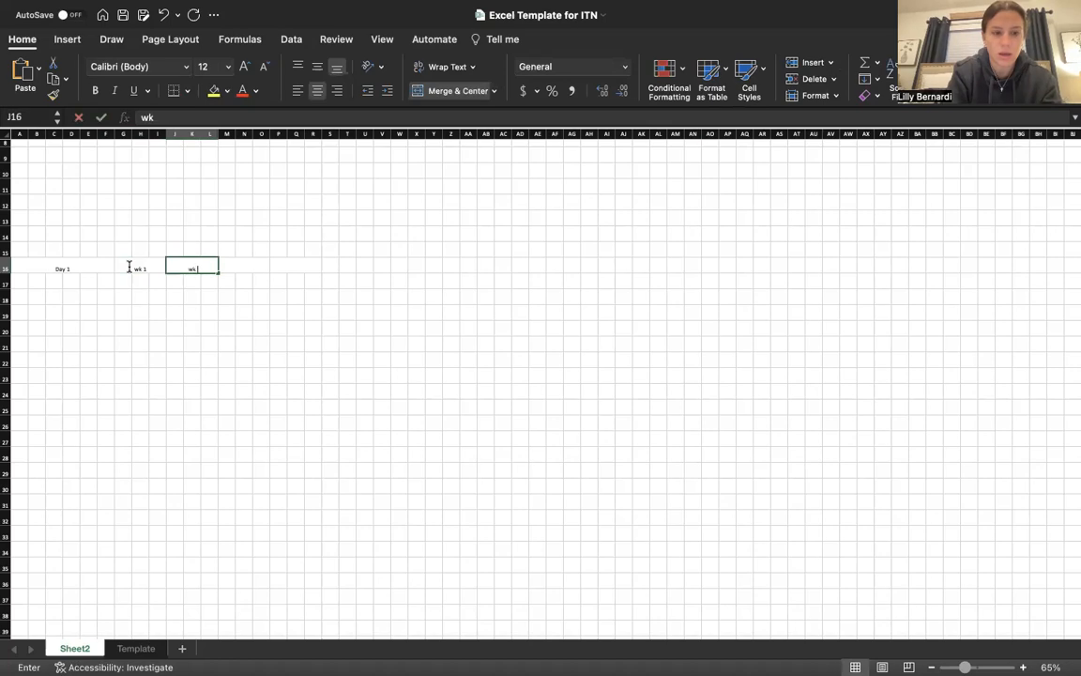
key(Tab)
text(wk 3)
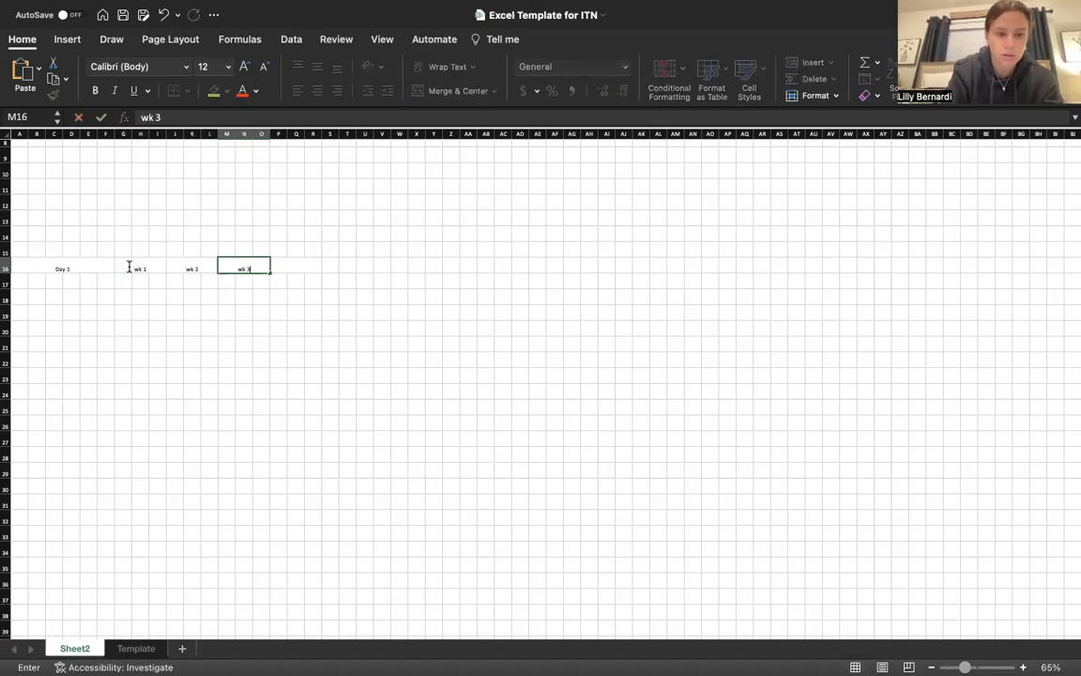
key(Tab)
text(wk 4)
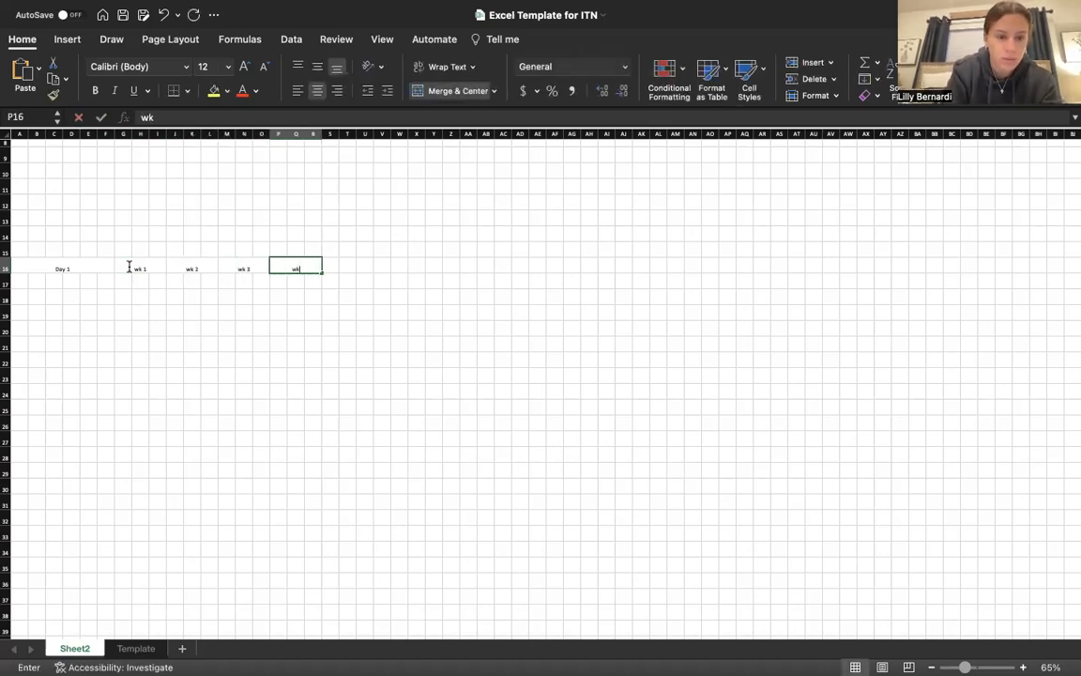
click(124, 306)
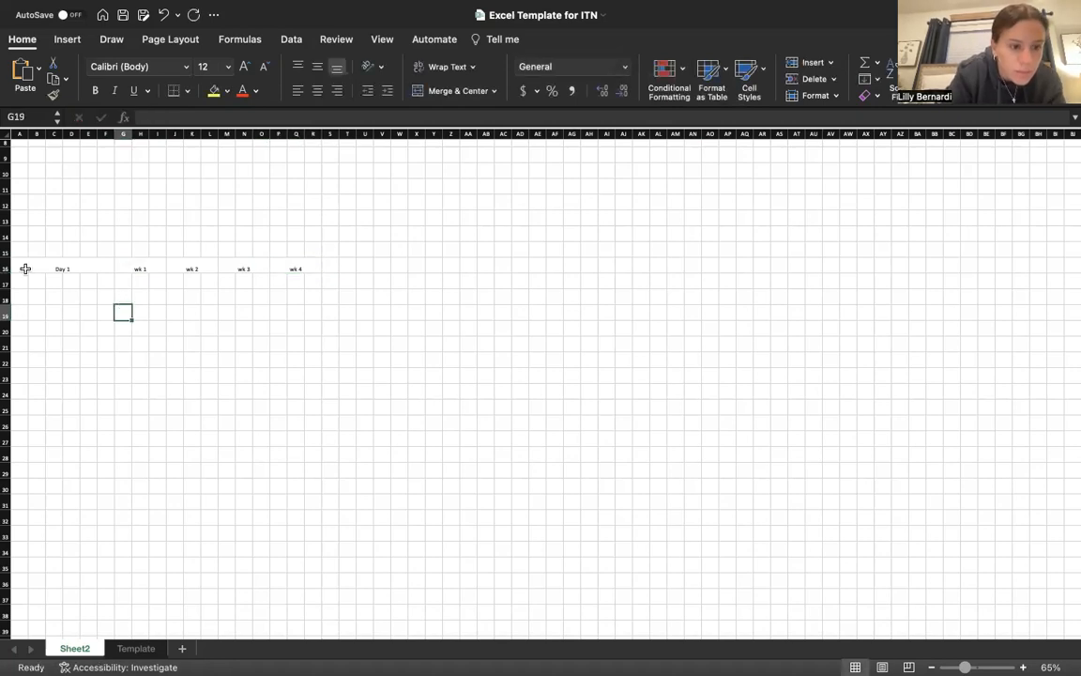
Step: Merge and center cells A17:F17 below the Day 1 heading and enter "Monday-"
drag(20, 280, 106, 280)
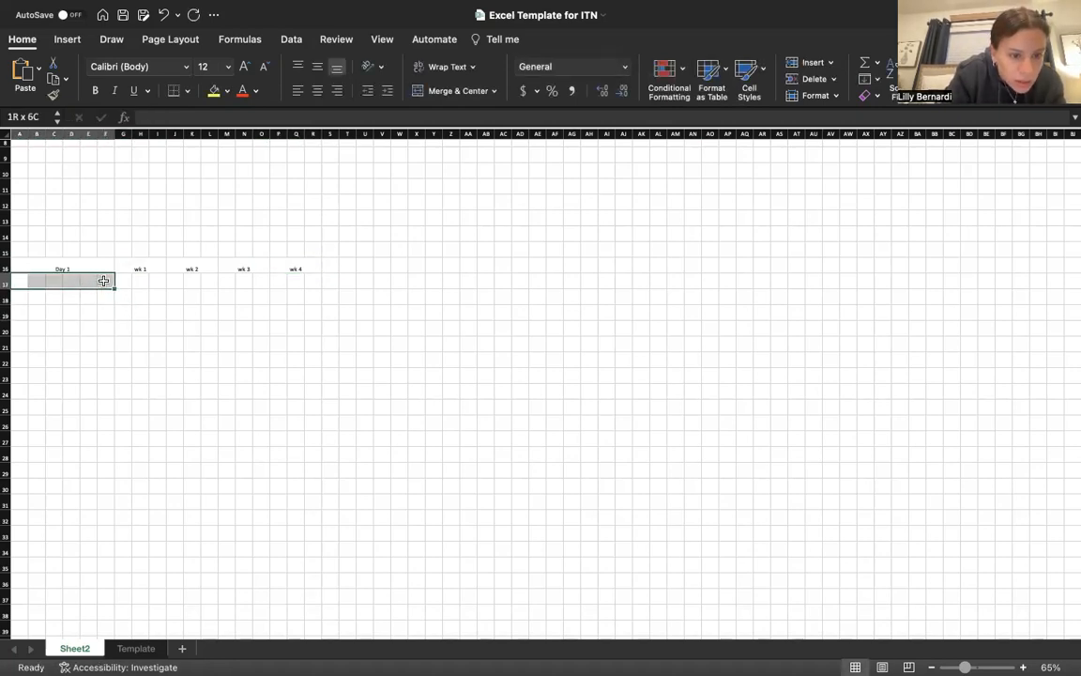
click(458, 91)
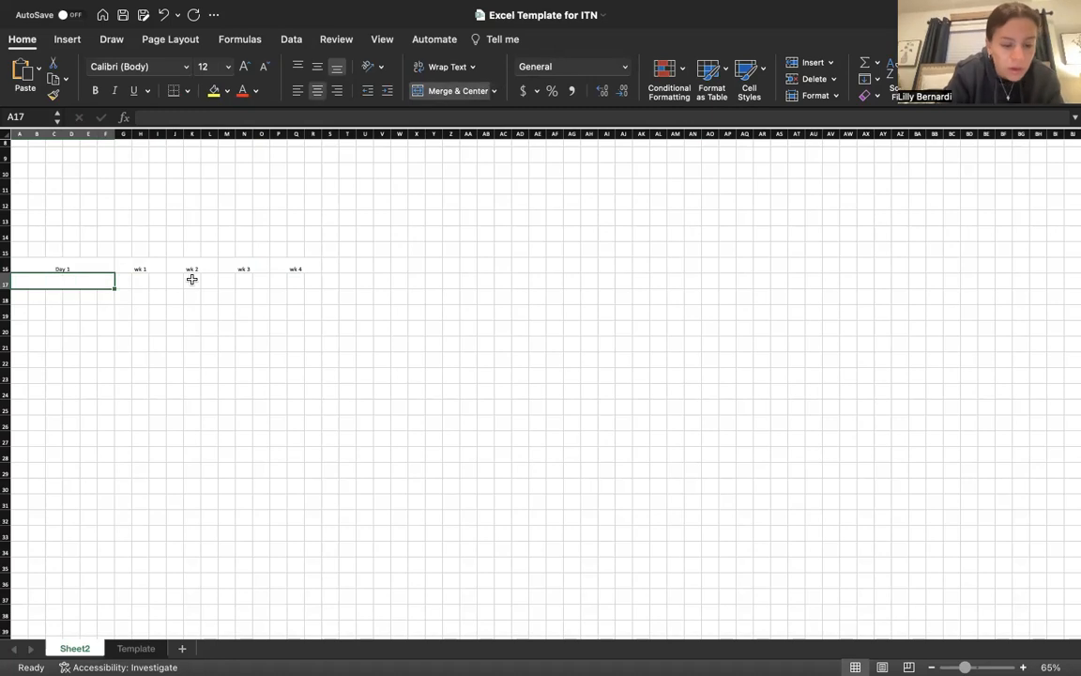
text(Monday-)
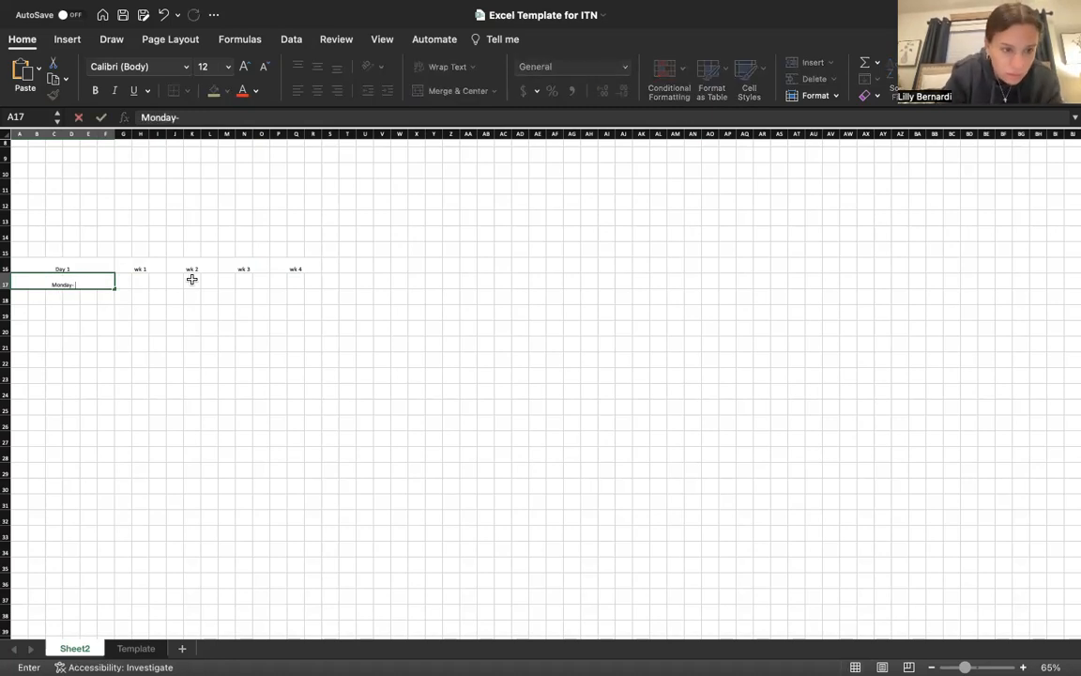
click(106, 329)
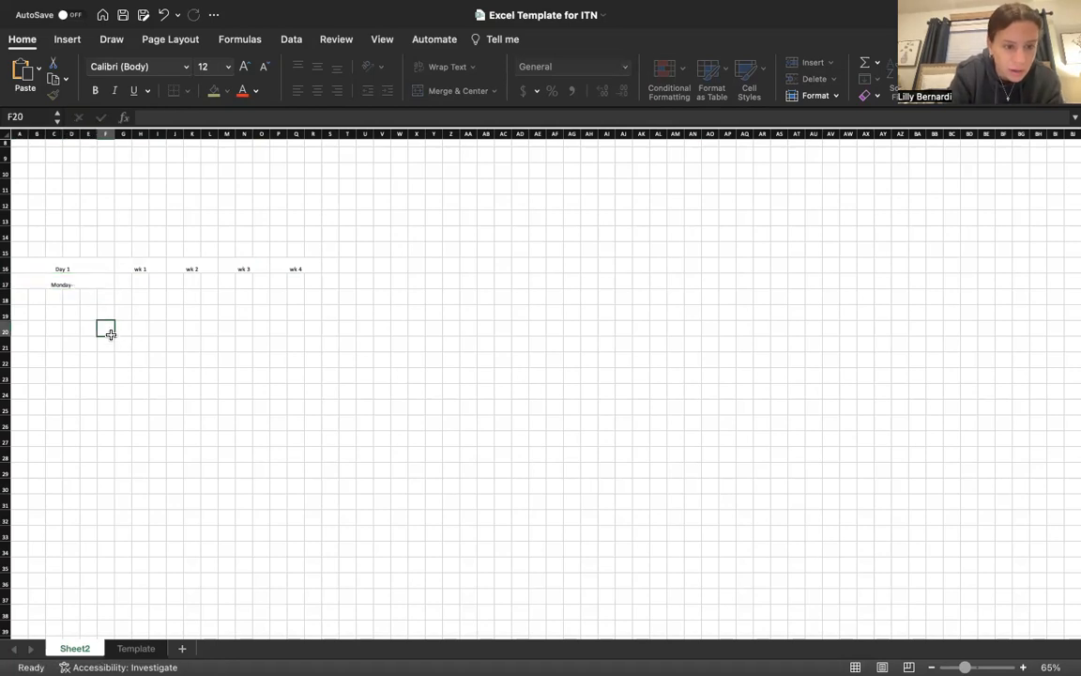
Step: Enter the exercise label "A1" in cell A18 below the Monday row
click(21, 299)
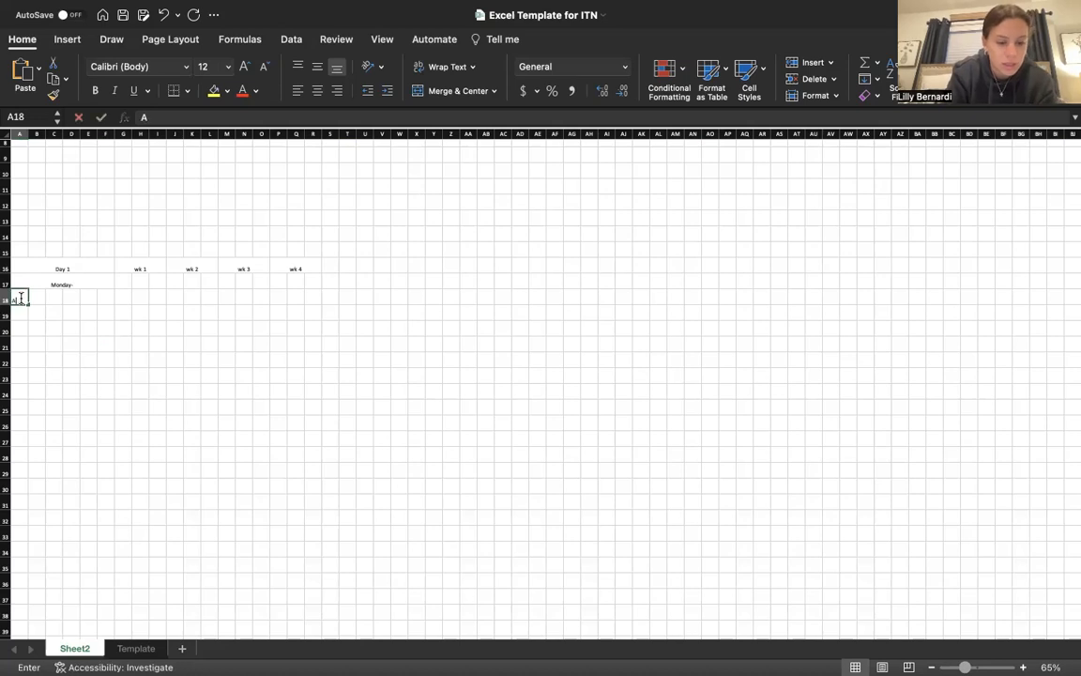
text(A1)
click(40, 326)
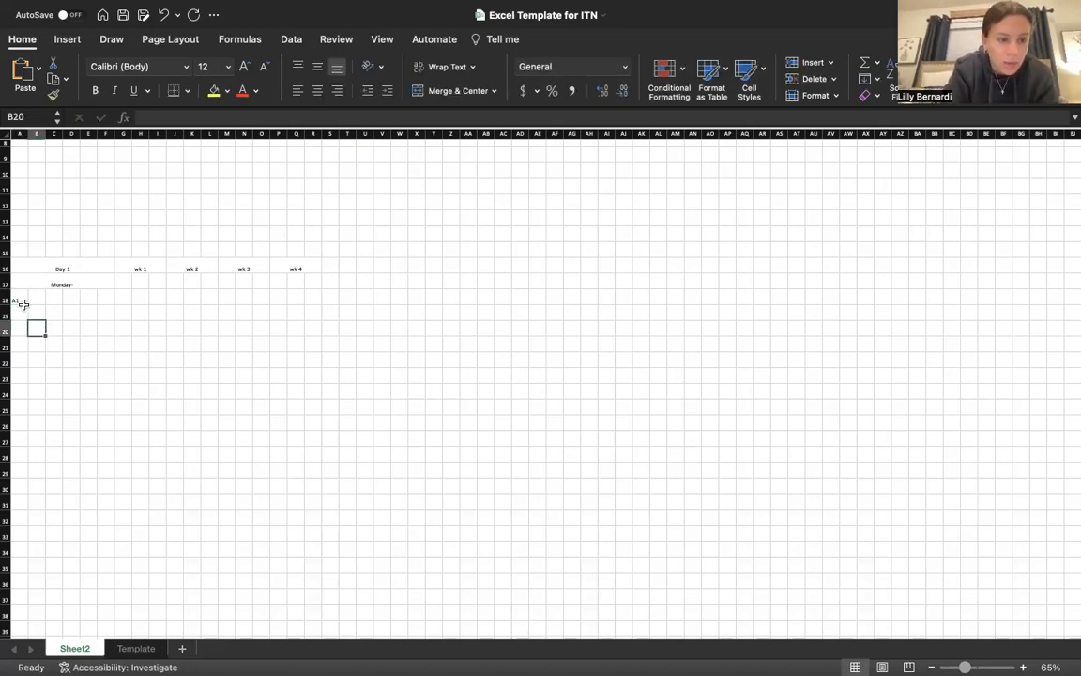
Step: Merge and center cells B18:F23 beside the A1 label and enter "Exercise" in the block
click(39, 299)
drag(41, 298, 110, 378)
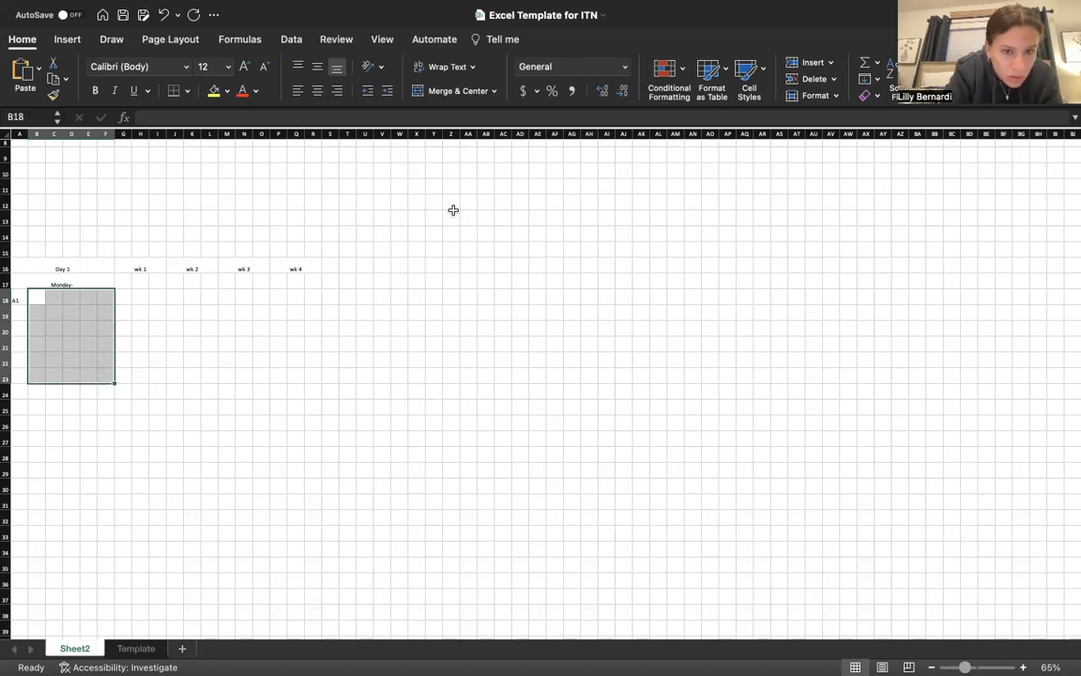
click(469, 91)
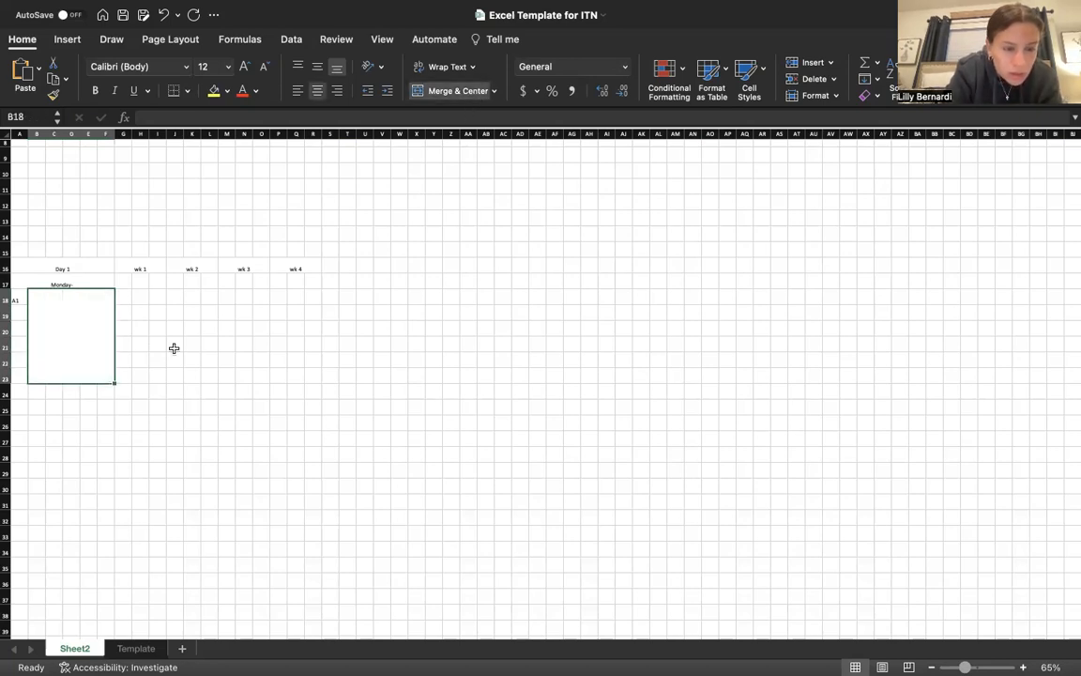
double_click(83, 341)
text(Exercise)
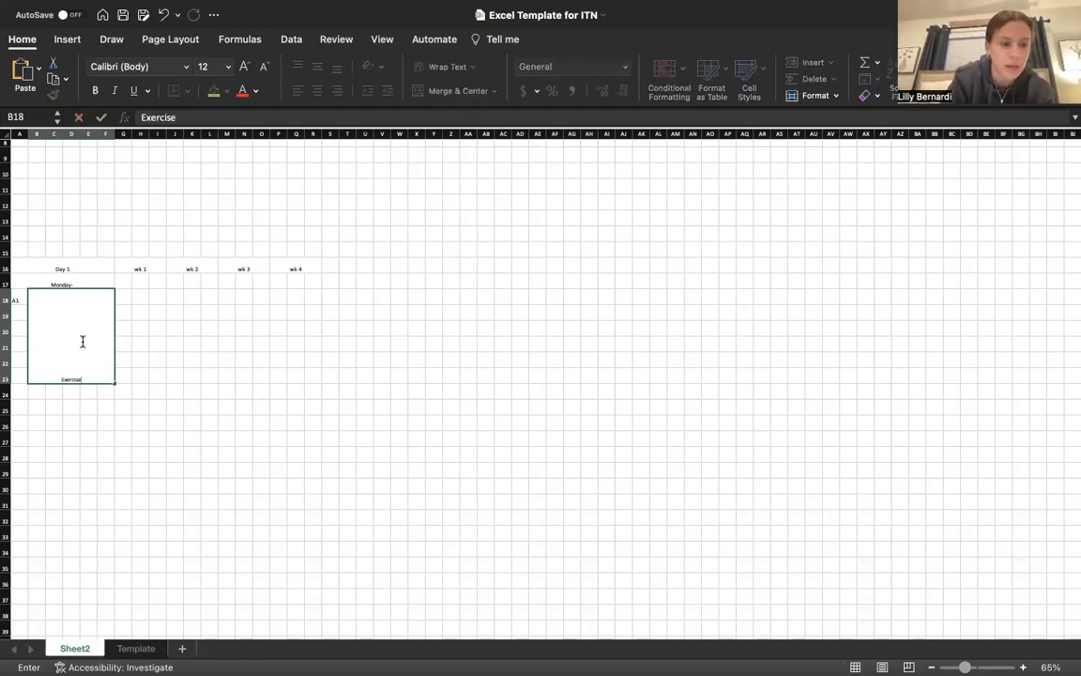
click(158, 406)
Step: Enter the subheadings "wt", "%" and "reps" in cells G17:I17 under wk 1
click(124, 280)
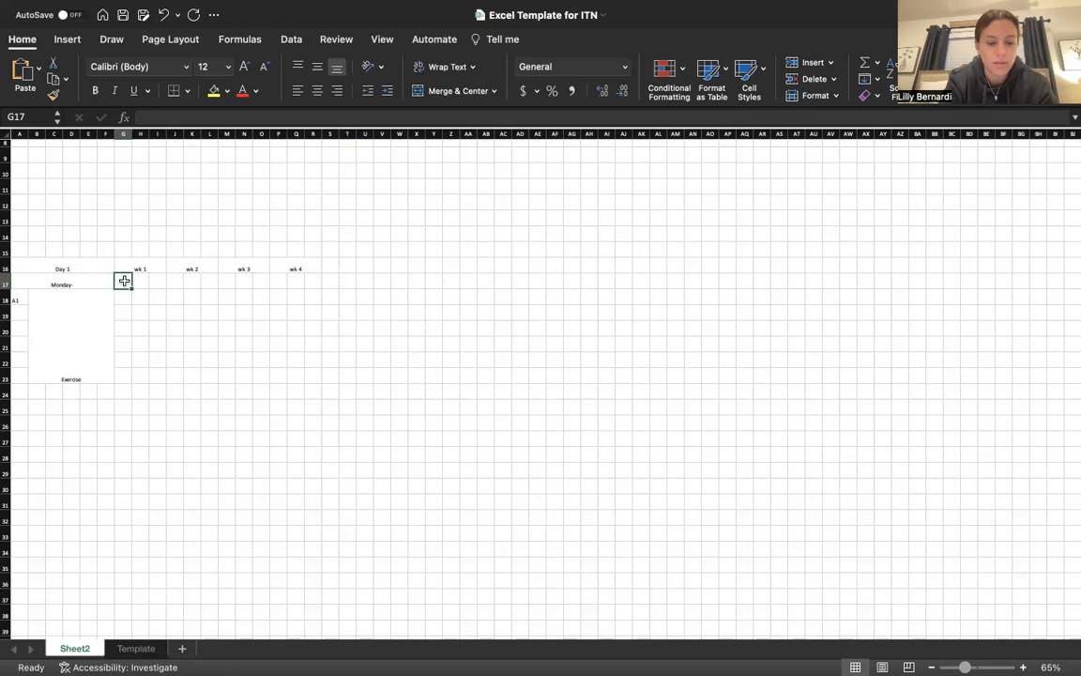
text(wk)
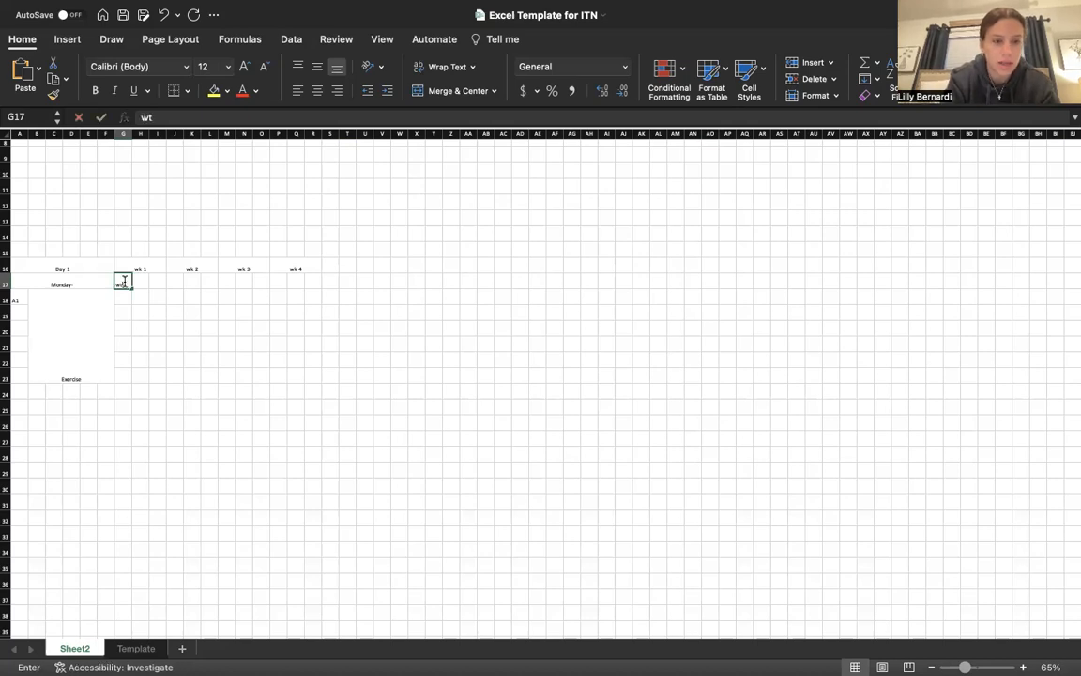
key(Tab)
text(%)
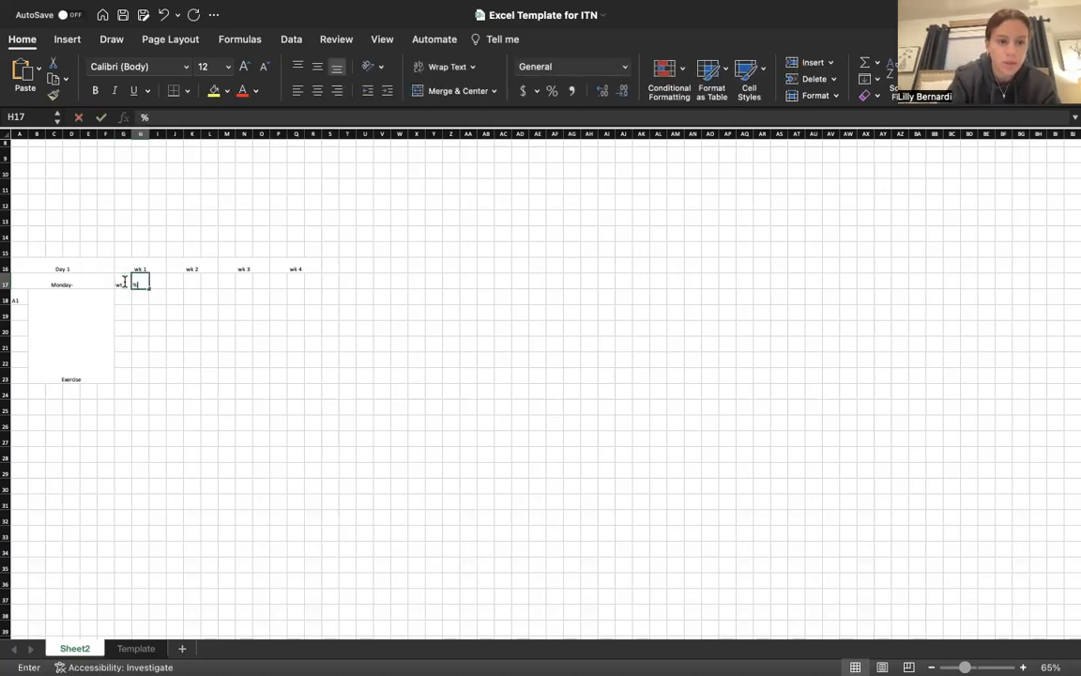
key(Tab)
text(reps)
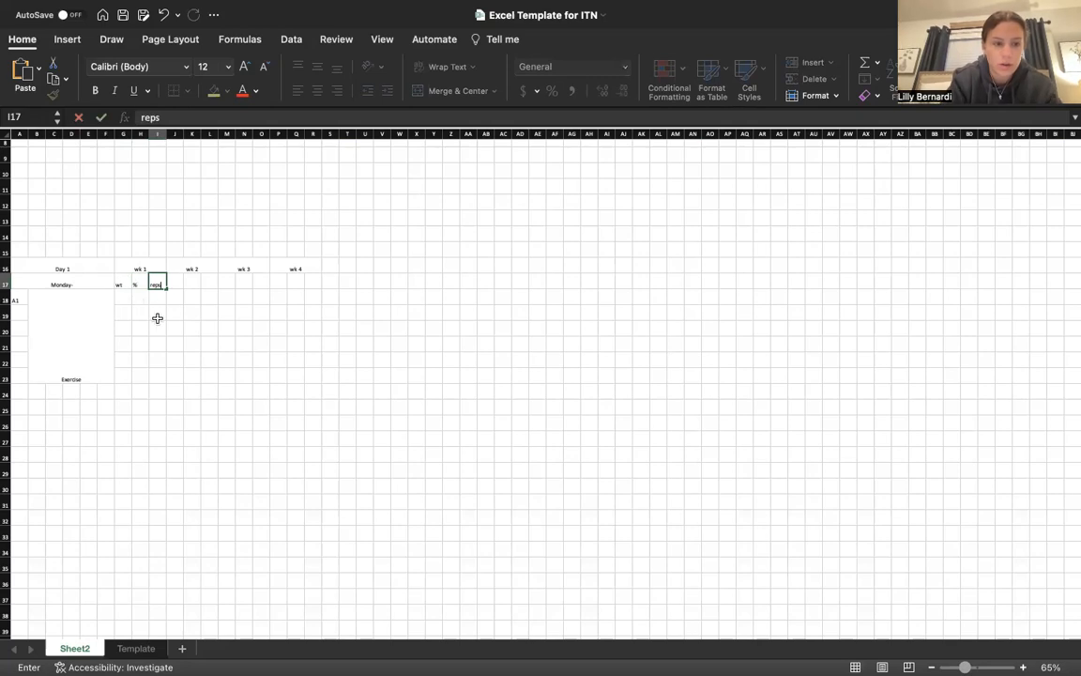
click(157, 315)
Step: Copy the wk 1 subheadings in G17:I17 to row 17 under wk 2, wk 3 and wk 4
drag(122, 283, 156, 281)
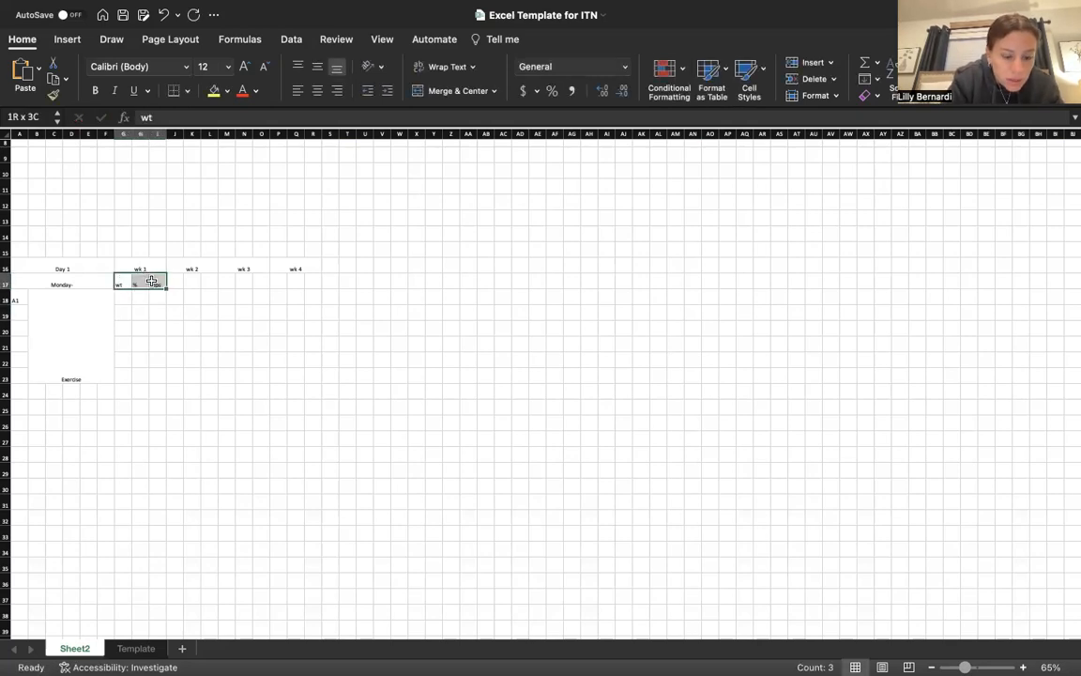
key(super+c)
click(179, 282)
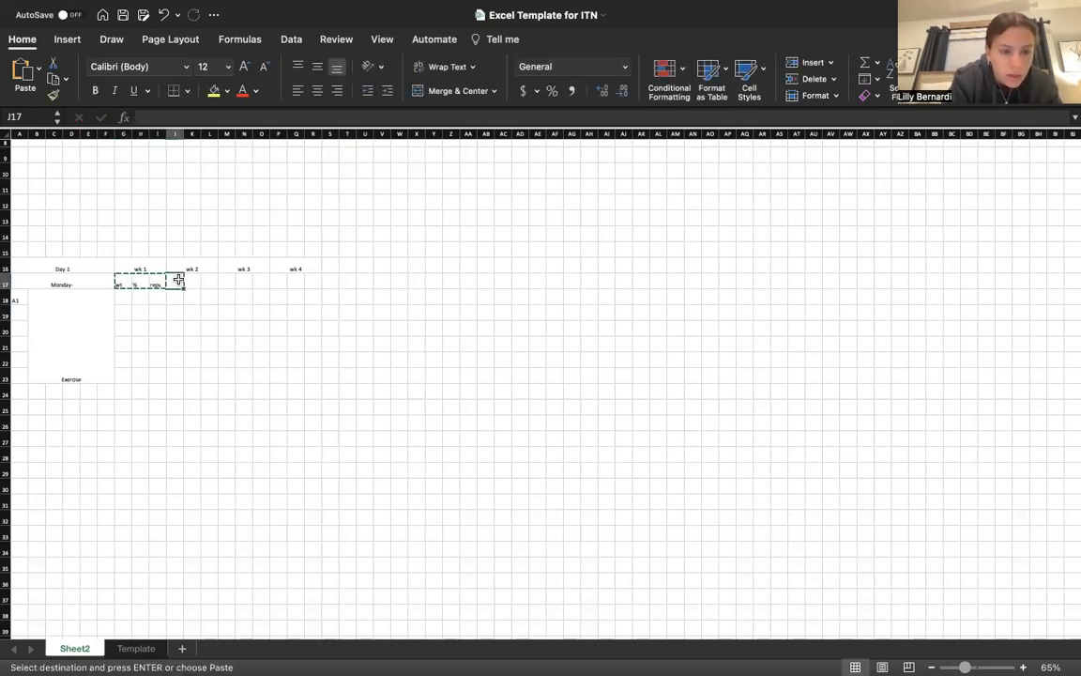
key(super+v)
click(225, 281)
key(super+v)
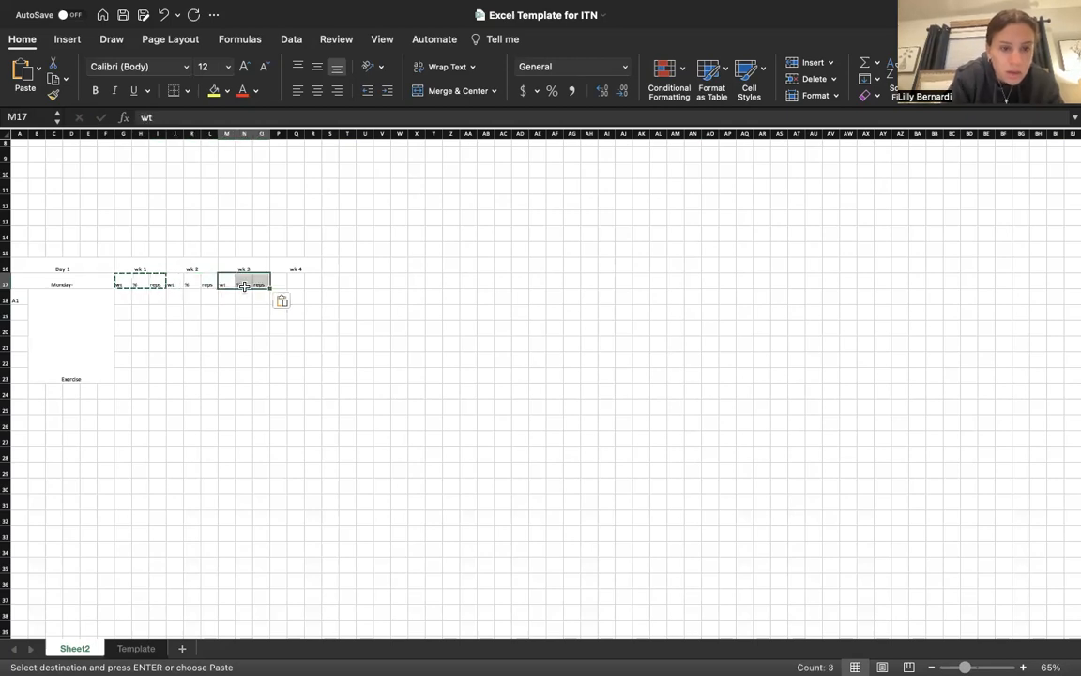
click(278, 282)
key(super+v)
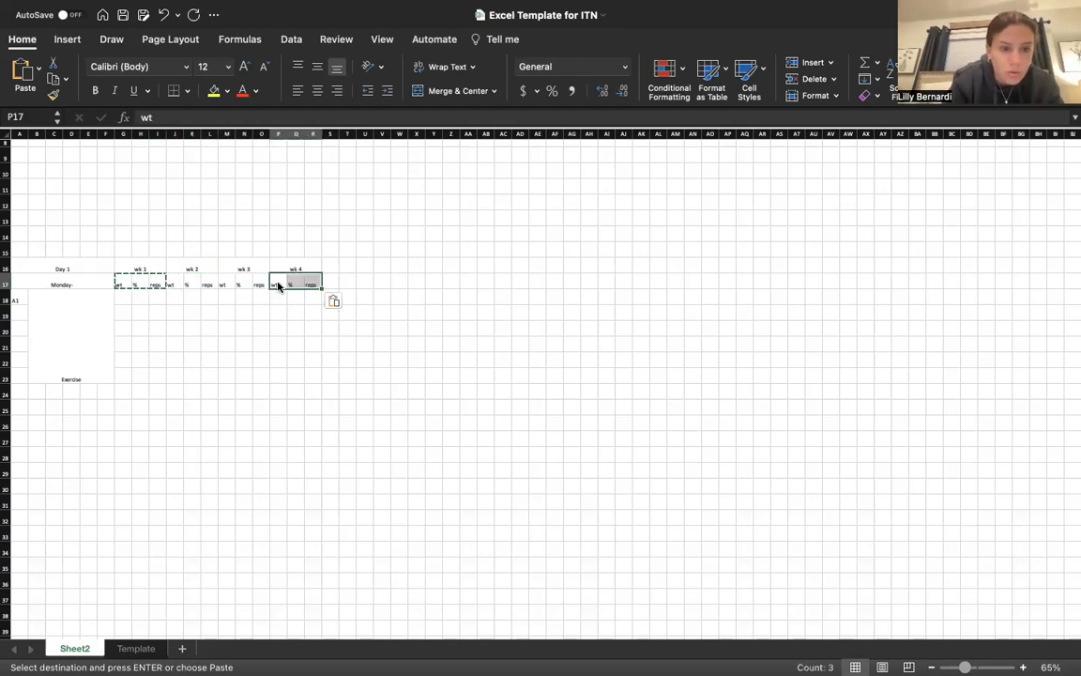
click(226, 392)
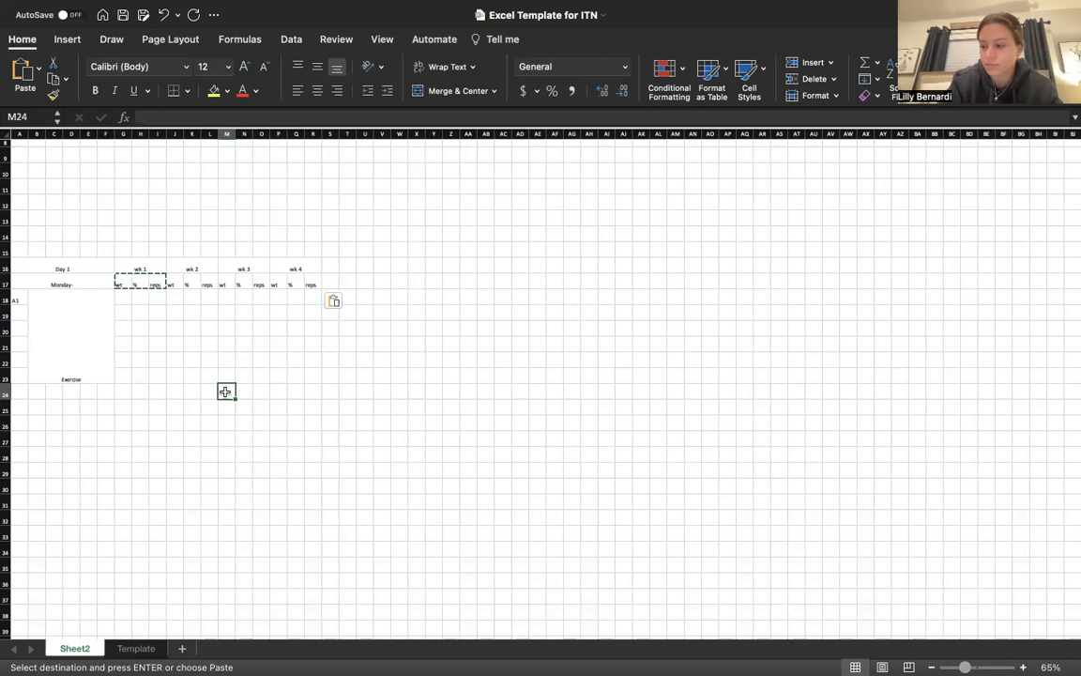
Step: Enter 5 reps in each of cells I18:I22 in the wk 1 reps column for exercise A1
scroll(225, 391, down, 3)
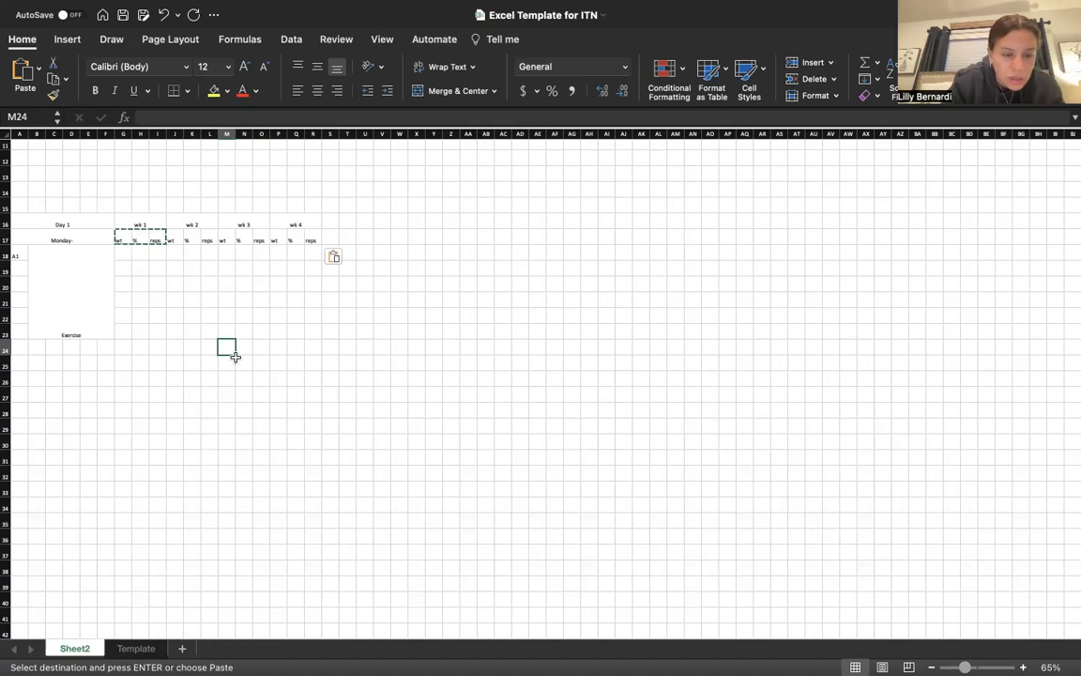
click(160, 253)
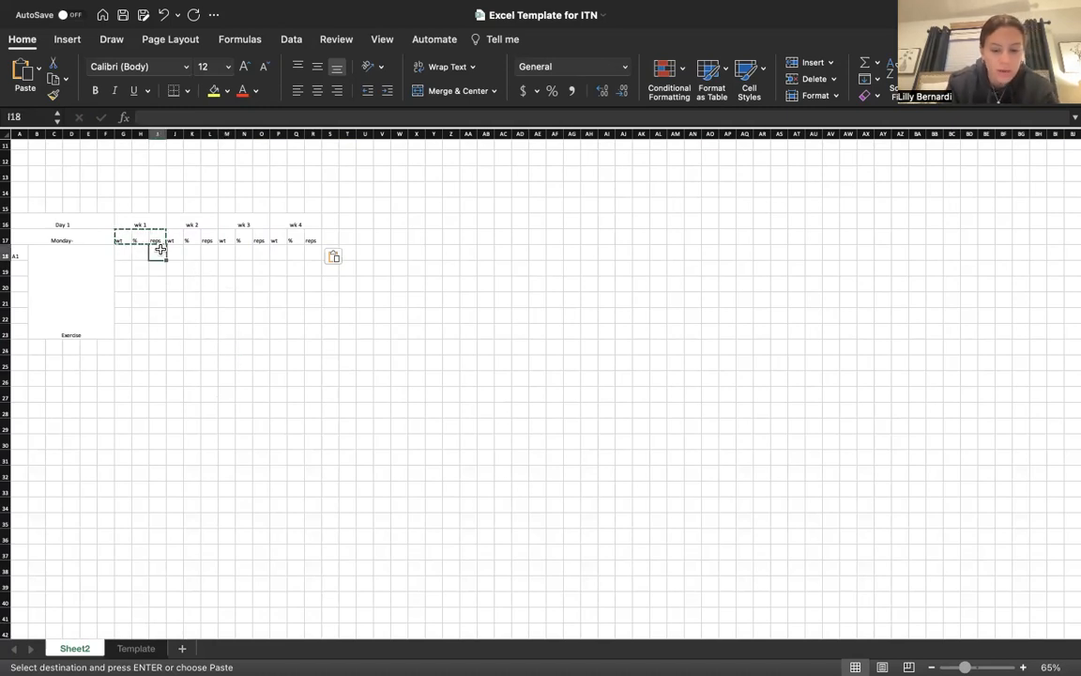
text(5)
key(Return)
text(5)
key(Return)
text(5)
key(Return)
text(5)
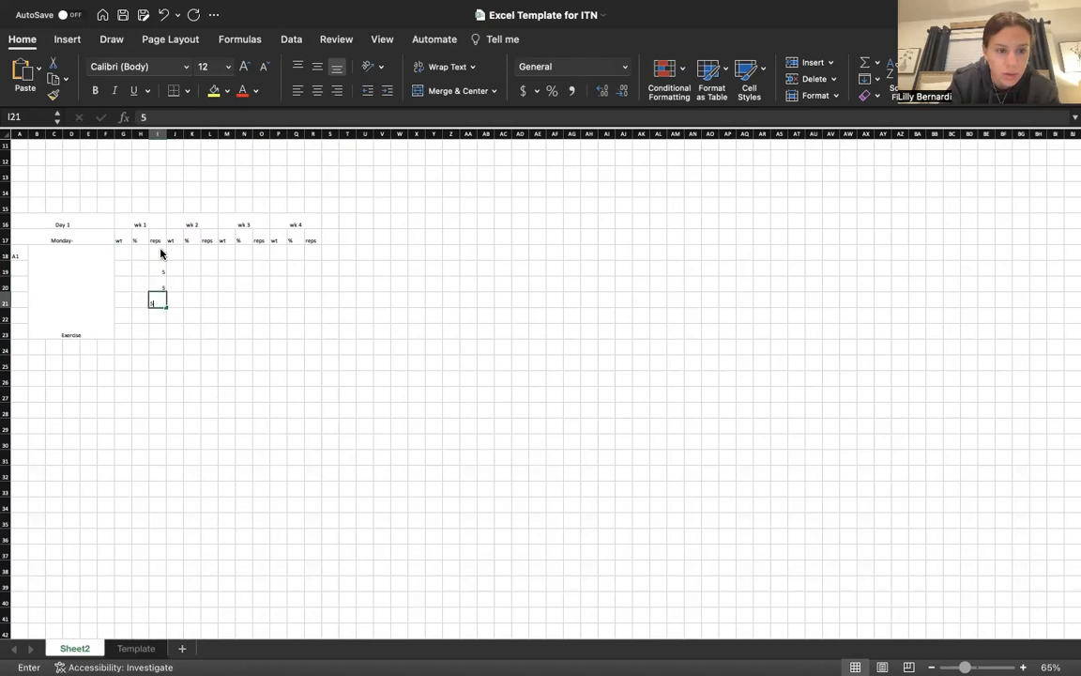
key(Return)
text(5)
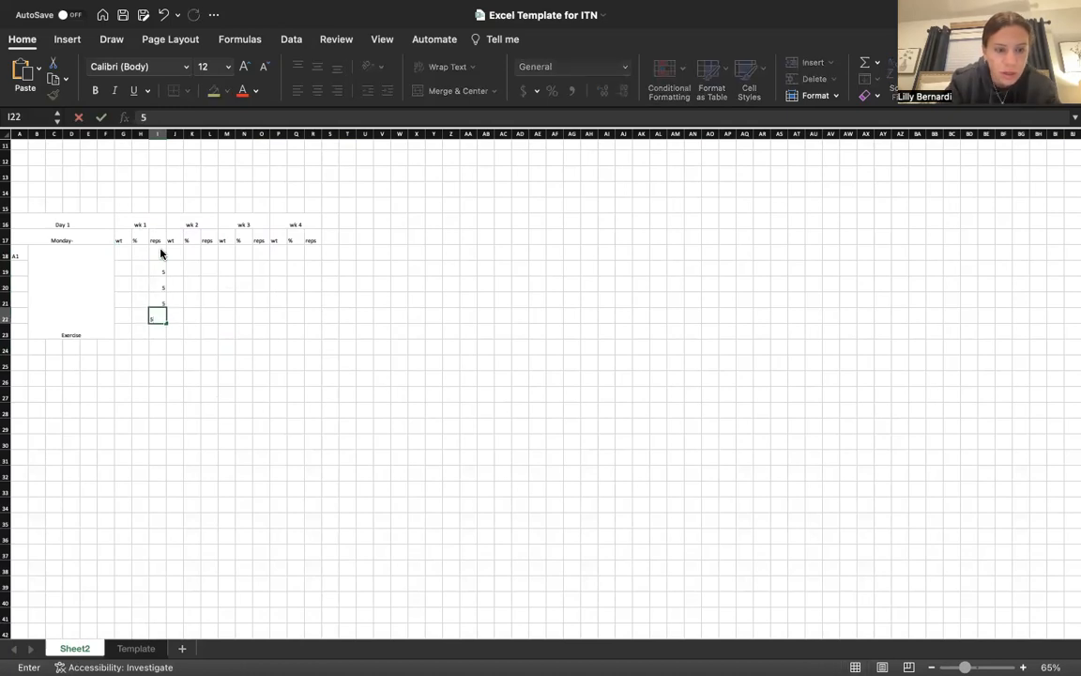
click(187, 349)
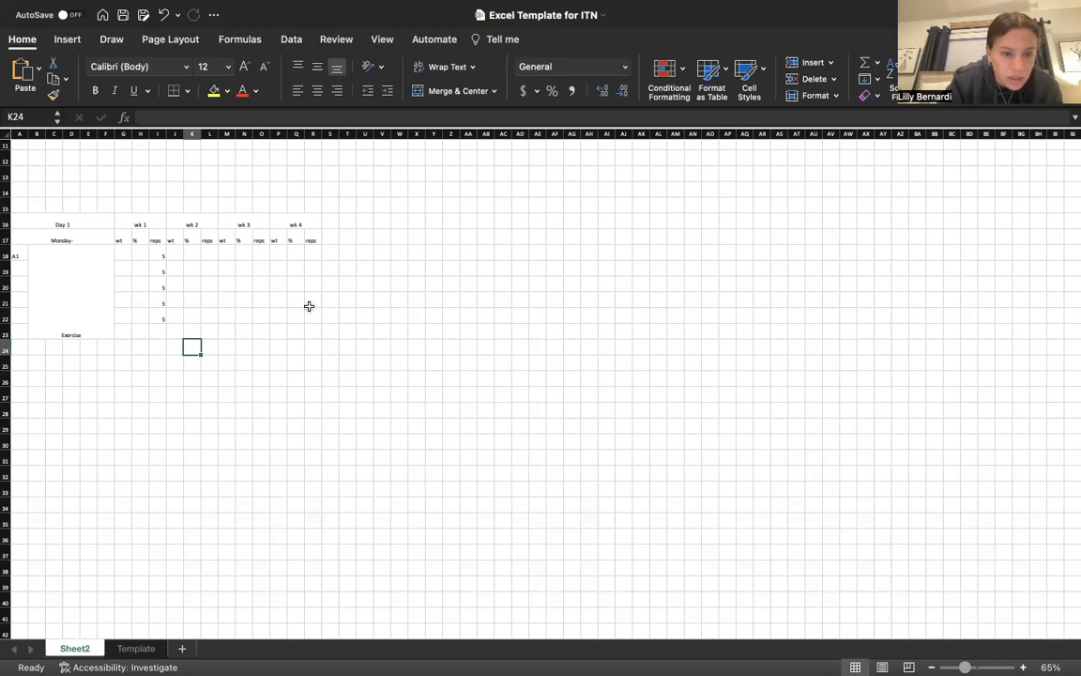
Step: Label cell A24 "A2", then merge and center B24:F26 beside it and enter "Exercise" in the block
click(16, 347)
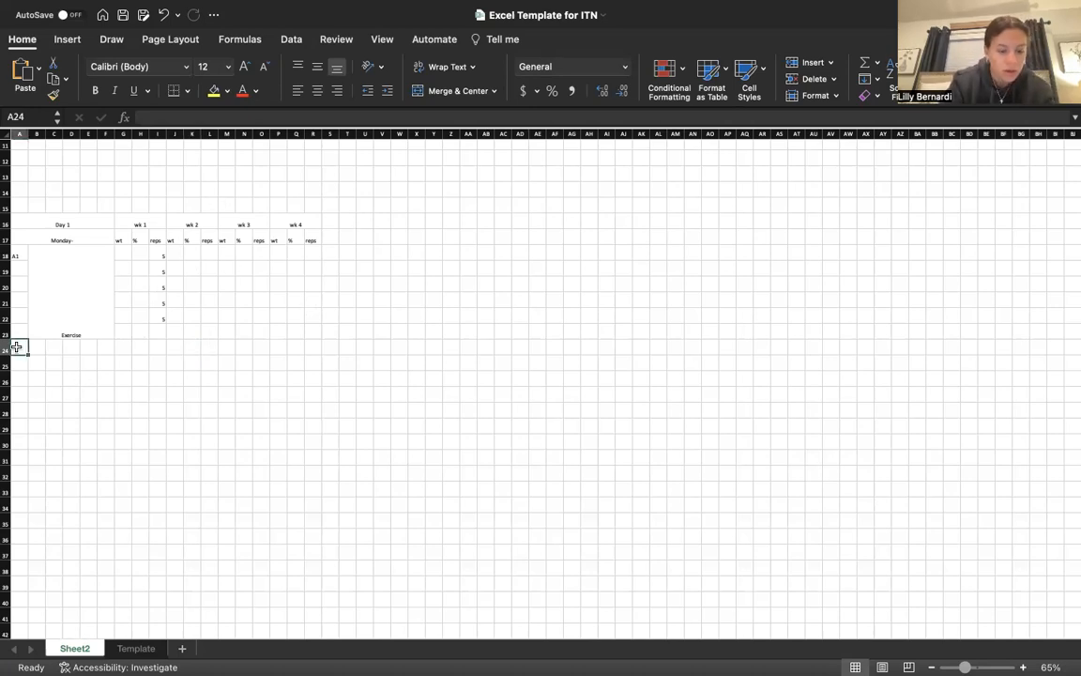
text(A1)
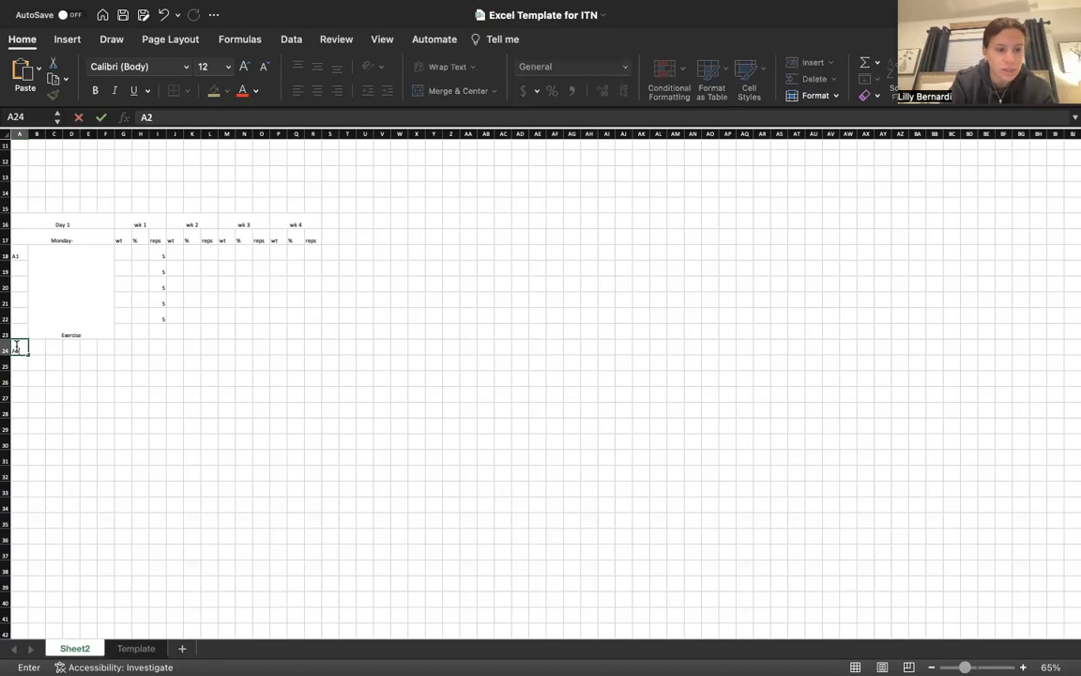
click(53, 379)
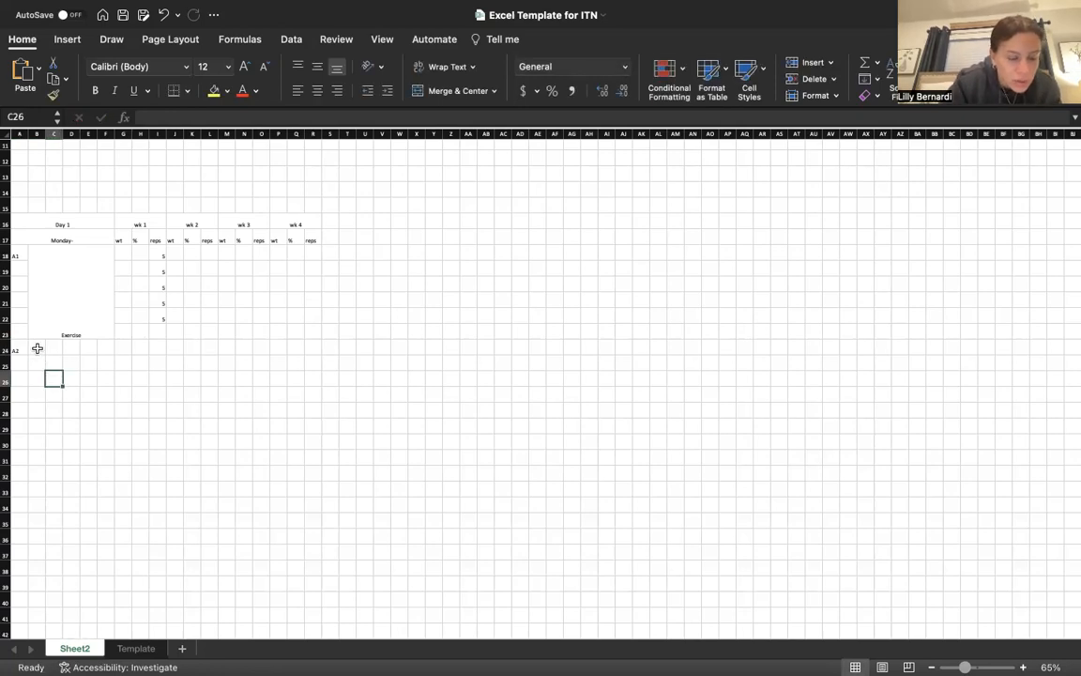
click(36, 348)
drag(37, 348, 99, 352)
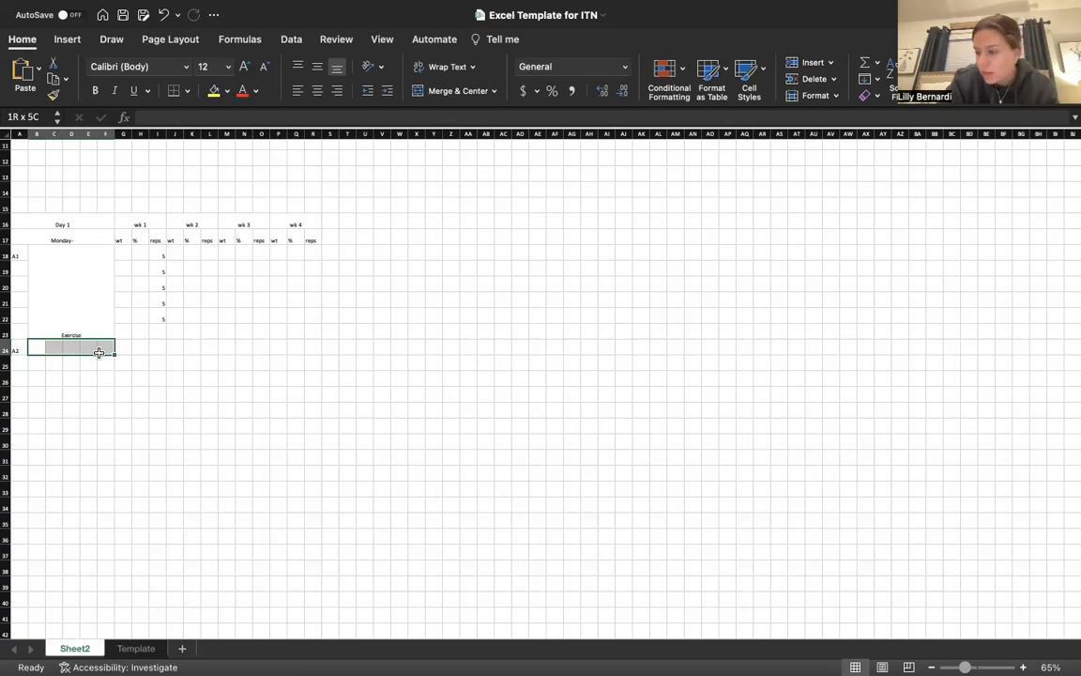
drag(98, 352, 98, 383)
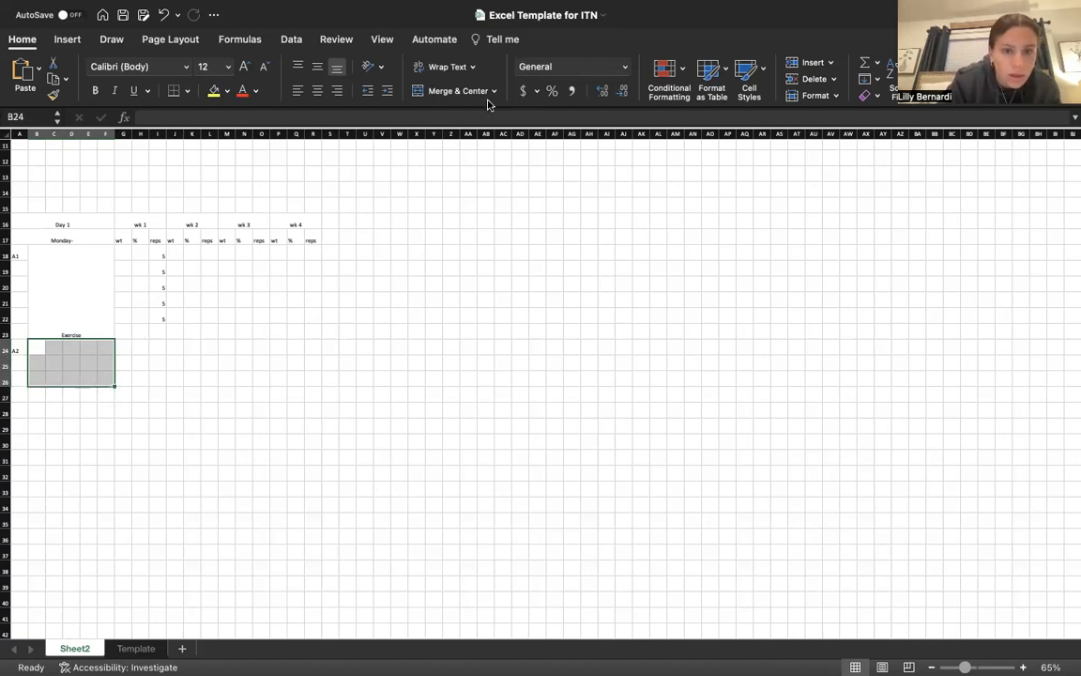
click(456, 91)
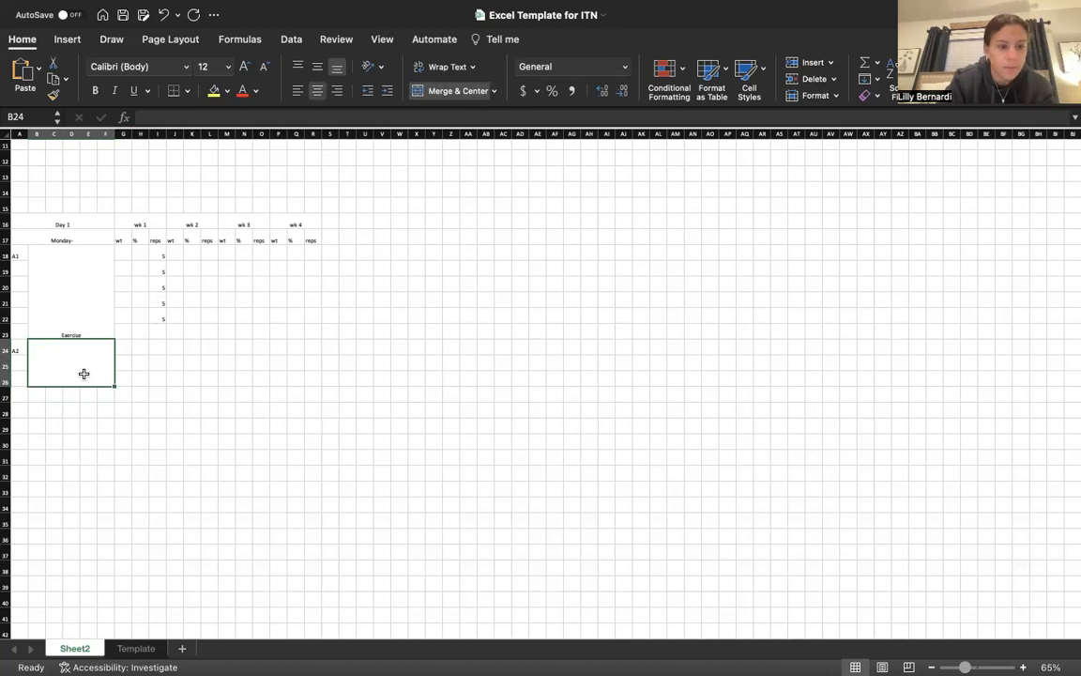
text(Exercise)
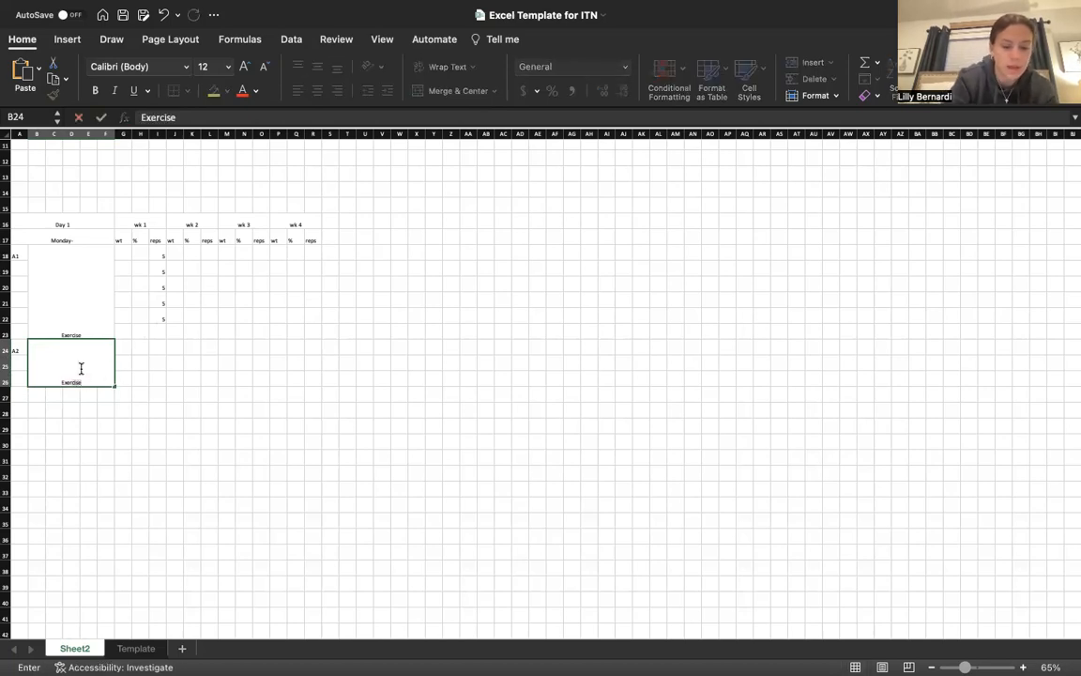
click(176, 424)
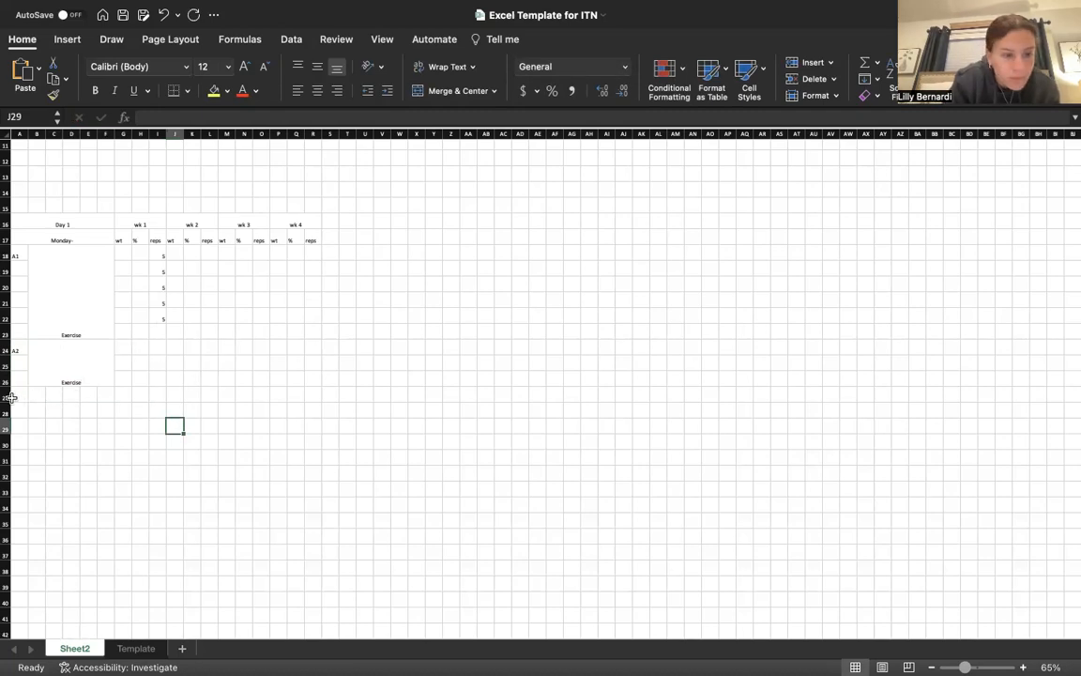
Step: Label cell A27 "B1", then merge and center B27:F30 beside it and enter "Exercise" in the block
click(19, 398)
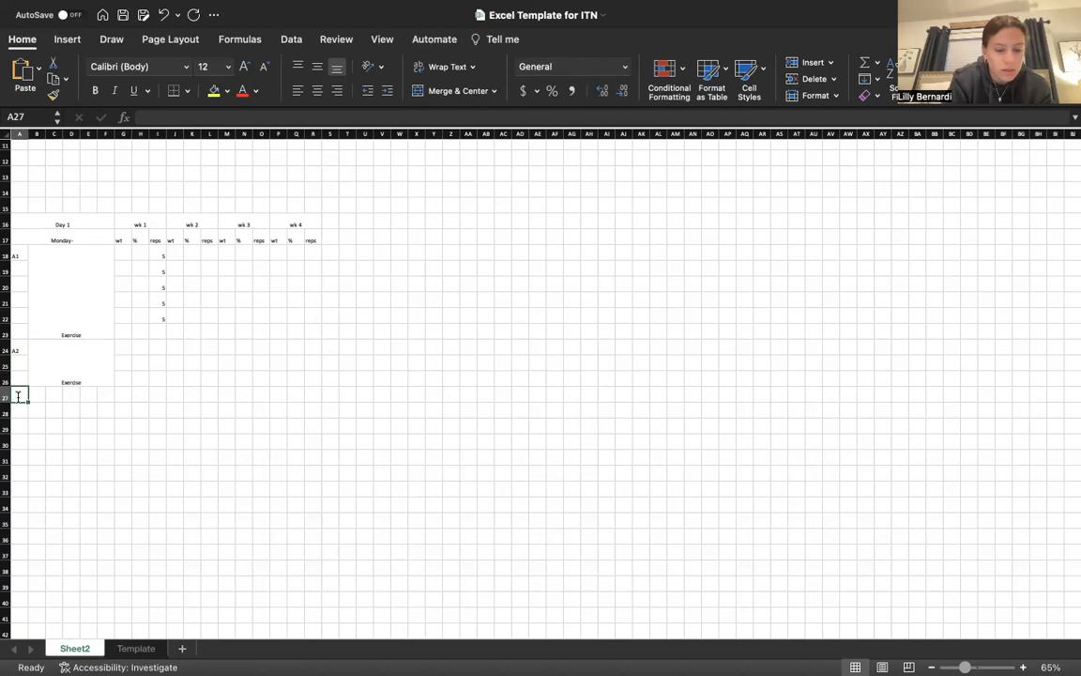
text(B1)
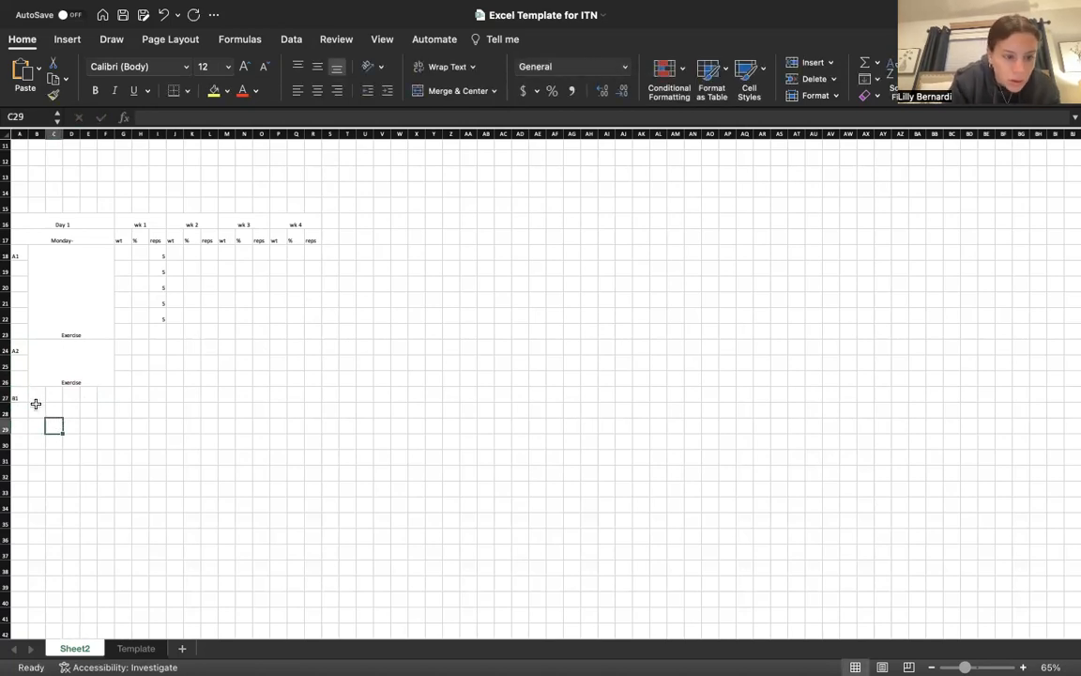
drag(36, 398, 106, 443)
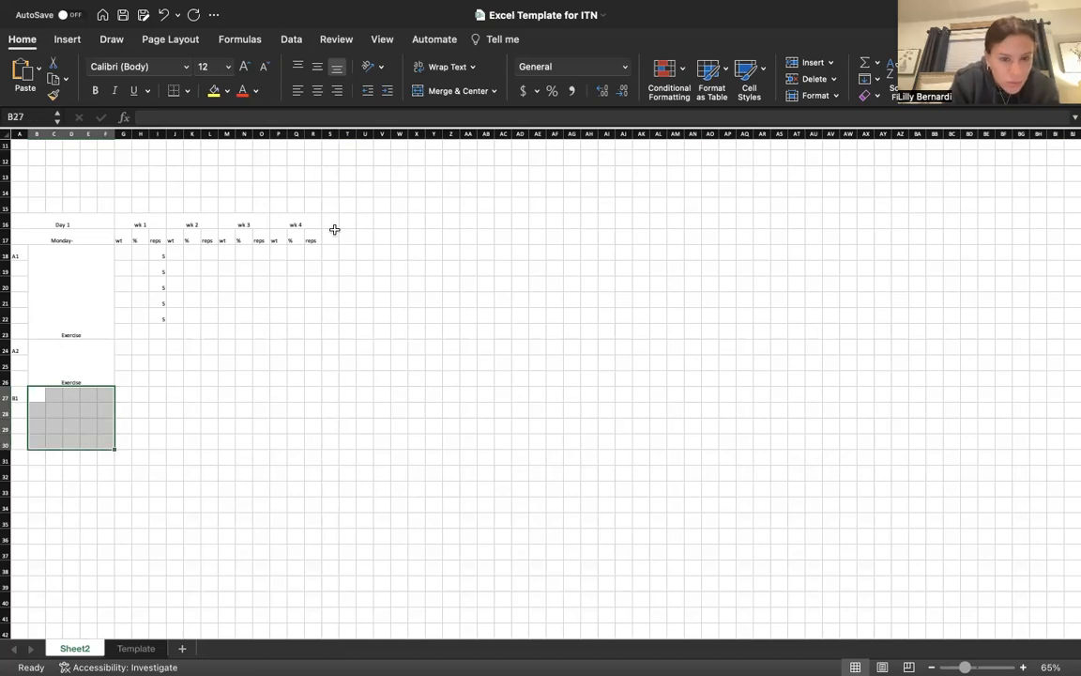
click(481, 94)
text(Exercise)
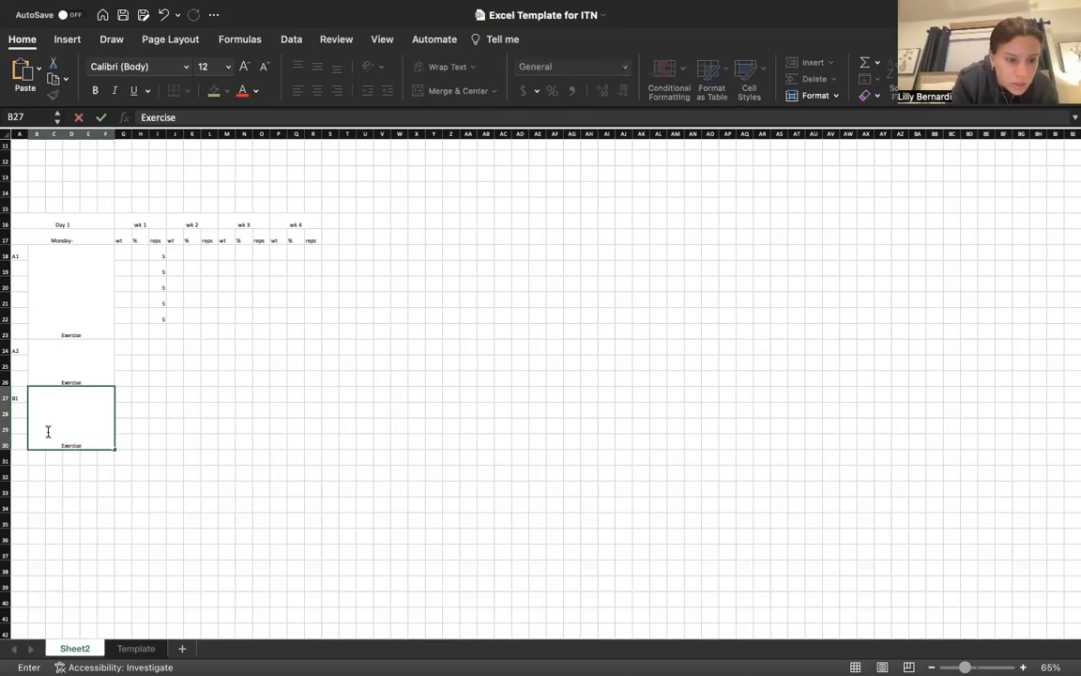
Step: Enter the label "B2" in cell A31 and merge and center cells B31:F33 beside it
click(17, 457)
text(B2)
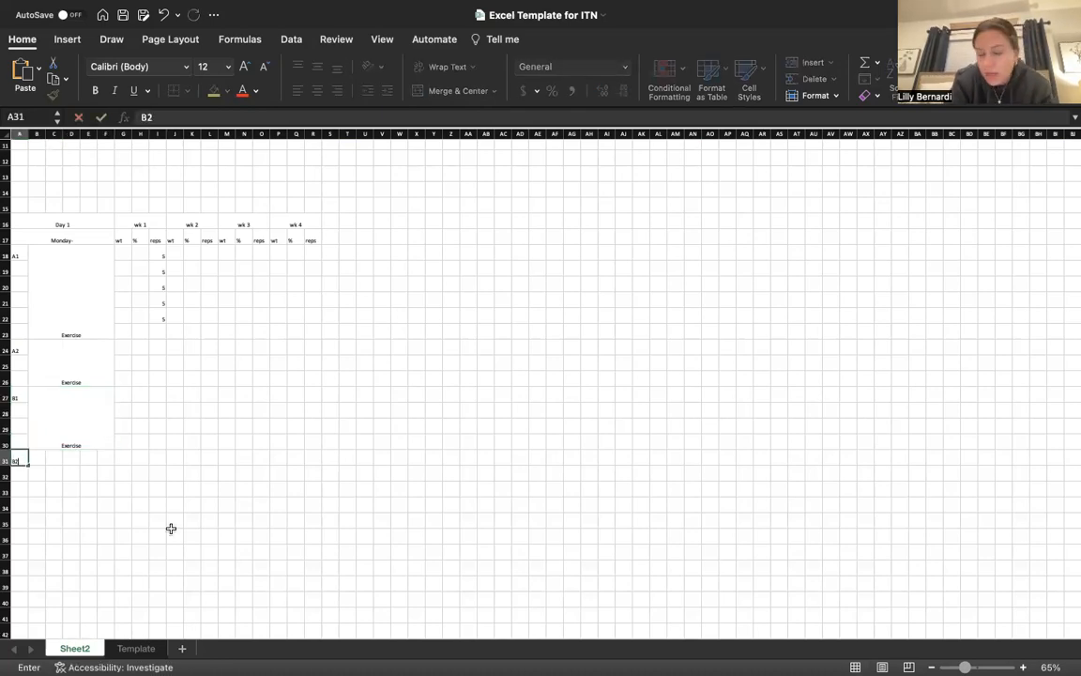
click(126, 554)
drag(41, 457, 105, 488)
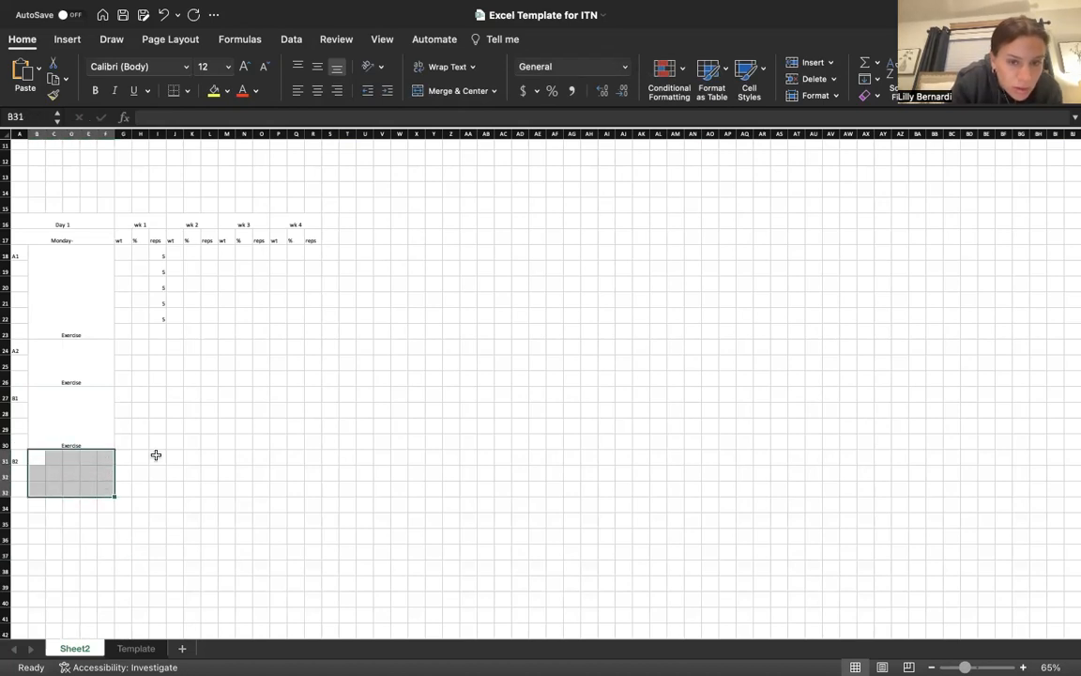
click(472, 91)
click(254, 502)
Step: Enter the label "C1" in cell A34 and merge and center cells B34:F36 beside it
scroll(255, 500, down, 1)
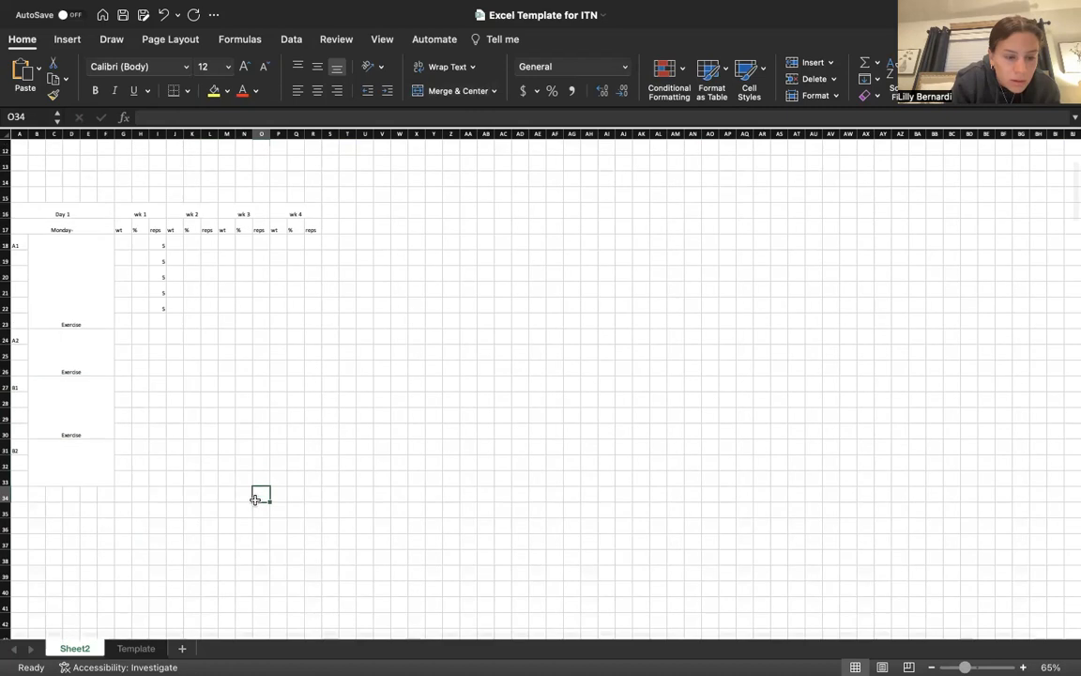
scroll(254, 499, down, 4)
click(18, 435)
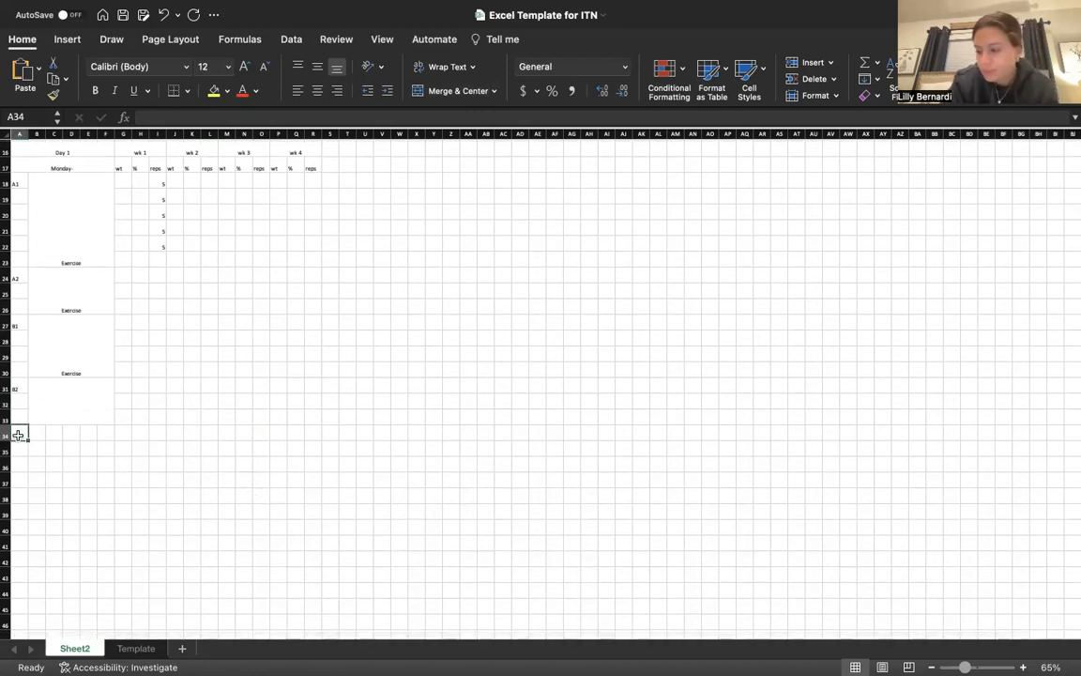
text(C1)
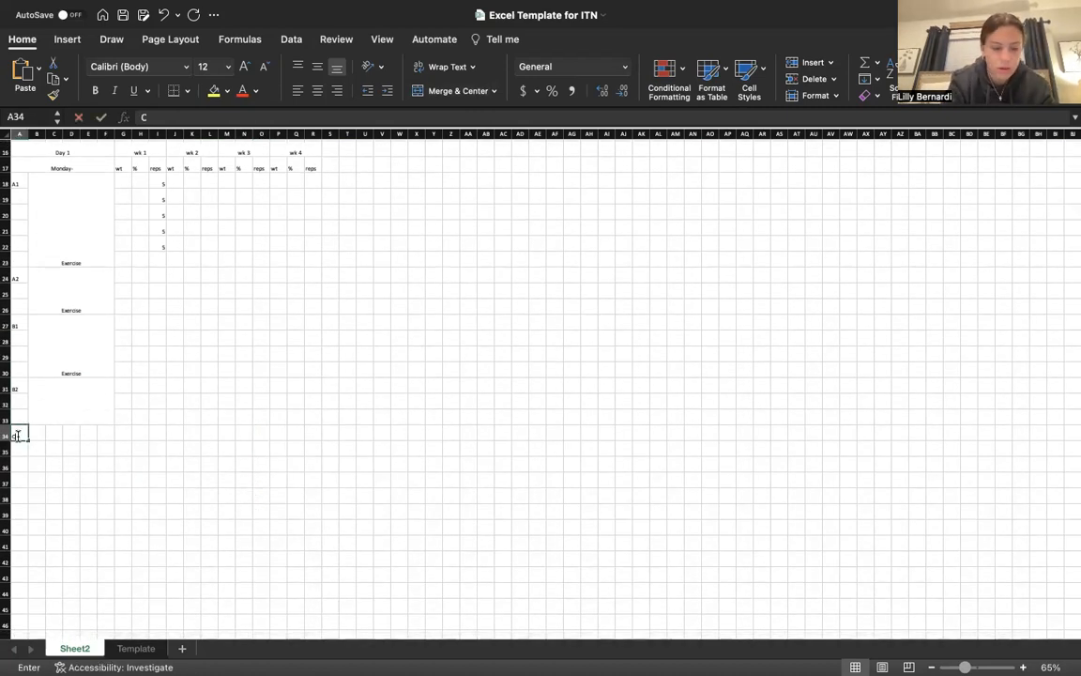
click(87, 479)
drag(38, 434, 108, 465)
click(465, 94)
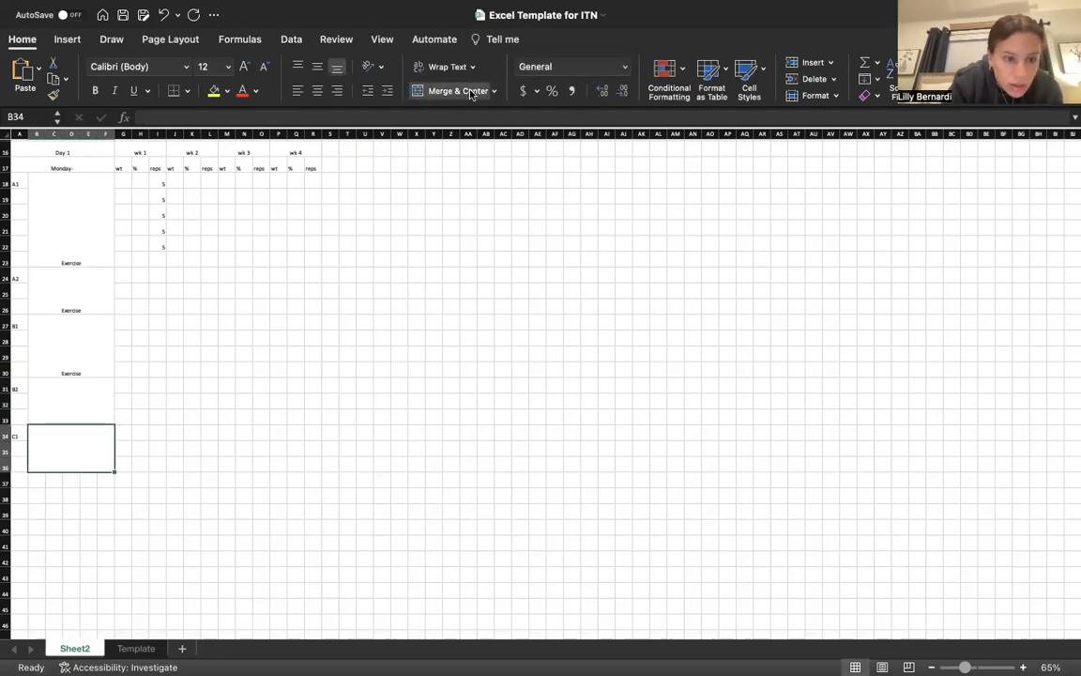
Step: Enter the label "C2" in cell A37 and merge and center cells B37:F39 beside it
click(23, 479)
text(C2)
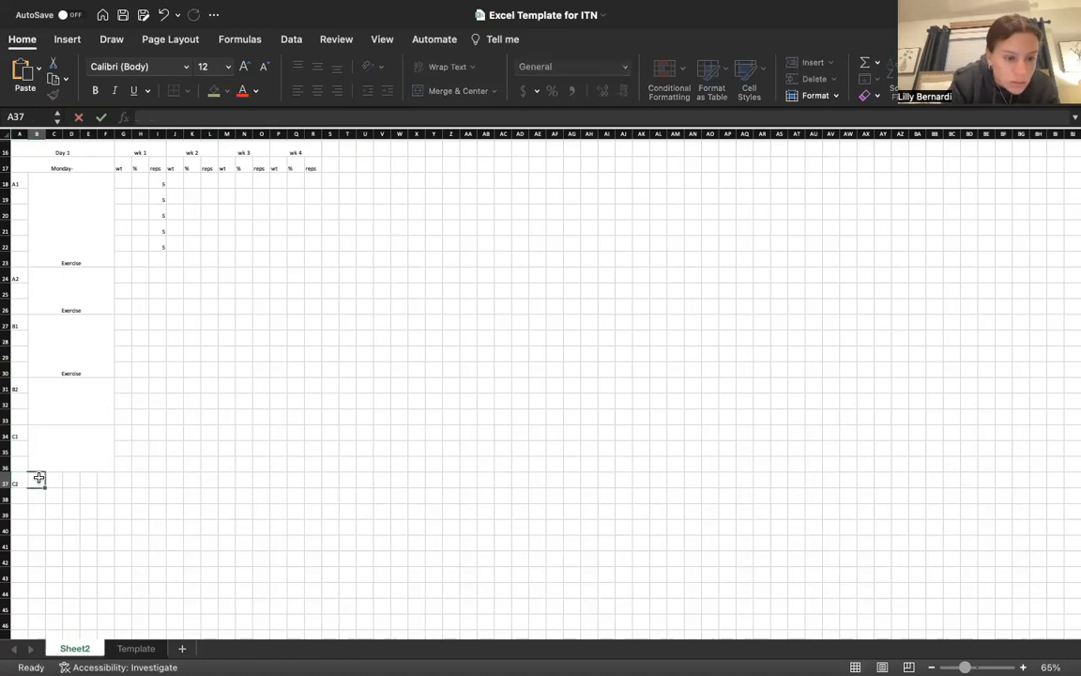
drag(38, 478, 102, 512)
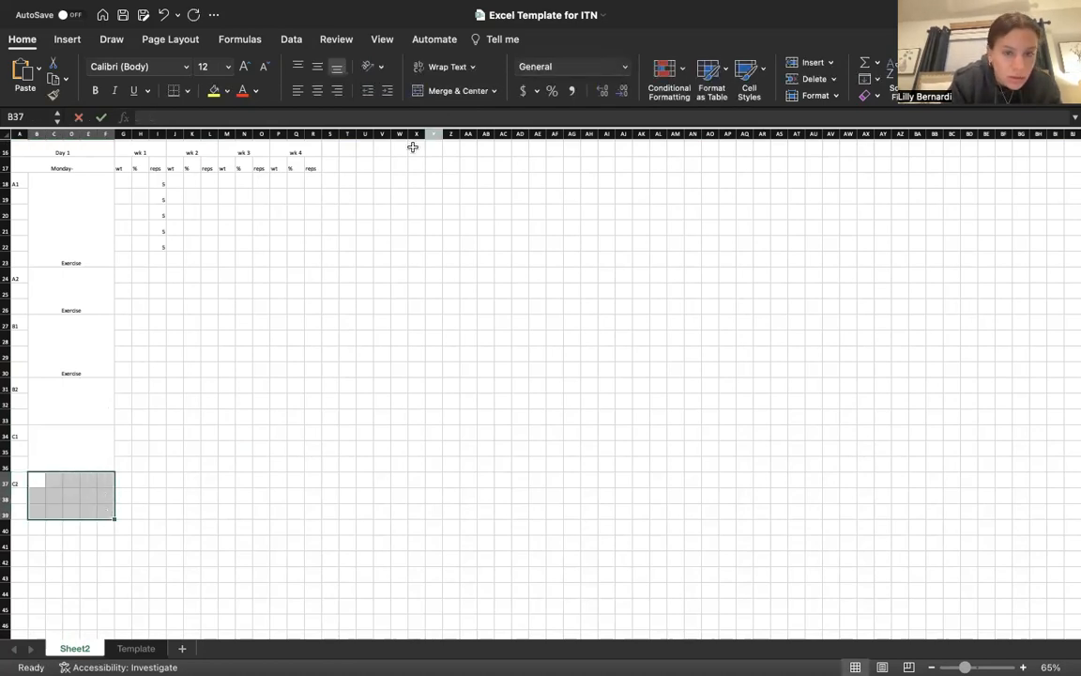
click(466, 91)
click(197, 465)
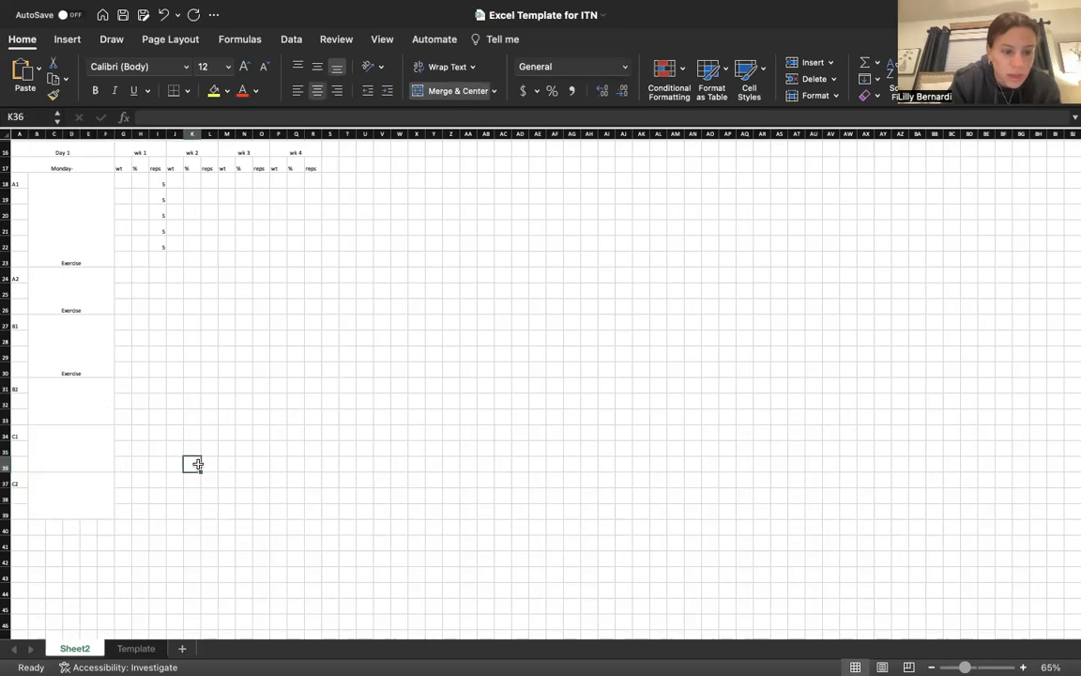
Step: Merge and center cells A40:R40 below the C2 block and enter the section heading "Bulletproof Block"
scroll(198, 464, down, 1)
scroll(198, 463, down, 2)
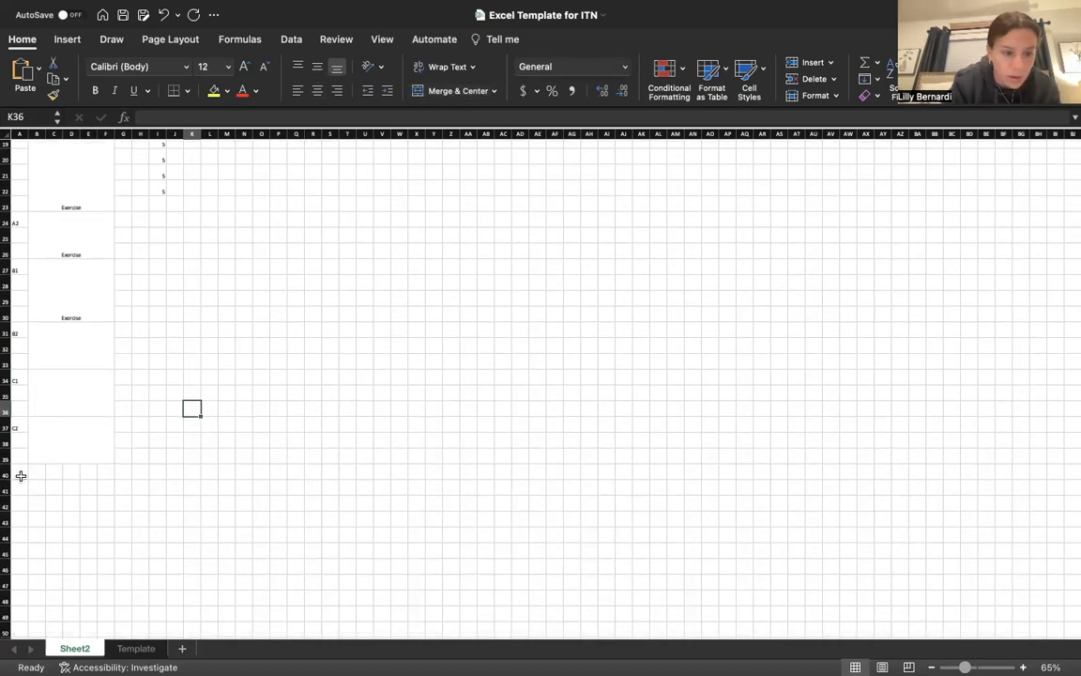
click(22, 474)
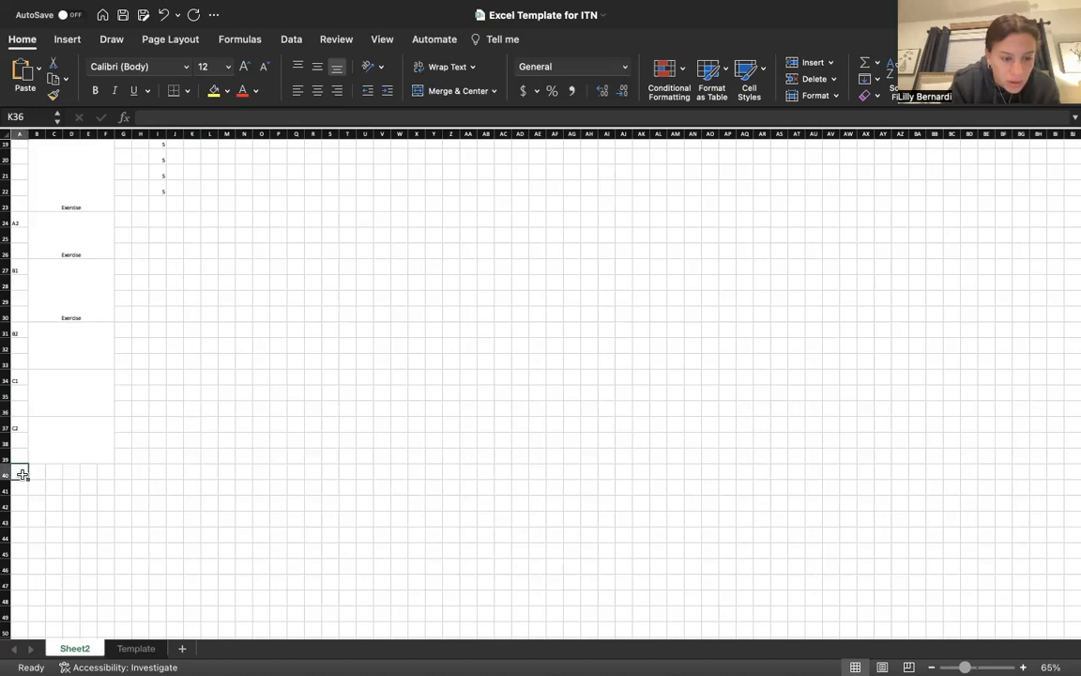
scroll(249, 388, up, 5)
scroll(249, 388, down, 1)
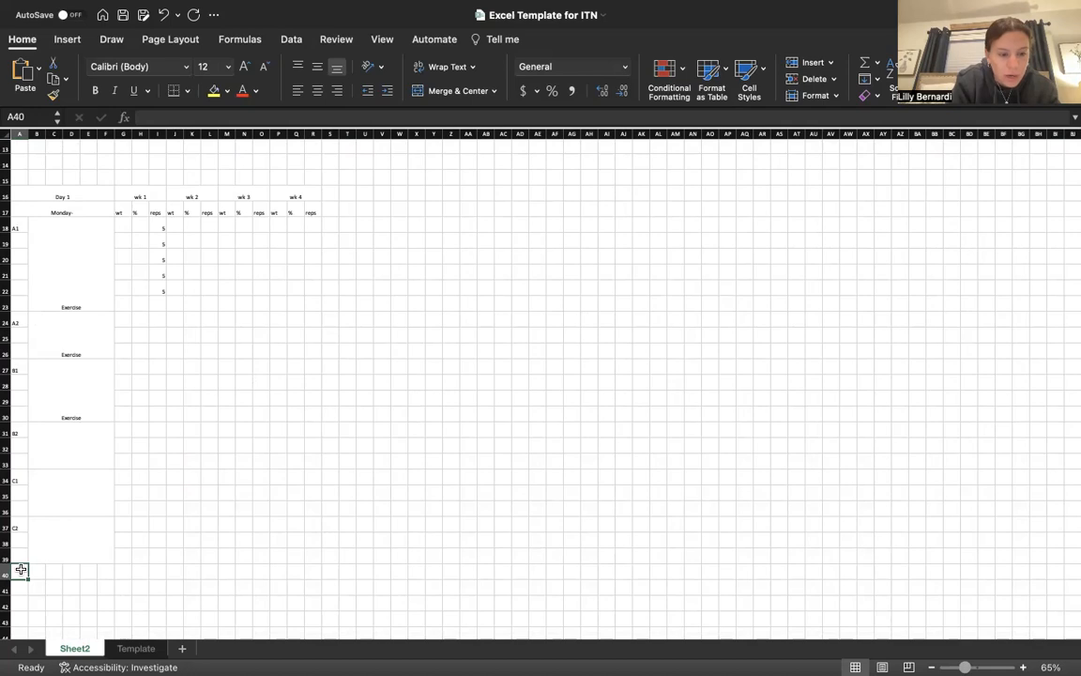
drag(20, 570, 332, 574)
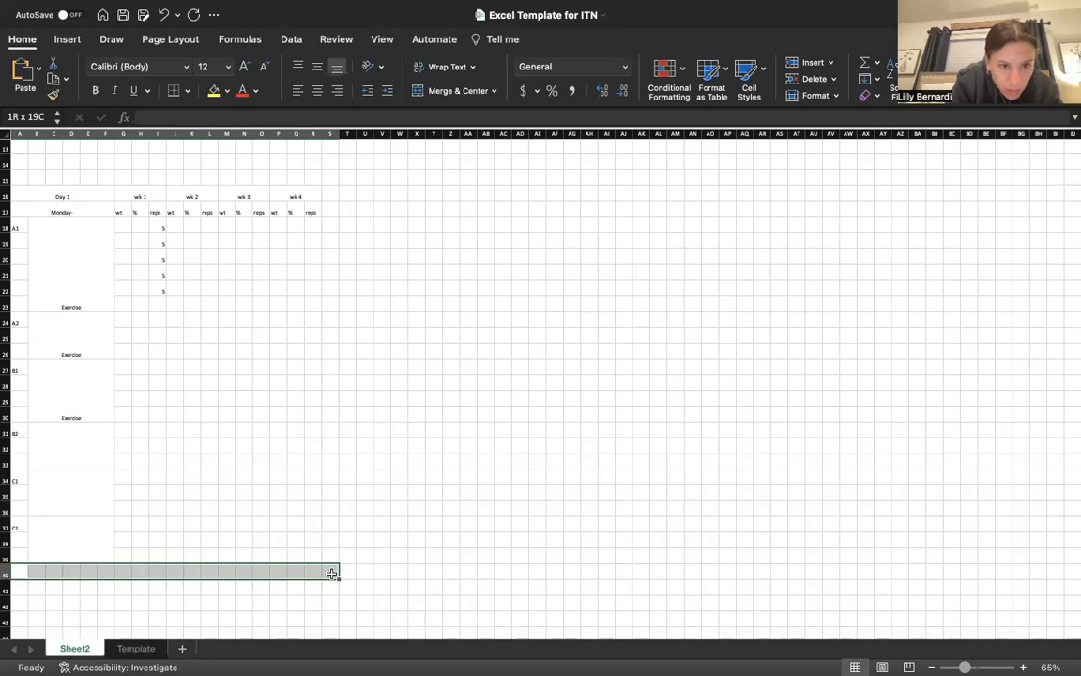
drag(320, 574, 315, 572)
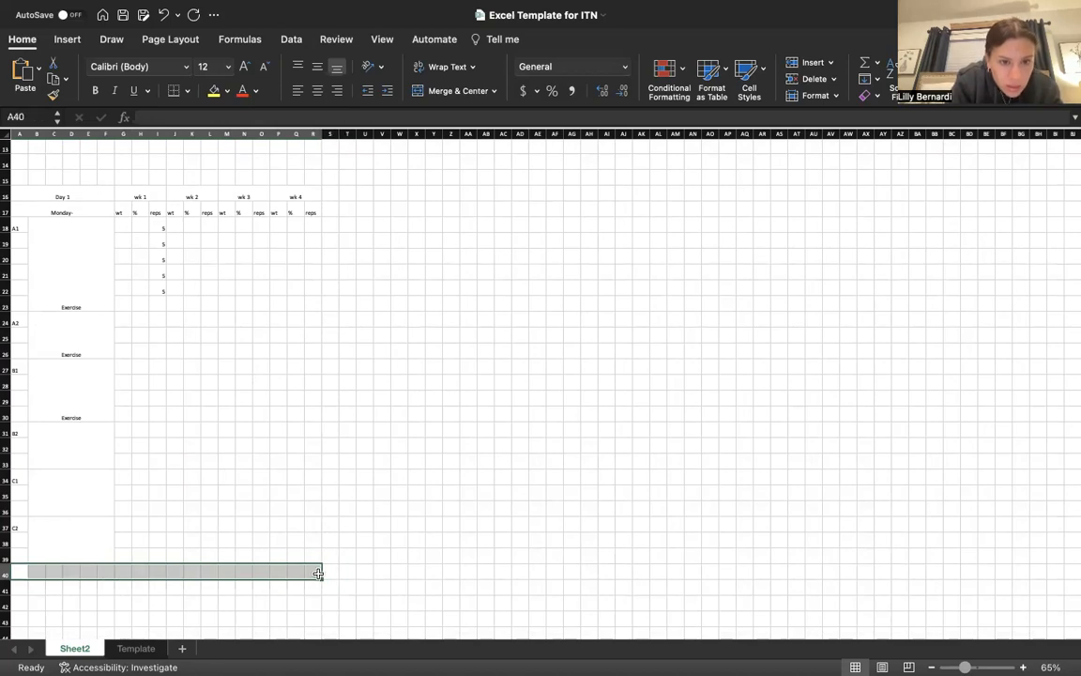
click(451, 91)
double_click(136, 571)
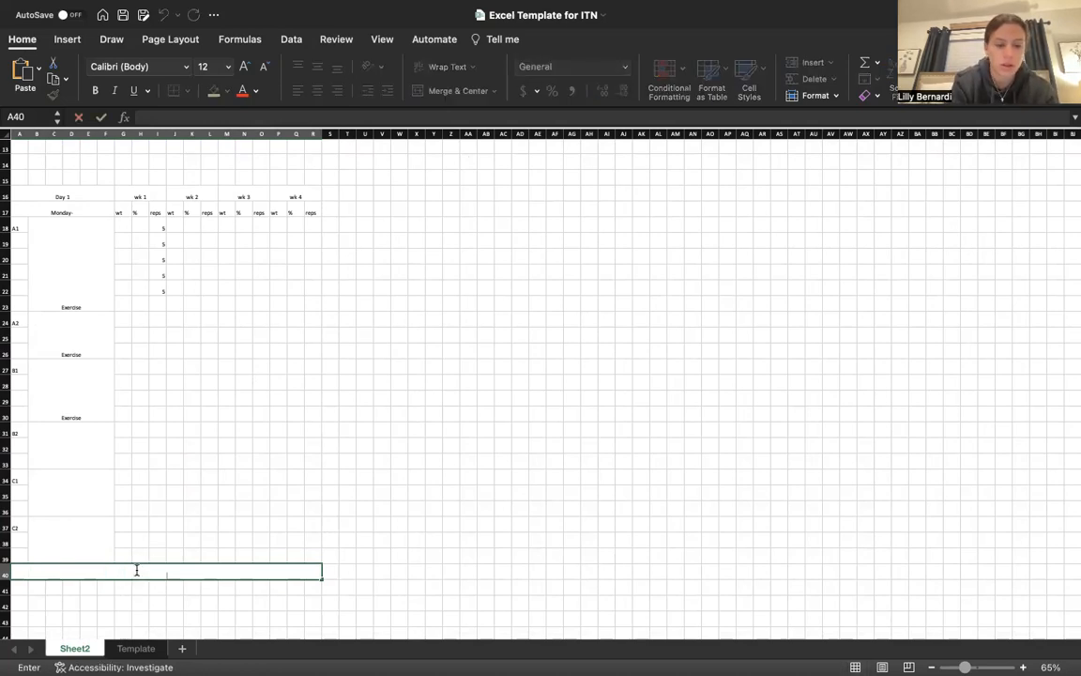
text(Bullet)
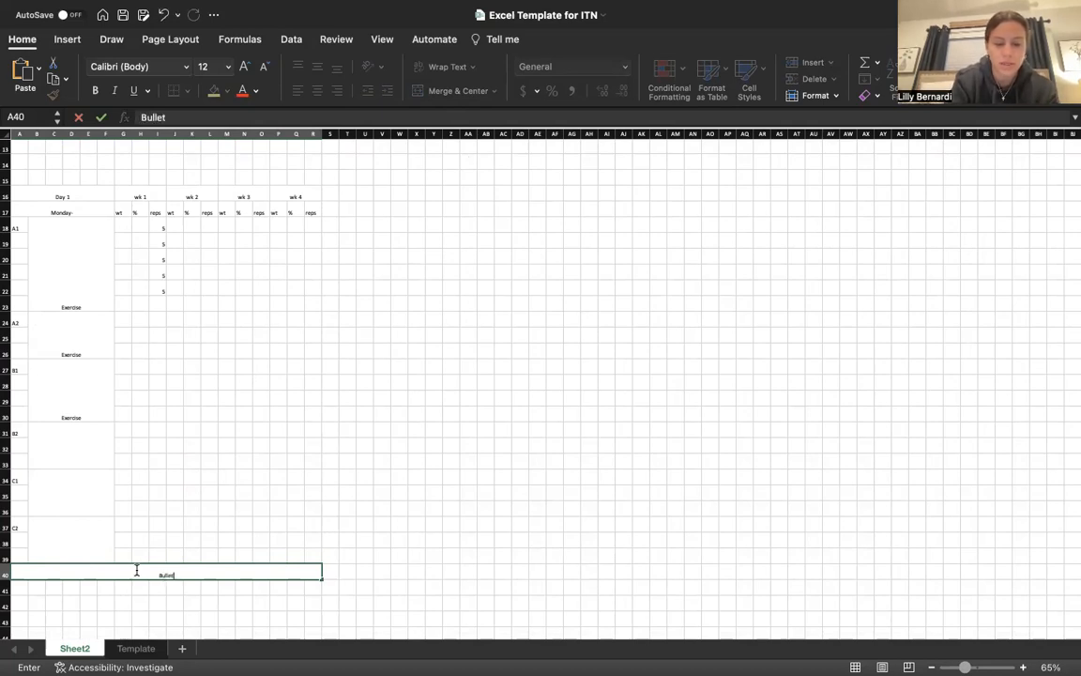
text(proof Block)
click(346, 570)
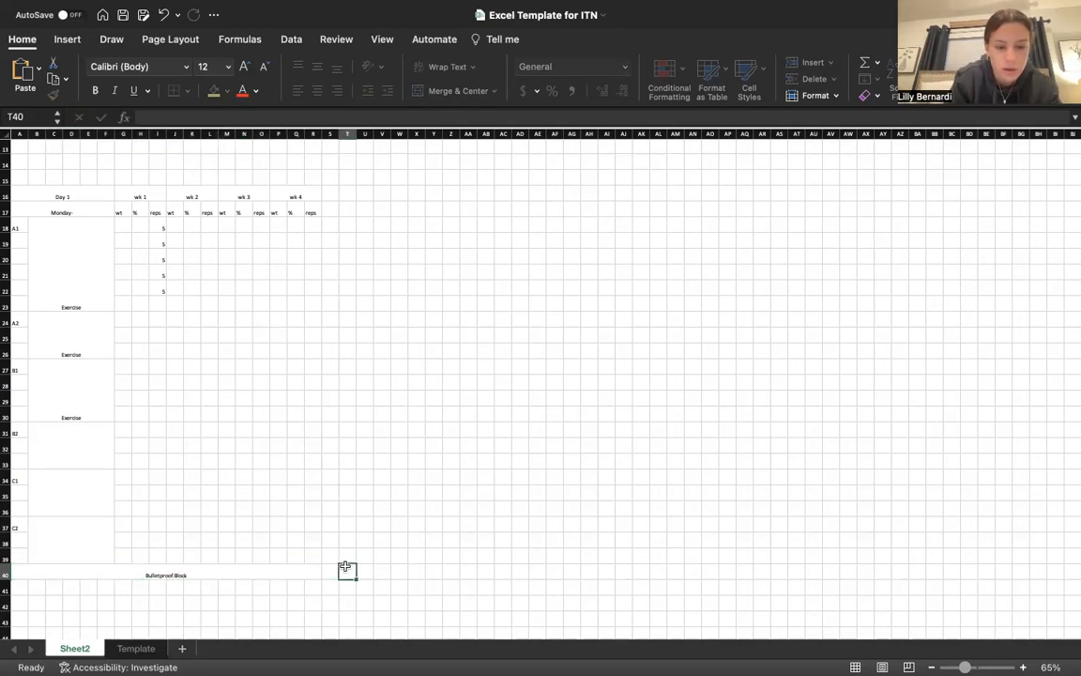
scroll(346, 566, down, 2)
scroll(345, 566, down, 2)
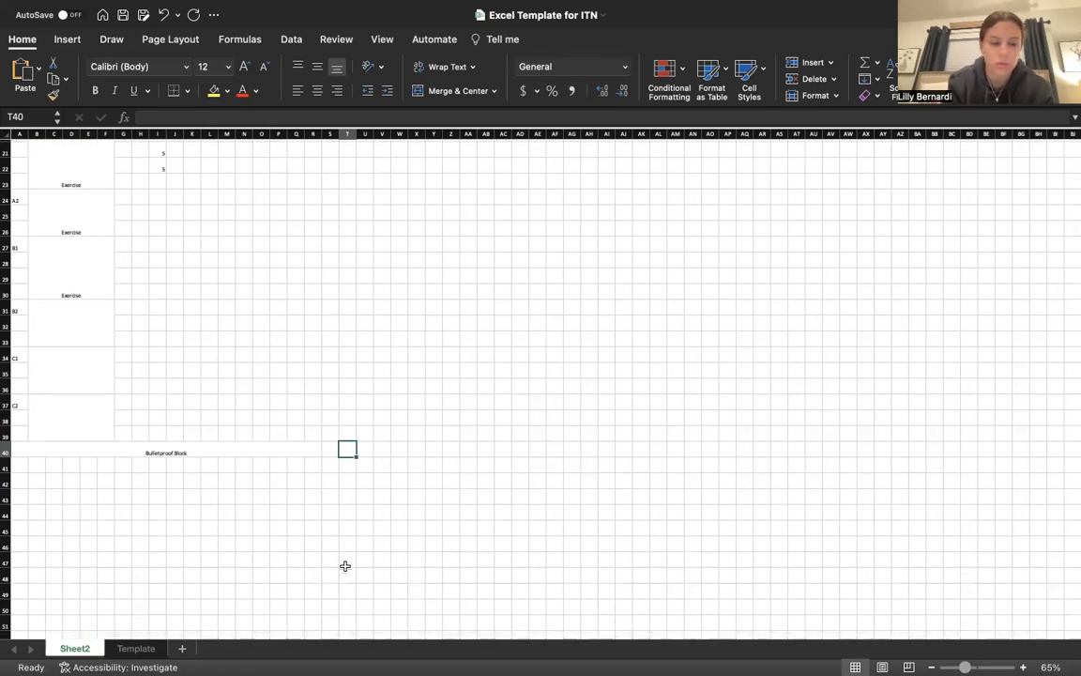
Step: Enter the label "D1" in cell A41 and merge and center cells B41:F42 beside it
click(21, 466)
text(D1)
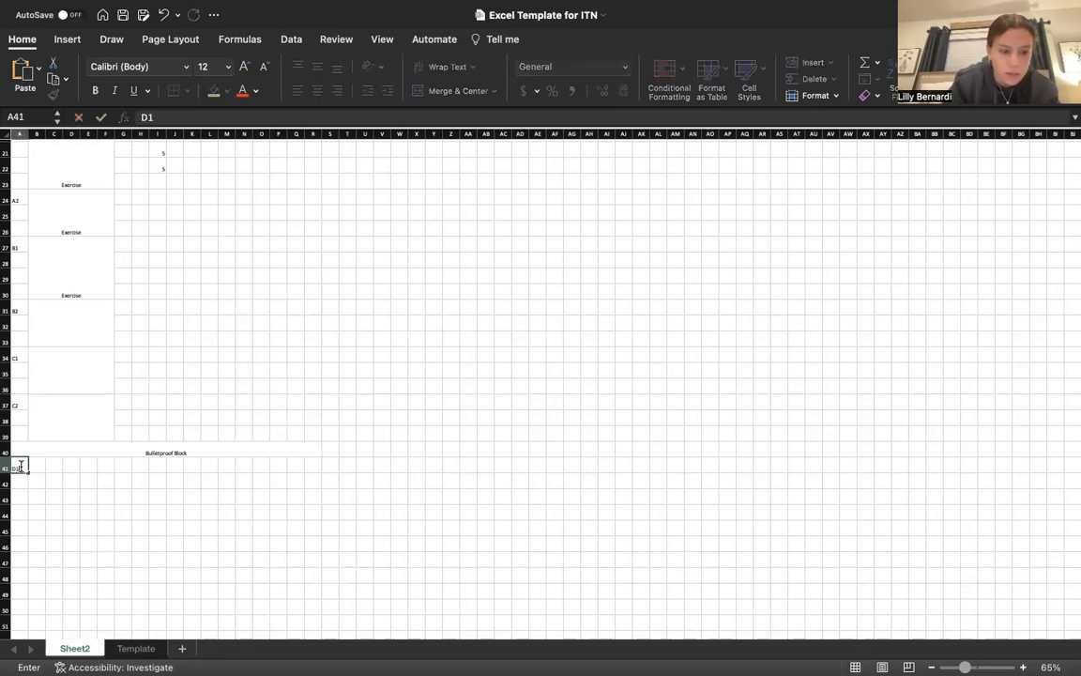
drag(39, 464, 96, 476)
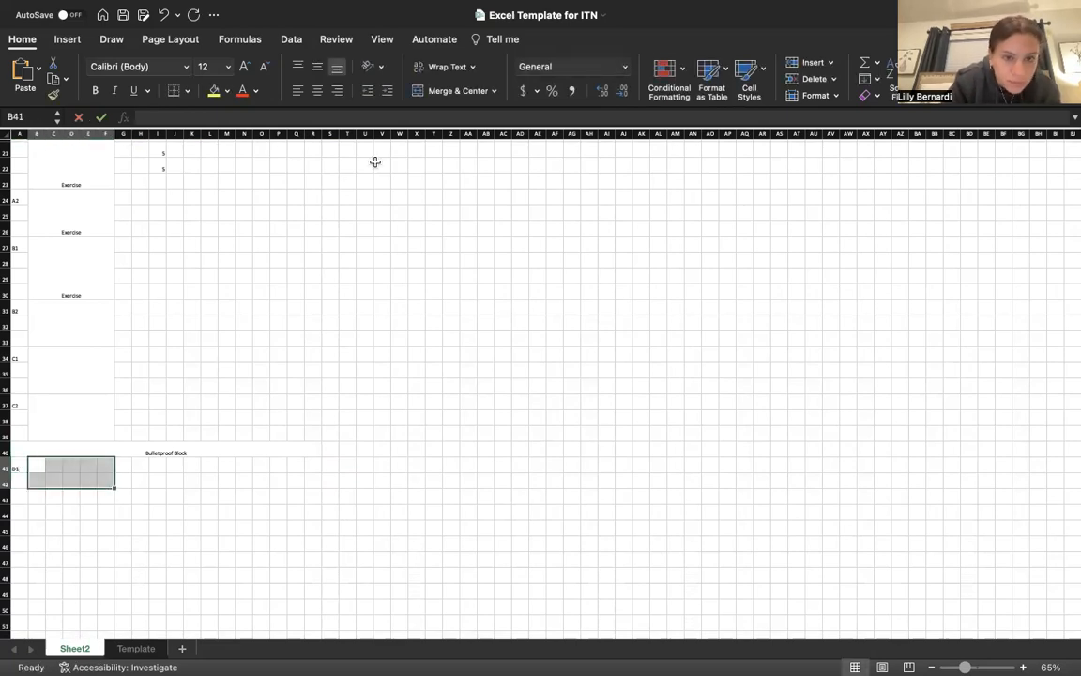
click(451, 90)
Step: Enter the label "D2" in cell A43 and merge and center cells B43:F44 beside it
click(19, 499)
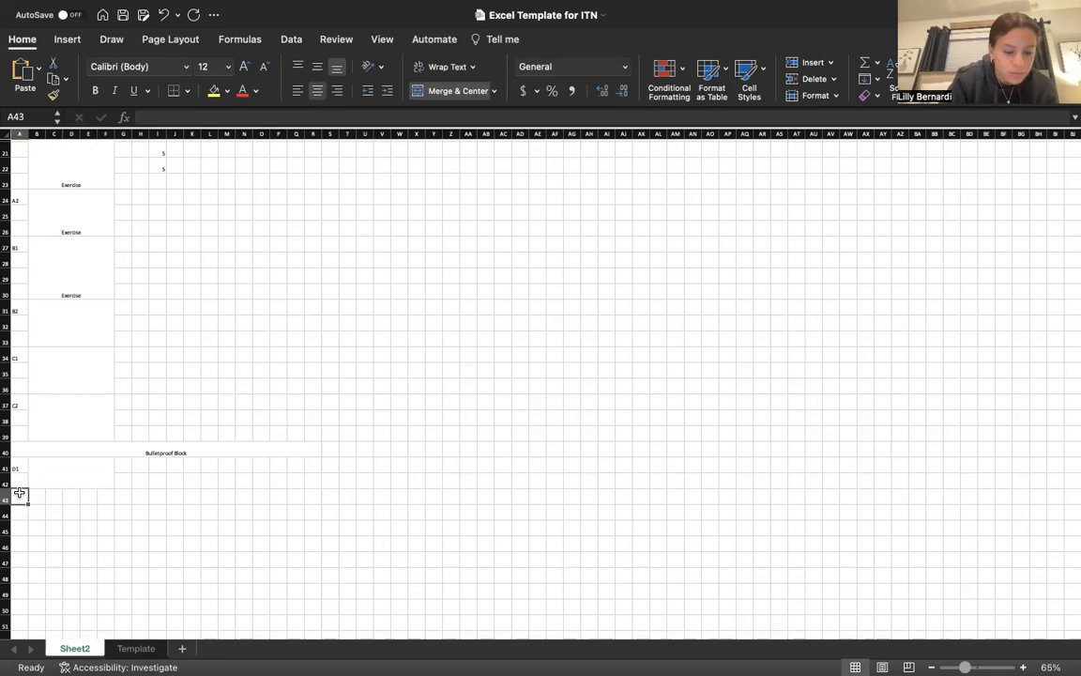
text(D2)
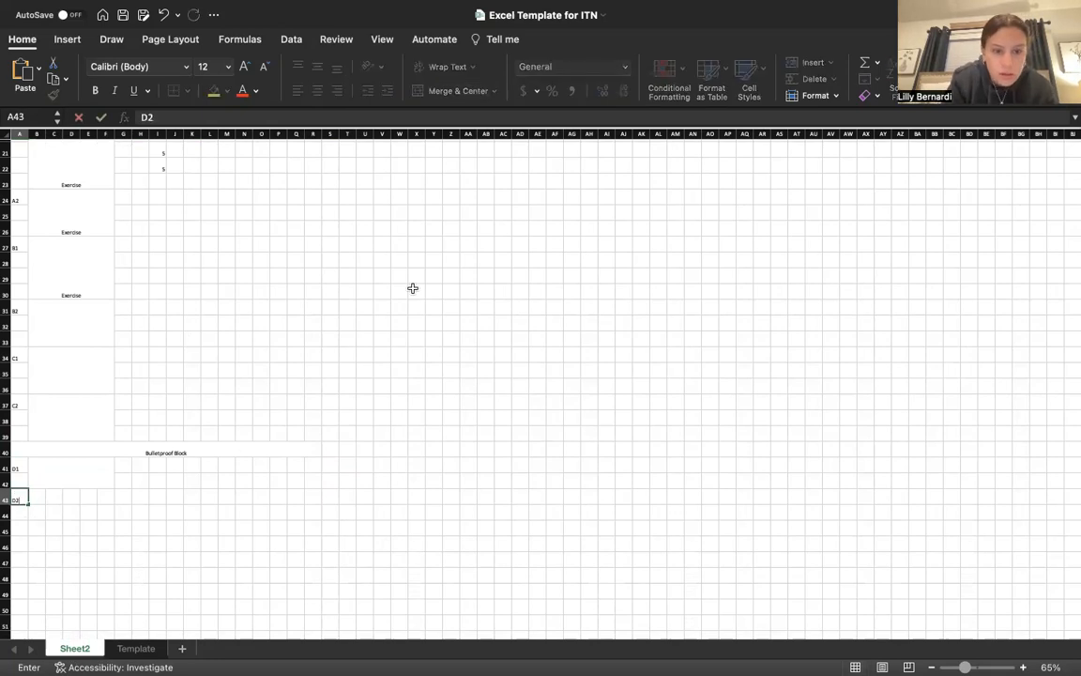
click(123, 542)
drag(38, 497, 102, 515)
click(442, 90)
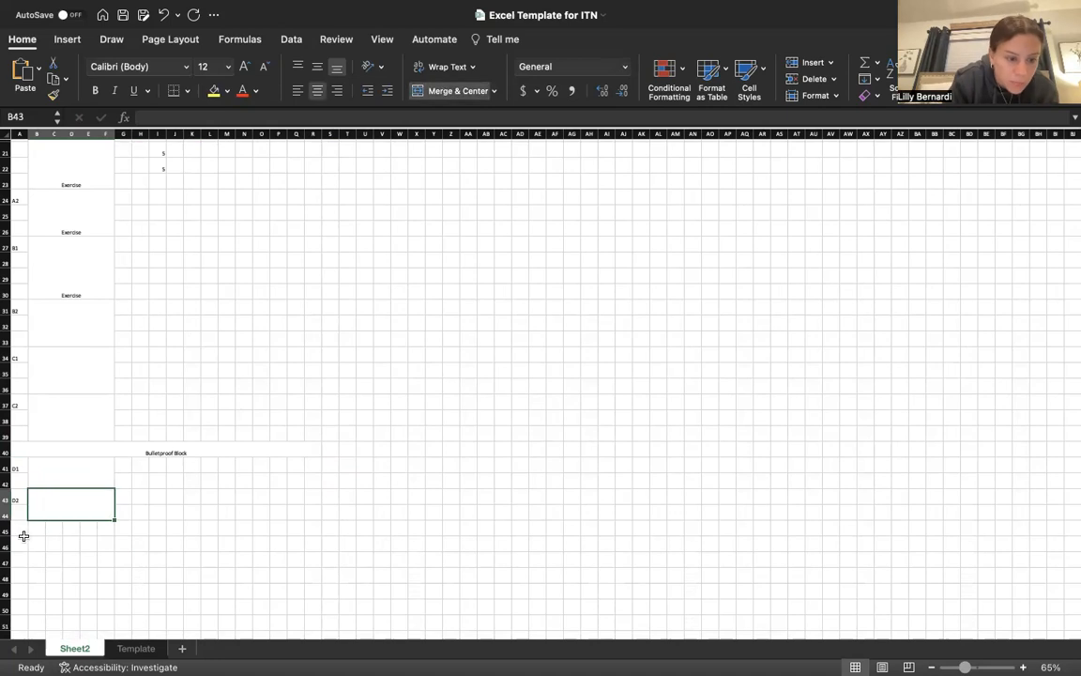
Step: Enter the label "D3" in cell A45 and merge and center cells B45:F46 beside it
click(23, 530)
text(D3)
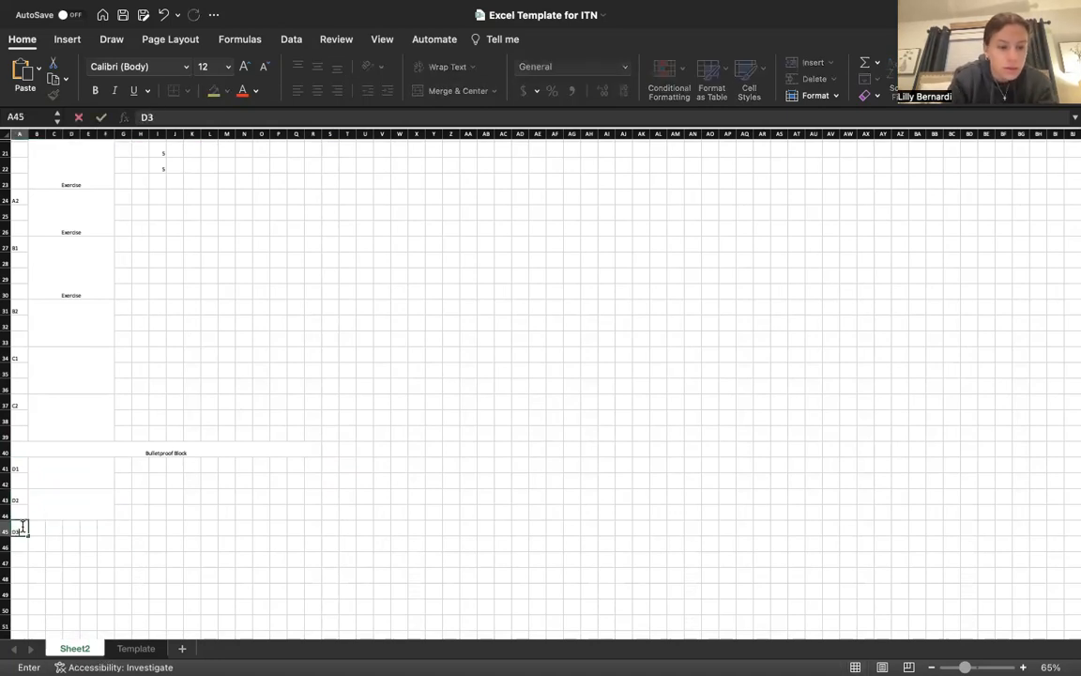
click(53, 531)
drag(36, 532, 102, 544)
click(462, 91)
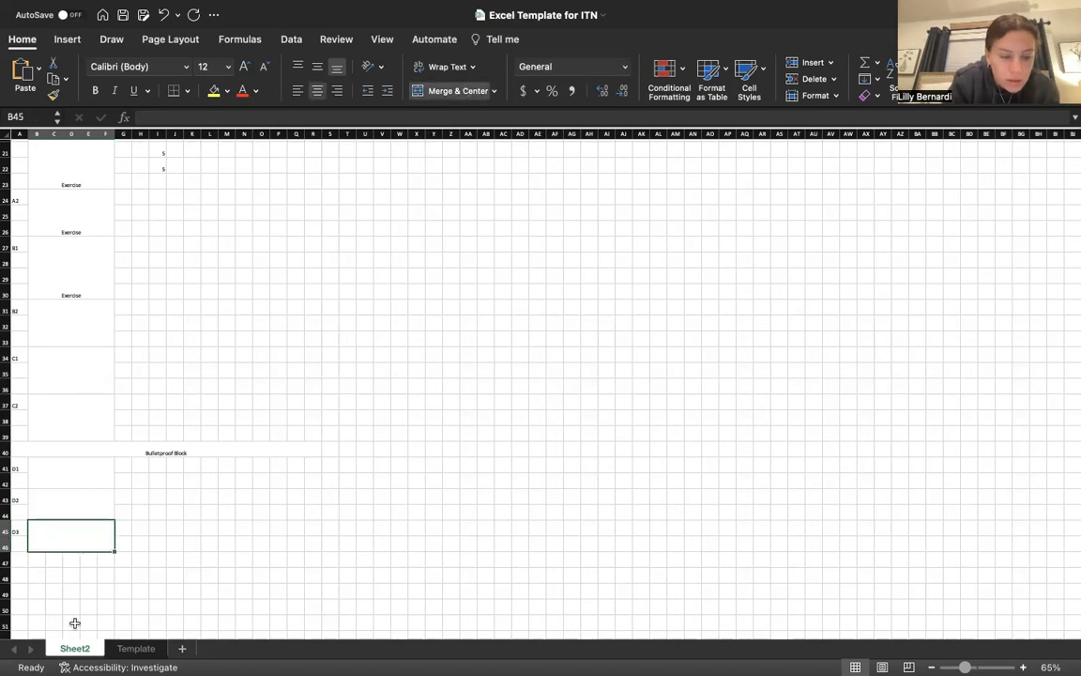
click(193, 528)
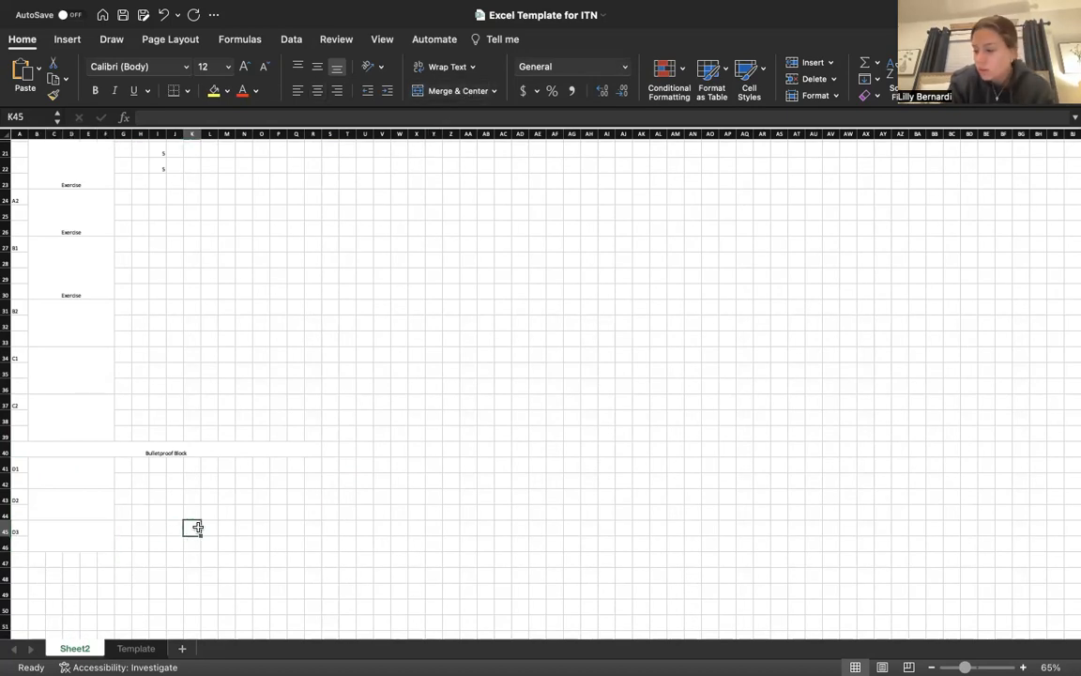
Step: Merge and center cells A47:R50 below the D3 block into one blank area
scroll(196, 528, down, 5)
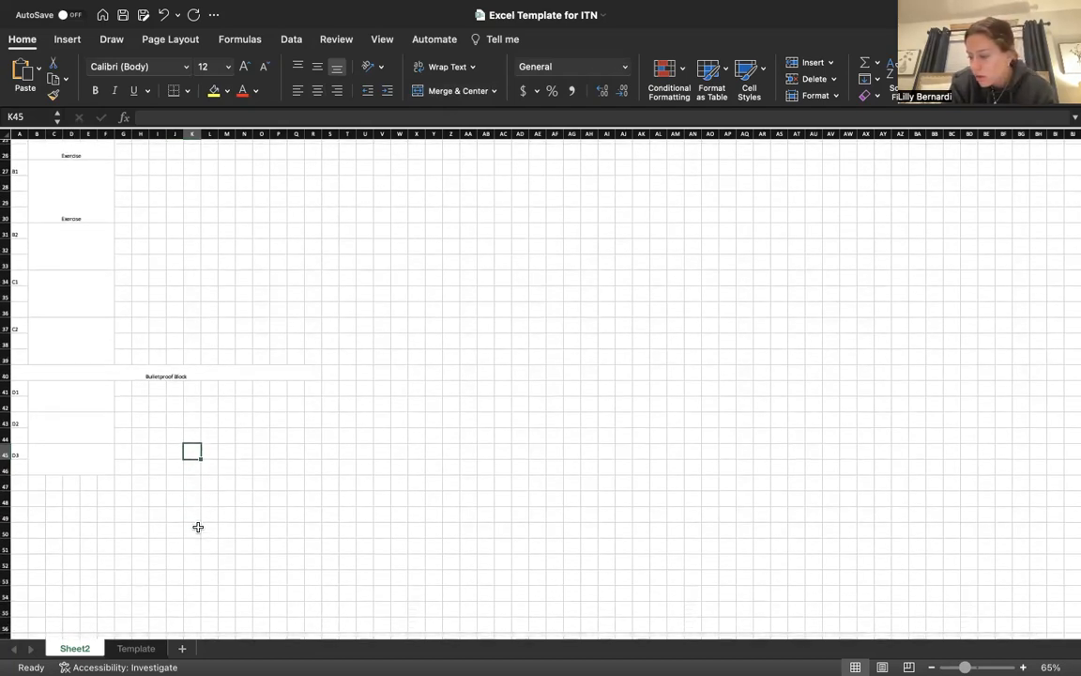
drag(19, 483, 307, 522)
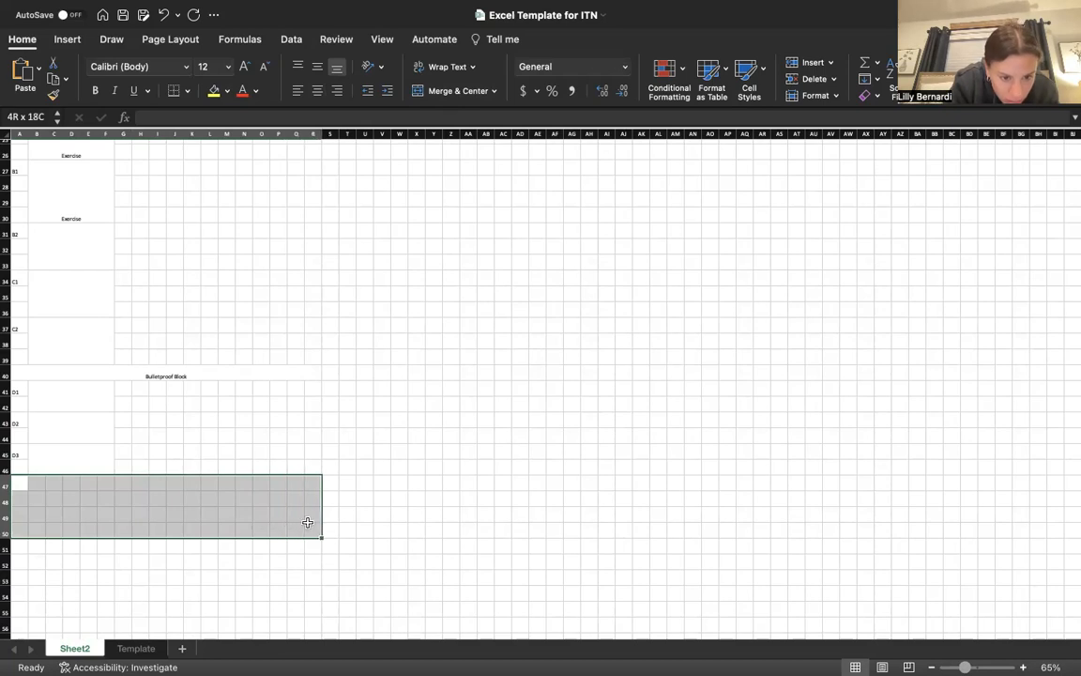
click(459, 90)
click(261, 437)
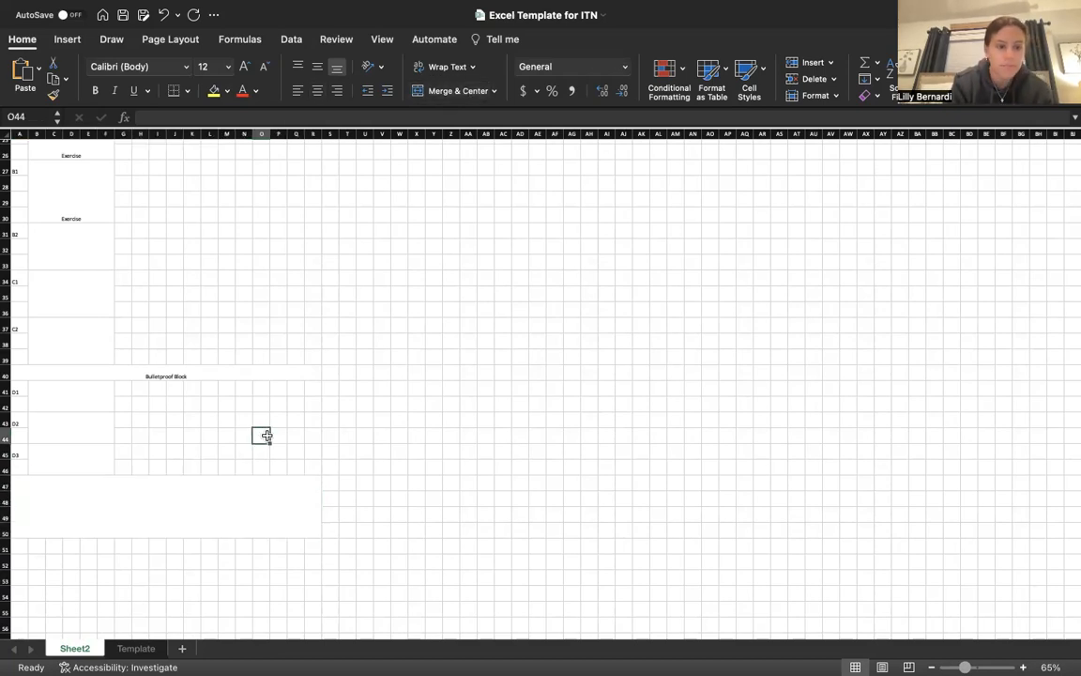
Step: Review the whole Day 1 layout from its headings down to the merged area below the Bulletproof Block
scroll(266, 440, down, 2)
scroll(194, 330, down, 2)
scroll(193, 331, up, 3)
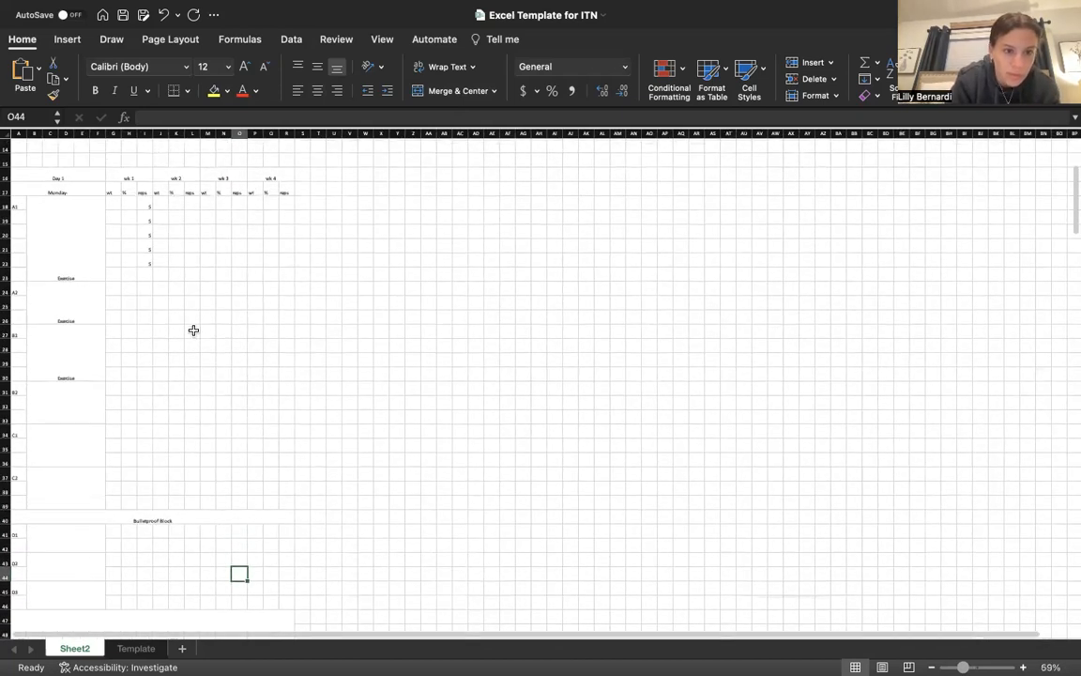
scroll(193, 331, down, 2)
scroll(193, 333, down, 4)
scroll(193, 335, up, 1)
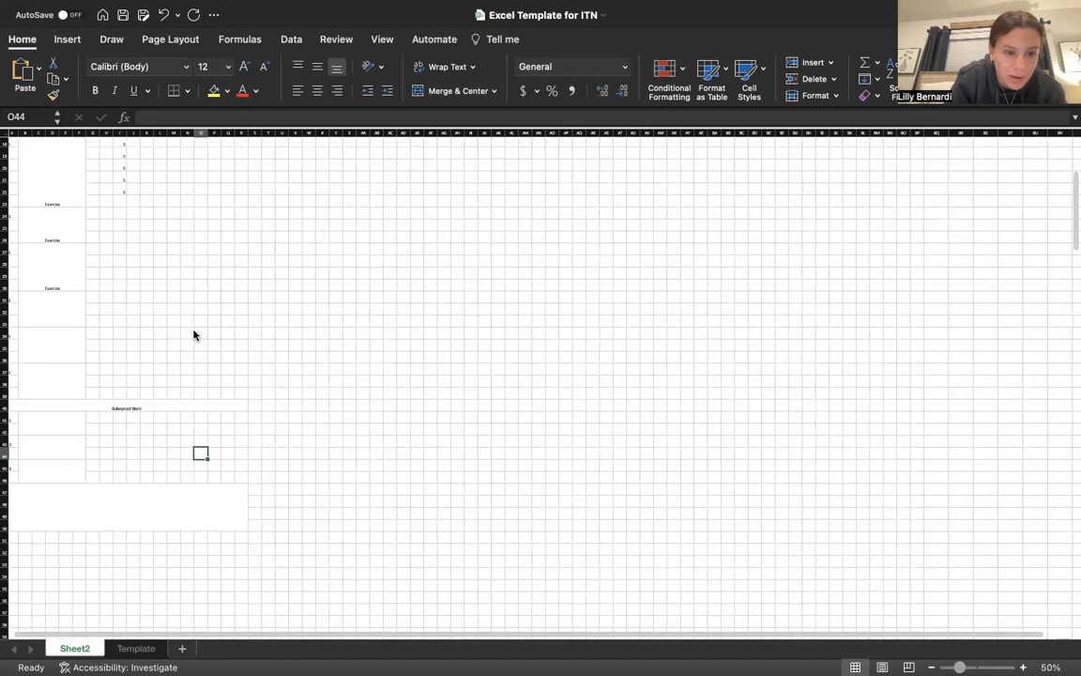
scroll(162, 319, up, 3)
scroll(162, 321, up, 3)
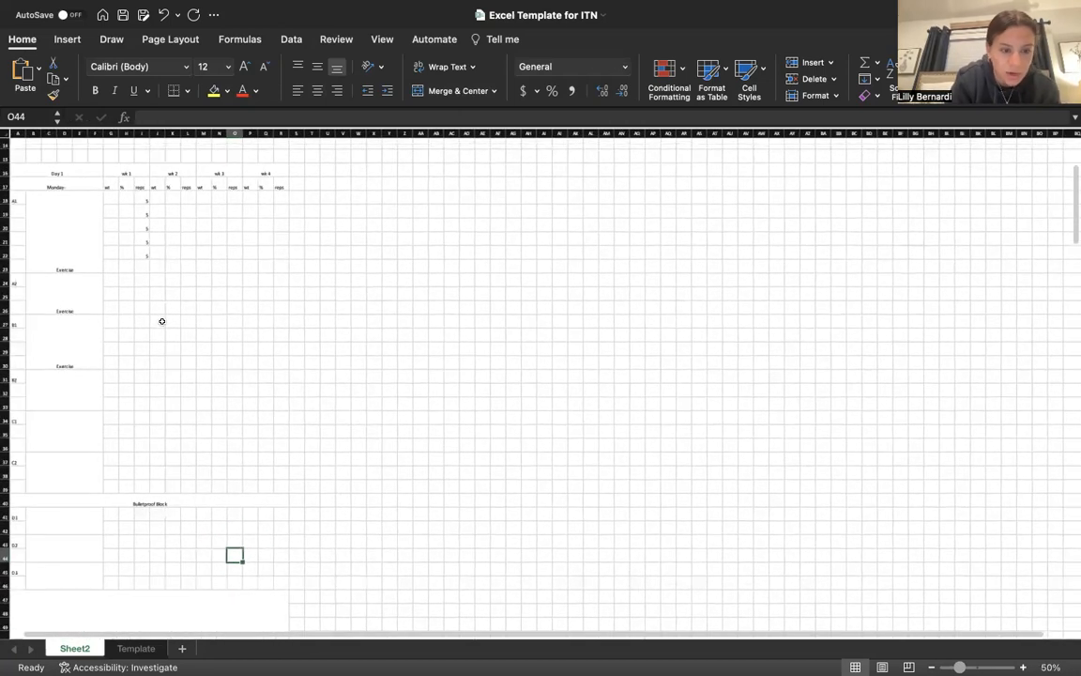
scroll(86, 253, up, 2)
scroll(86, 254, down, 2)
scroll(86, 253, up, 1)
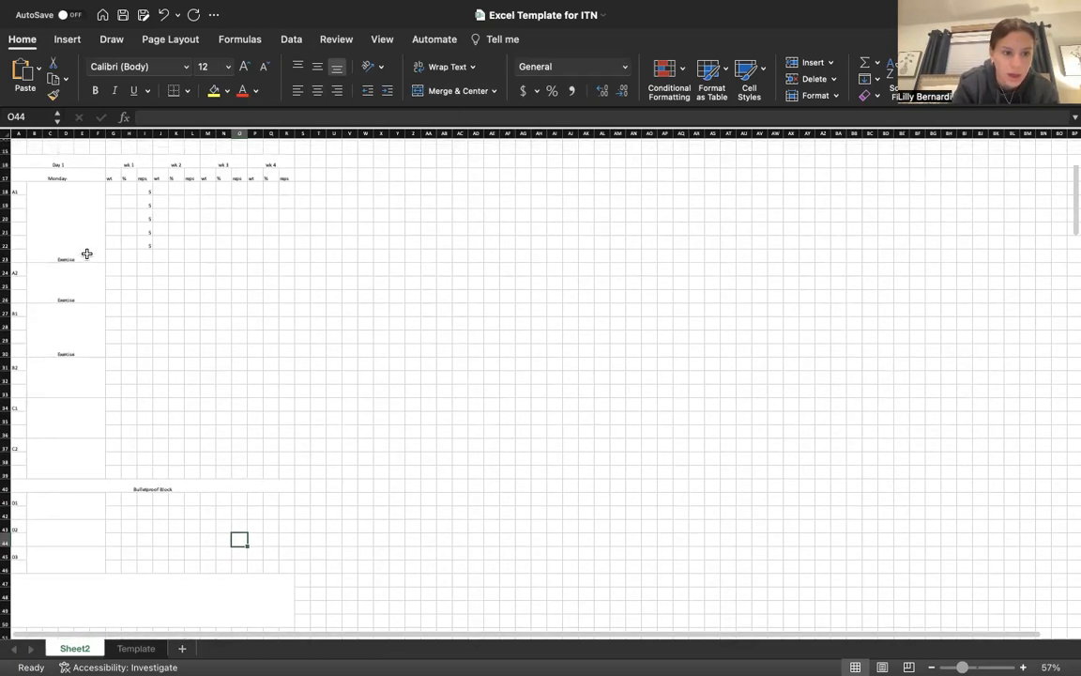
Step: Apply a thick box border around the whole Day 1 template, cells A16:R50
click(69, 161)
drag(69, 162, 272, 586)
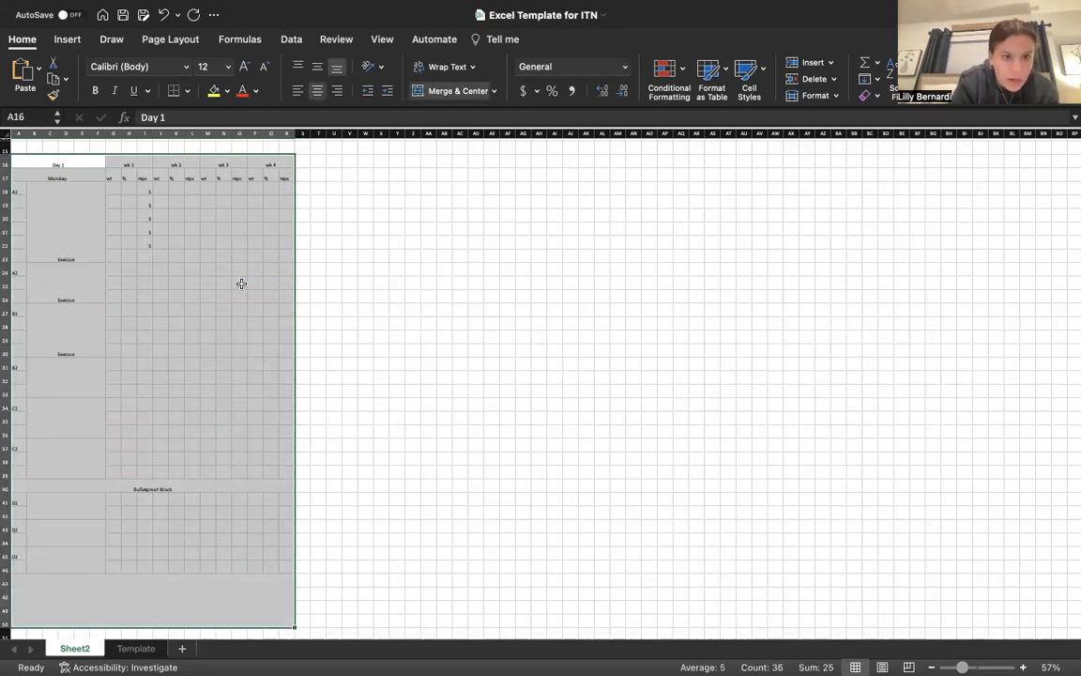
click(188, 93)
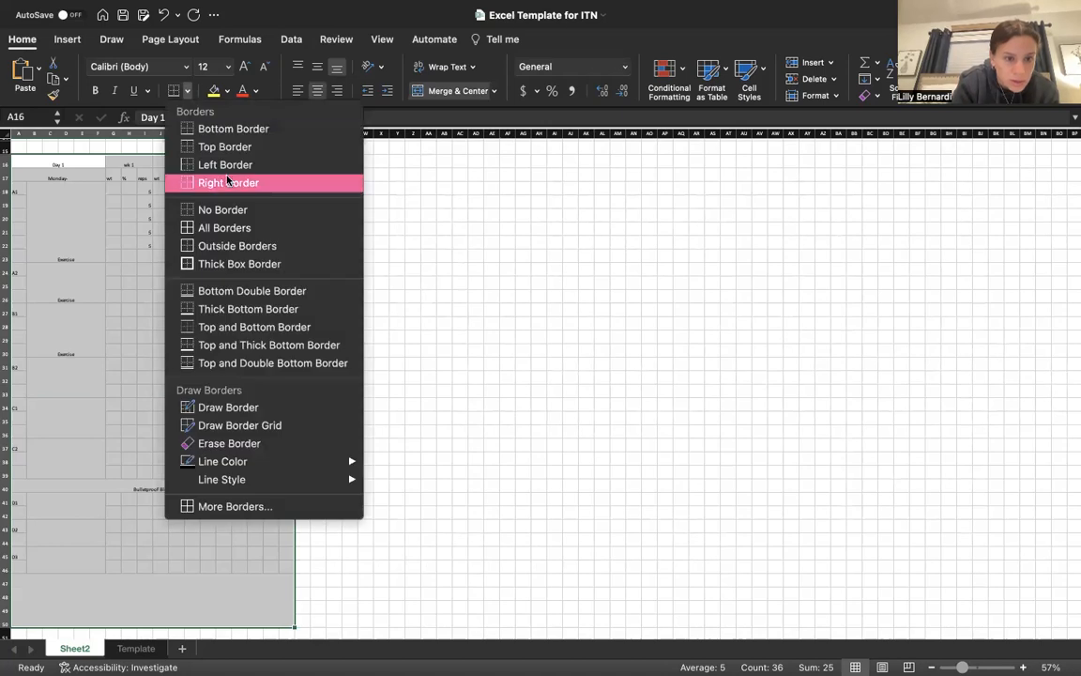
click(239, 263)
click(398, 349)
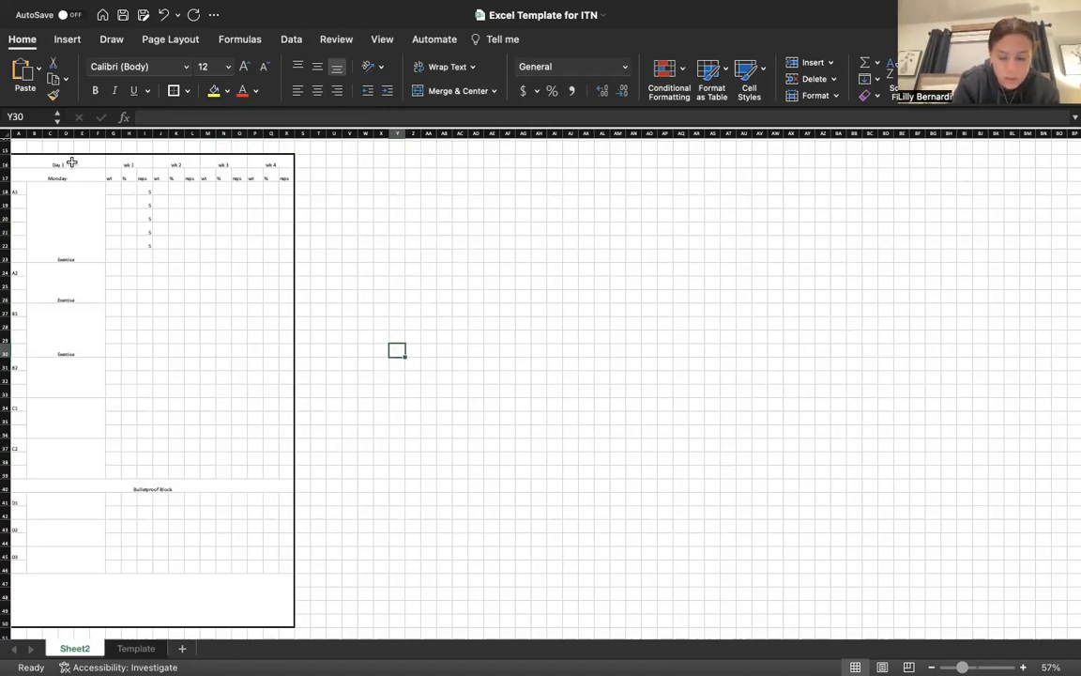
Step: Apply a thick box border around the day, week and column heading rows, cells A16:R17
drag(71, 163, 261, 167)
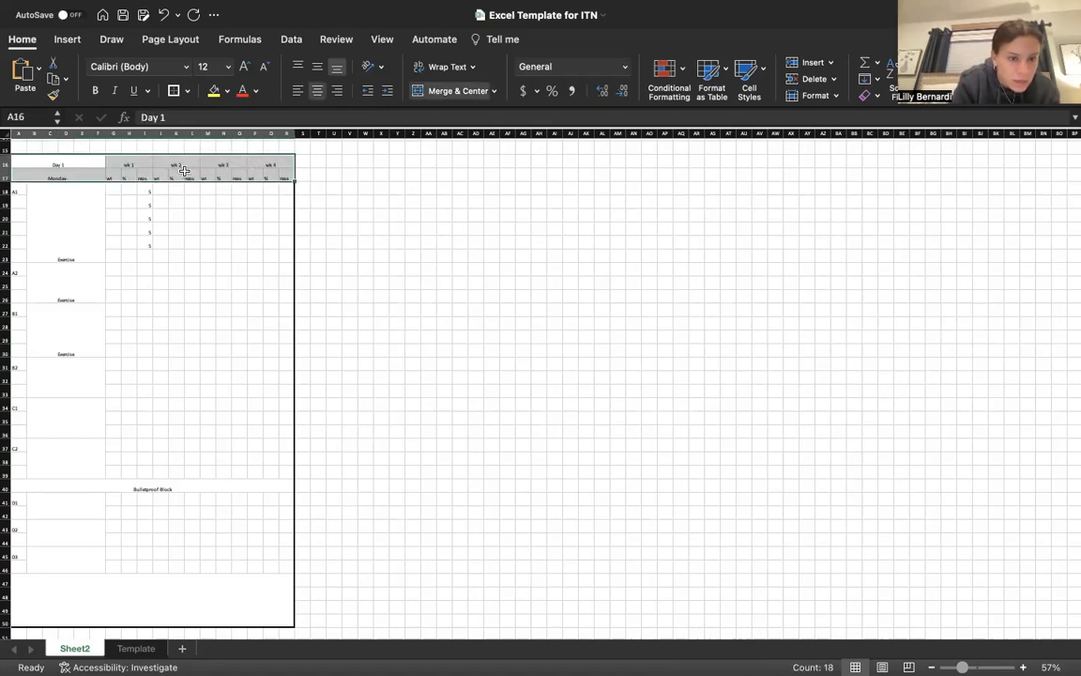
click(174, 92)
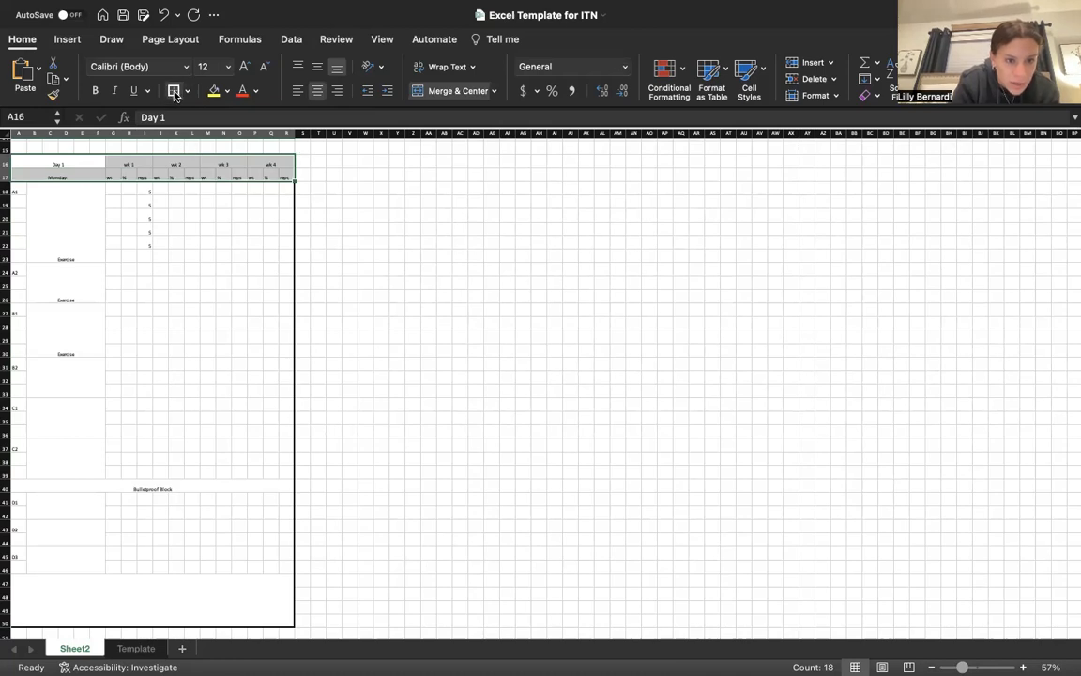
click(223, 282)
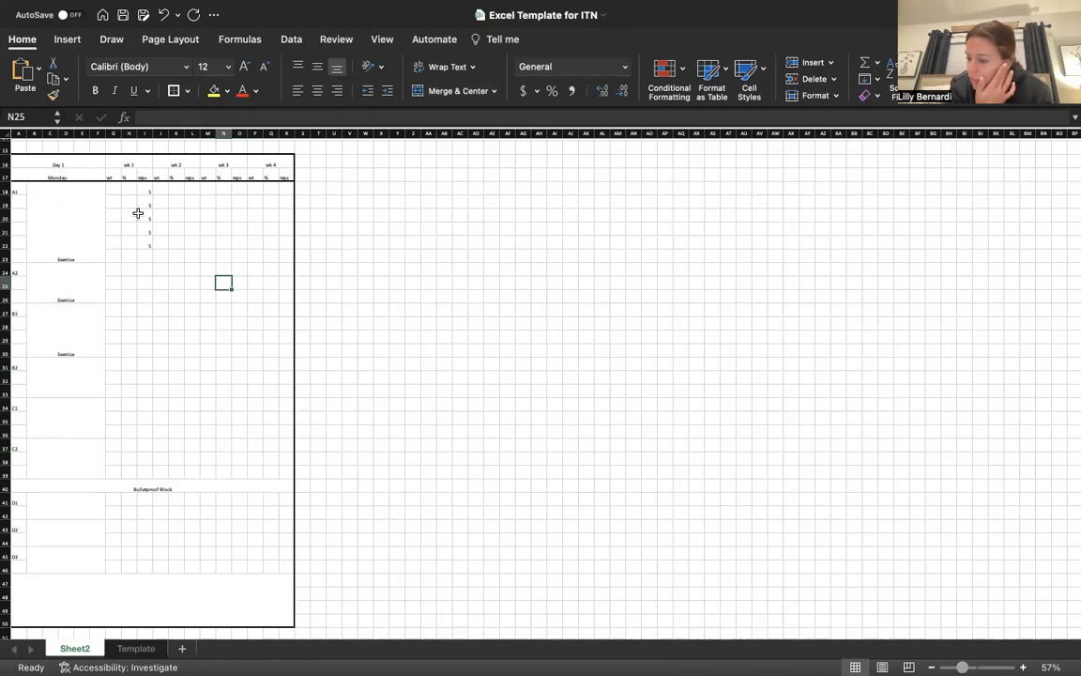
Step: Apply thick box borders around the A, B and C exercise blocks, cells A18:R26, A27:R33 and A34:R39
drag(18, 188, 286, 282)
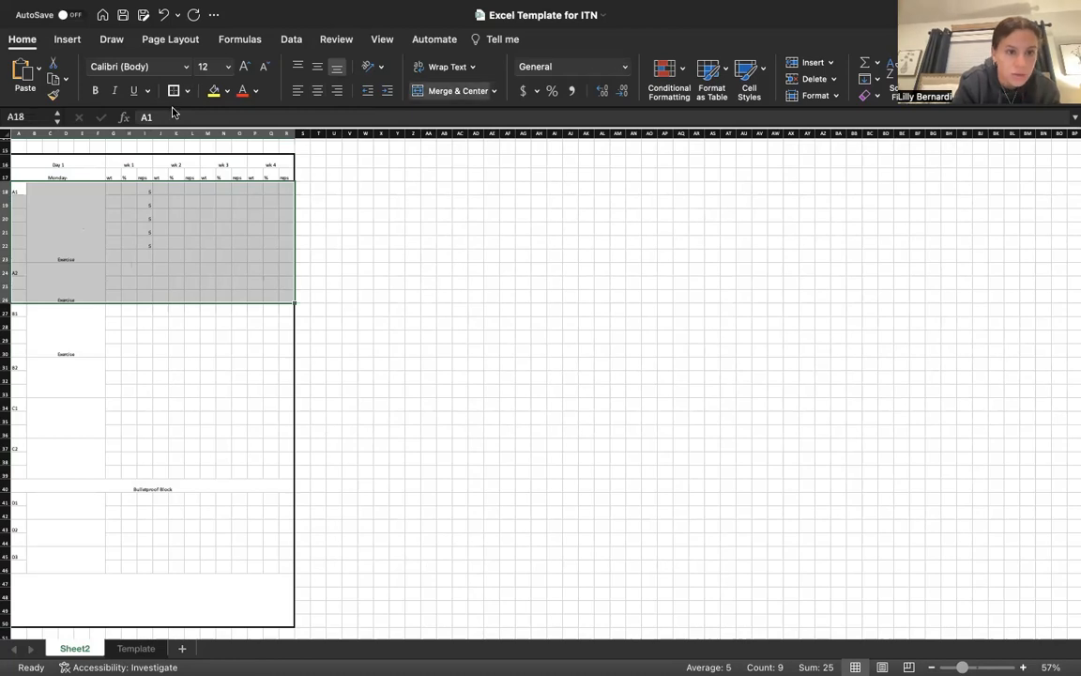
drag(16, 307, 283, 373)
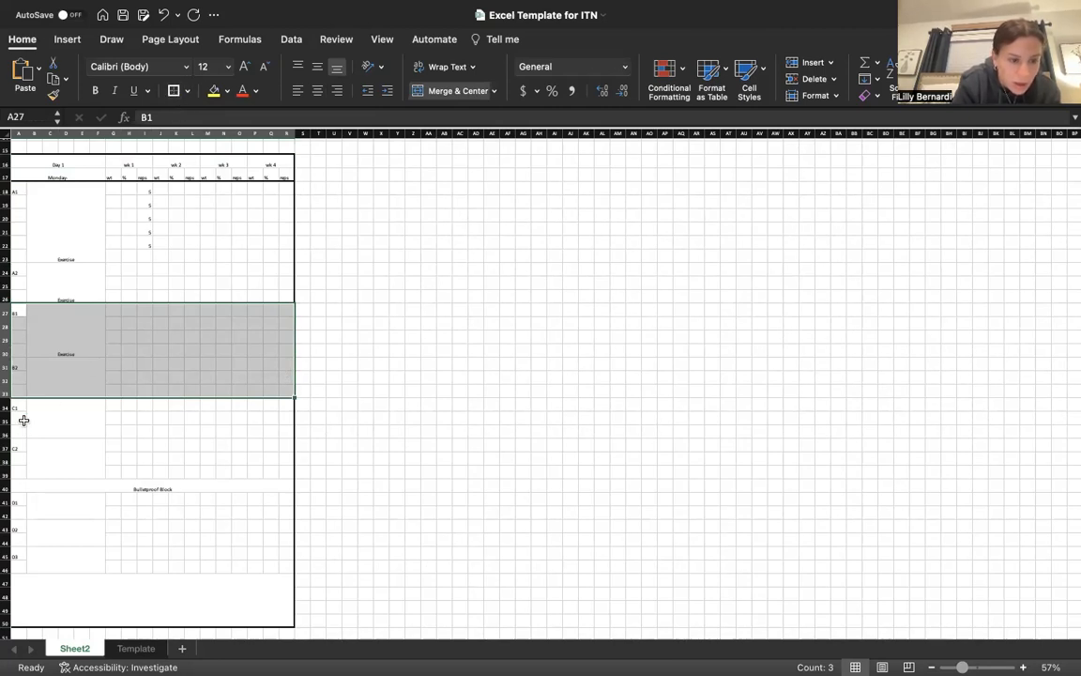
drag(19, 404, 286, 469)
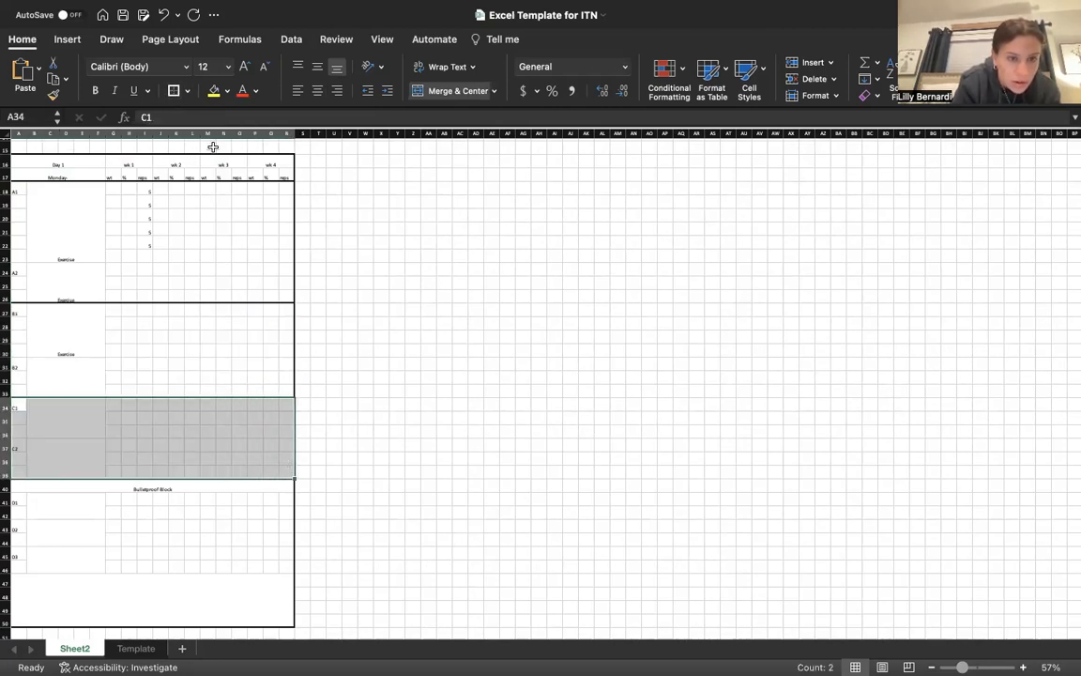
Step: Apply thick box borders around the "Bulletproof Block" heading in row 40 and the D exercise block, cells A41:R46
click(48, 484)
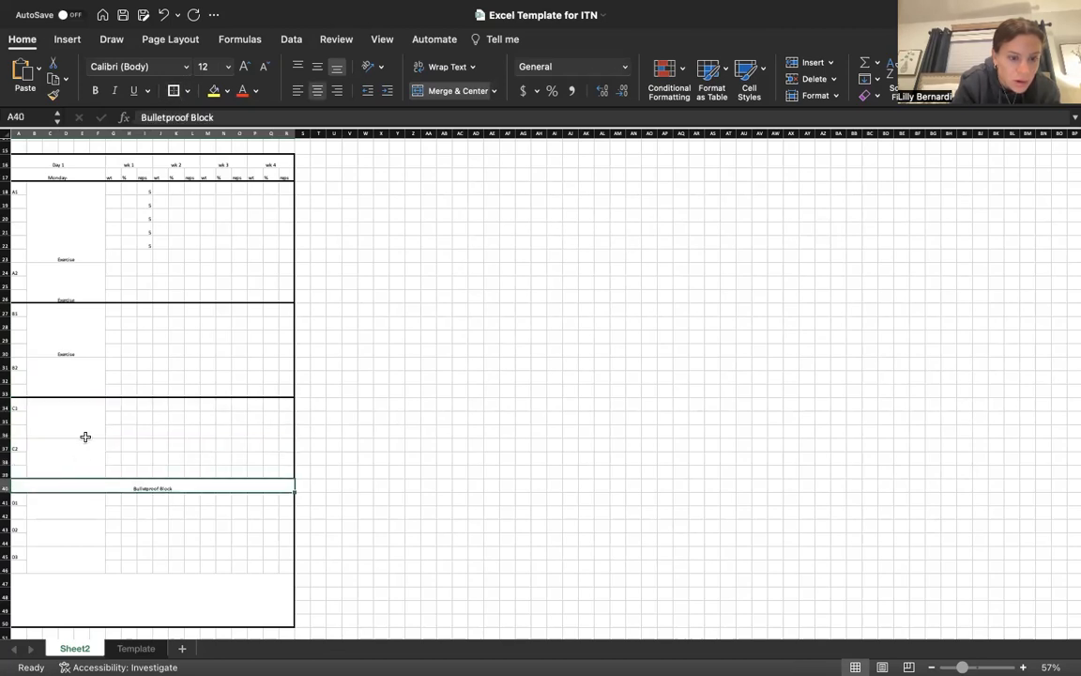
drag(19, 503, 286, 569)
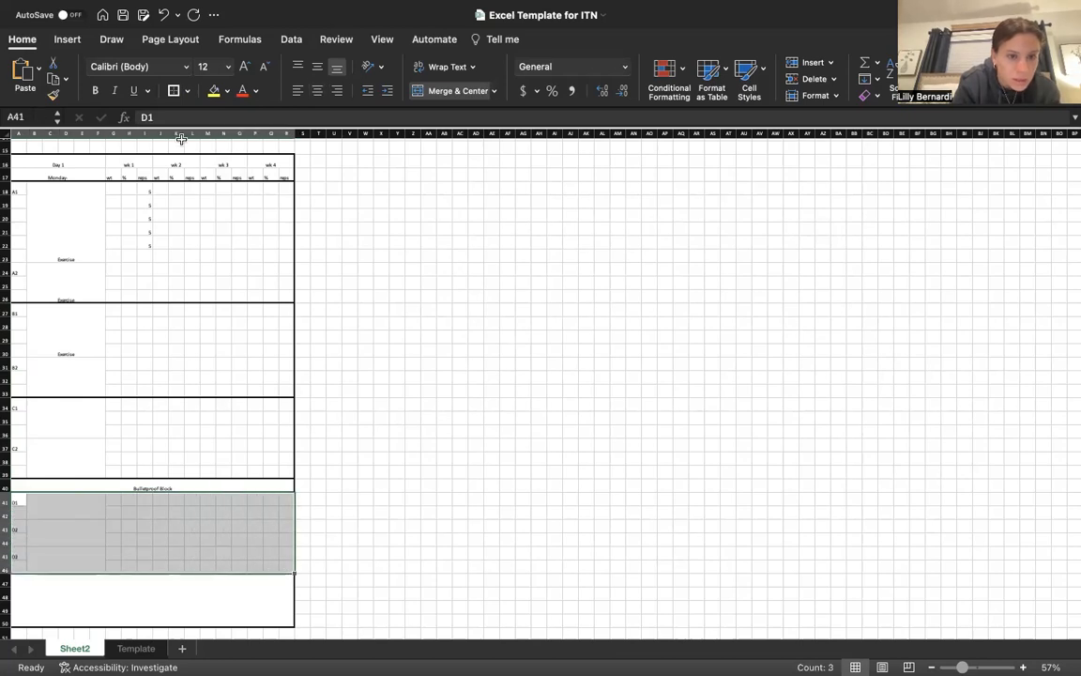
click(382, 375)
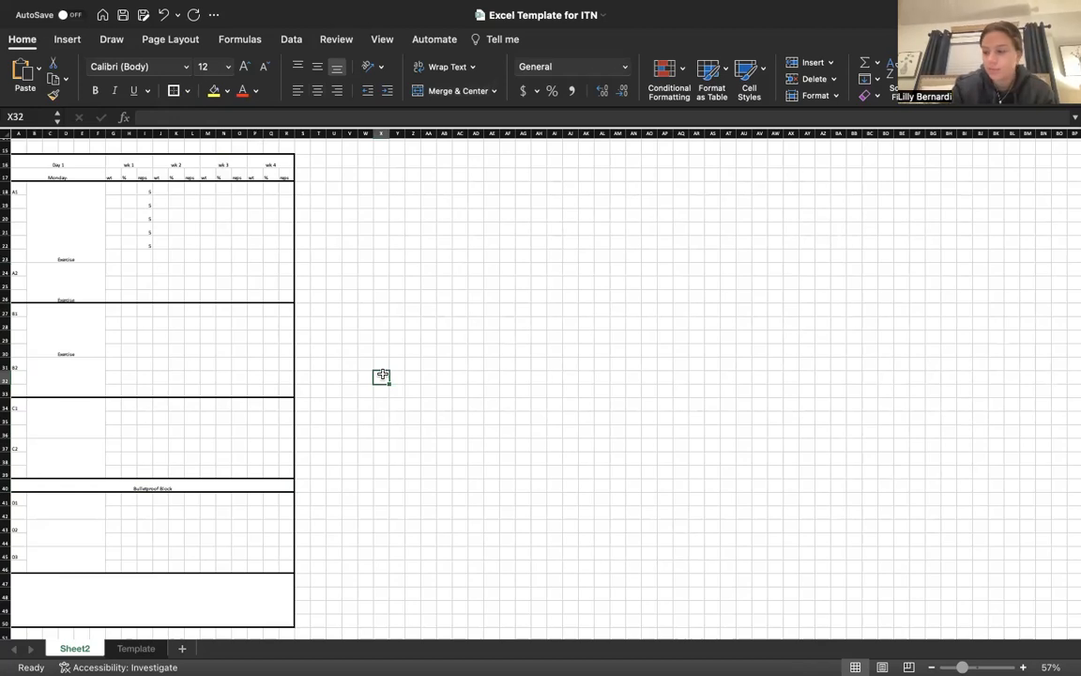
click(419, 321)
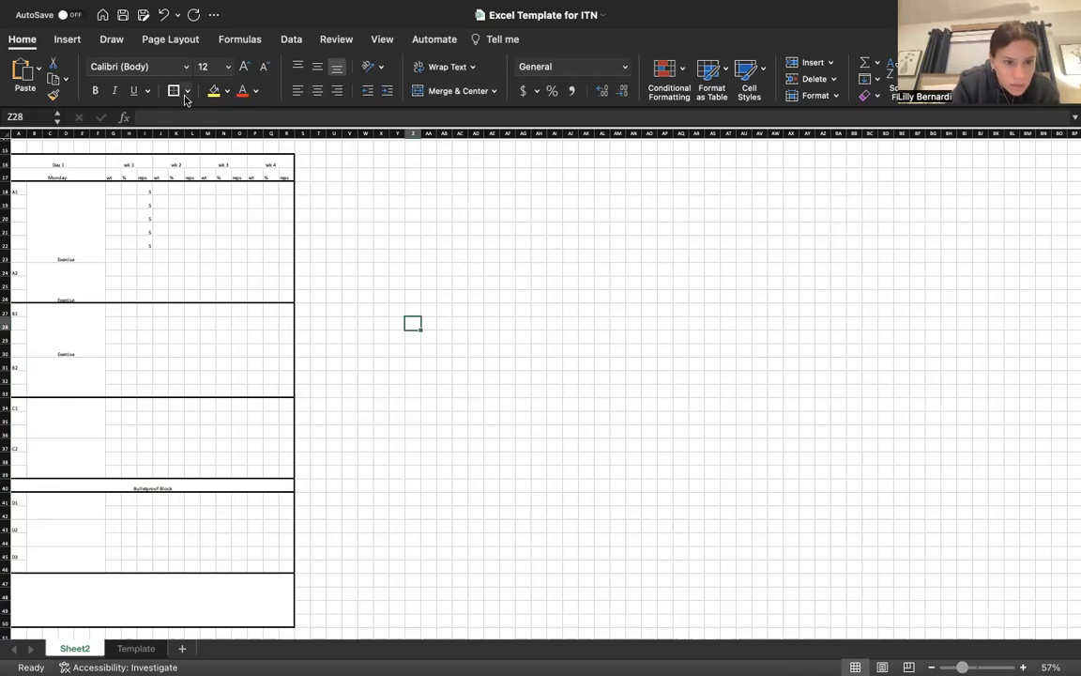
Step: Apply thick box borders around the wk 1, wk 2 and wk 3 columns from row 16 to row 39
click(177, 254)
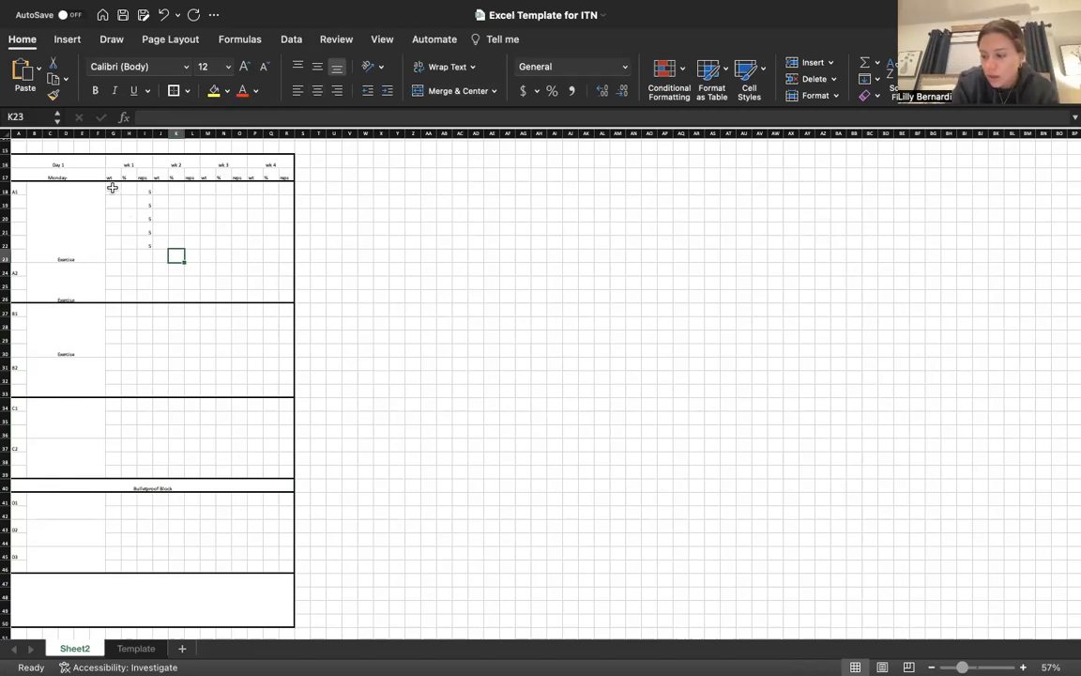
drag(117, 162, 120, 470)
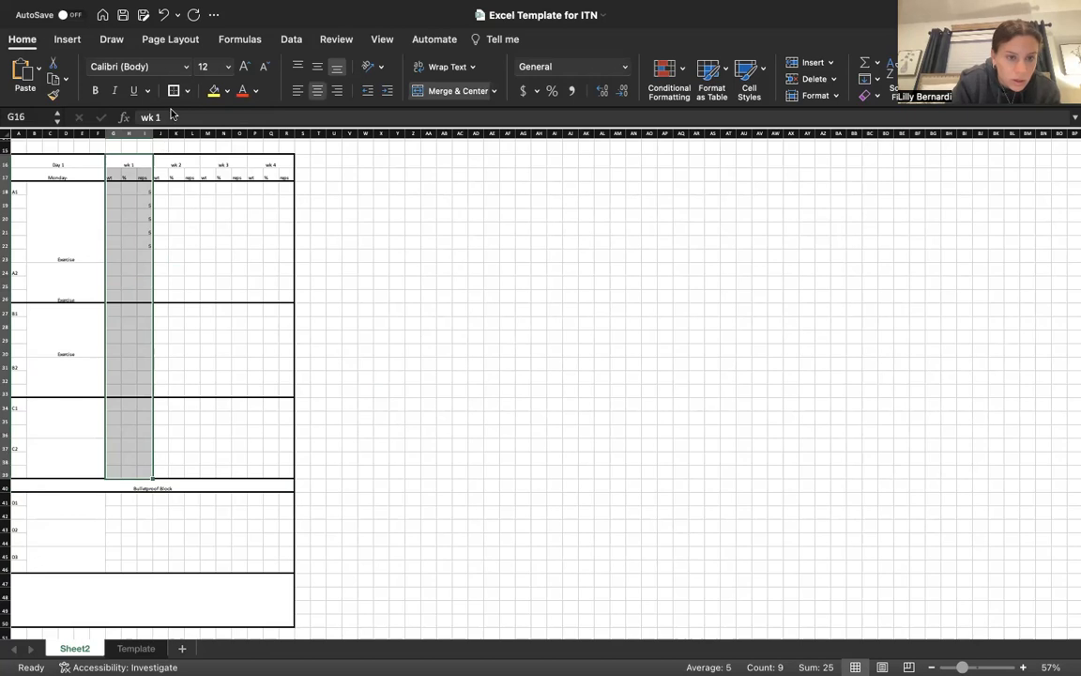
drag(178, 165, 186, 466)
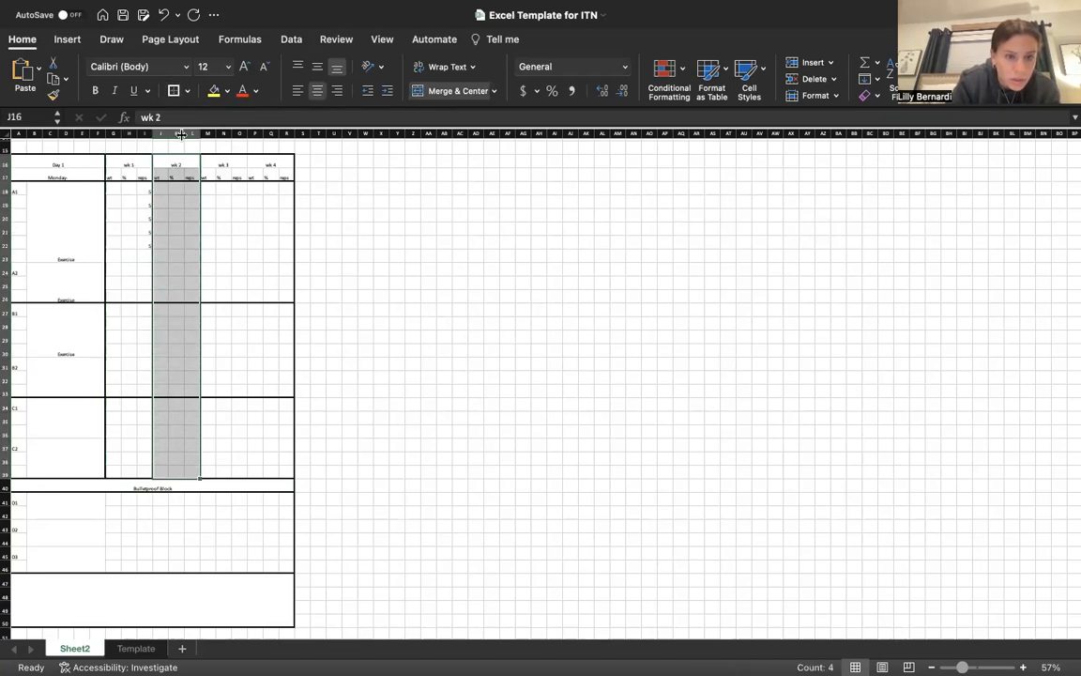
drag(237, 164, 238, 467)
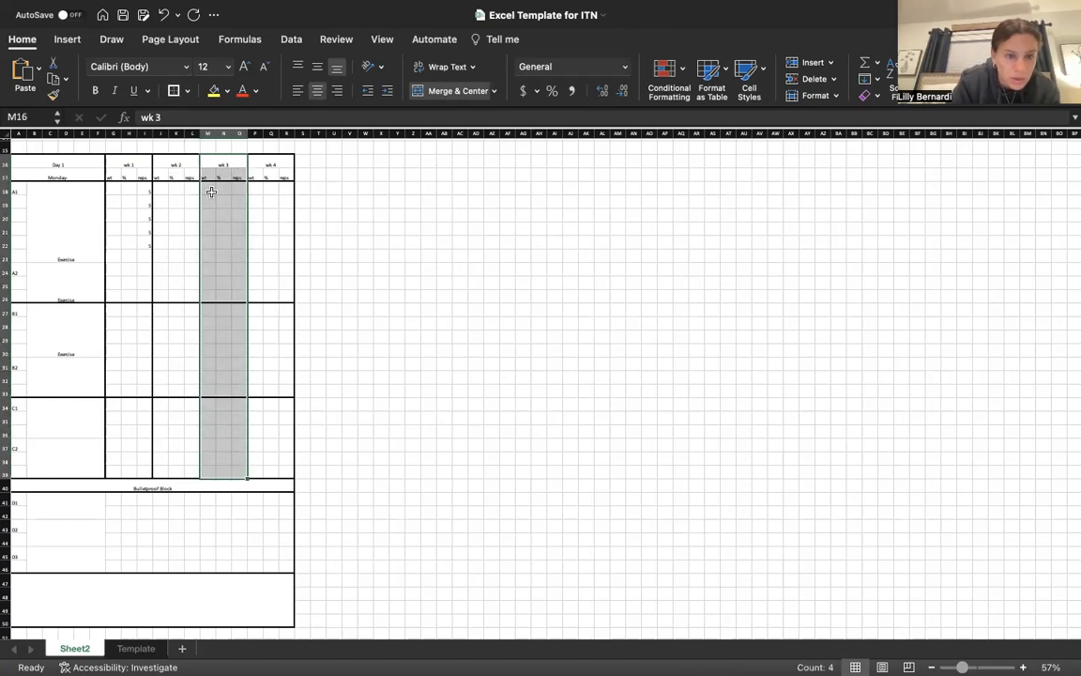
Step: Apply thick box borders around the first three week sections of the Bulletproof Block, cells G41:I46, J41:L46 and M41:O46
drag(113, 499, 146, 568)
click(174, 91)
drag(159, 500, 189, 563)
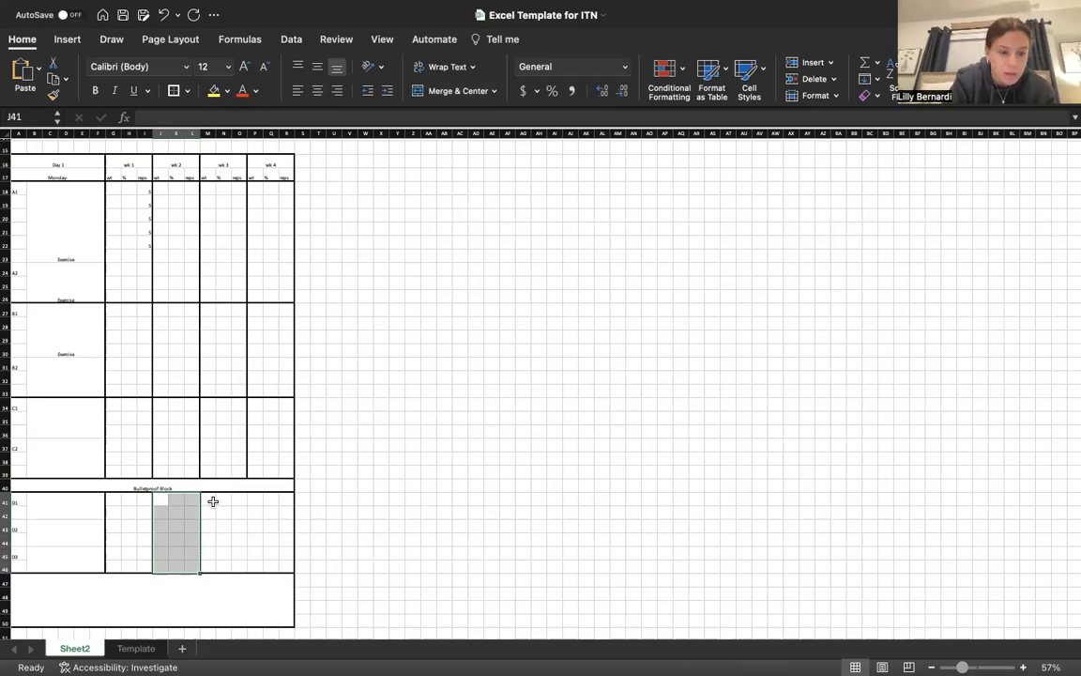
drag(210, 499, 239, 564)
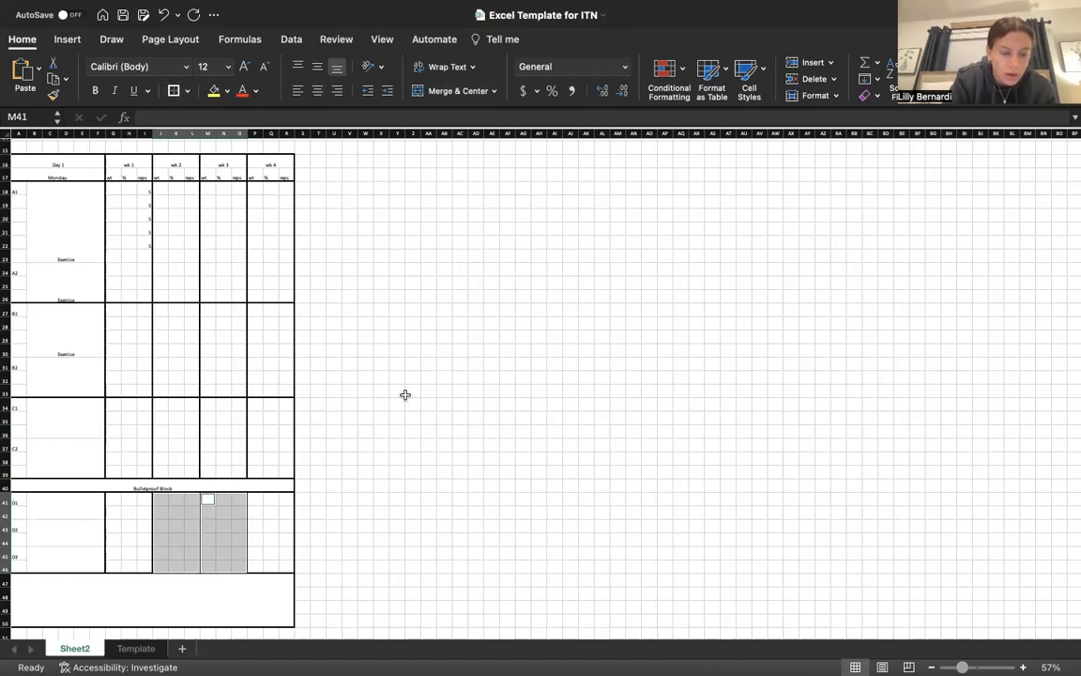
click(429, 458)
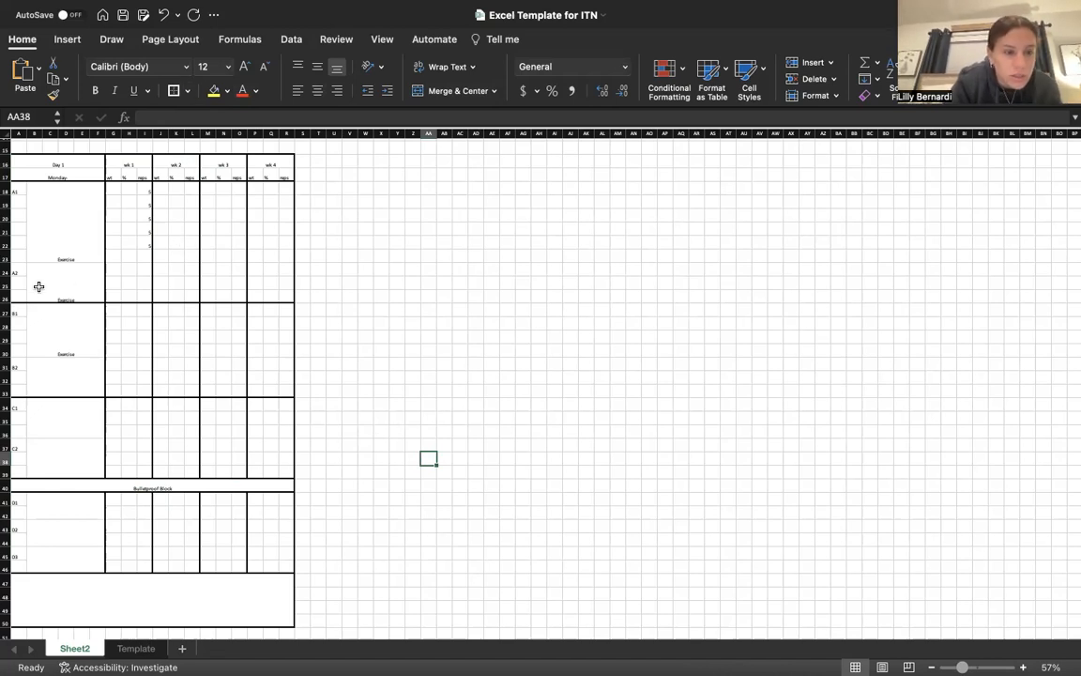
drag(20, 270, 281, 275)
click(191, 91)
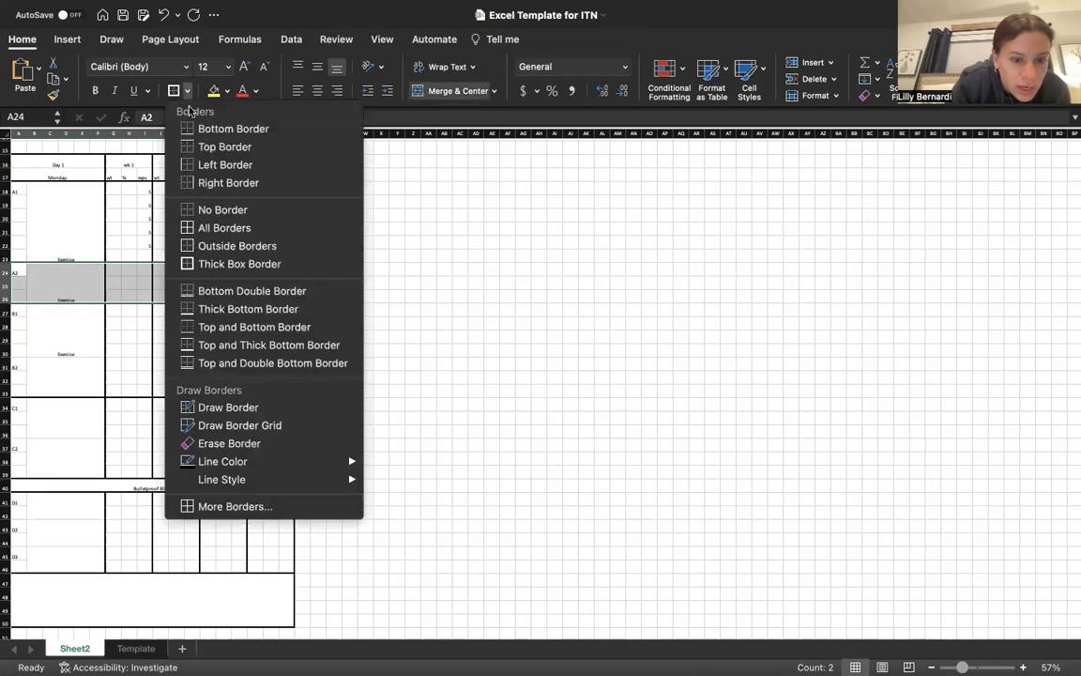
mouse_move(255, 482)
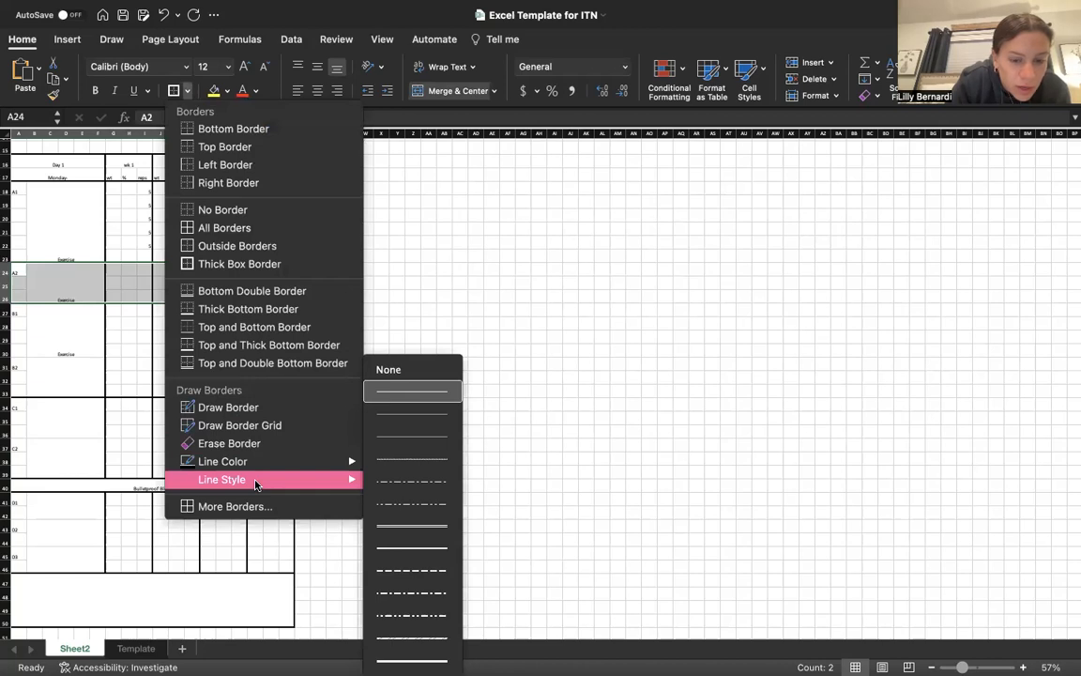
click(410, 439)
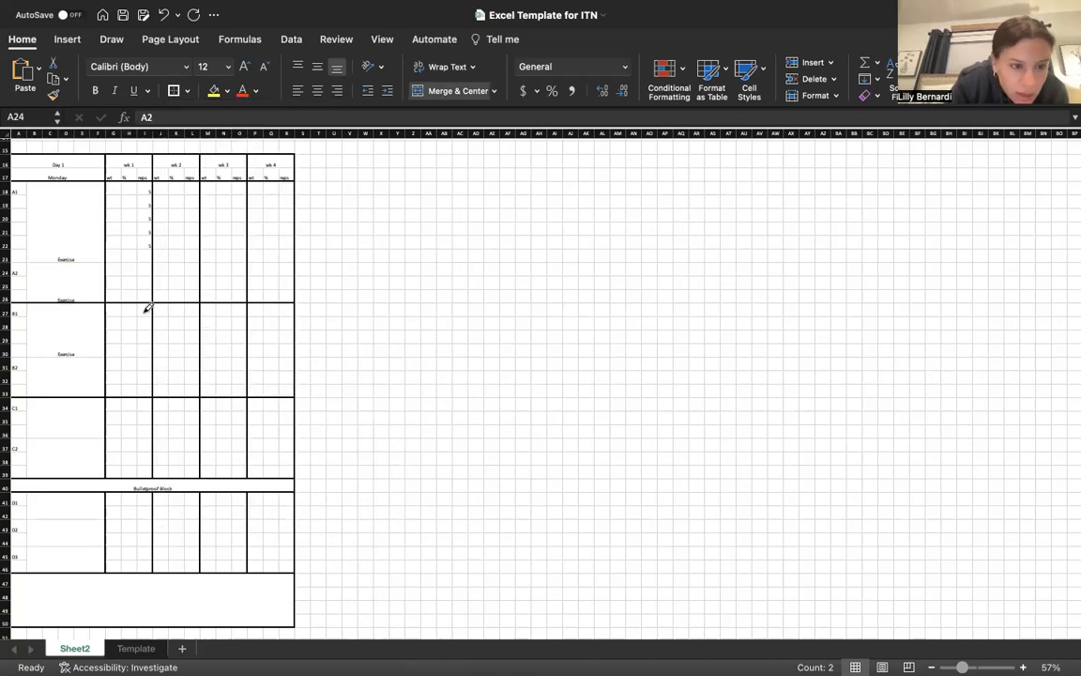
click(36, 262)
Step: Apply a top border to the A2, B2 and C2 exercise rows, cells A24:R26, A31:R33 and A37:R39
mouse_move(51, 275)
mouse_down()
mouse_move(11, 275)
mouse_move(286, 274)
mouse_up()
click(186, 93)
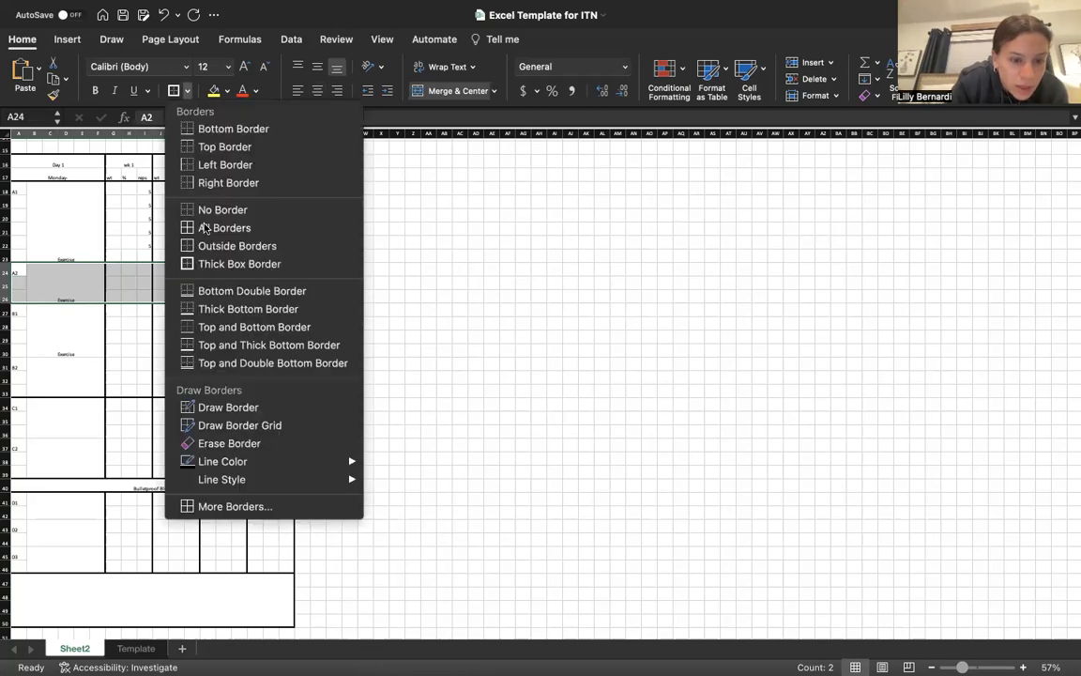
click(225, 147)
click(127, 376)
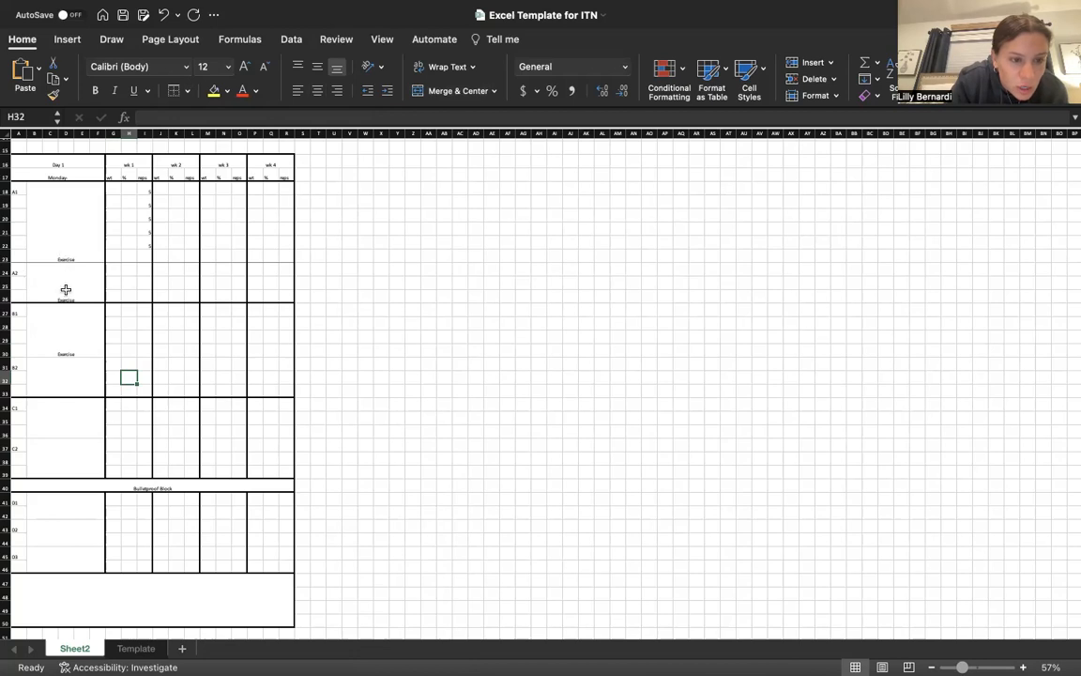
click(18, 364)
drag(18, 363, 284, 386)
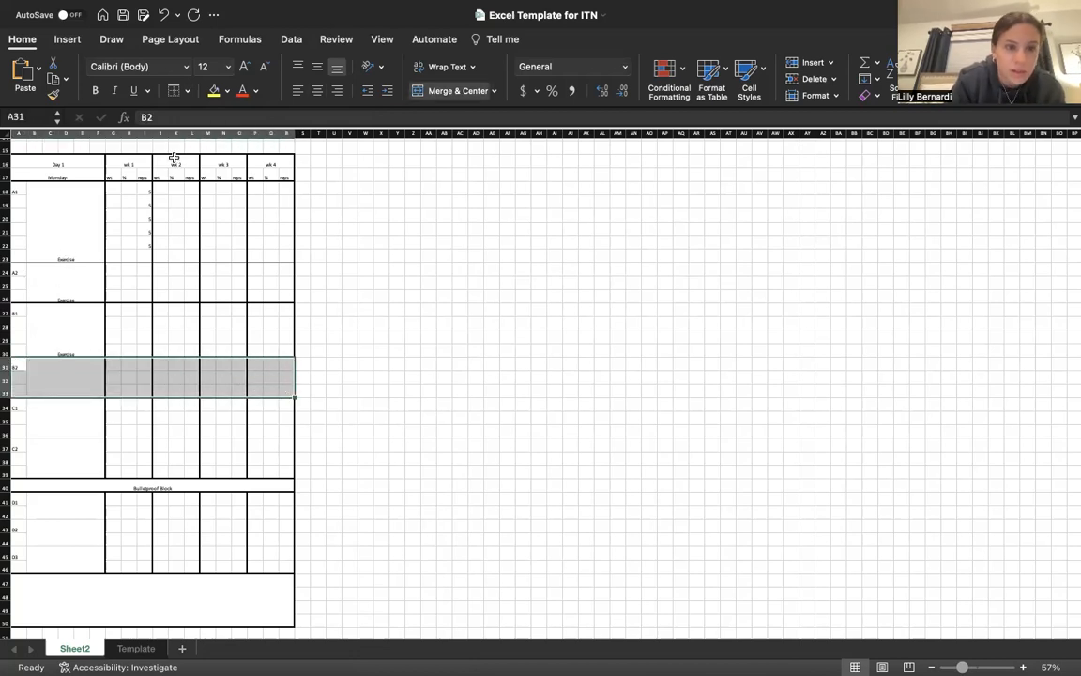
drag(17, 448, 285, 454)
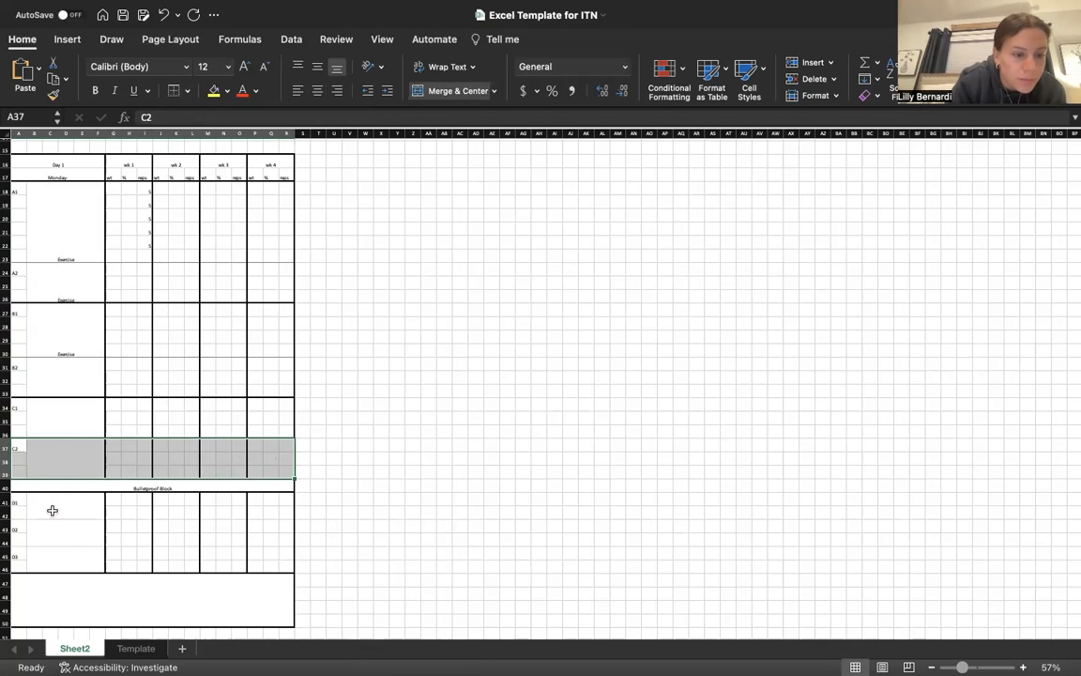
drag(19, 528, 285, 533)
drag(20, 555, 280, 573)
click(164, 597)
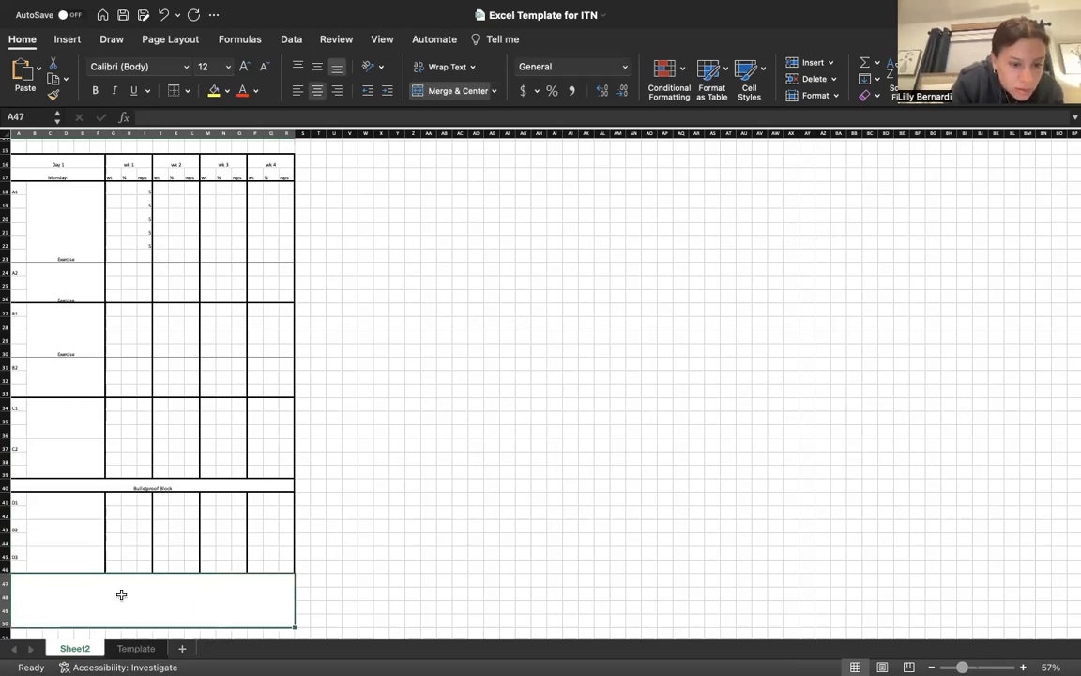
Step: Apply a top border to the D2 and D3 exercise rows, cells A43:R44 and A45:R46
click(16, 526)
drag(17, 526, 284, 521)
drag(22, 554, 282, 555)
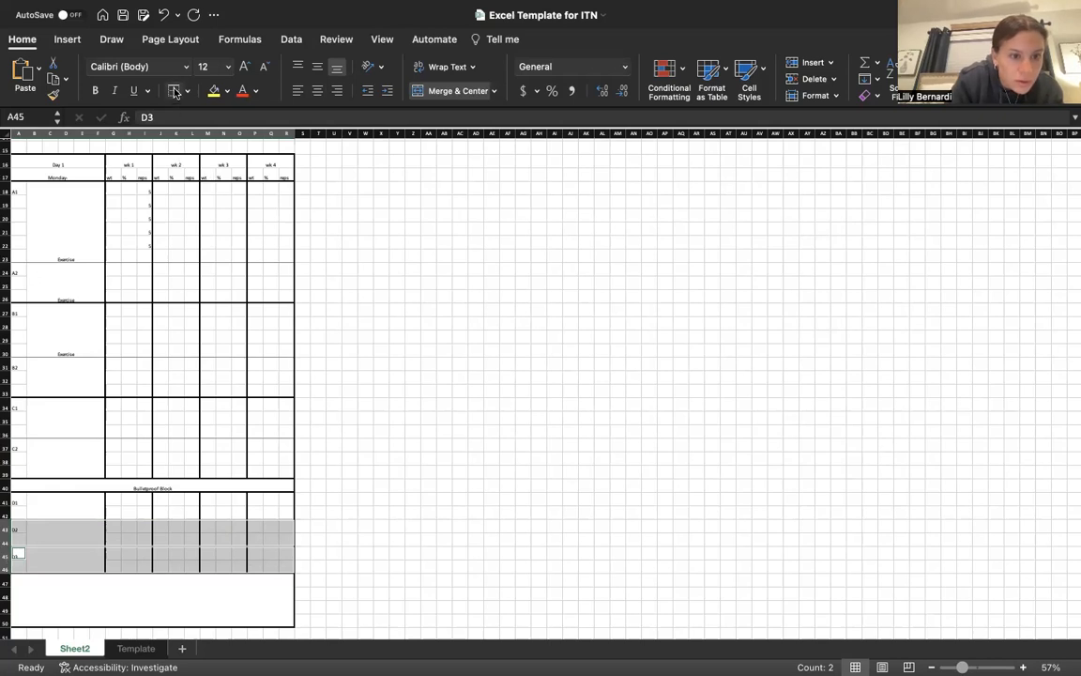
click(400, 319)
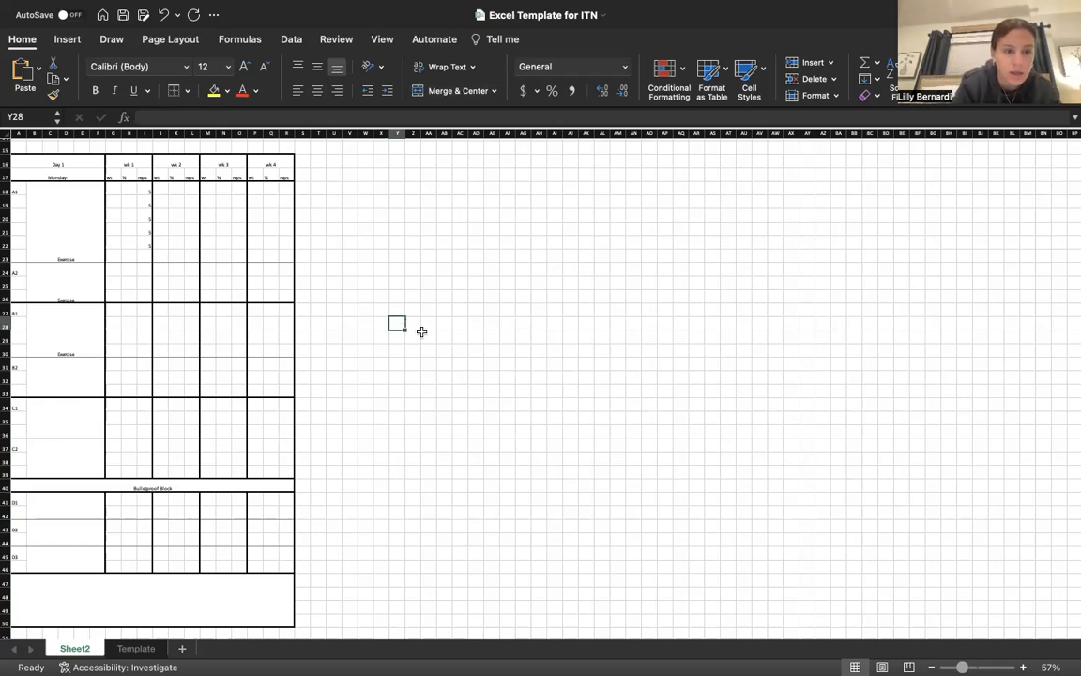
Step: Fill the wk 1 and wk 3 columns light gray in rows 16 to 39 and 41 to 46, skipping the Bulletproof Block heading
click(144, 295)
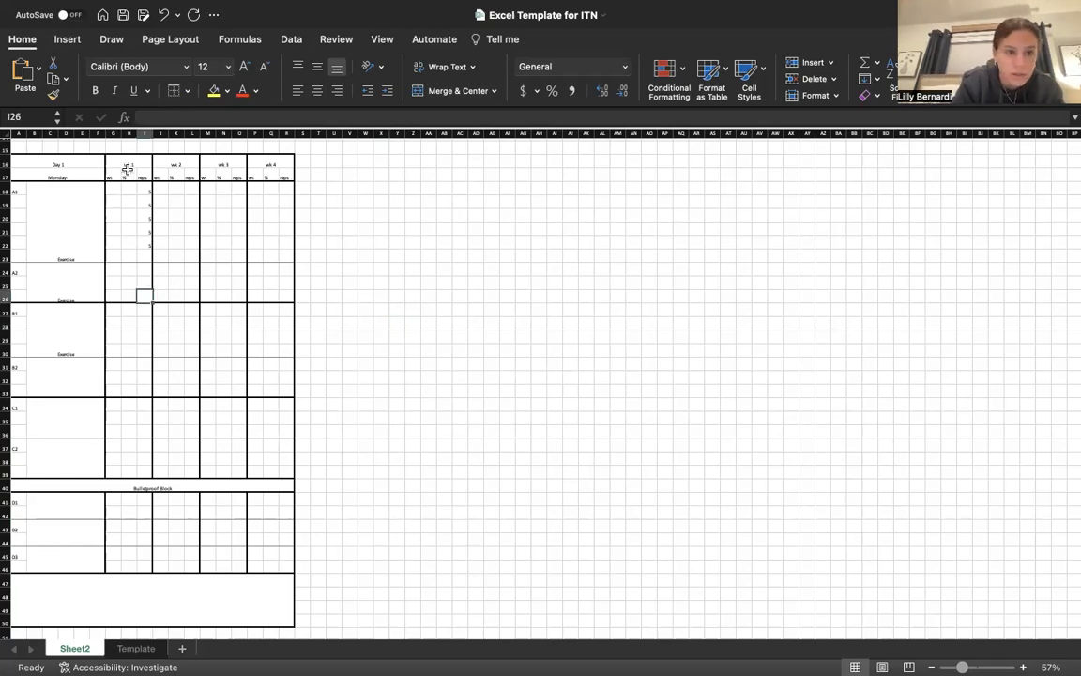
mouse_move(130, 162)
mouse_down()
mouse_move(114, 519)
mouse_move(139, 552)
mouse_move(135, 565)
mouse_up()
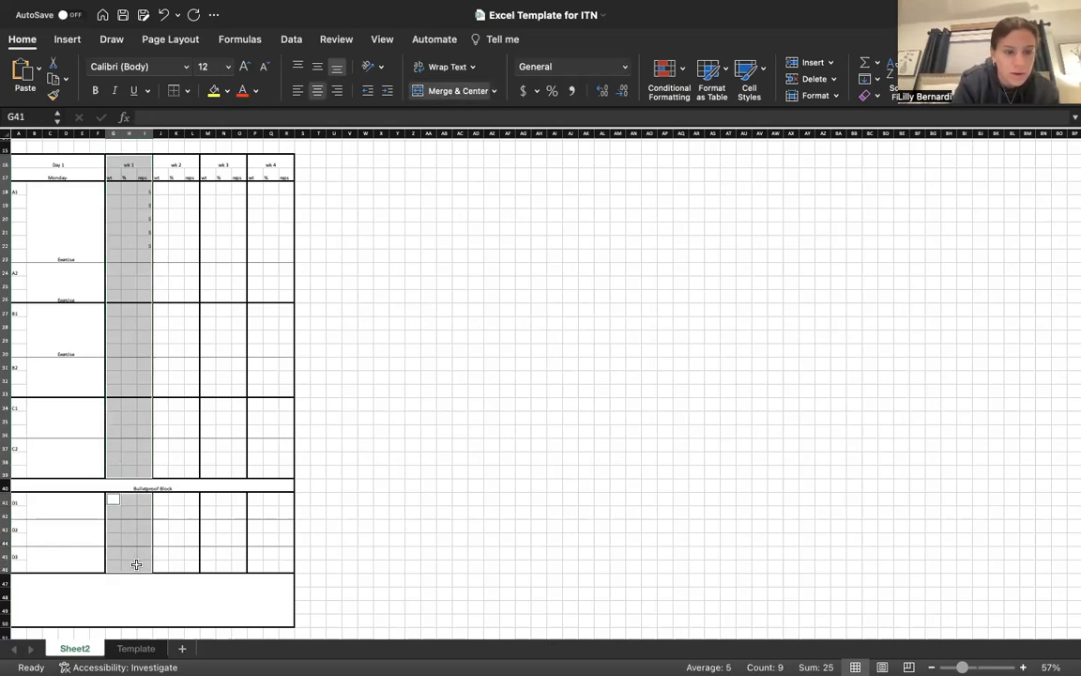
drag(230, 162, 239, 569)
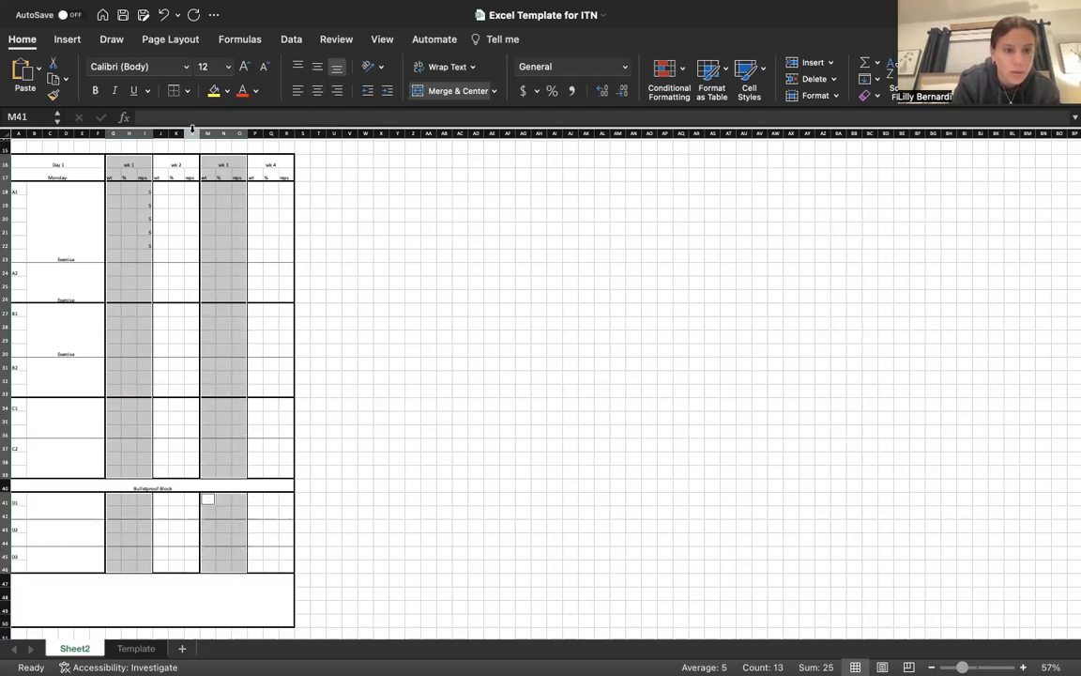
click(227, 91)
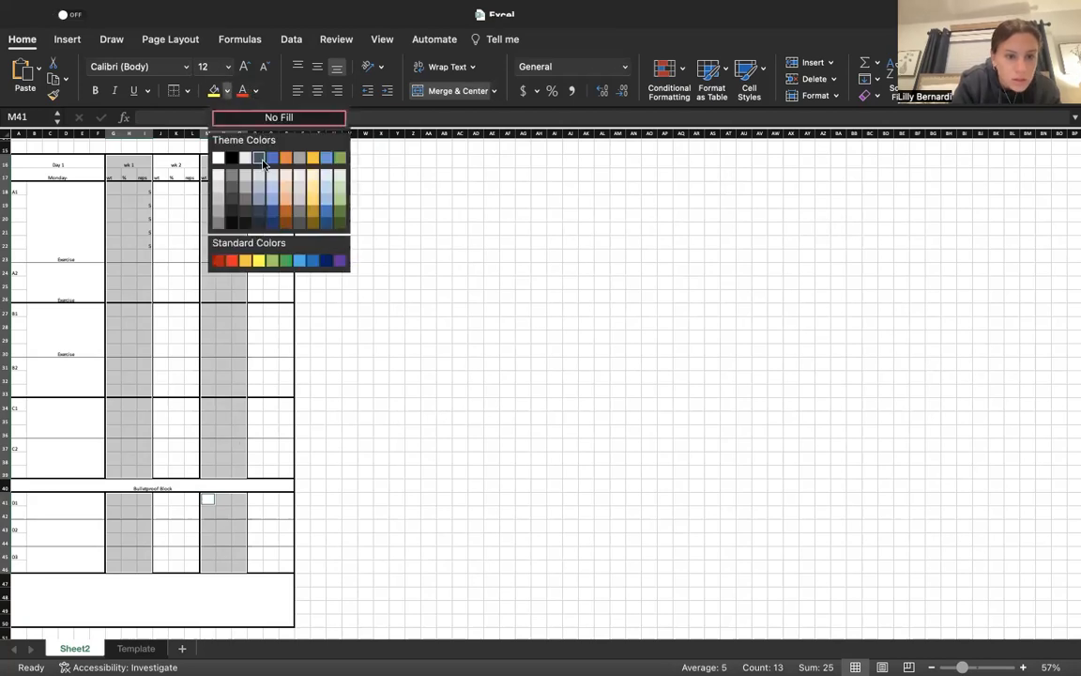
click(246, 159)
click(365, 255)
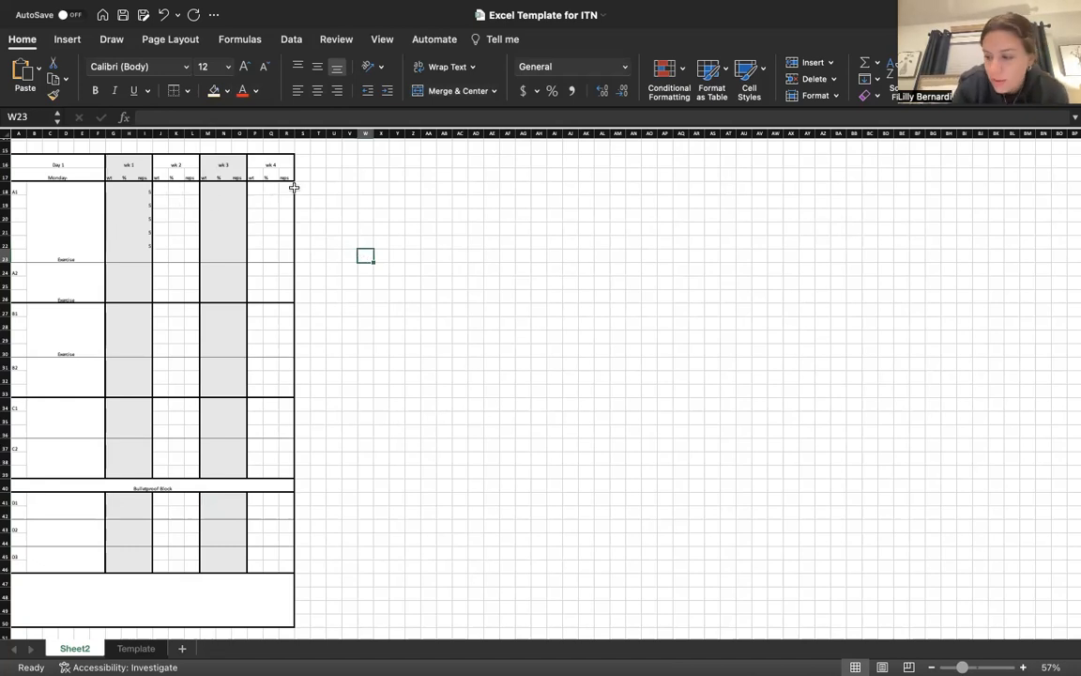
scroll(165, 220, up, 2)
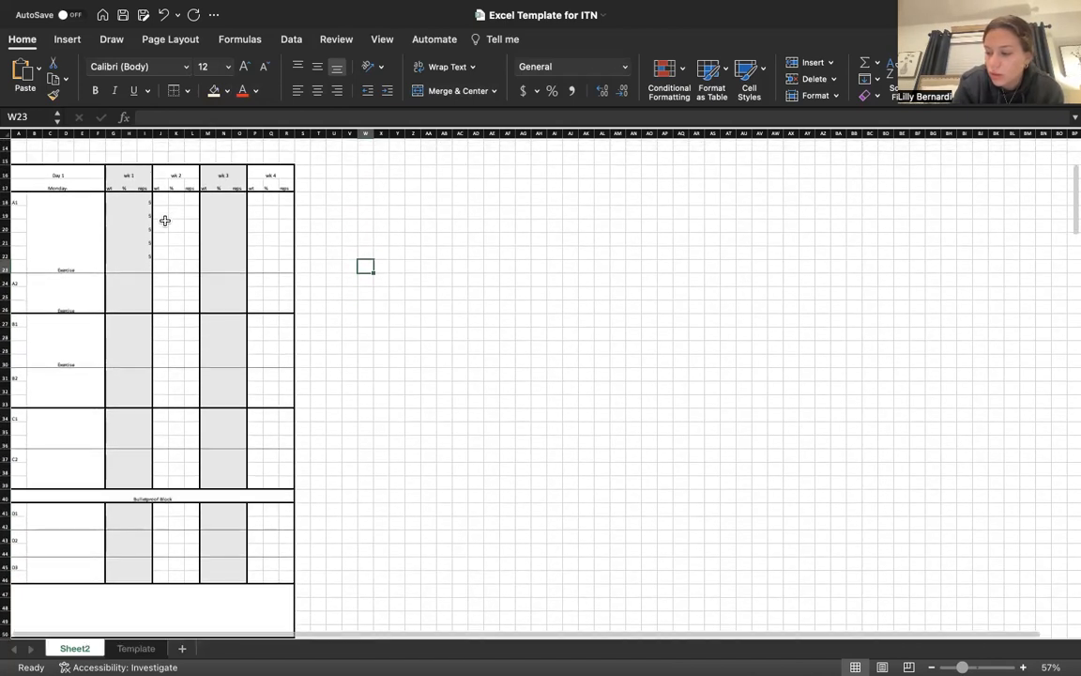
scroll(164, 221, up, 1)
scroll(164, 220, down, 1)
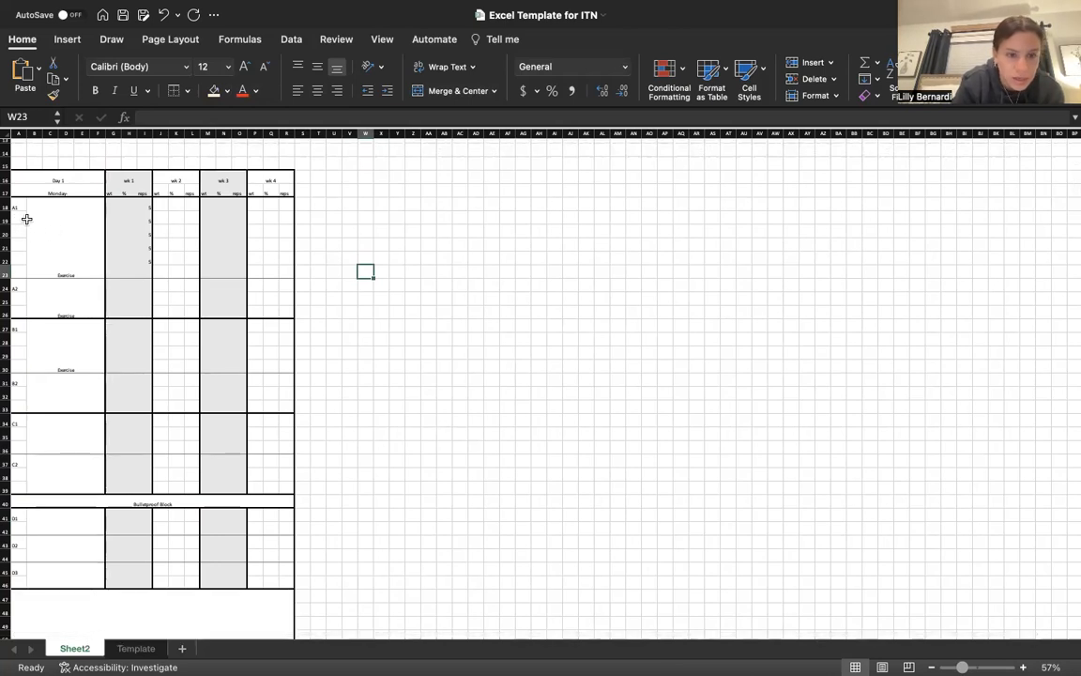
scroll(143, 273, up, 1)
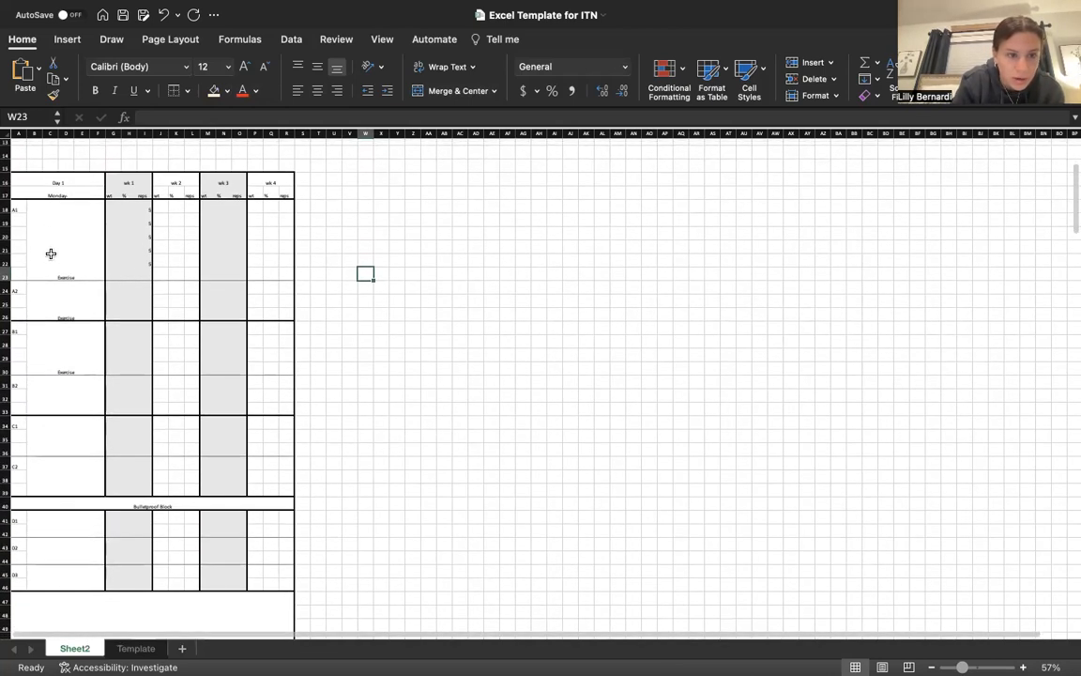
mouse_move(35, 8)
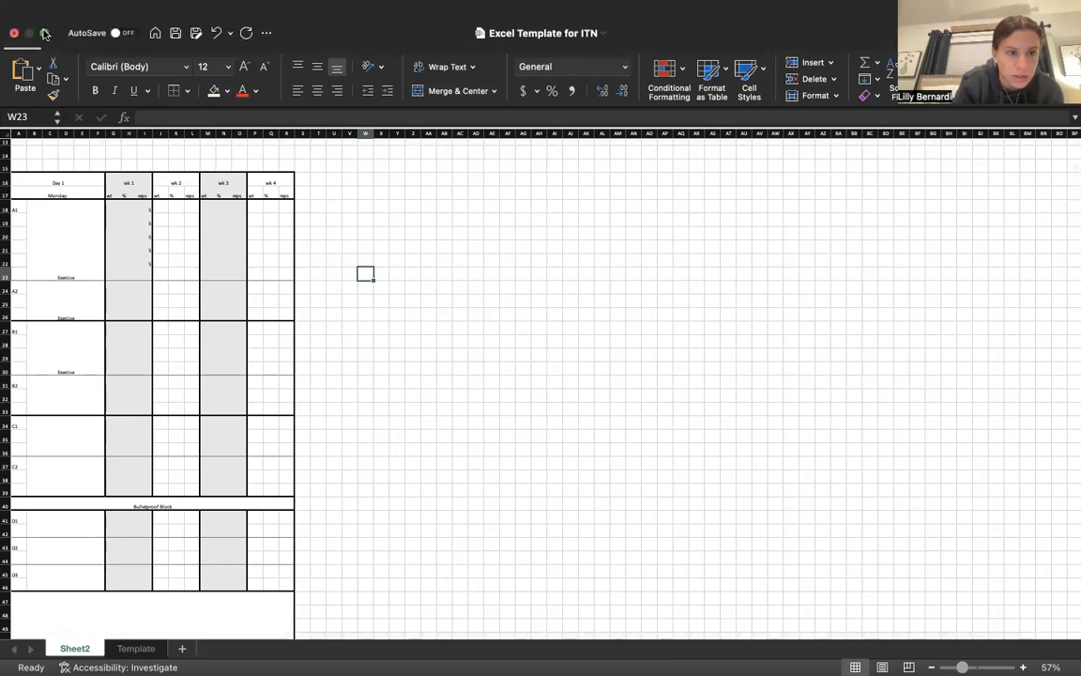
click(44, 33)
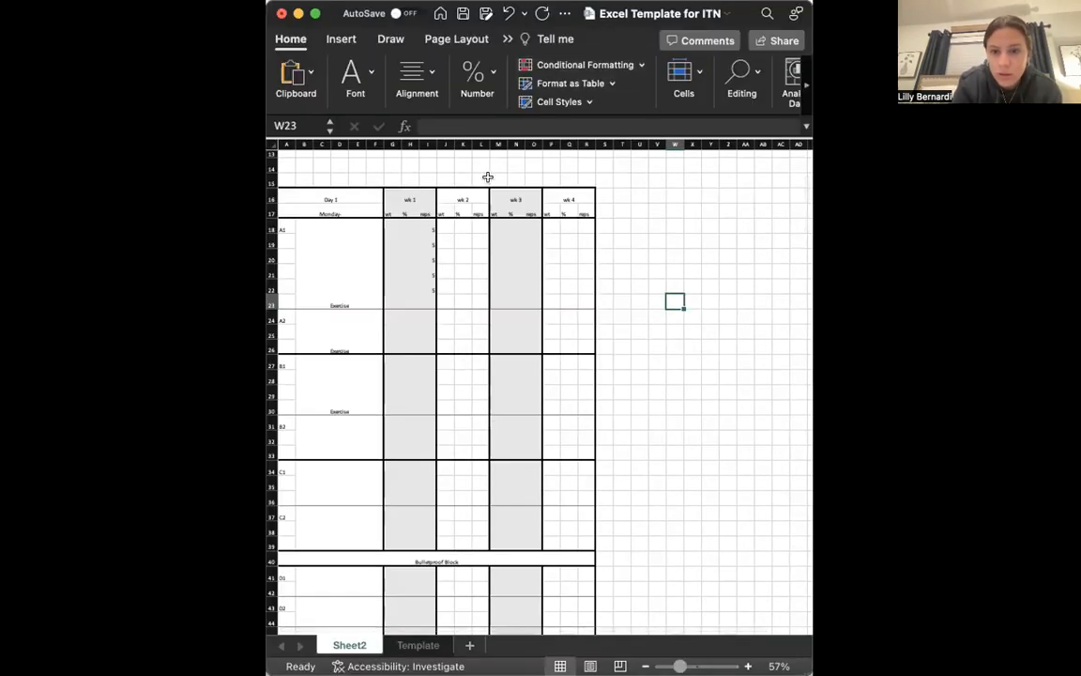
click(315, 13)
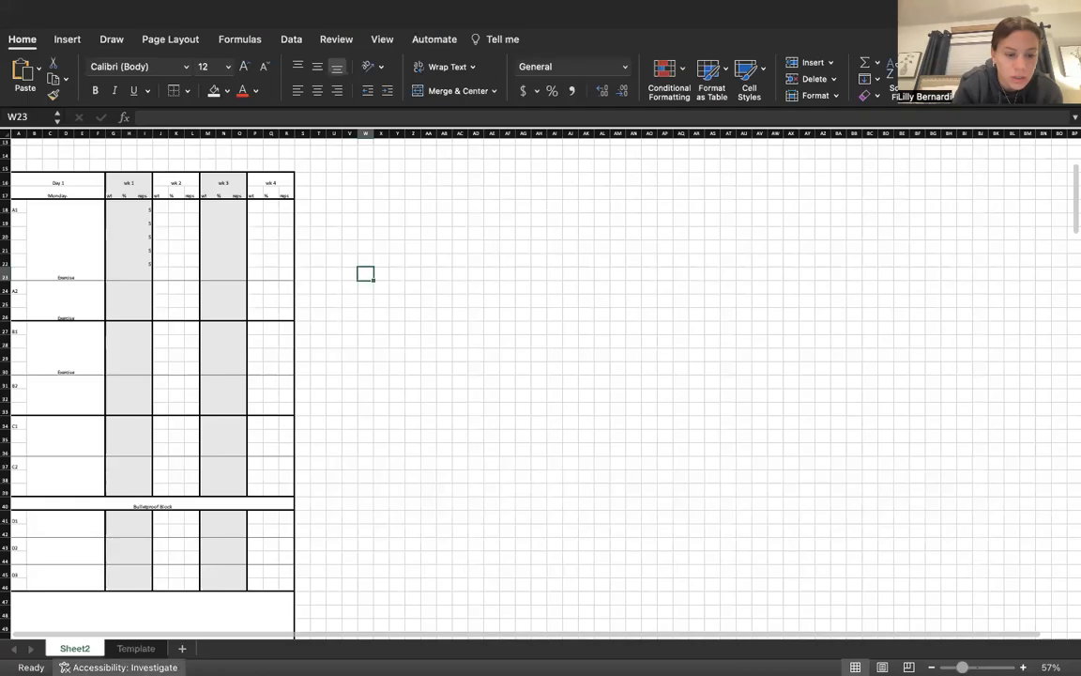
click(132, 648)
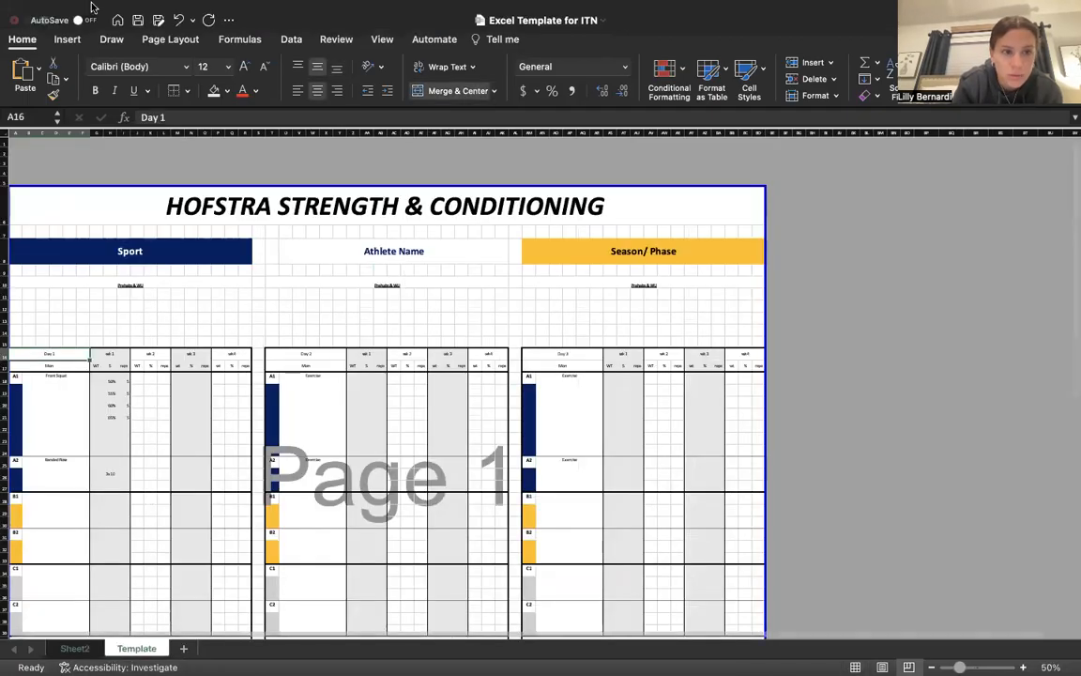
click(75, 648)
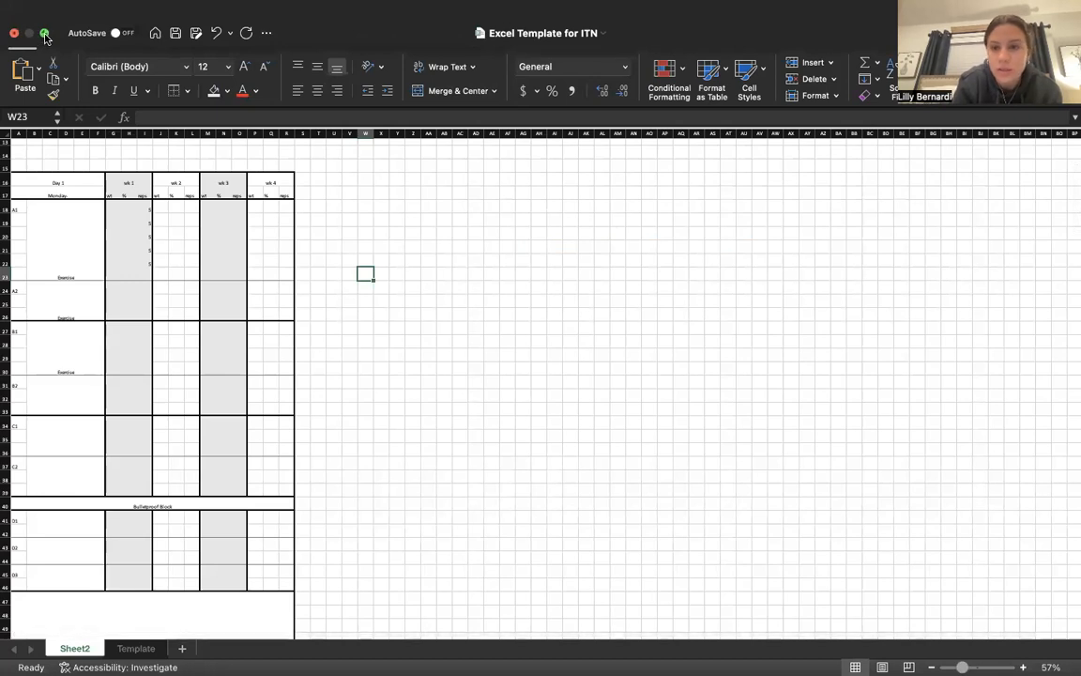
Step: Insert the Hofstra Strength & Conditioning logo picture into Sheet2
click(45, 33)
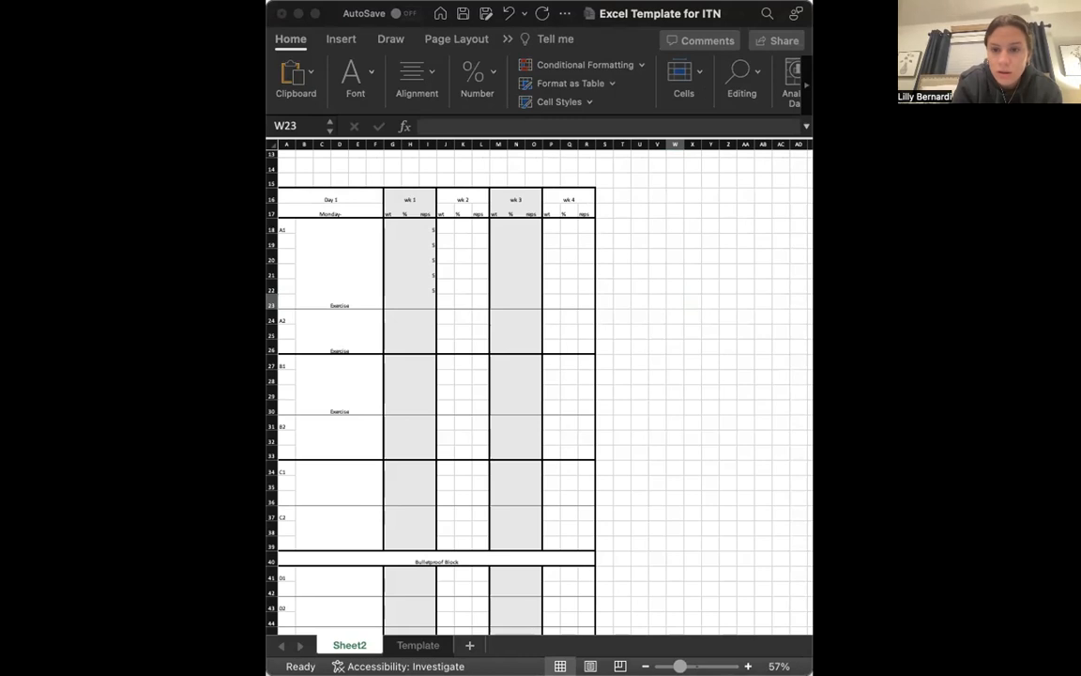
drag(612, 505, 663, 456)
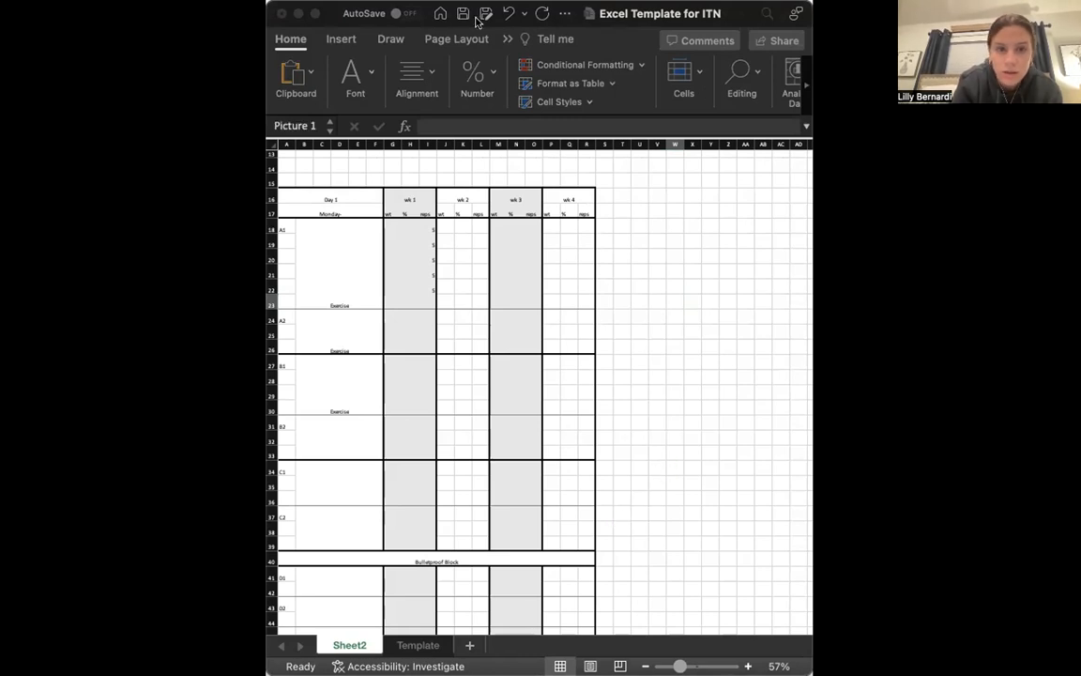
click(315, 13)
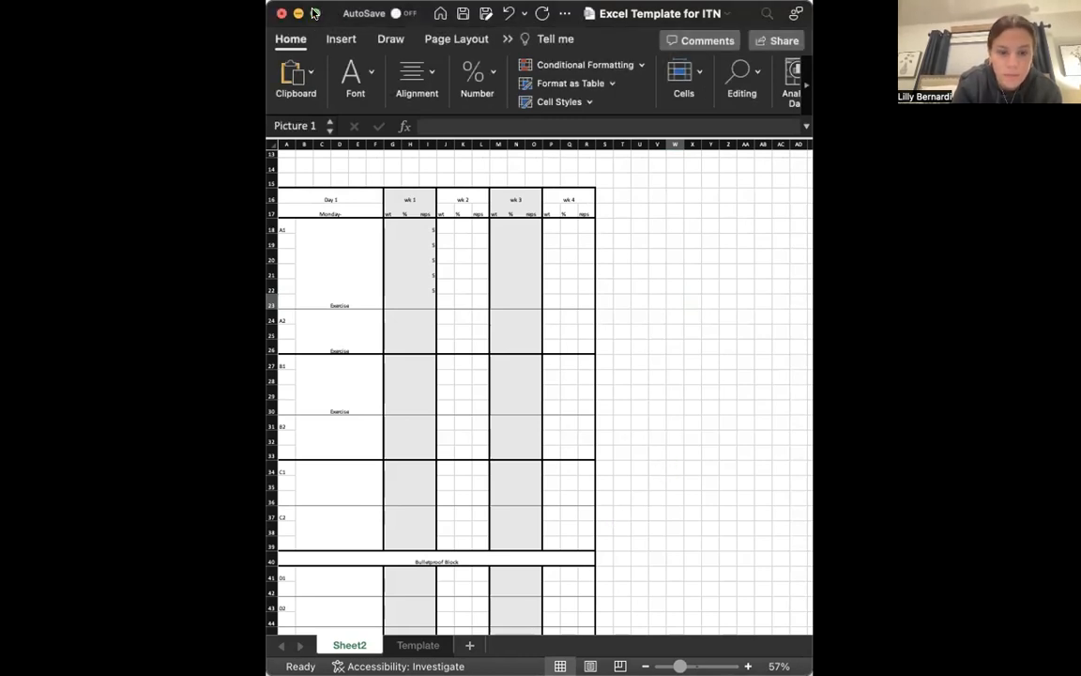
click(316, 13)
Step: Shrink the Hofstra logo and place it above the Day 1 table, over roughly columns B to G and rows 7 to 10
drag(464, 424, 373, 290)
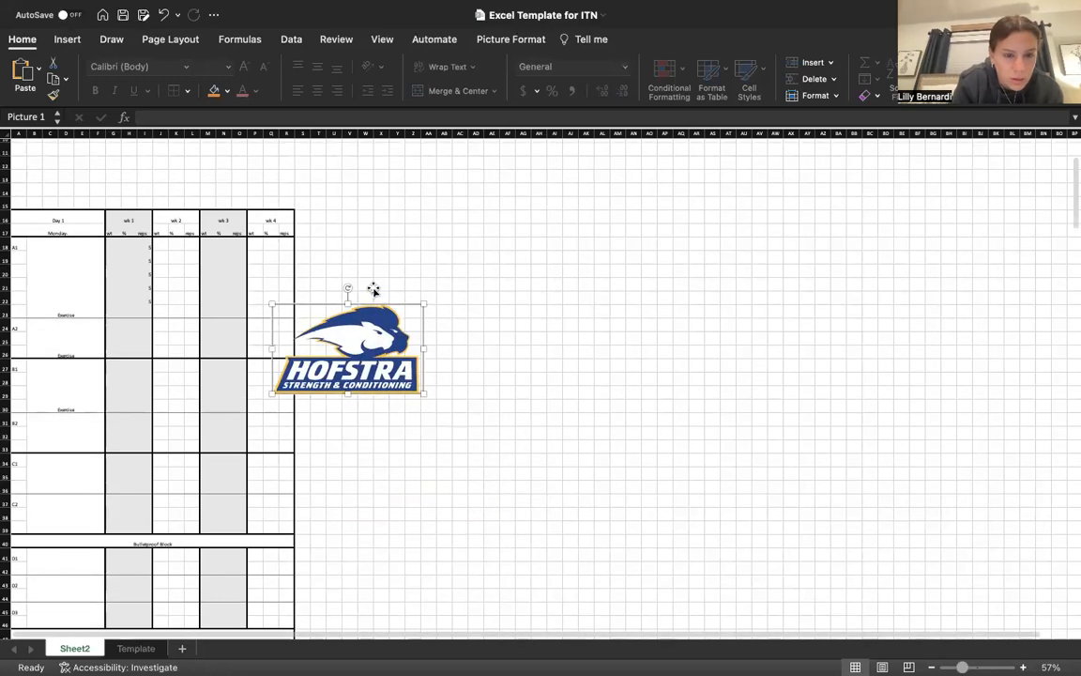
scroll(366, 328, up, 5)
drag(353, 449, 108, 170)
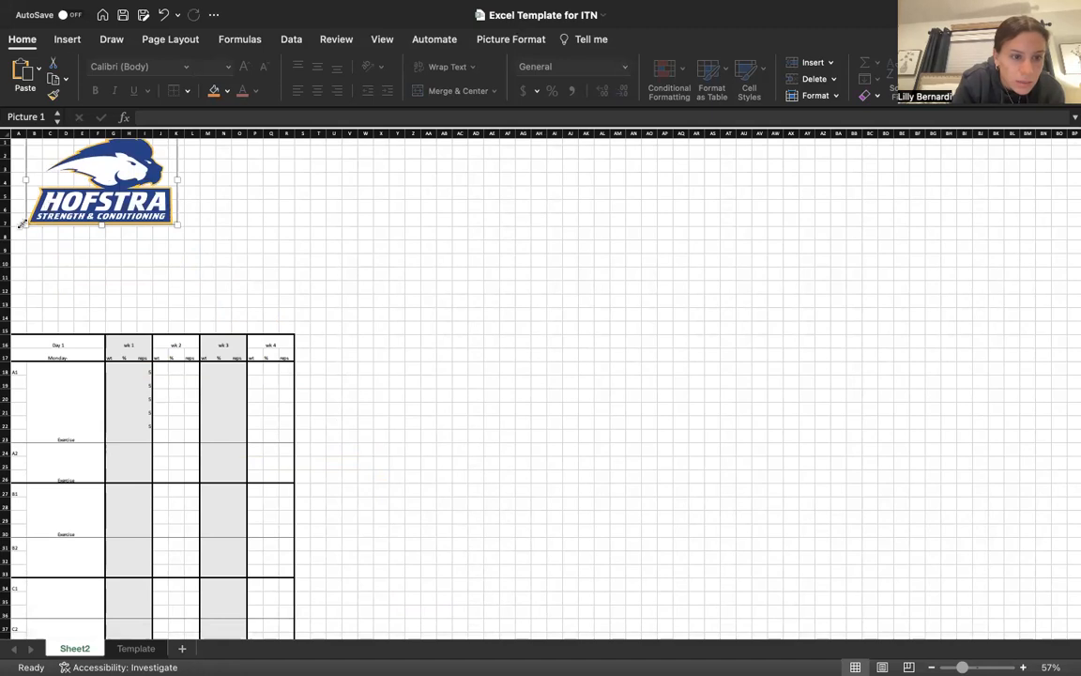
drag(26, 223, 72, 164)
scroll(168, 234, up, 1)
scroll(188, 335, down, 1)
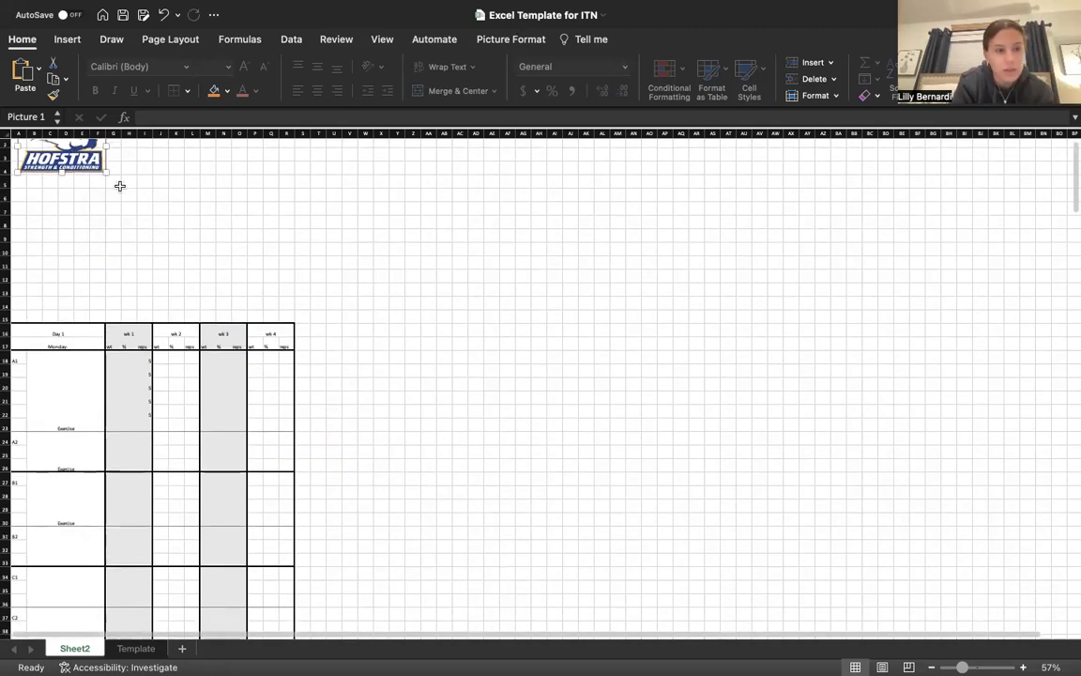
drag(61, 167, 81, 249)
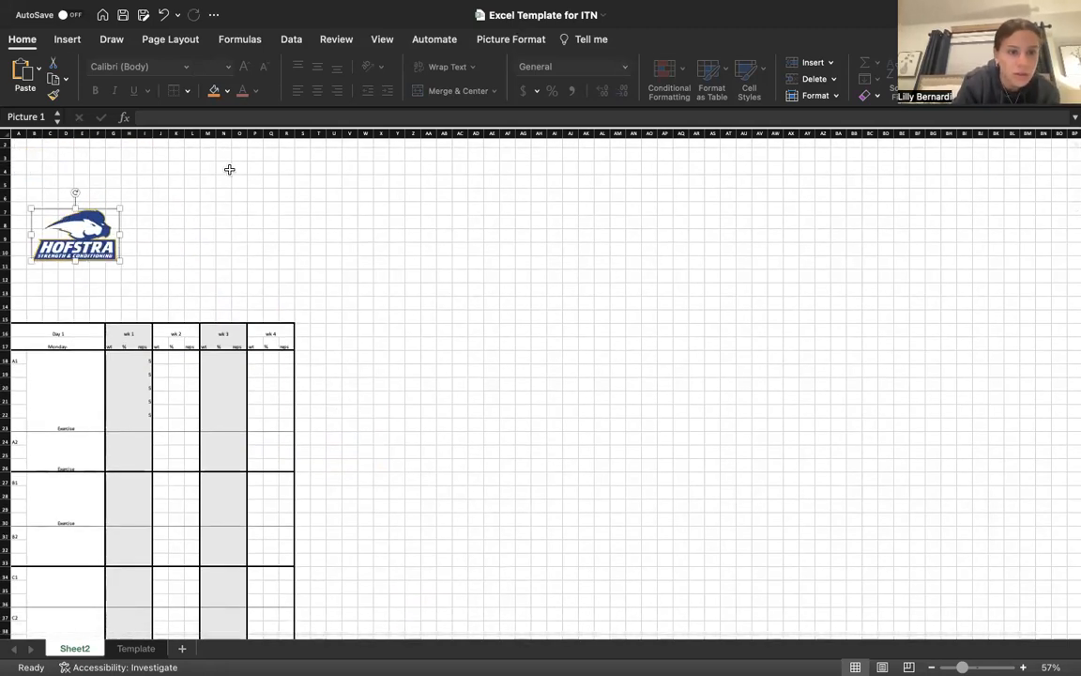
Step: Fill the cells below the A1 and A2 labels, A19:A23 and A25:A26, with the blue sampled from the Hofstra logo
click(31, 388)
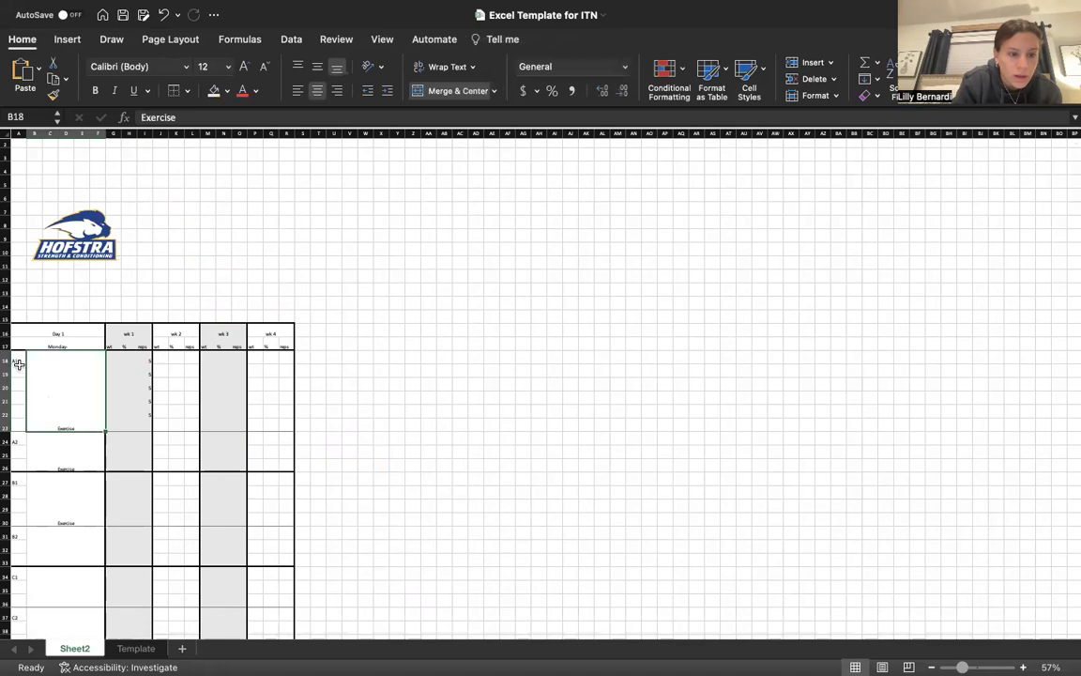
drag(21, 369, 20, 424)
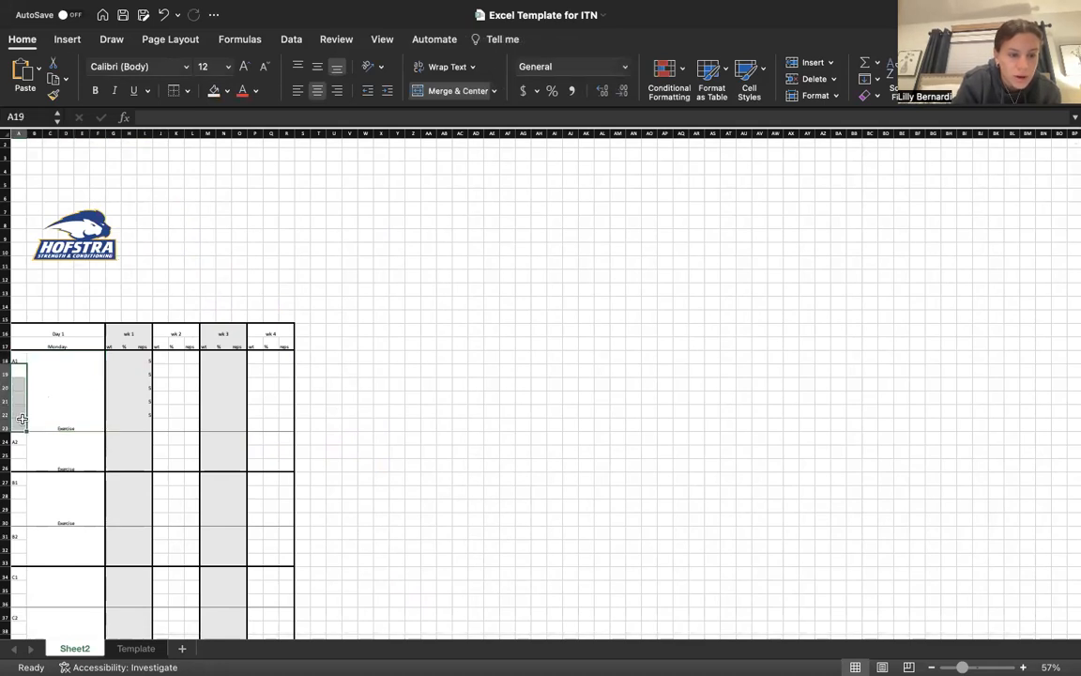
click(226, 91)
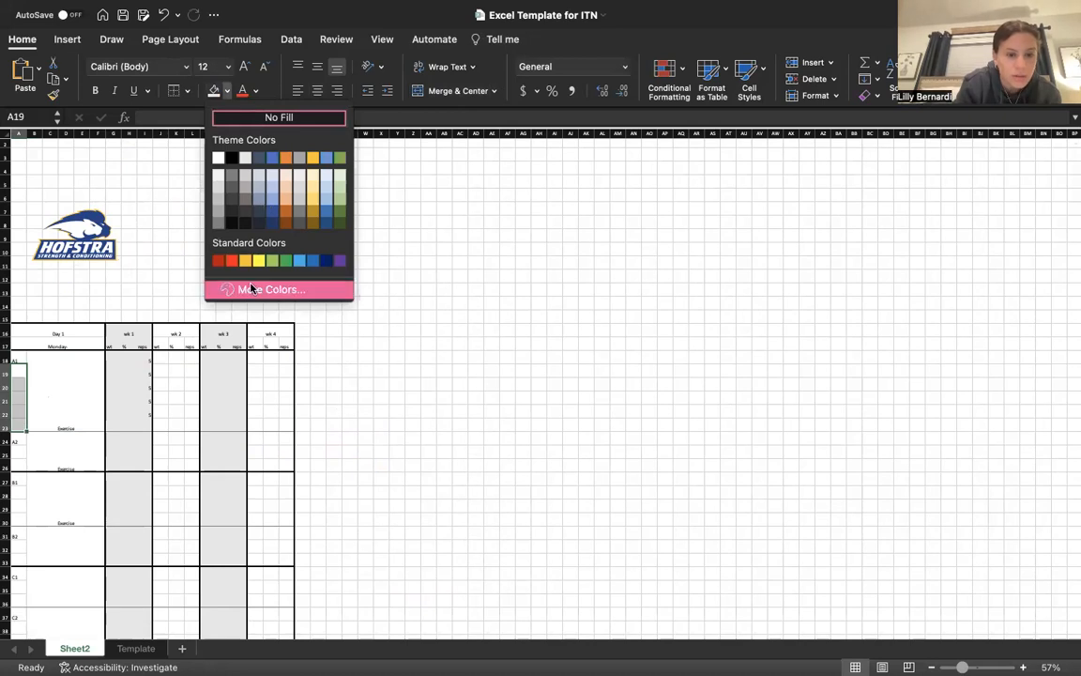
click(251, 289)
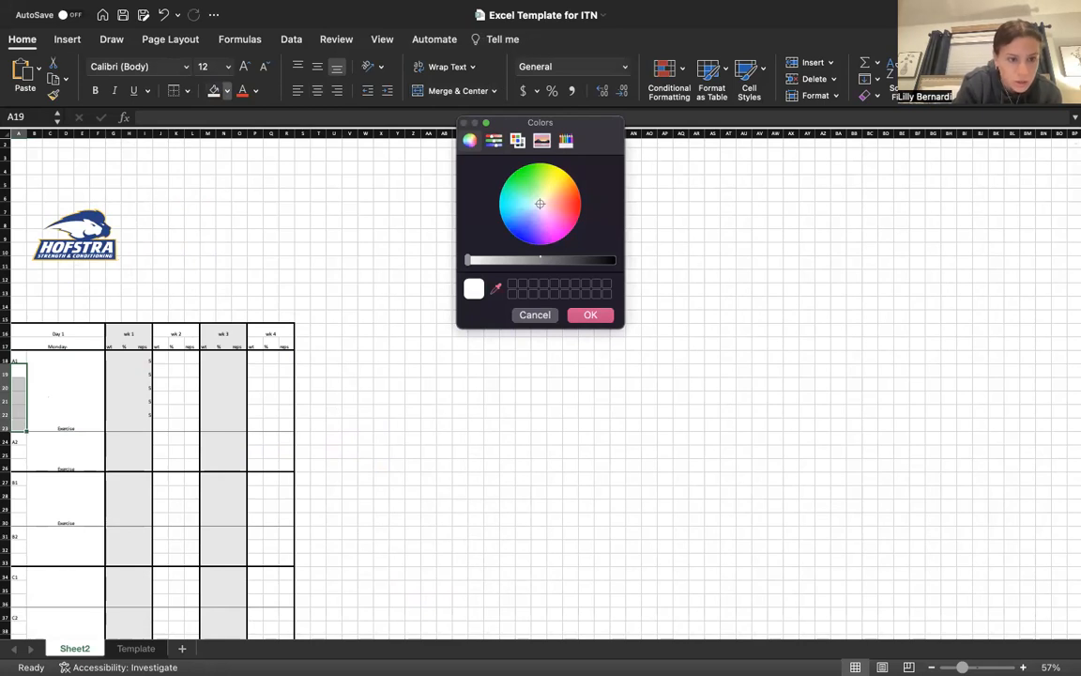
click(106, 245)
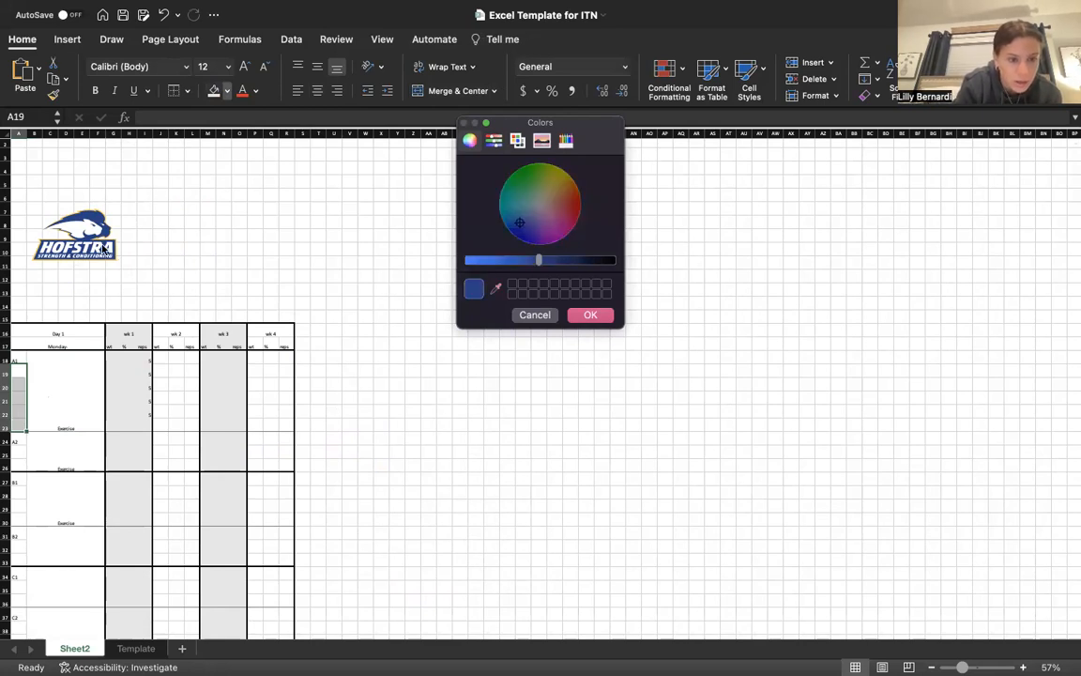
click(590, 314)
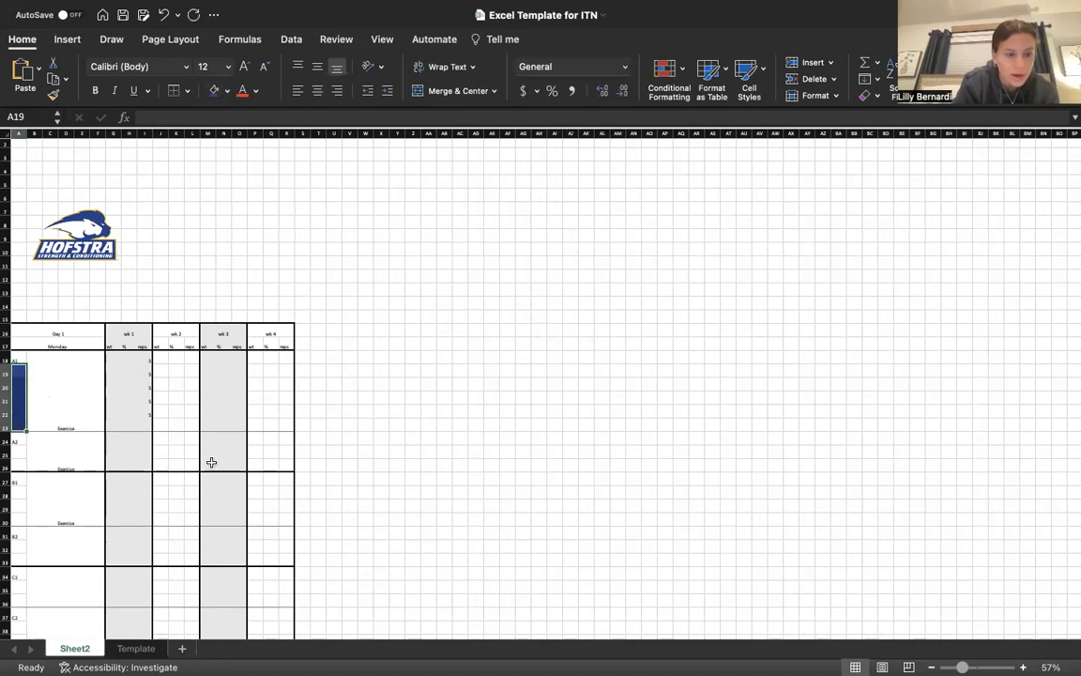
click(72, 379)
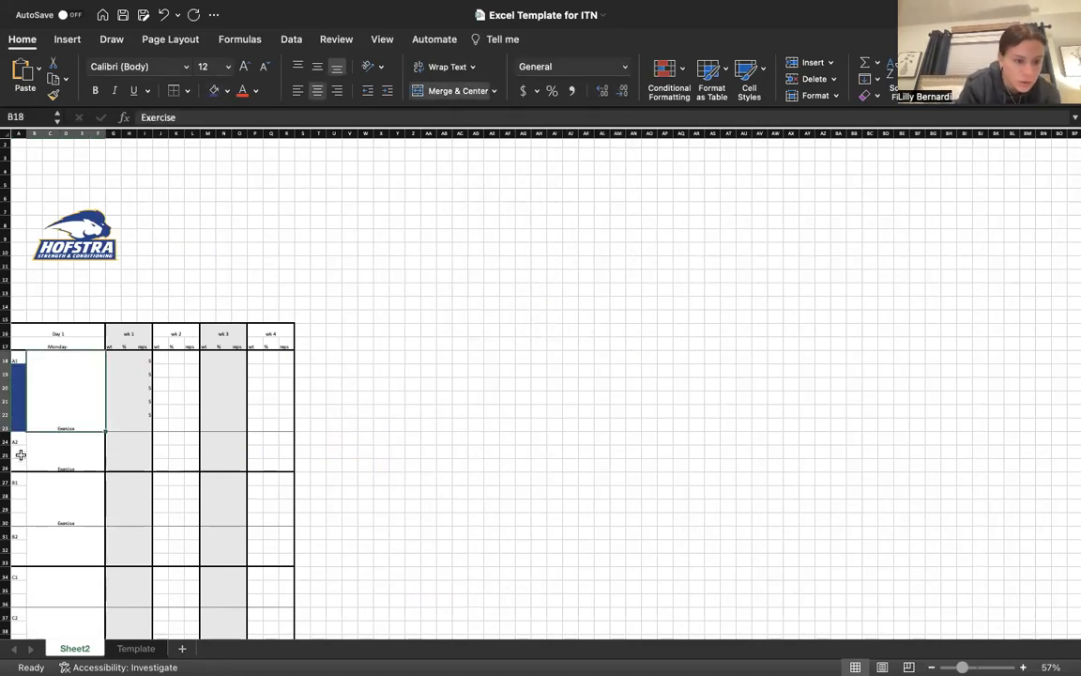
click(21, 453)
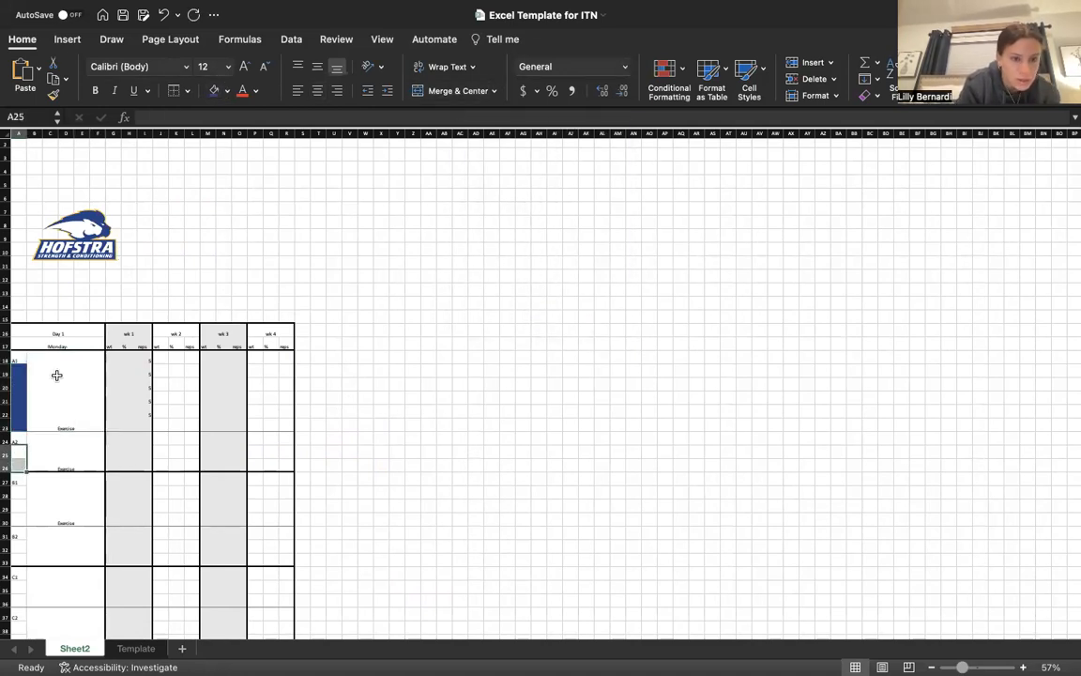
click(215, 90)
Step: Fill the cells below the B1 and B2 labels, A28:A30 and A32:A33, with a custom gold matching the team colours
scroll(162, 375, down, 3)
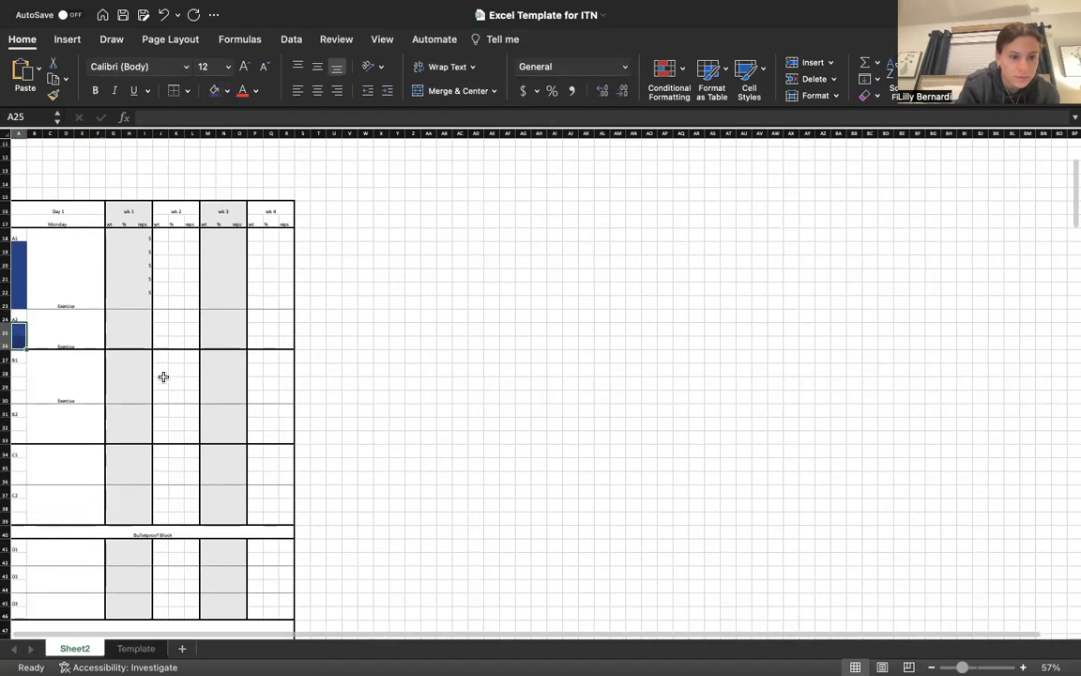
scroll(162, 375, up, 3)
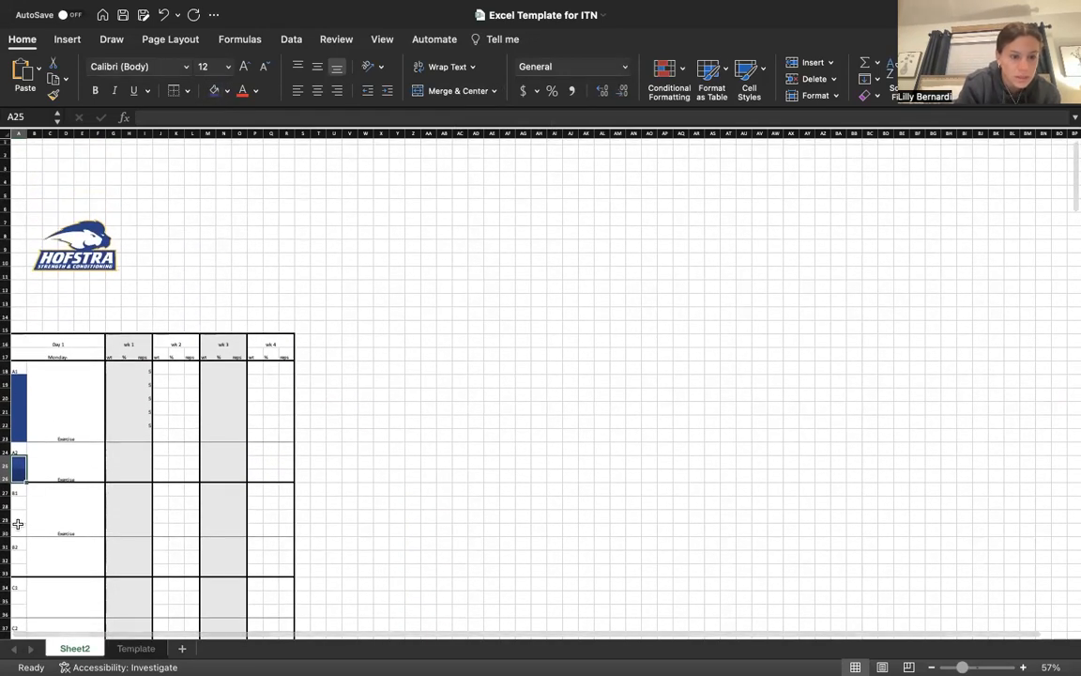
drag(21, 504, 21, 532)
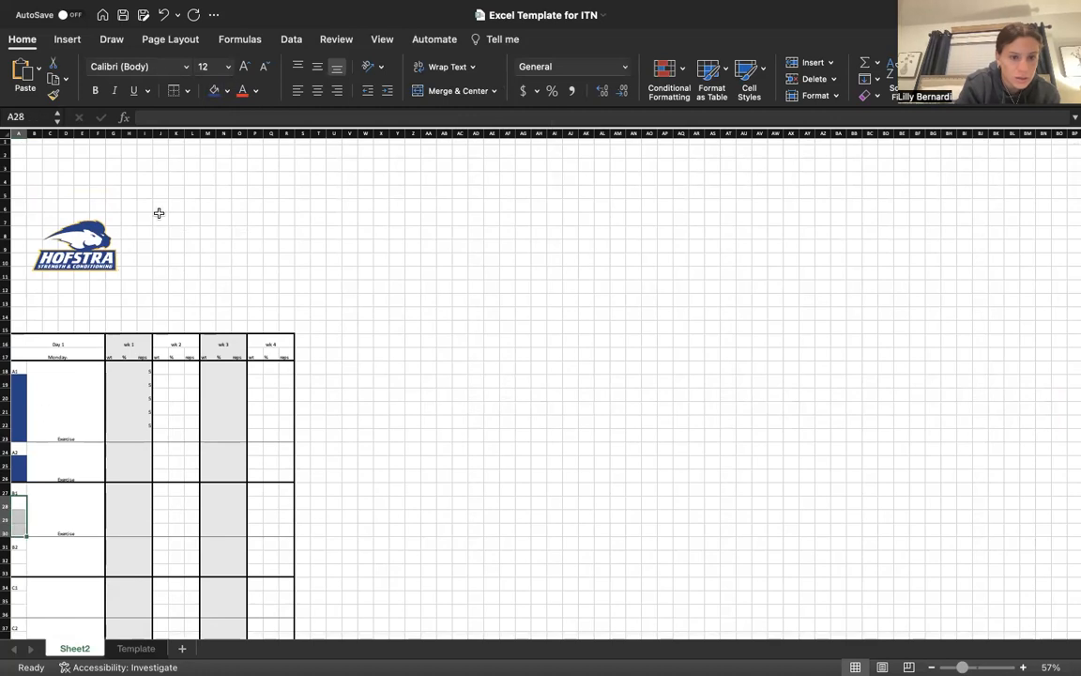
click(226, 90)
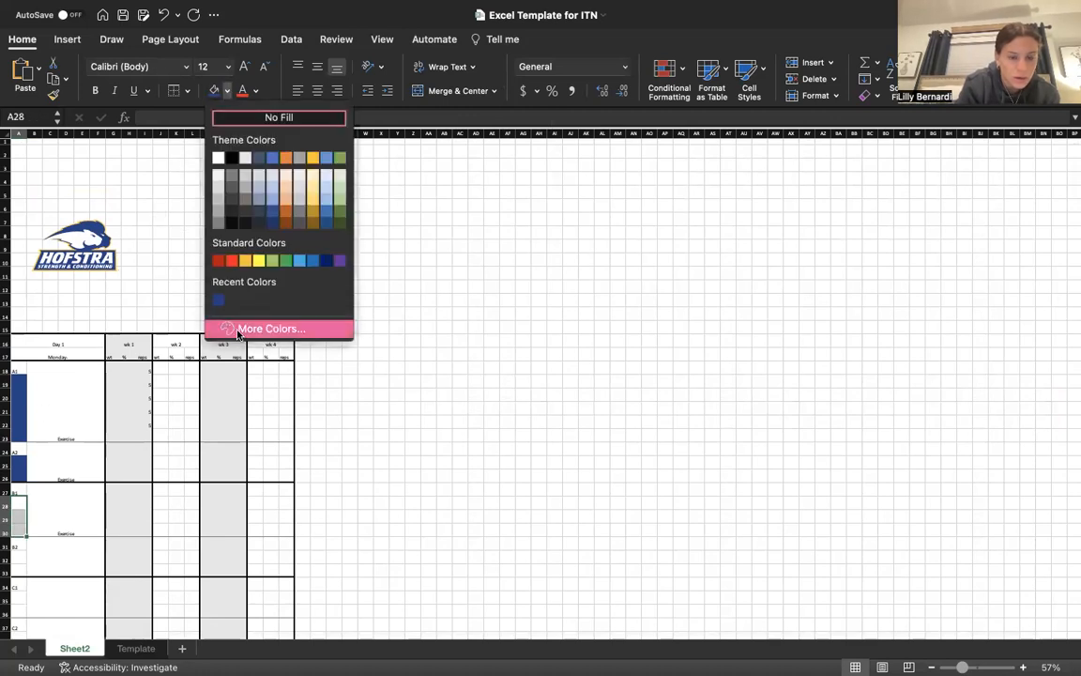
click(217, 294)
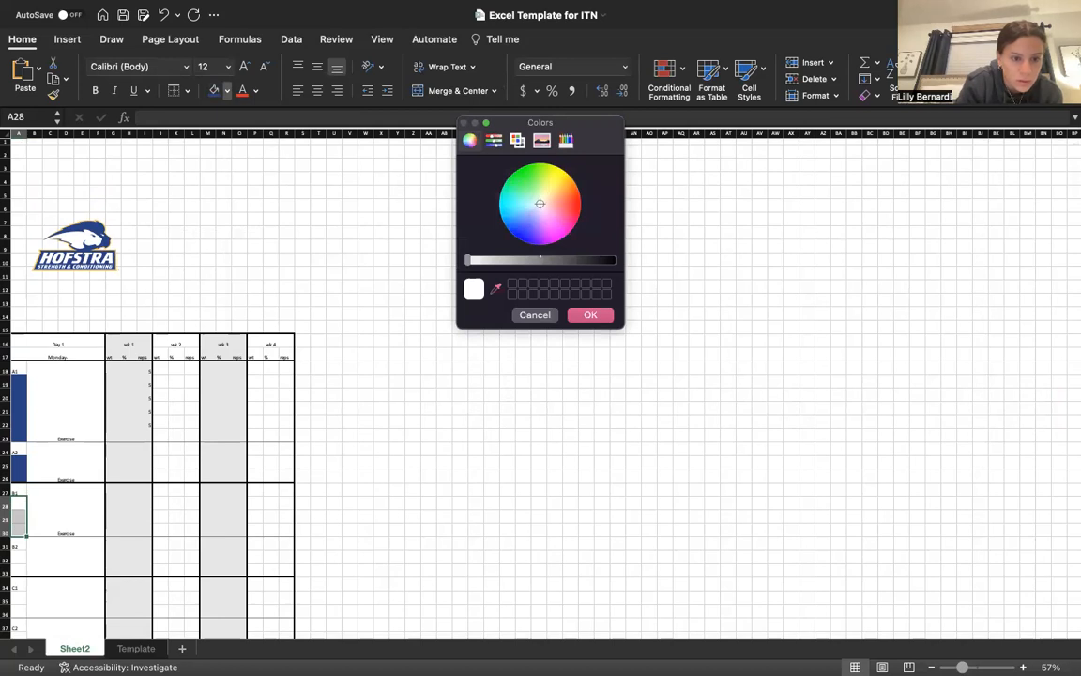
click(559, 185)
click(593, 314)
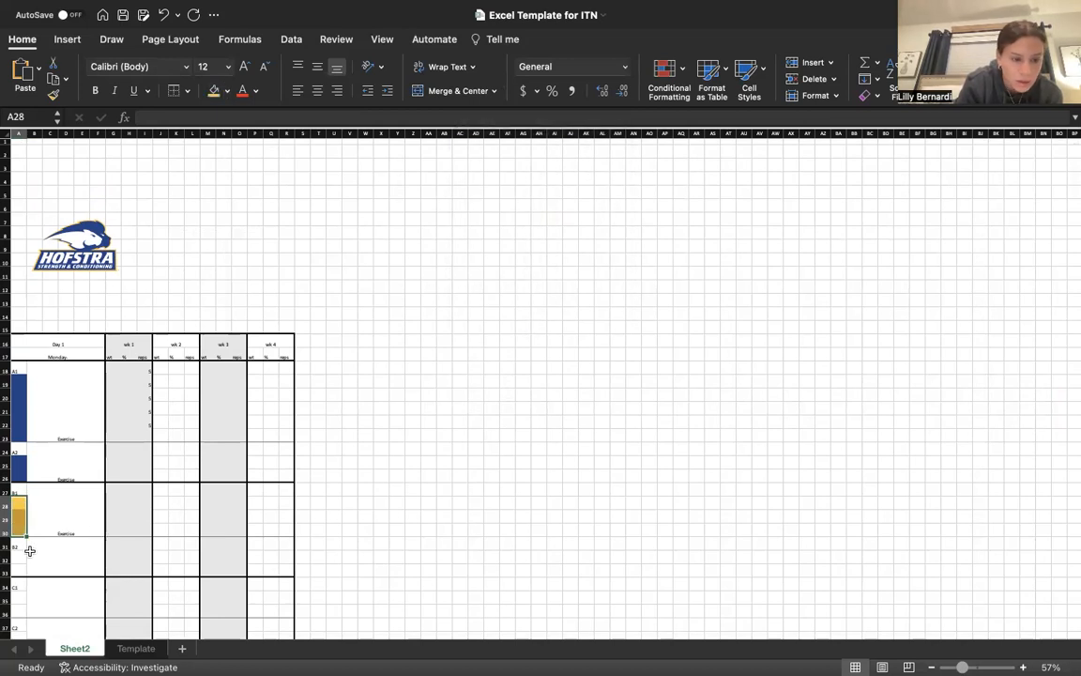
drag(20, 555, 21, 567)
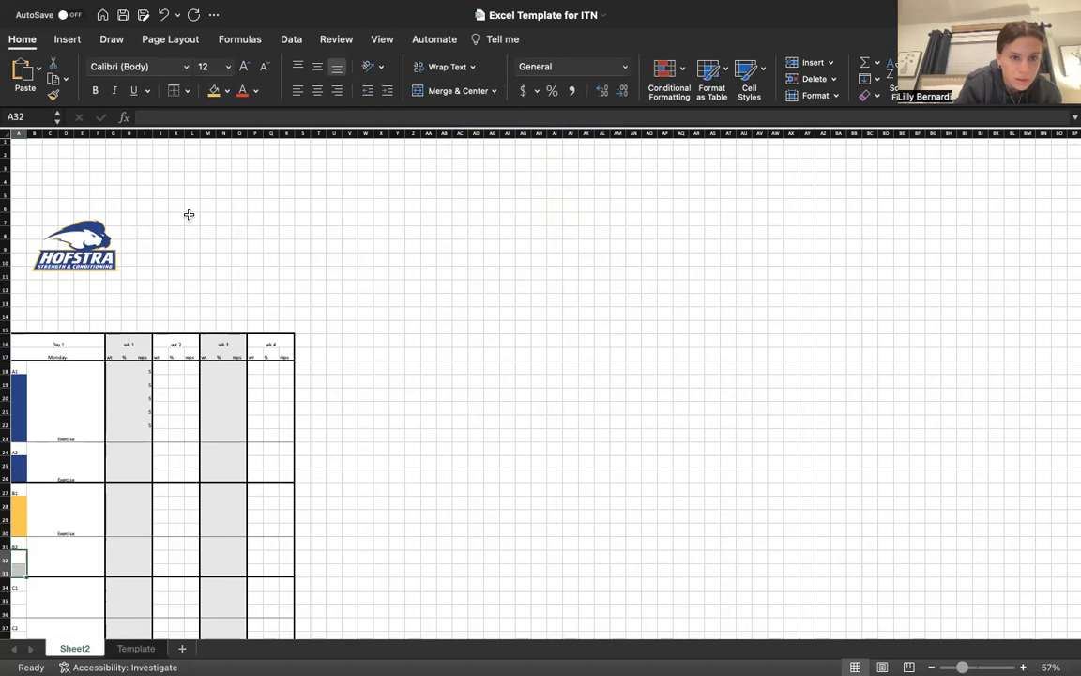
click(214, 90)
Step: Fill the cells below the C1 and C2 labels, A35:A36 and A38:A39, with light gray
scroll(187, 386, down, 4)
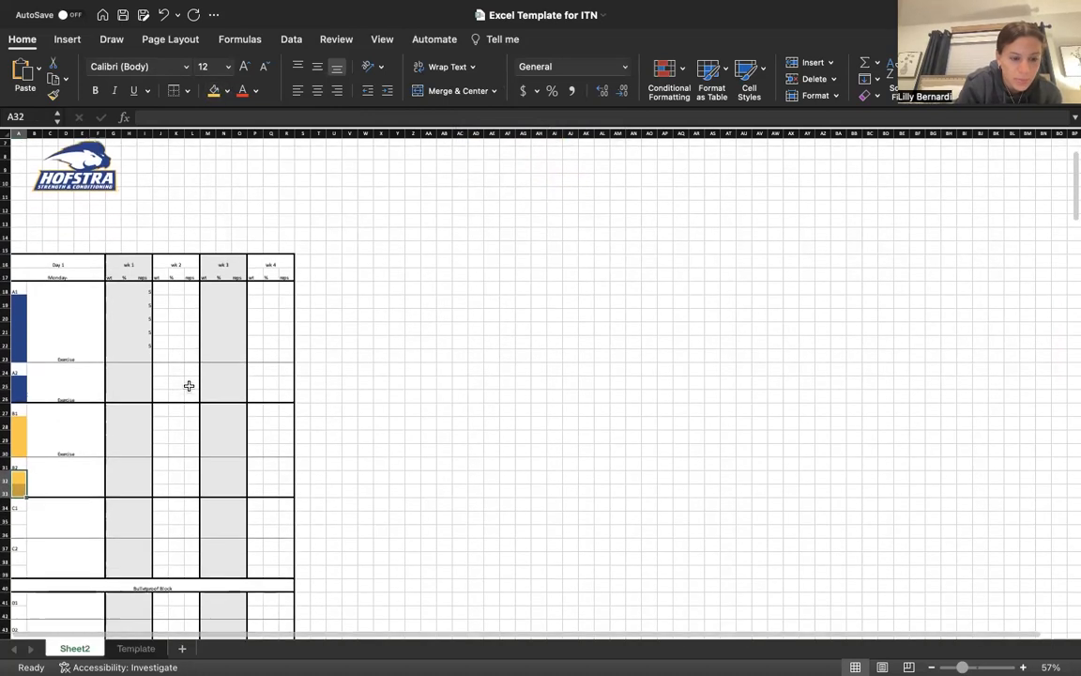
drag(20, 505, 19, 516)
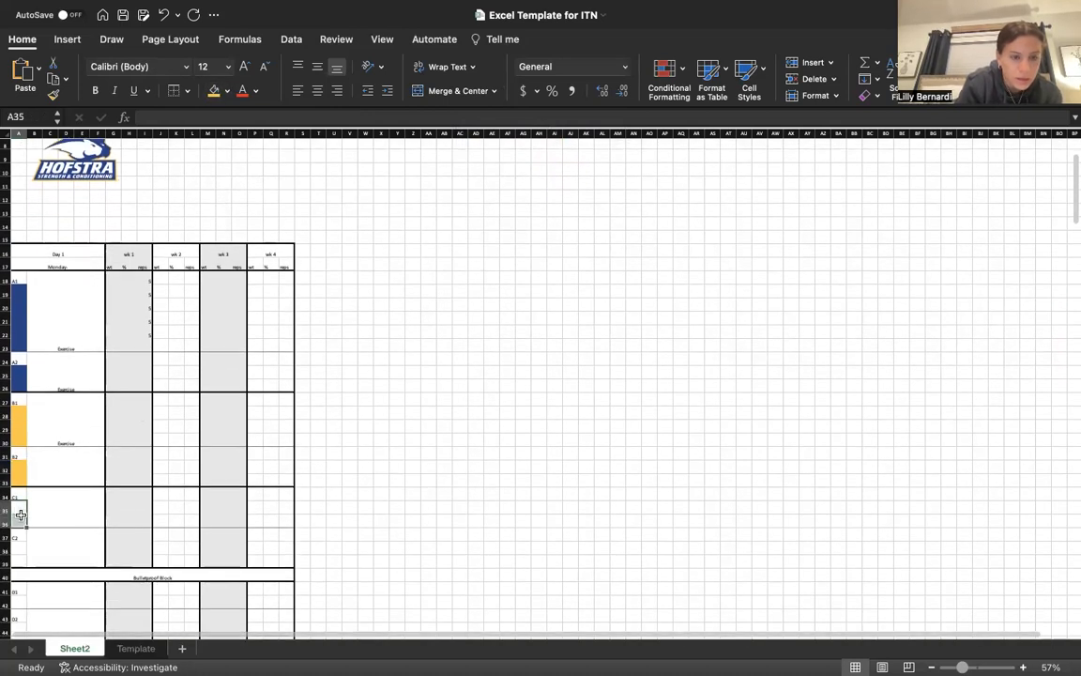
click(226, 92)
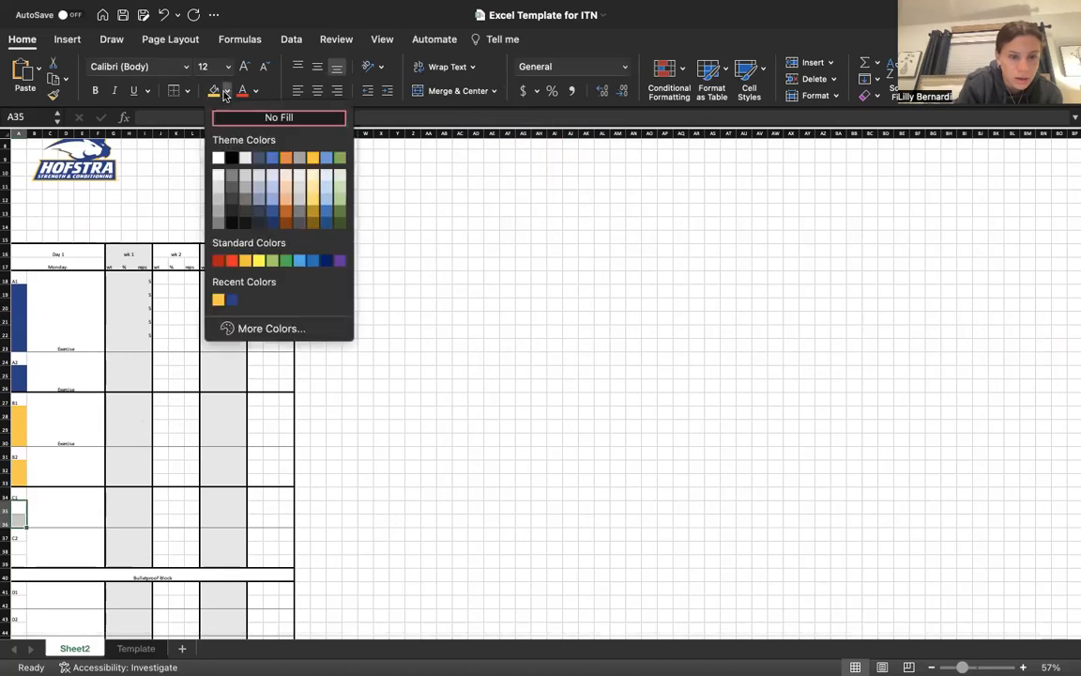
click(244, 178)
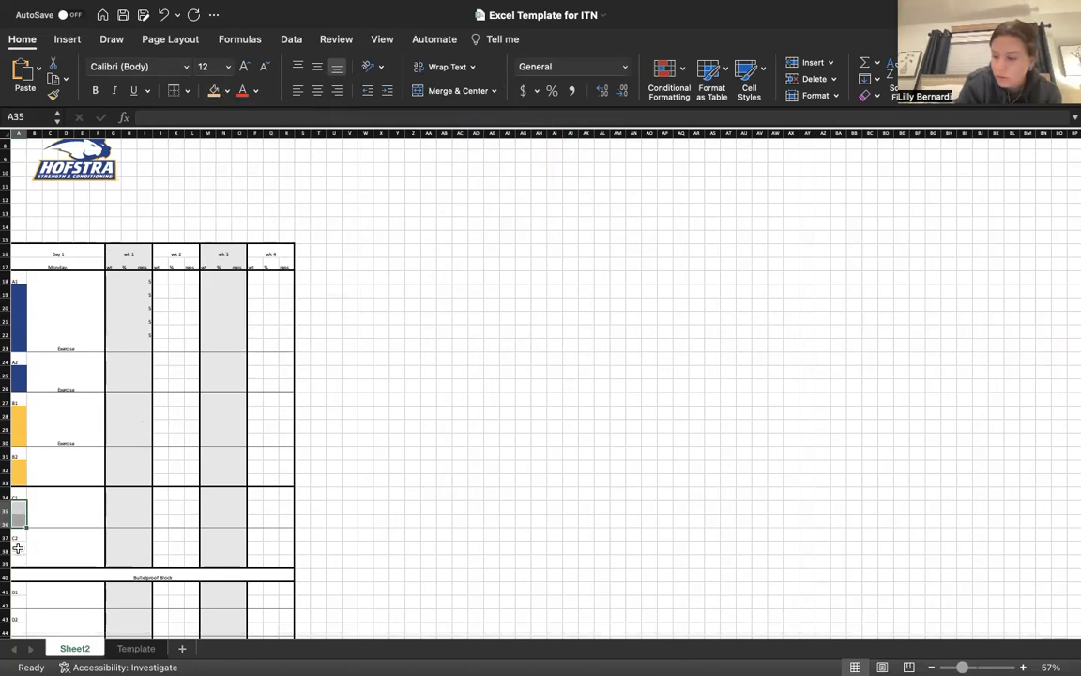
drag(18, 548, 18, 561)
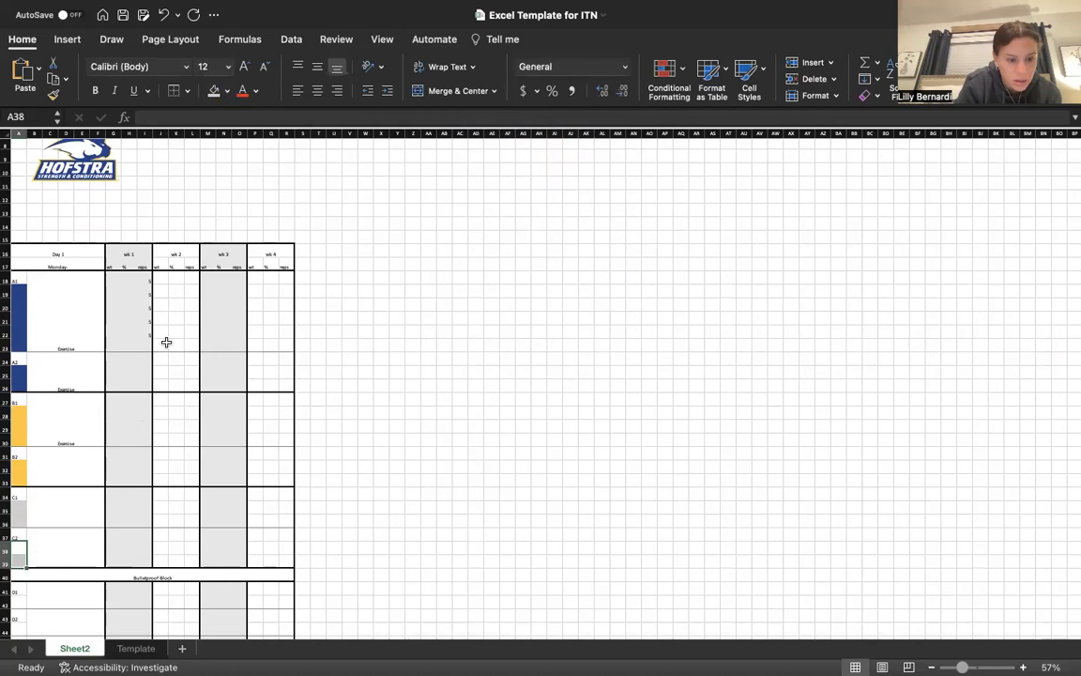
click(215, 92)
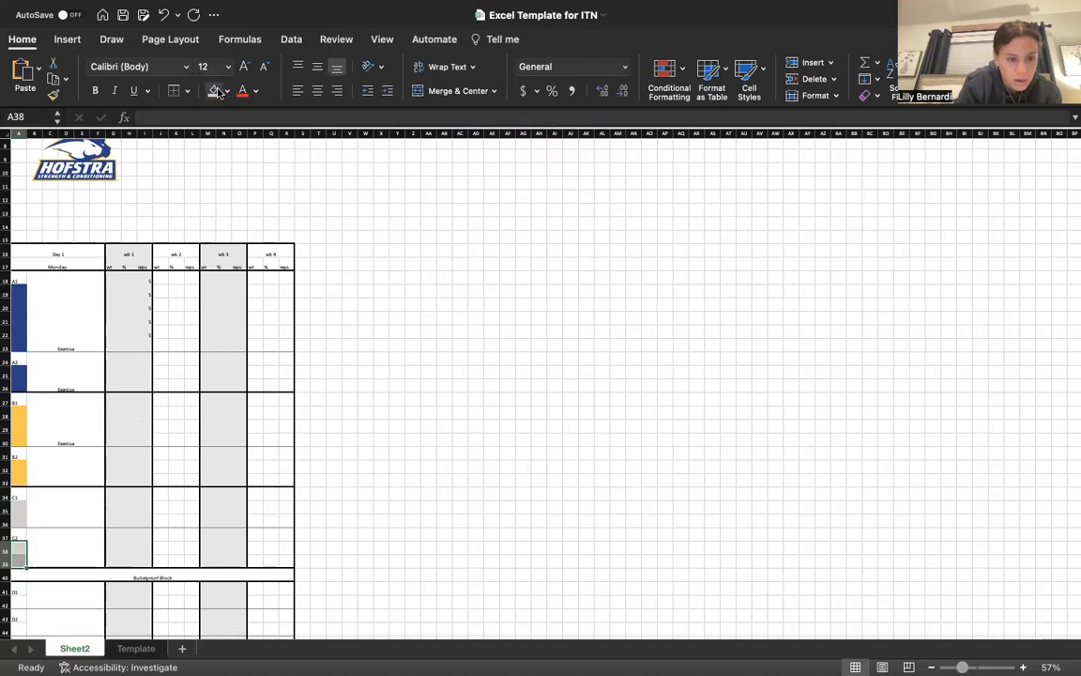
click(398, 410)
Step: Give the Bulletproof Block heading row a black fill and white, vertically centred text
scroll(399, 405, down, 3)
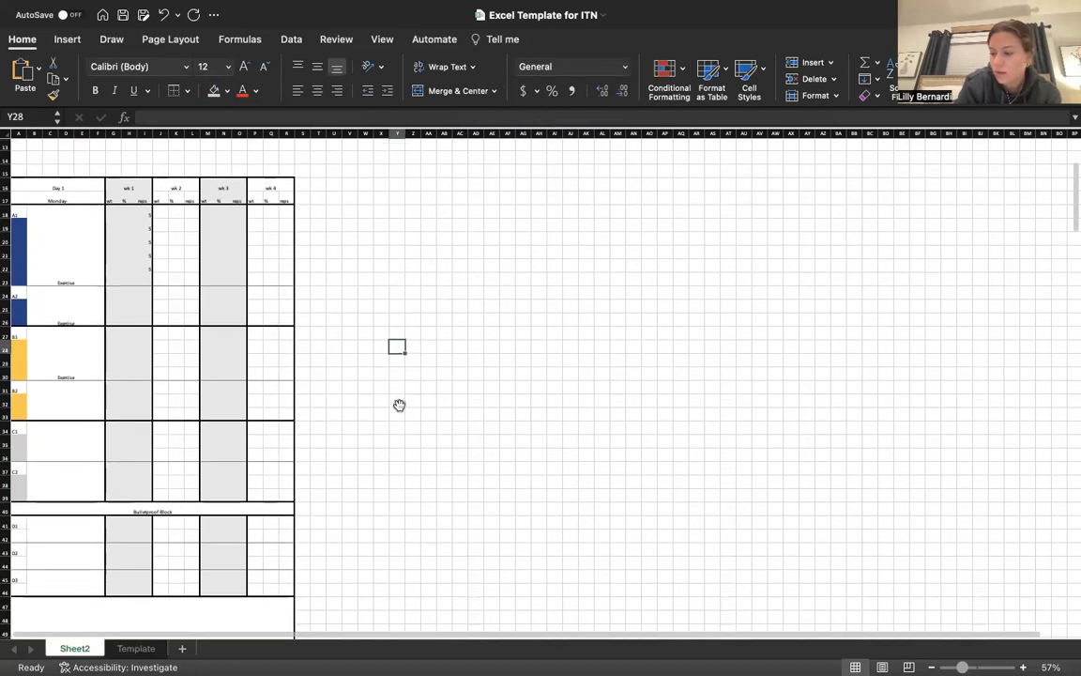
click(179, 509)
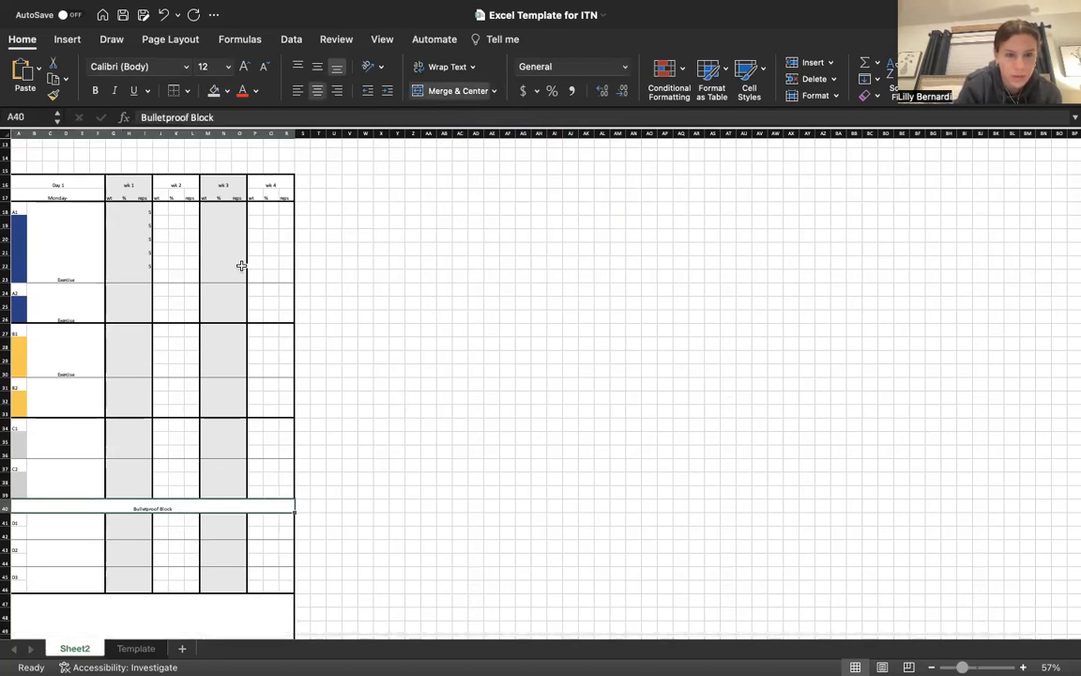
click(227, 91)
click(233, 160)
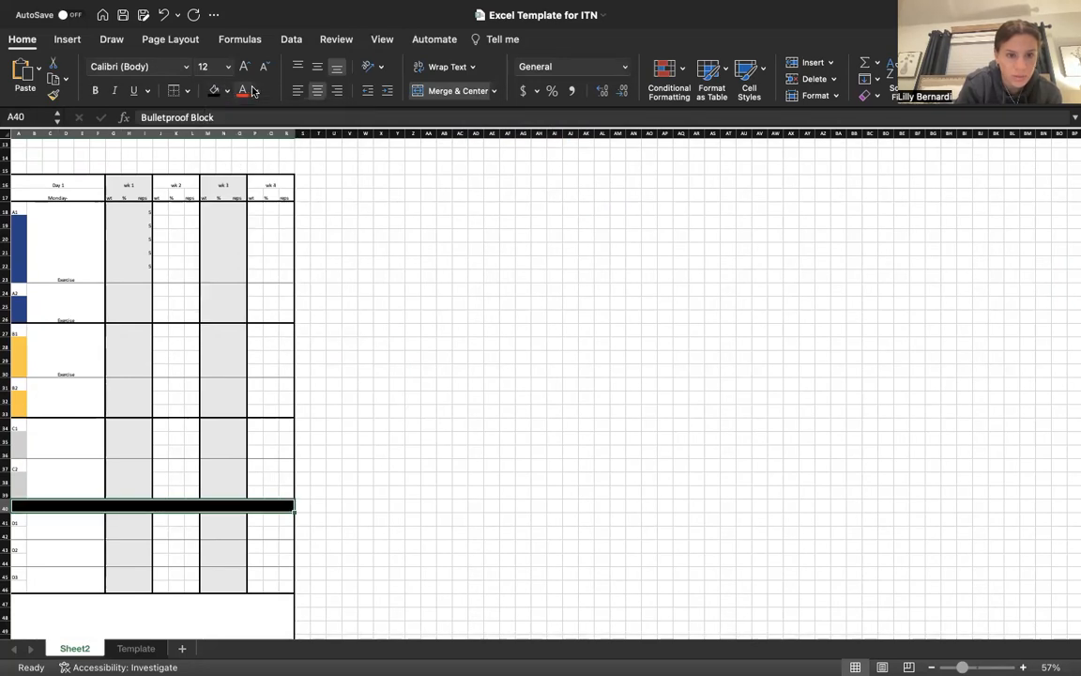
click(256, 92)
click(256, 174)
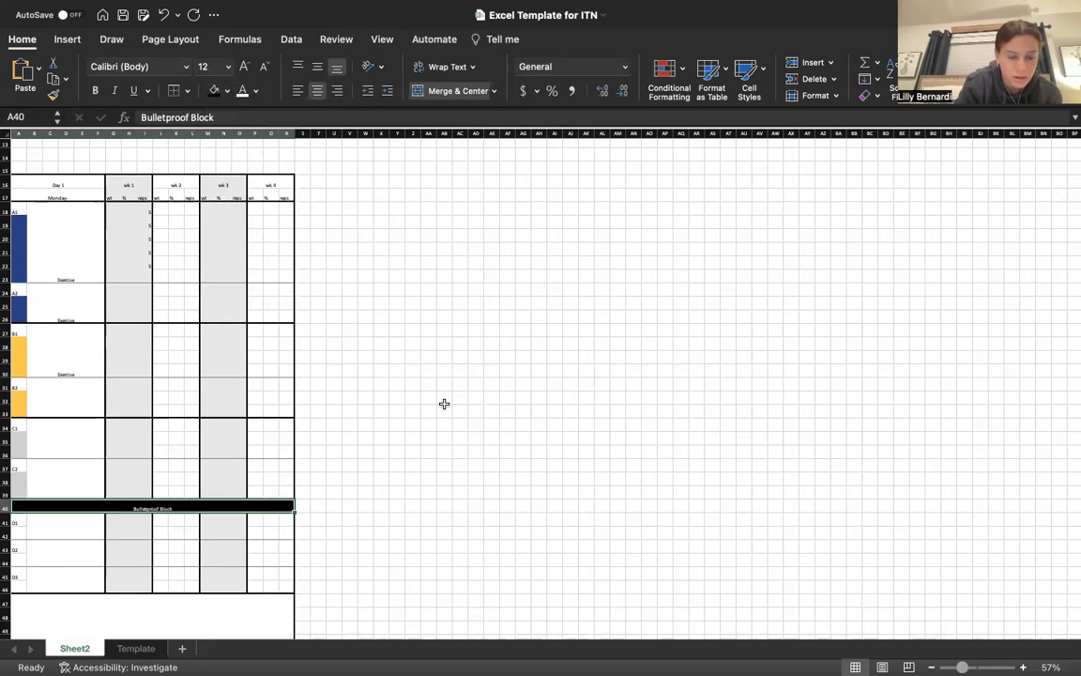
click(350, 316)
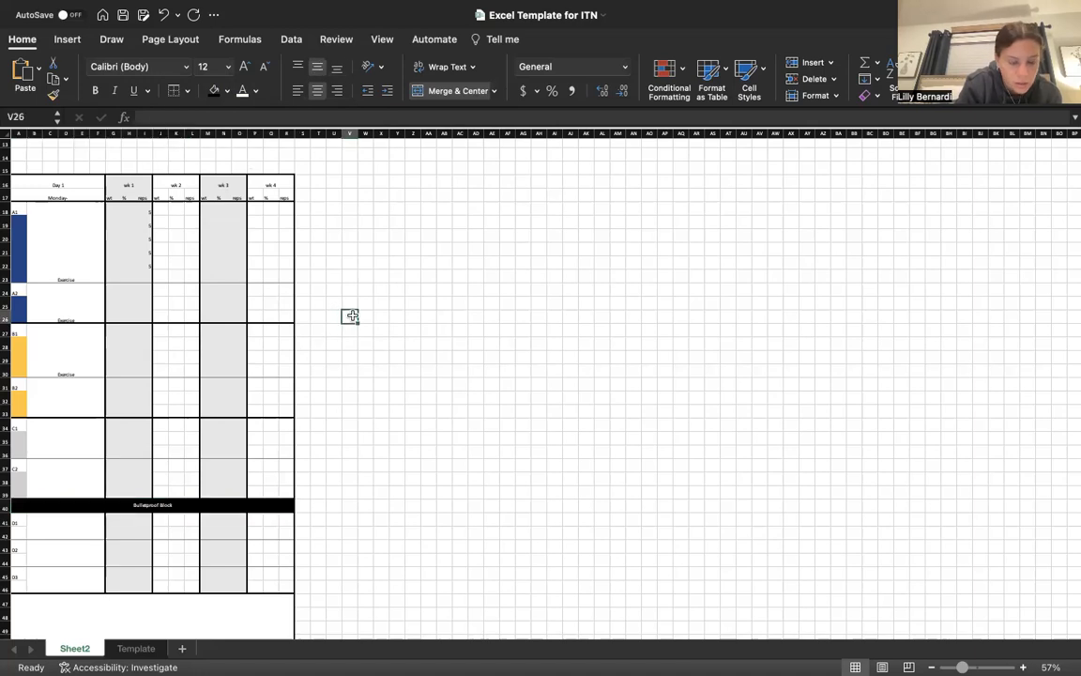
Step: Copy the whole Day 1 table, A16:R50, and paste it beside the original at T16 and again at AM16
scroll(464, 395, up, 3)
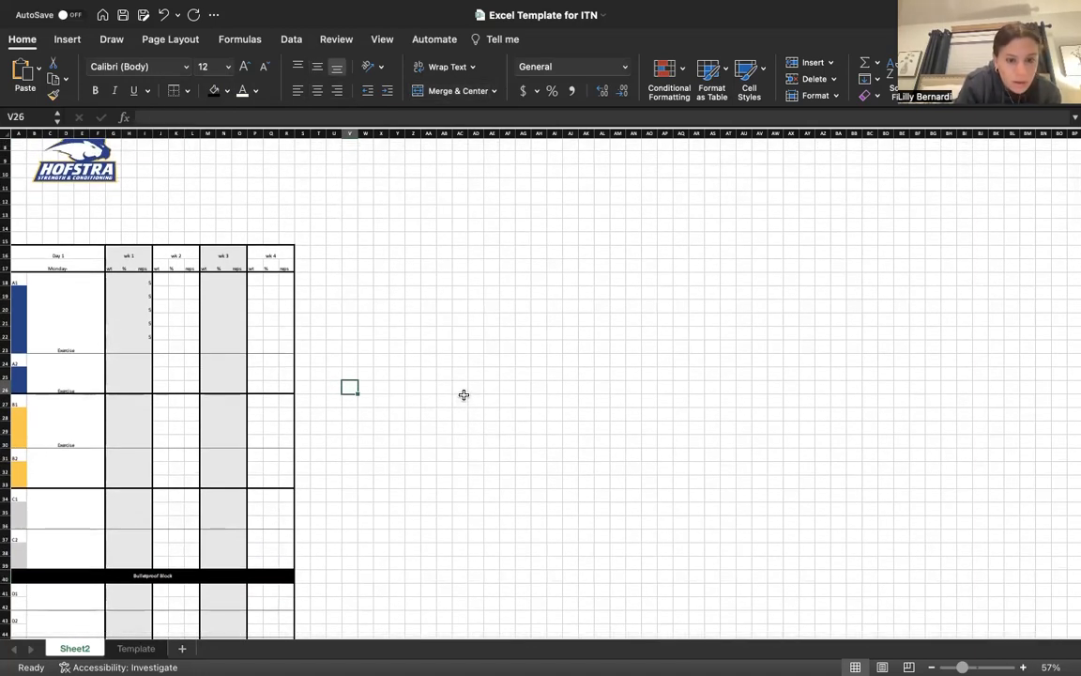
scroll(461, 394, down, 2)
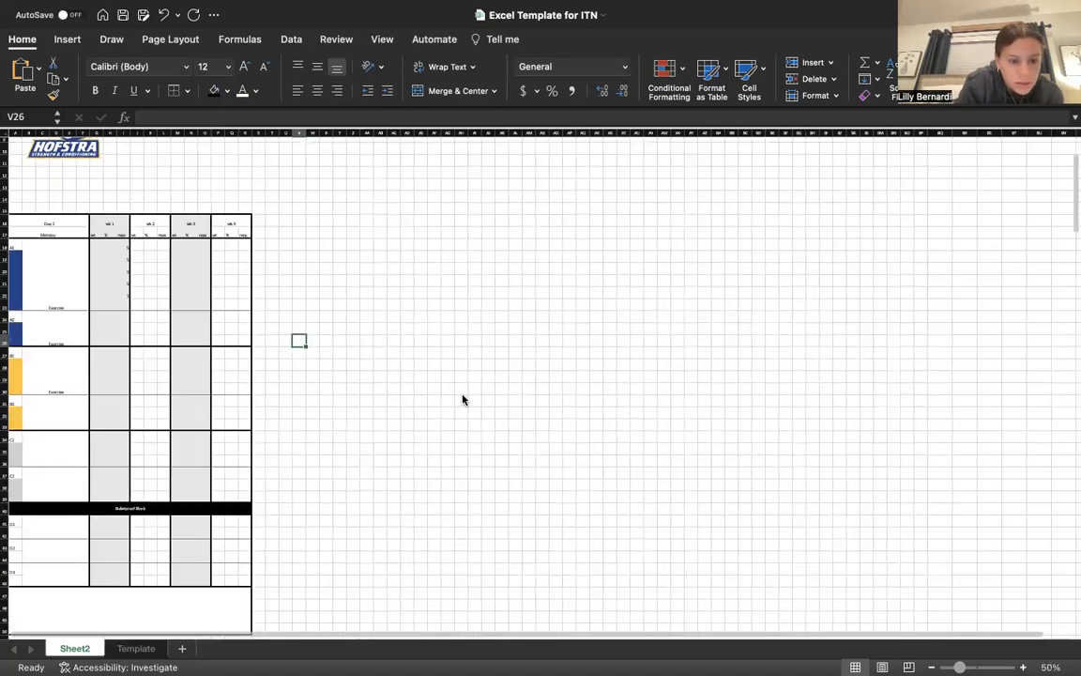
scroll(462, 396, down, 2)
scroll(462, 399, up, 1)
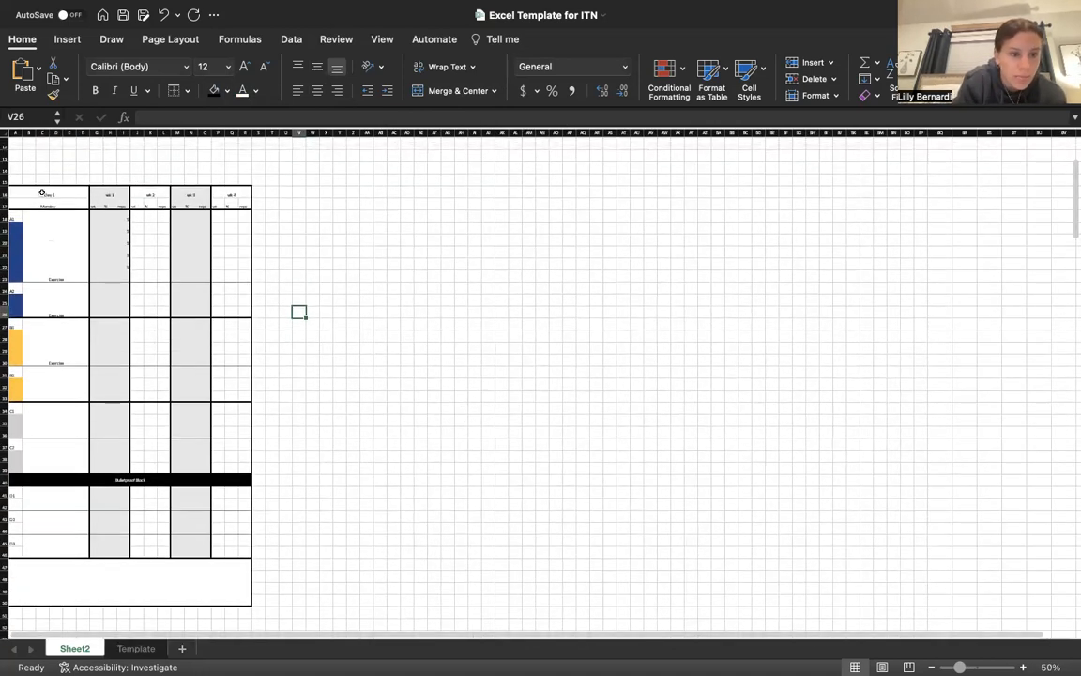
drag(42, 191, 229, 581)
key(super+c)
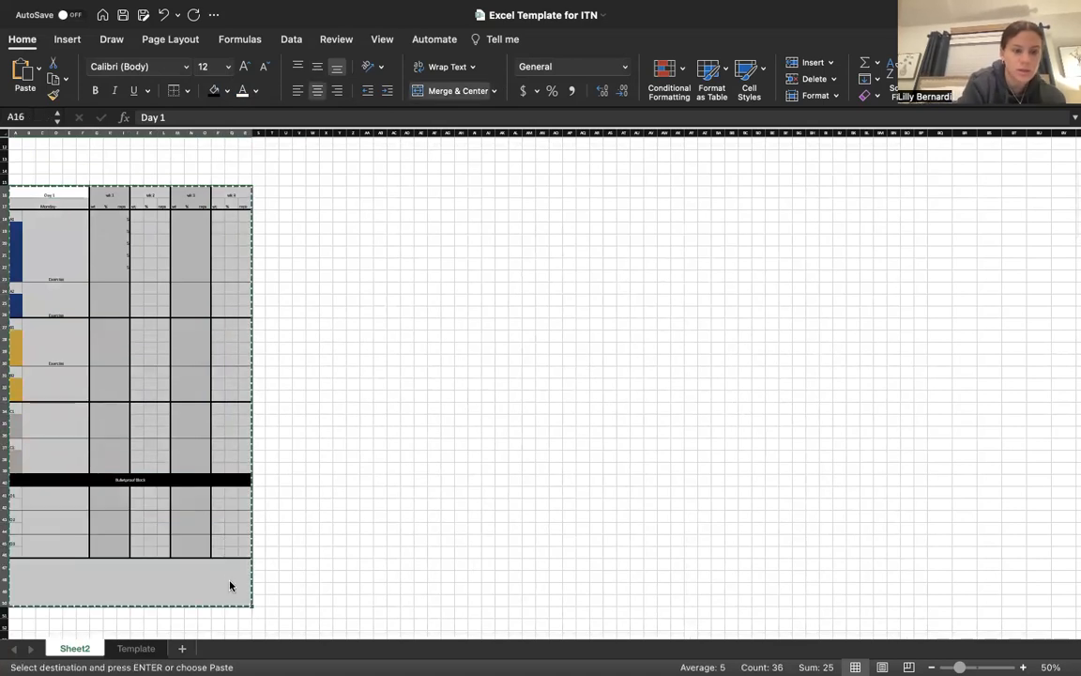
click(272, 193)
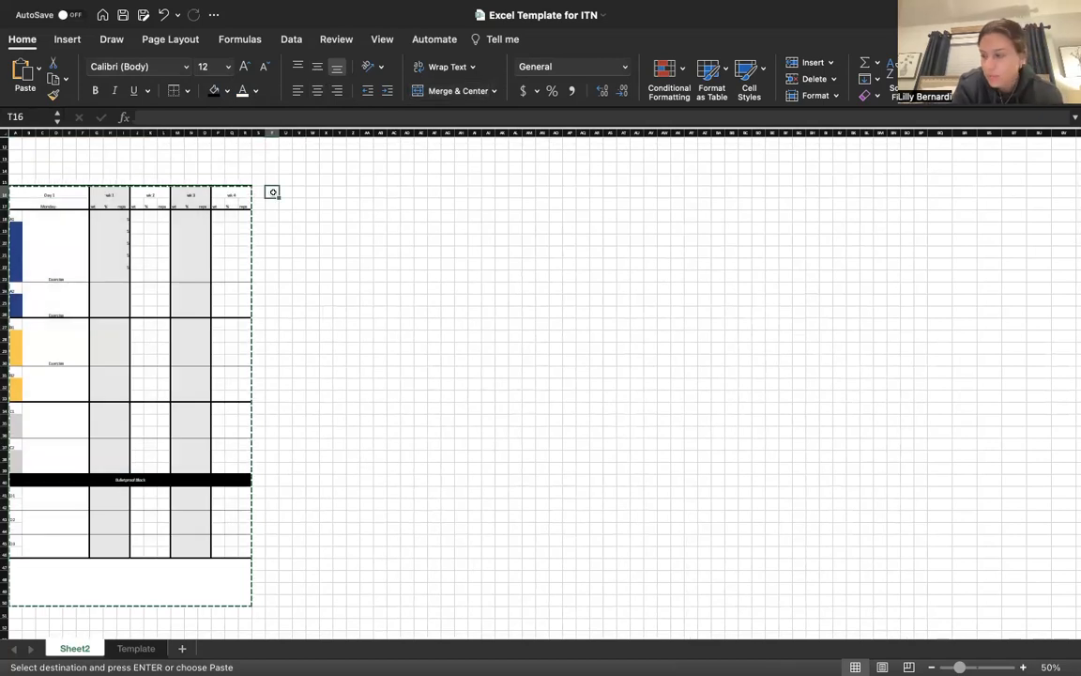
key(super+v)
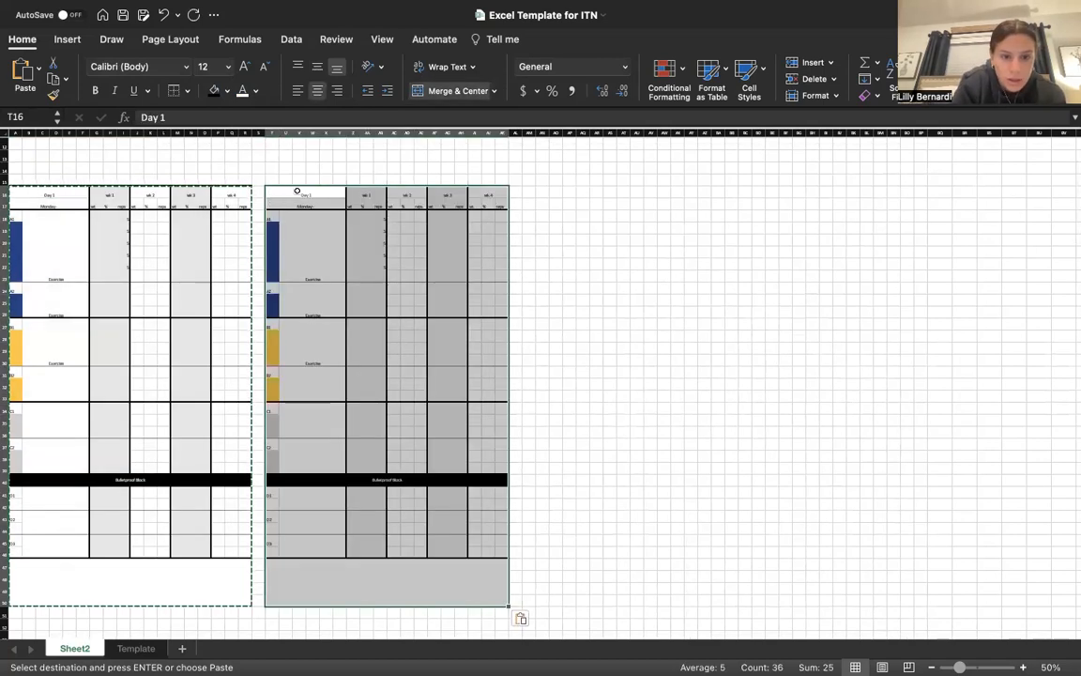
click(528, 193)
key(super+v)
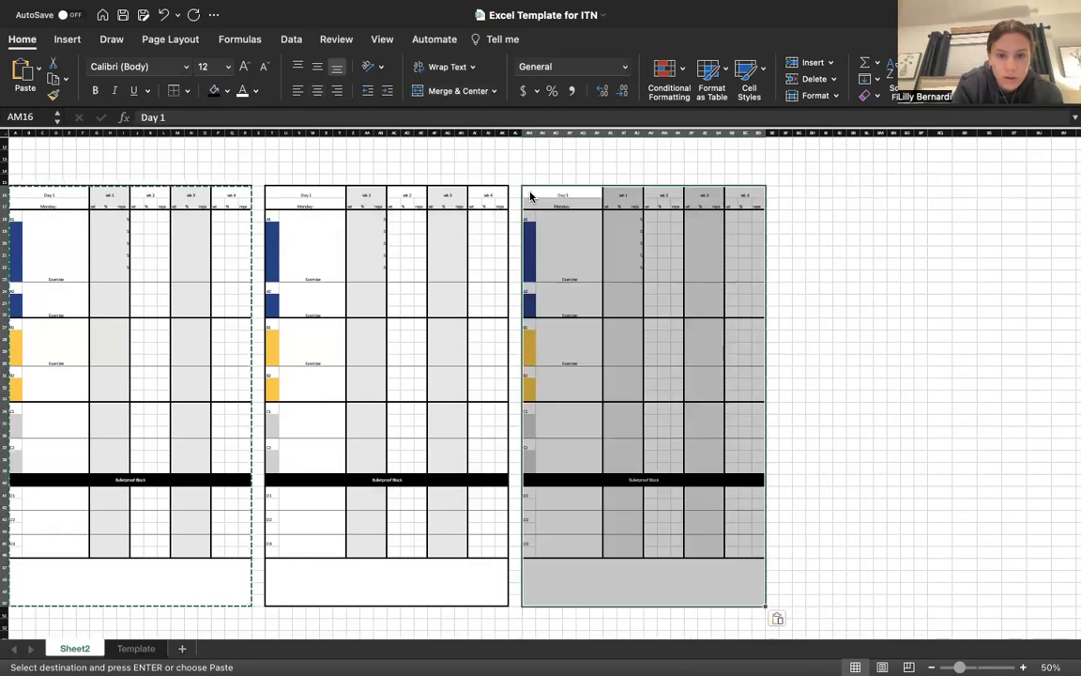
Step: Relabel the second table's heading as Day 2 and its weekday as Wednesday
double_click(319, 190)
key(BackSpace)
text(2)
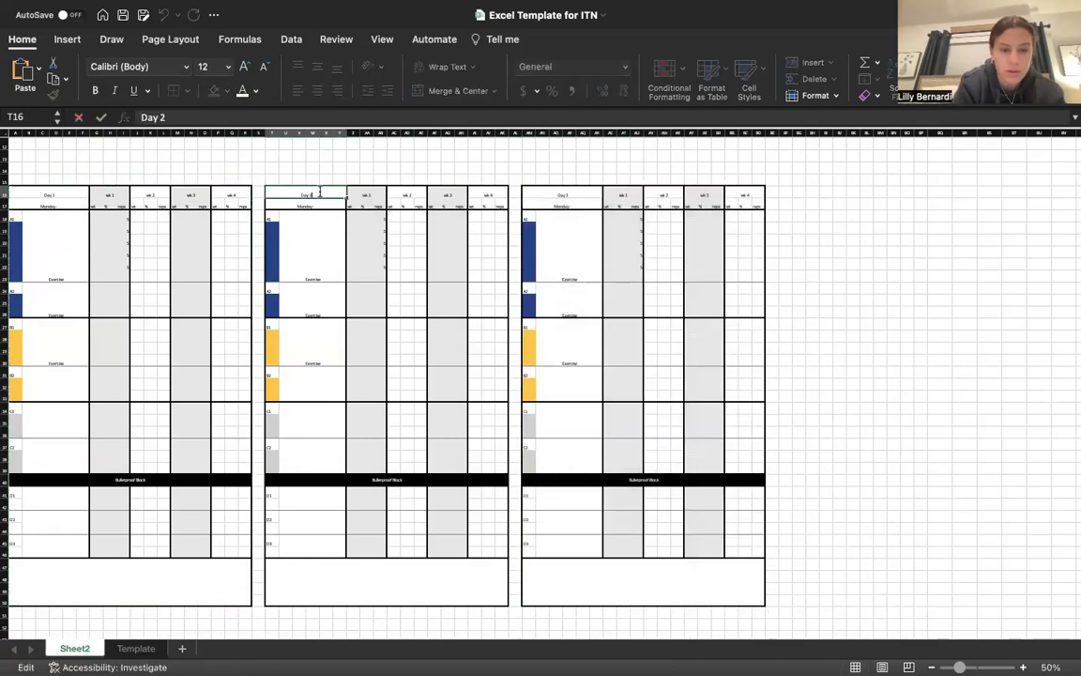
click(306, 208)
double_click(320, 204)
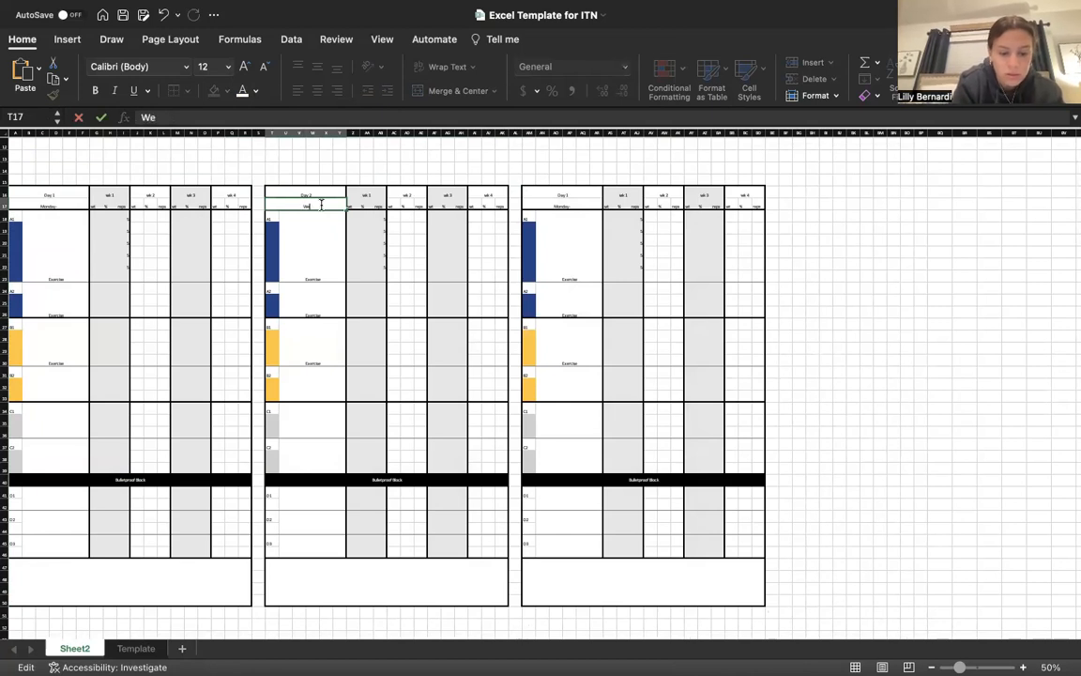
Step: Relabel the third table's heading as Day 3 and its weekday as Friday
click(574, 192)
double_click(577, 192)
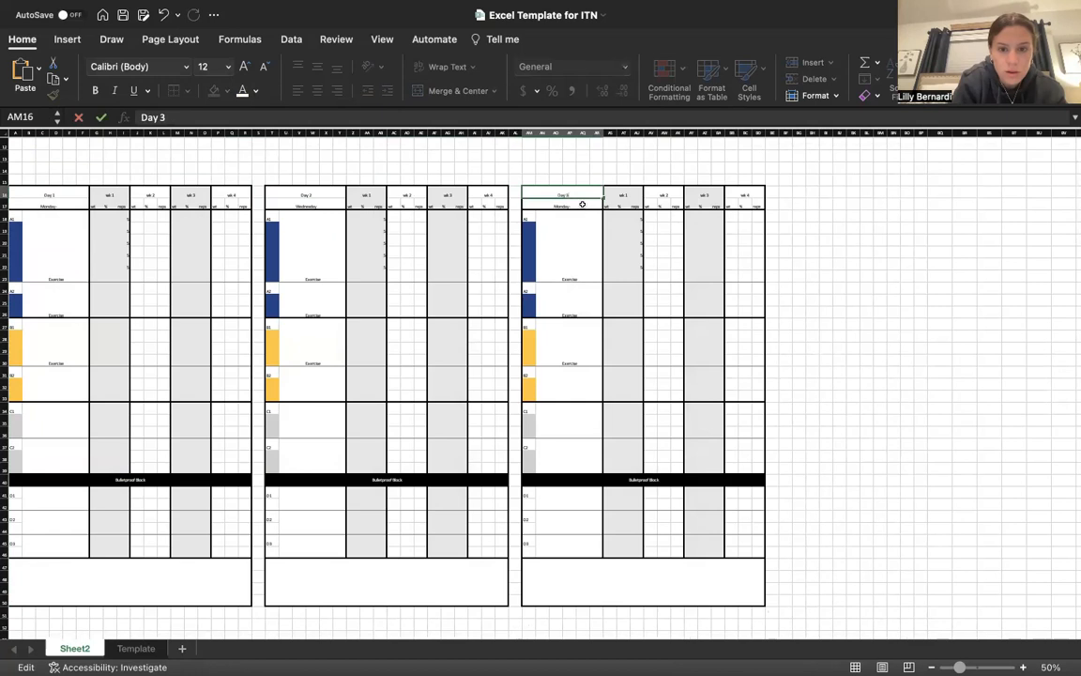
click(582, 205)
text(Fri)
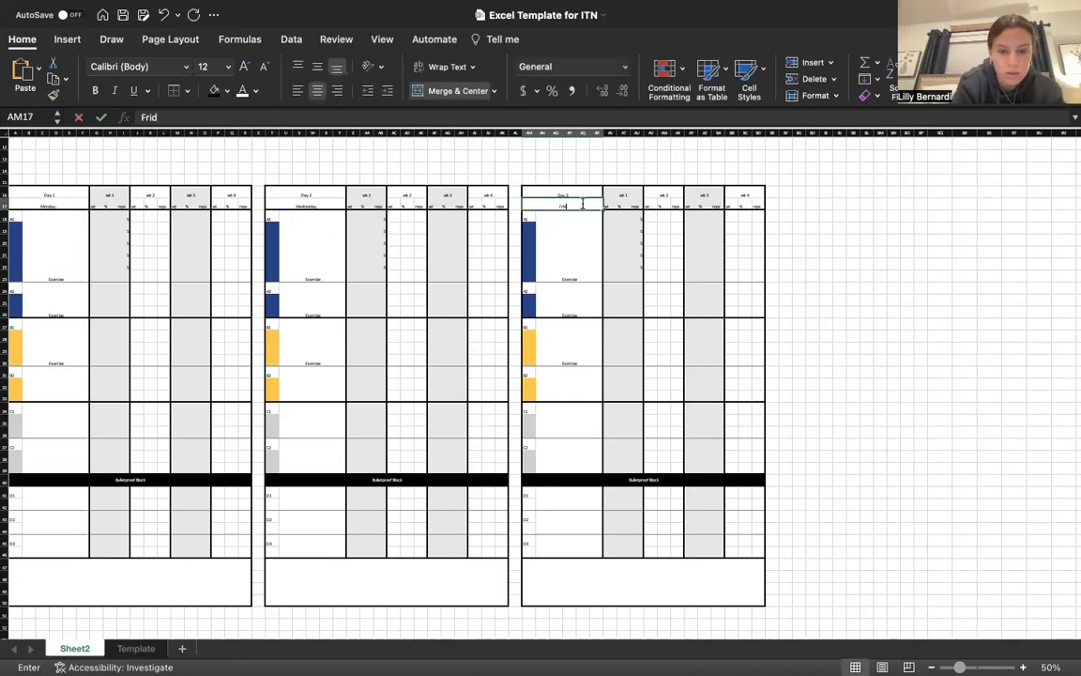
click(839, 336)
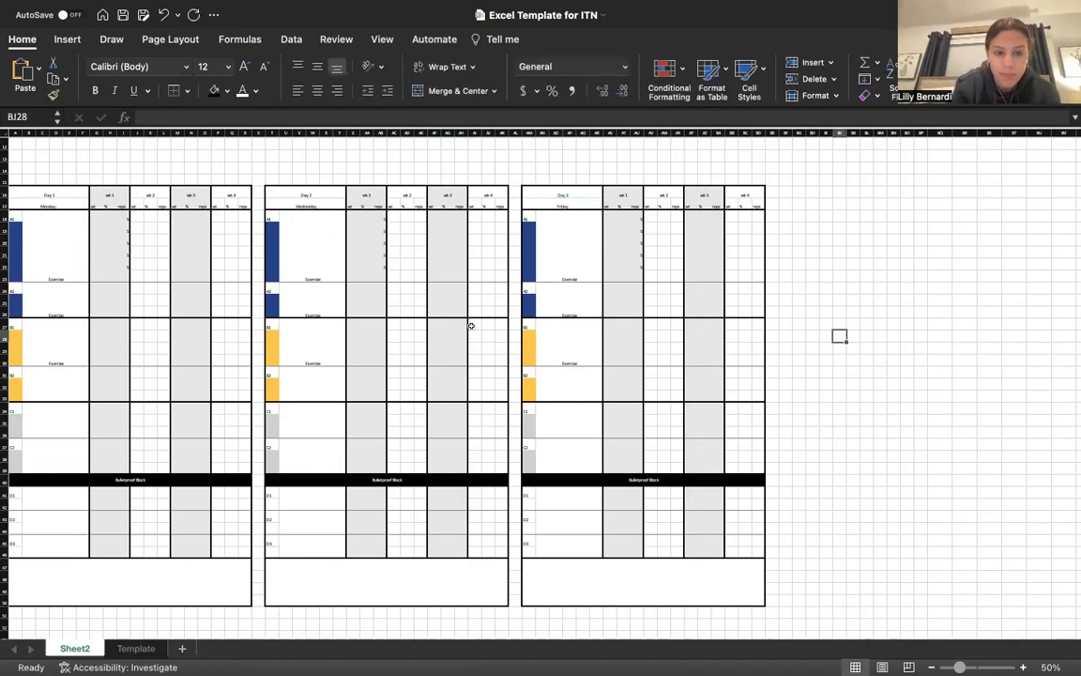
Step: Move the Hofstra logo up to about rows 3 to 7 above the Day 1 table
scroll(471, 326, up, 1)
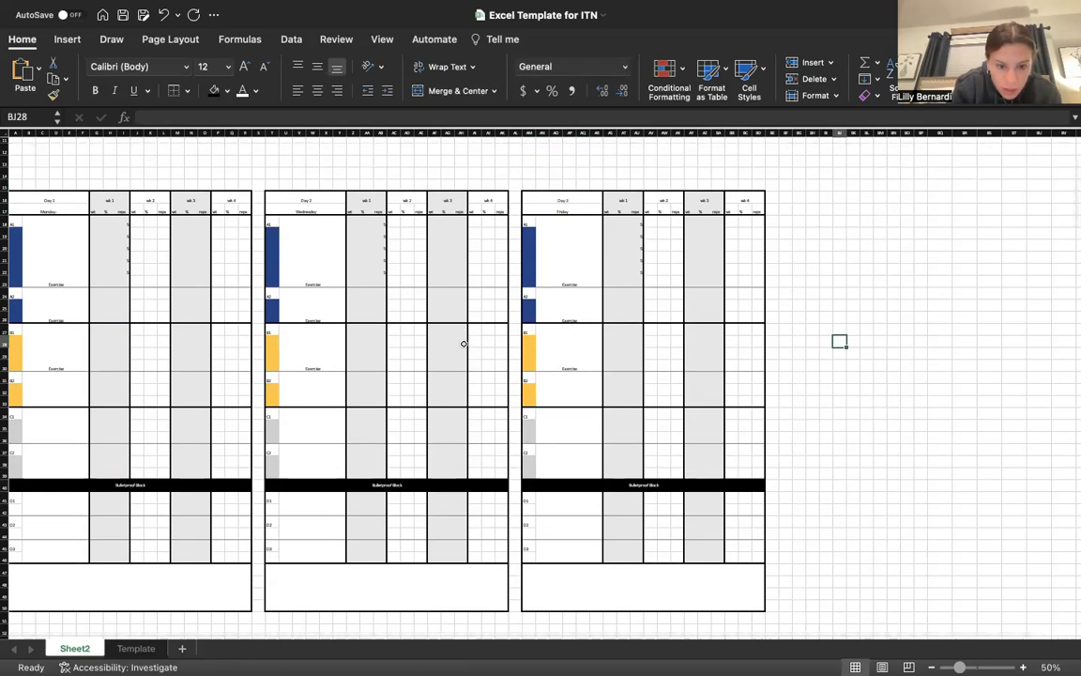
scroll(464, 344, down, 3)
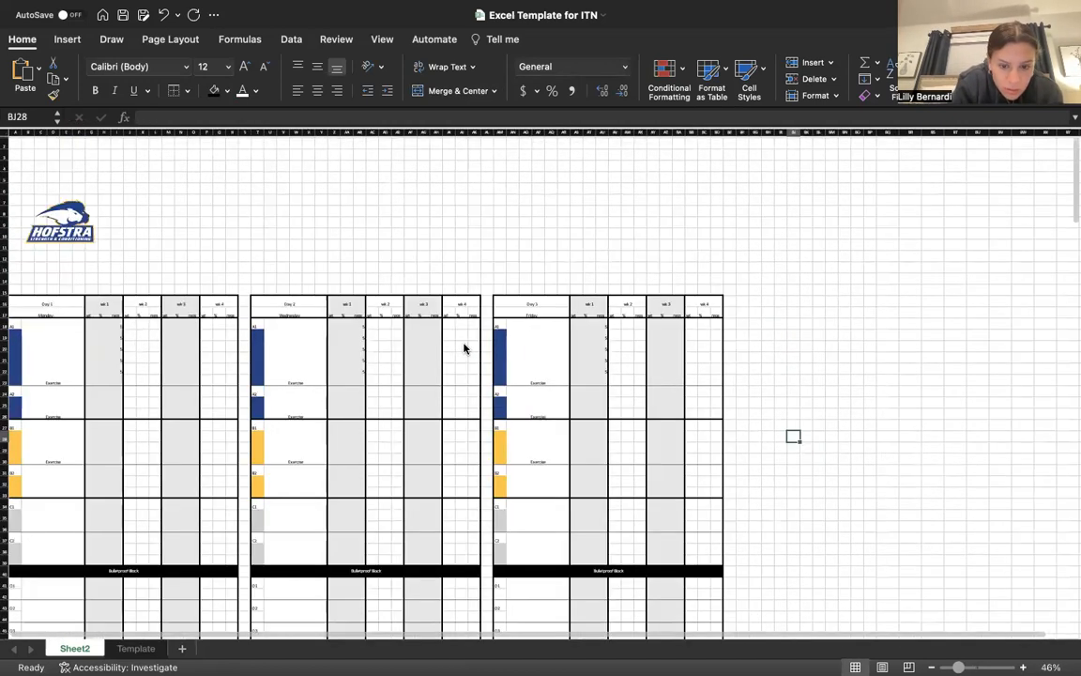
scroll(464, 349, down, 3)
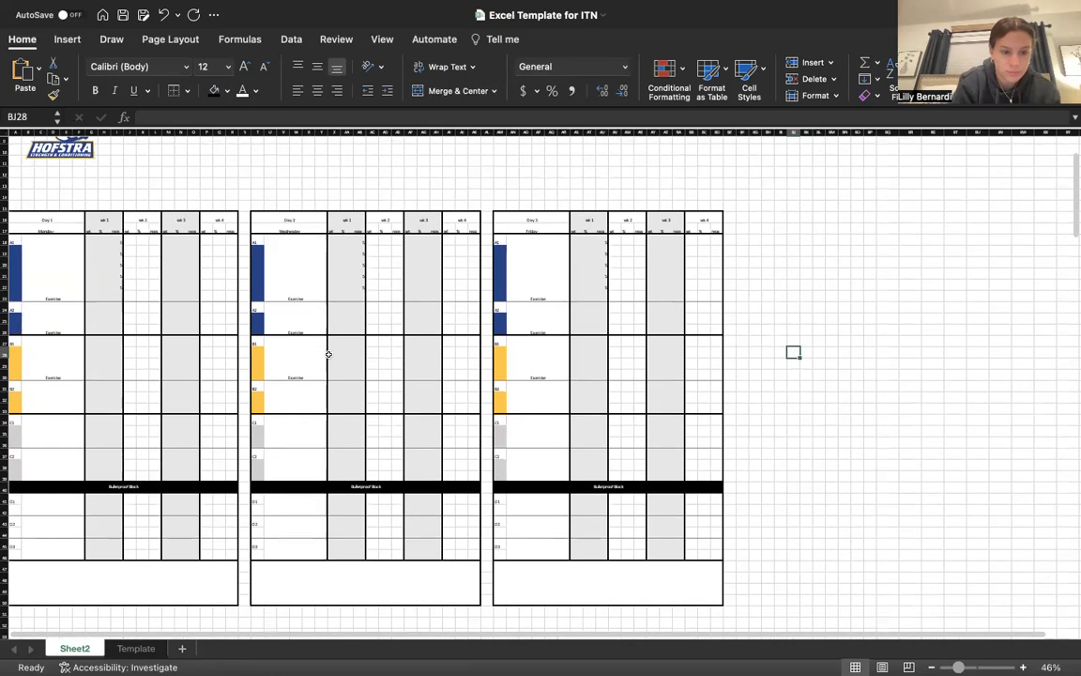
scroll(328, 354, up, 3)
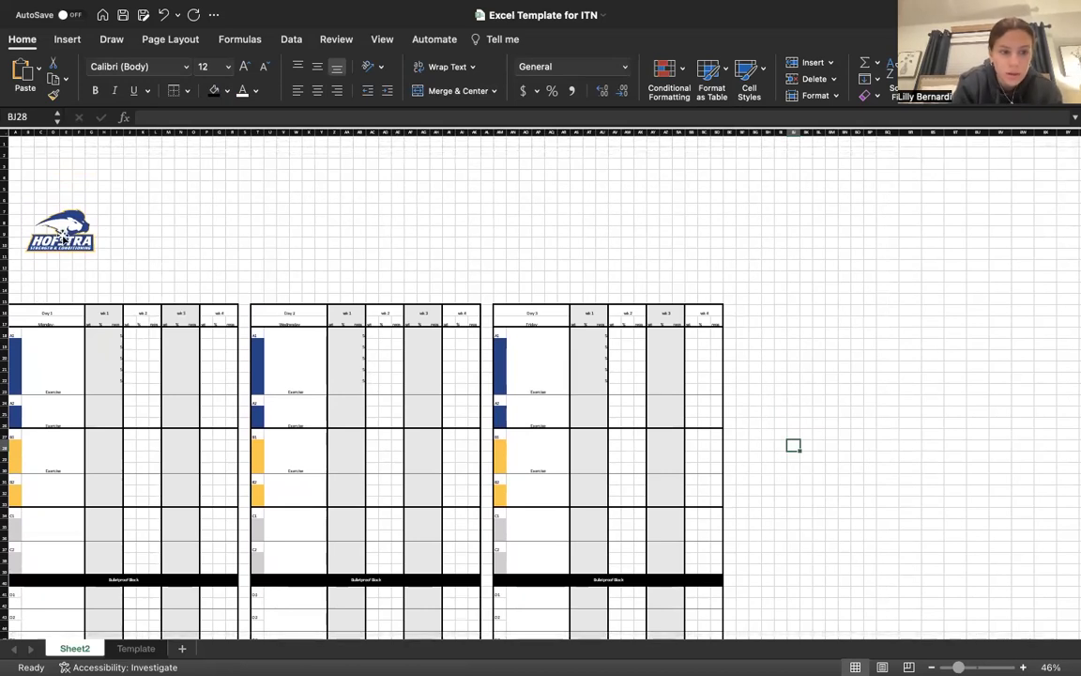
drag(61, 230, 47, 190)
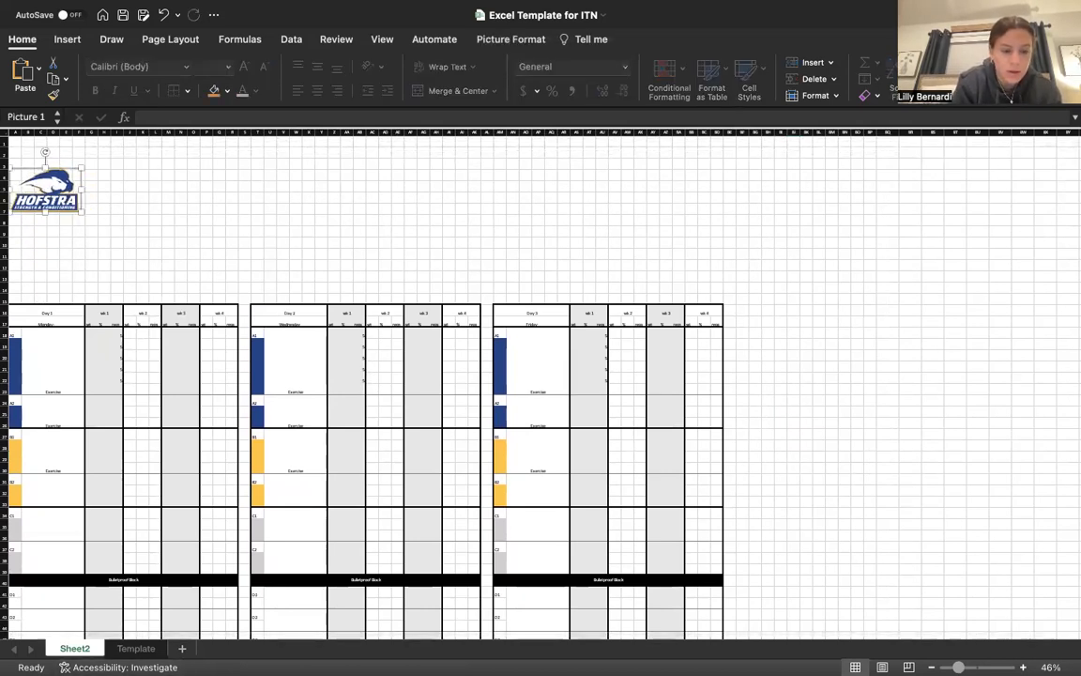
Step: Check the header layout on the Template sheet and move the Sheet2 logo down to about rows 8 to 11
click(137, 649)
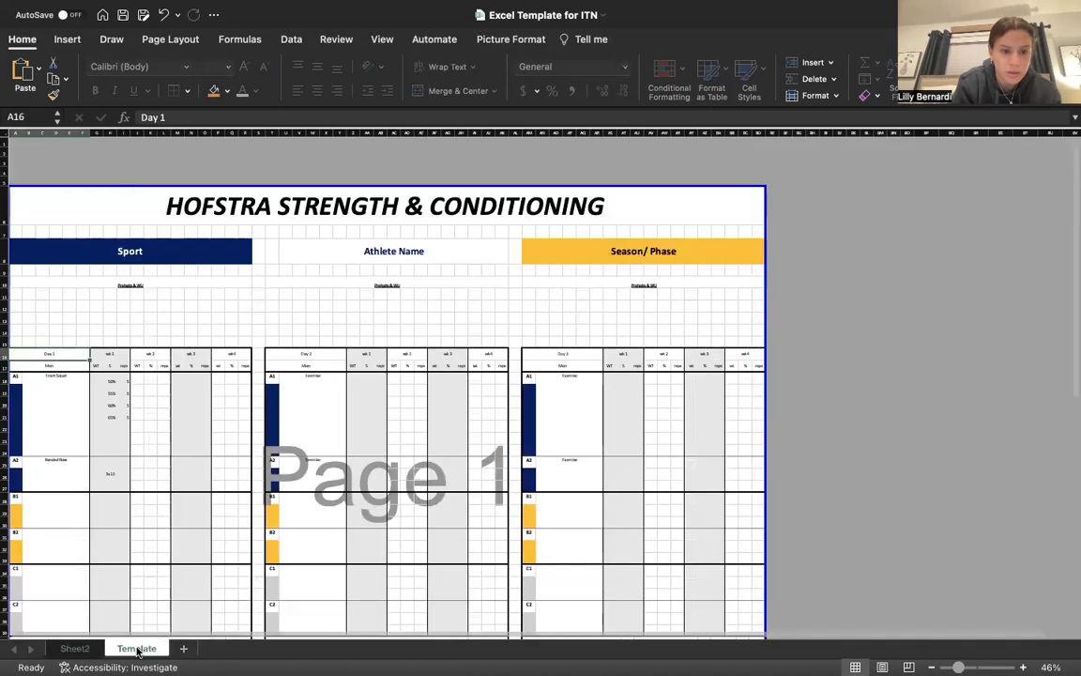
scroll(251, 341, down, 1)
scroll(255, 380, up, 1)
click(75, 648)
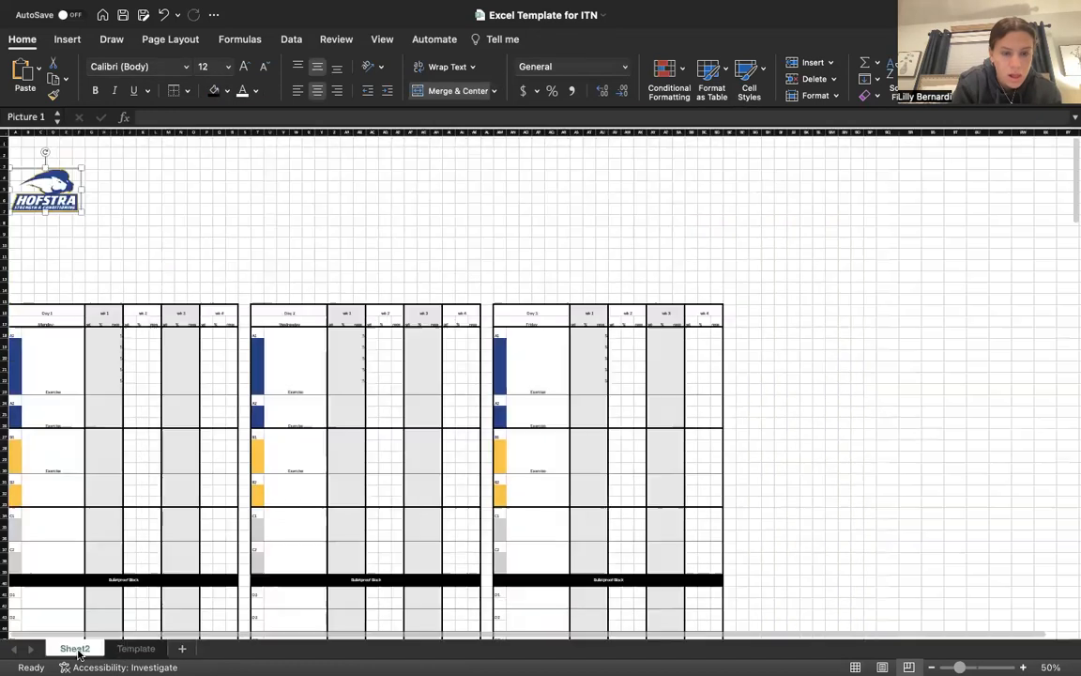
drag(54, 188, 54, 232)
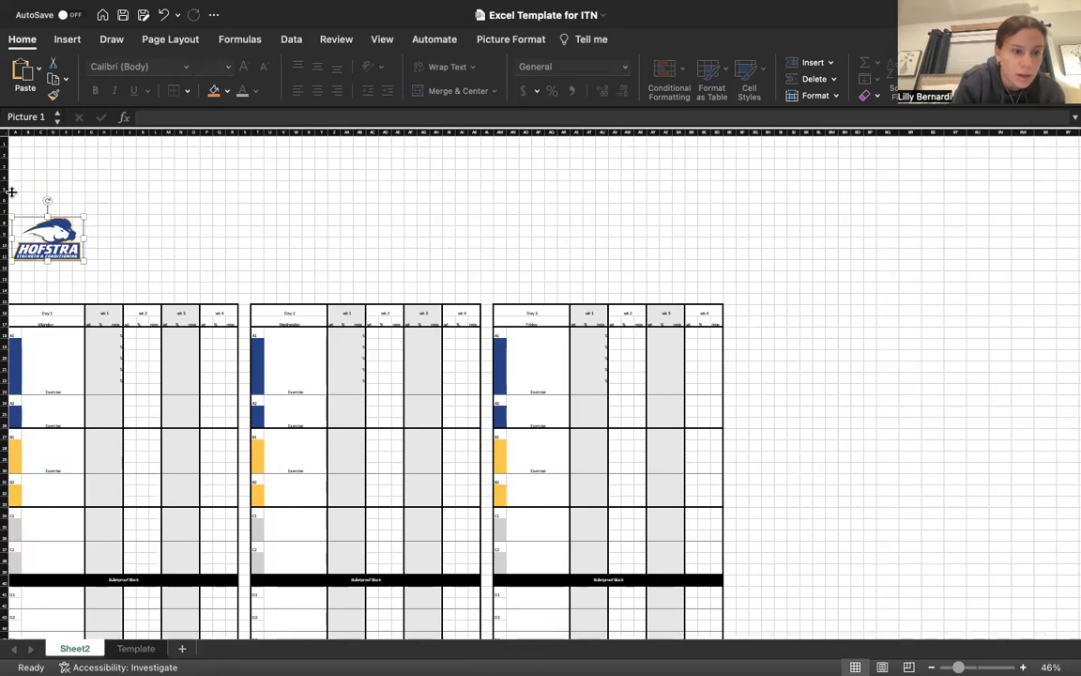
Step: Make row 5 taller and merge and centre A5:BD5 to hold the title HOFSTRA STRENGTH & CONDITIONING
click(14, 188)
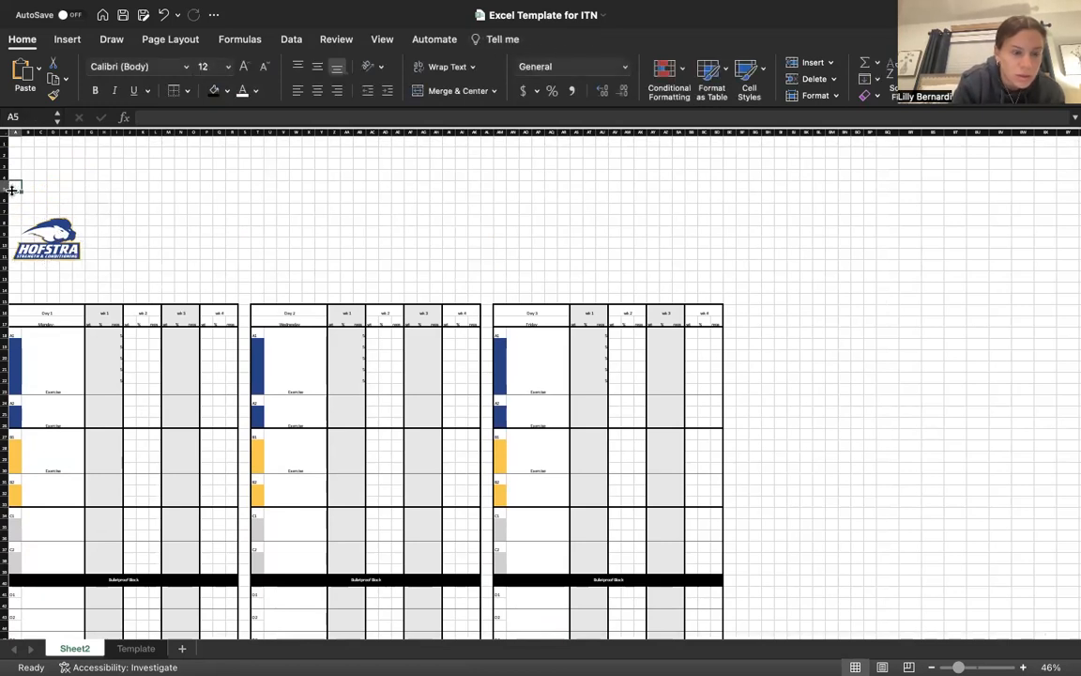
drag(12, 188, 12, 215)
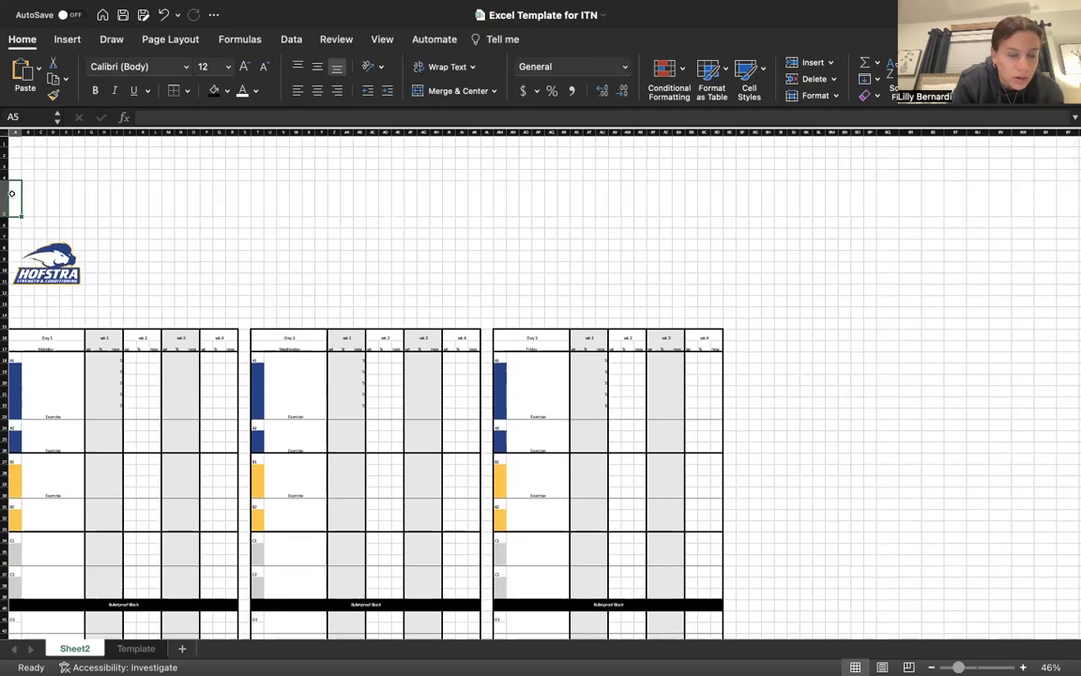
drag(11, 215, 719, 209)
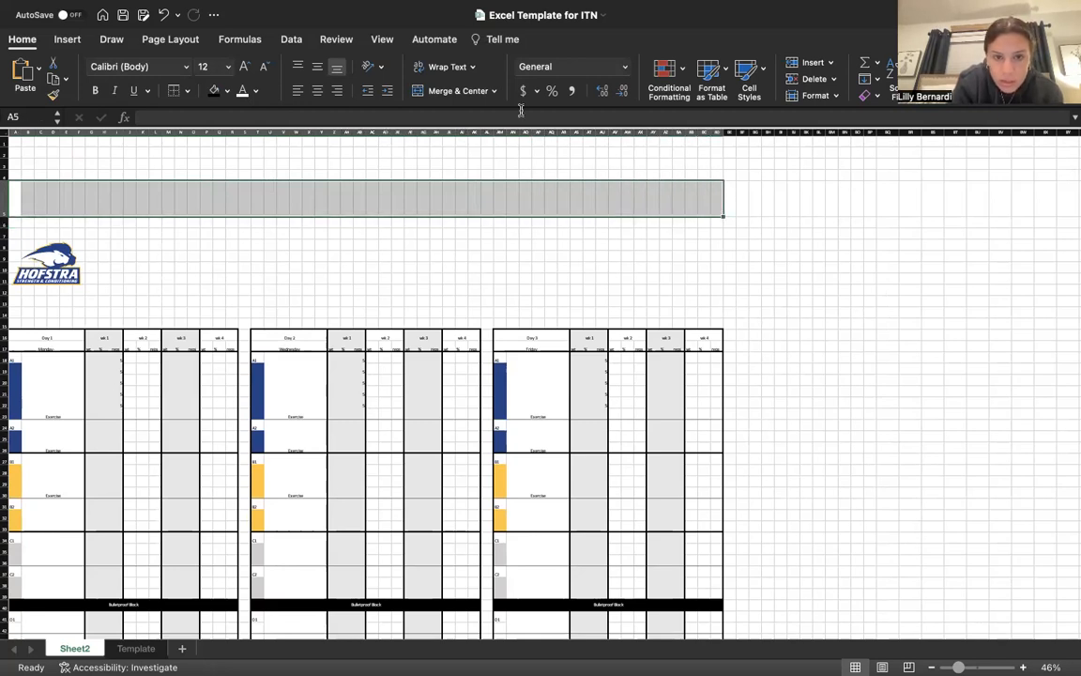
click(417, 90)
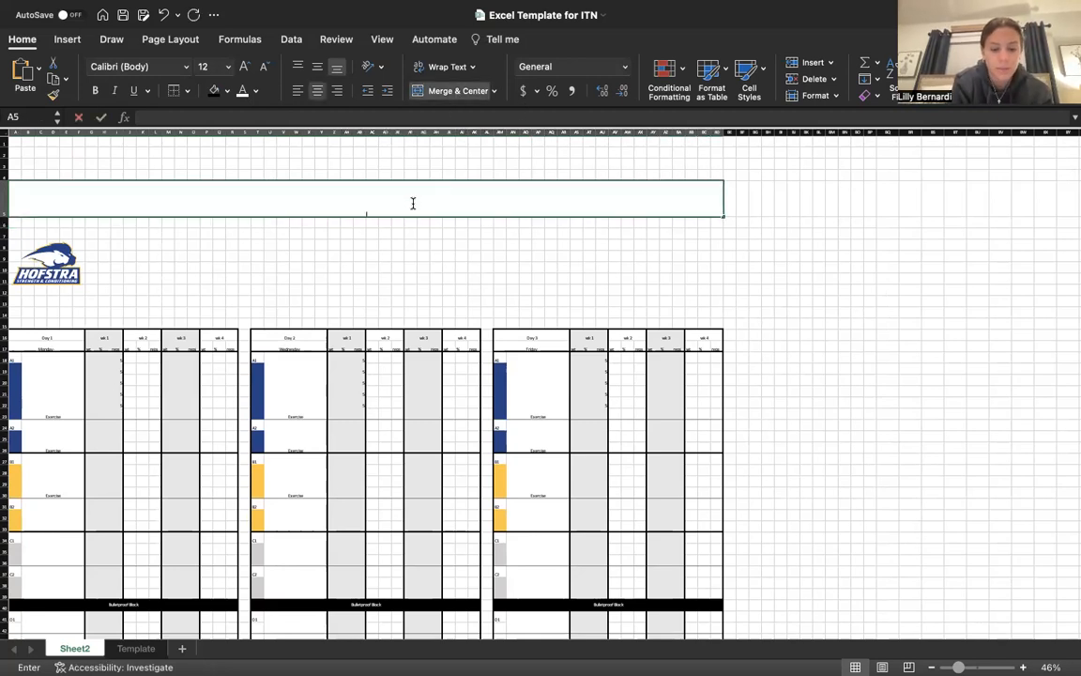
text(HOFSTRA STRENGTH & CONDITIONING)
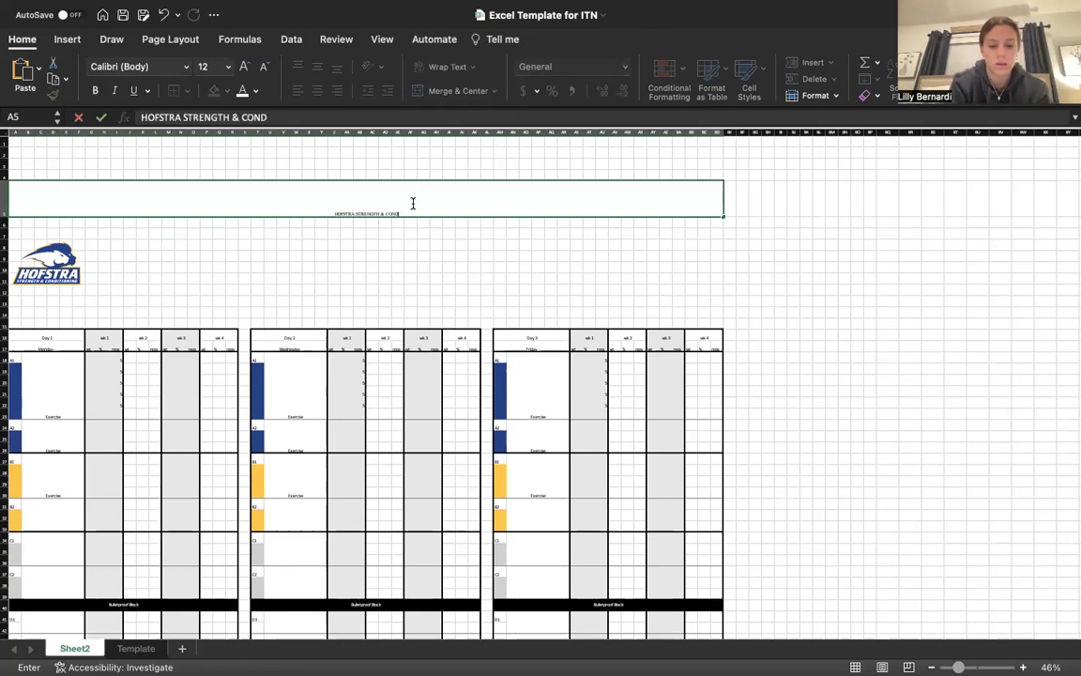
key(Return)
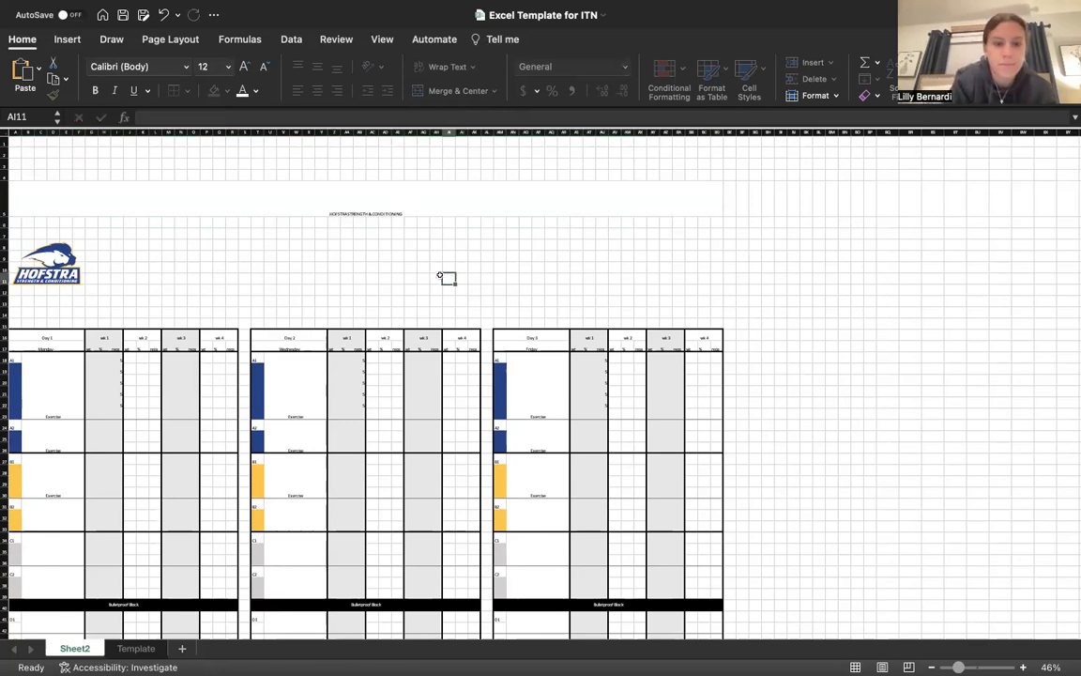
Step: Format the row 5 title in 72-point HUPride and centre it vertically
click(401, 191)
click(227, 67)
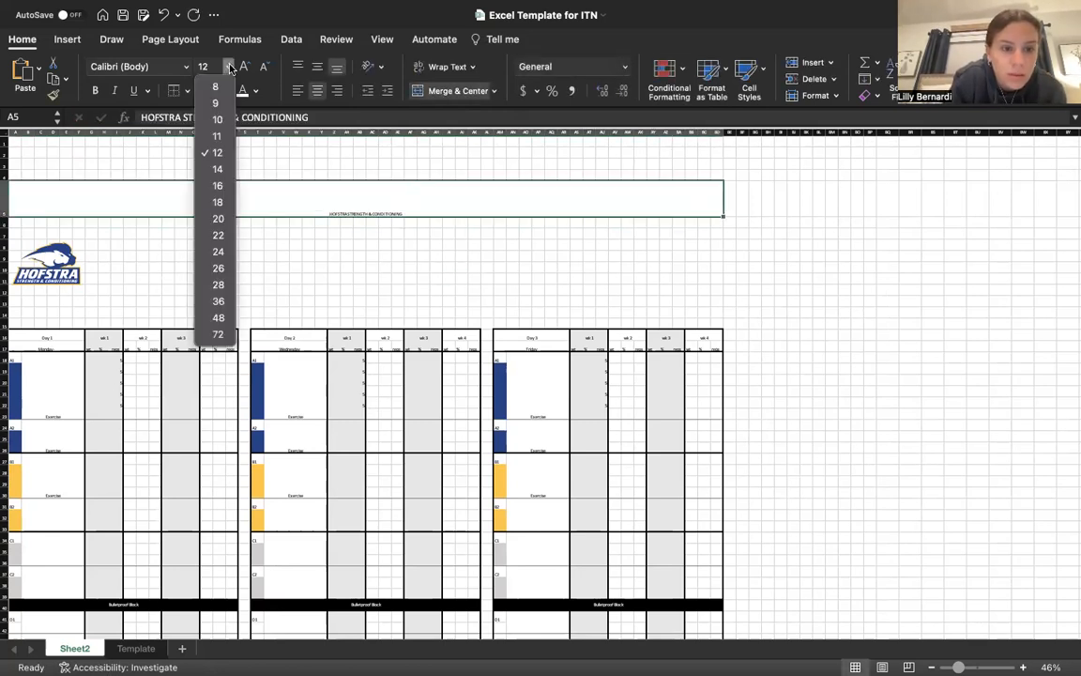
click(218, 332)
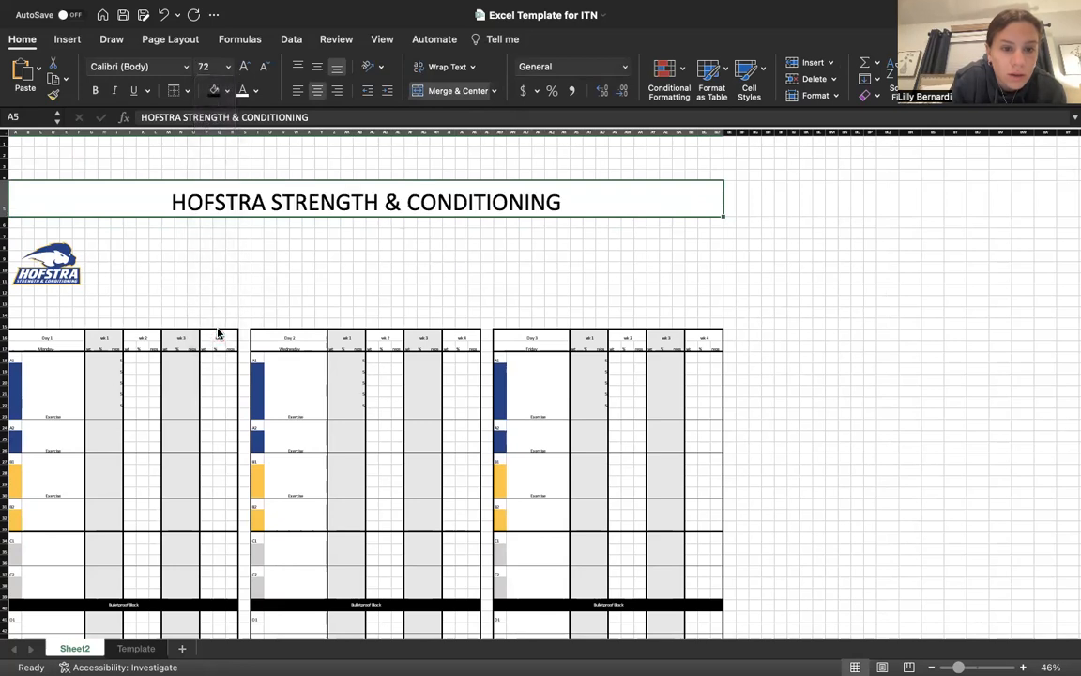
click(186, 67)
click(150, 188)
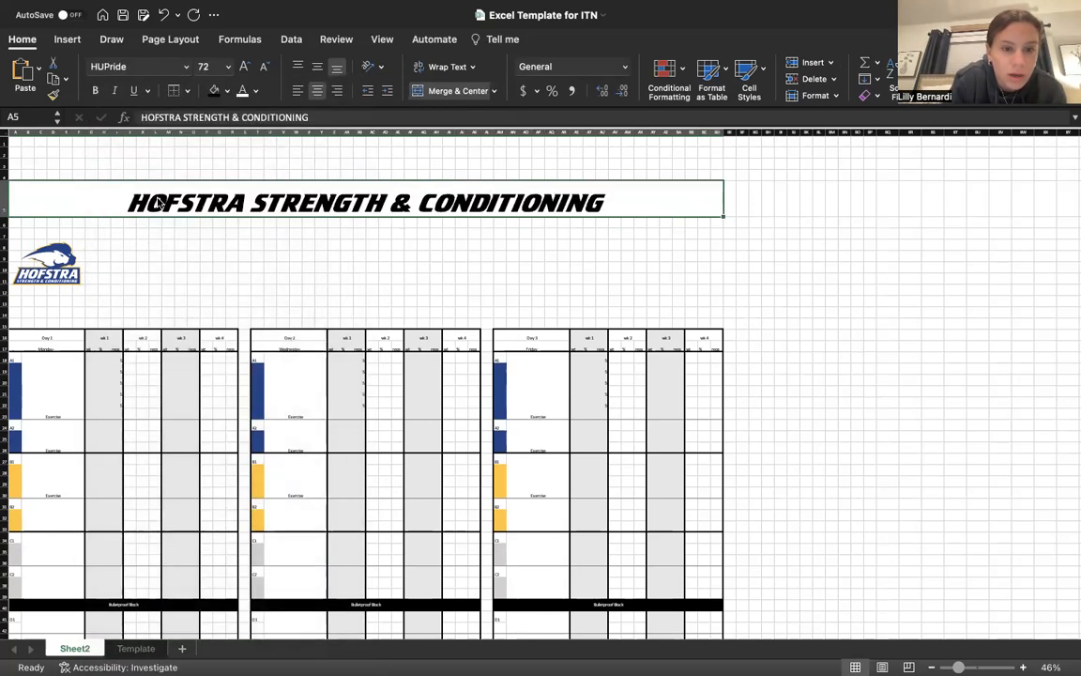
click(317, 67)
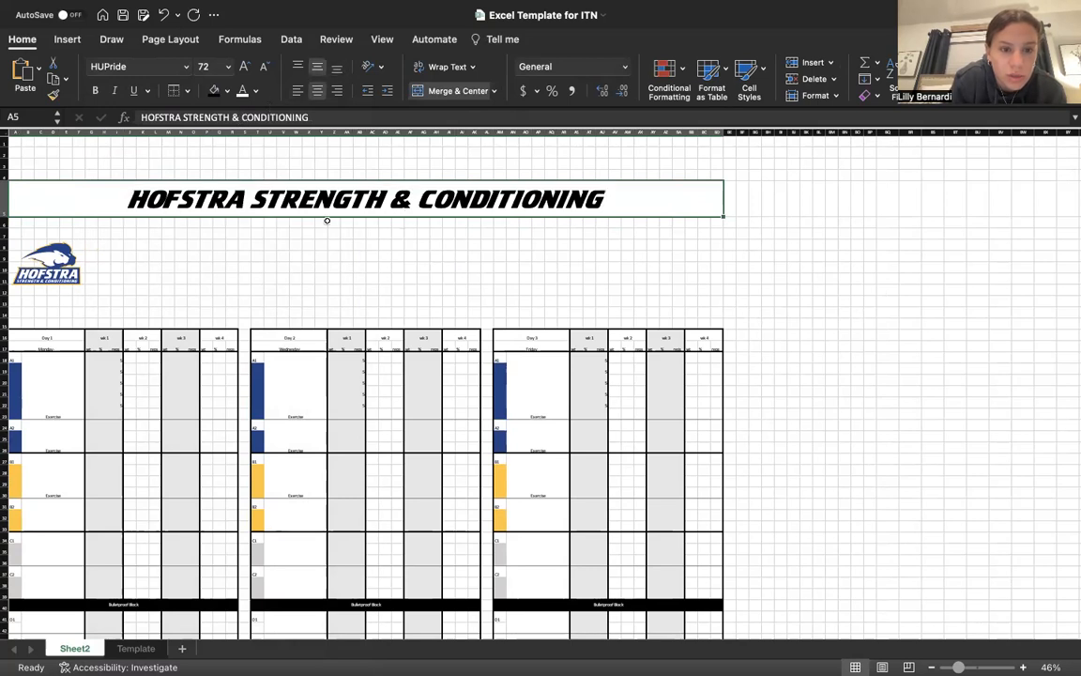
click(329, 275)
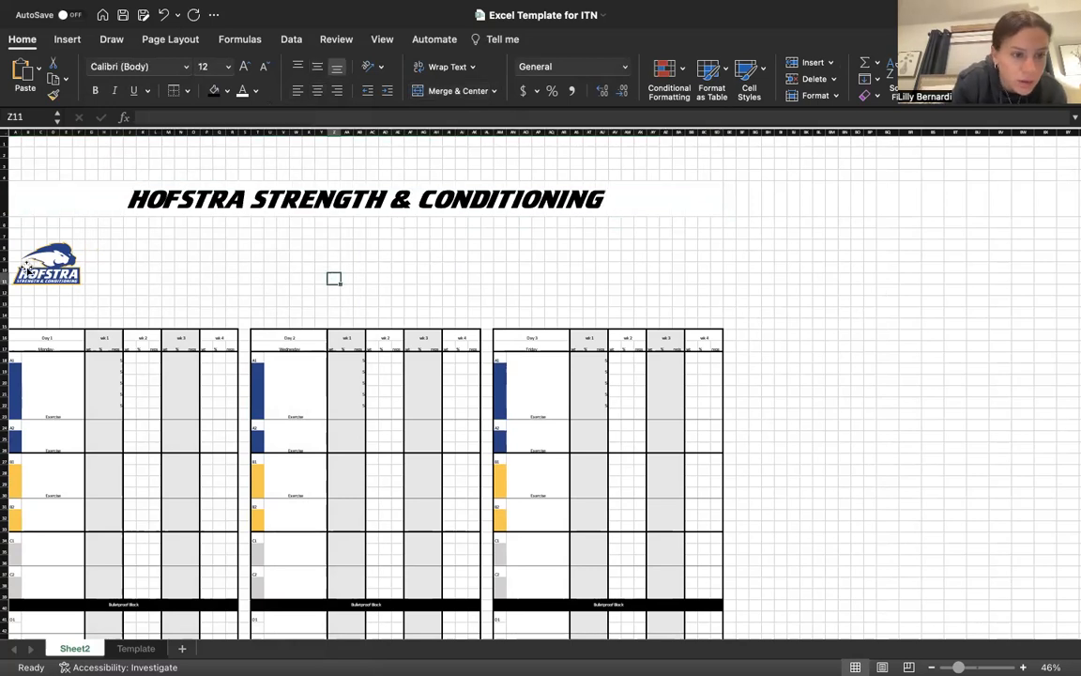
Step: Shrink the Hofstra logo to fit row 5 and place one copy at each end of the title
click(28, 259)
drag(34, 287, 695, 203)
click(729, 256)
click(690, 199)
drag(690, 200, 692, 200)
click(793, 279)
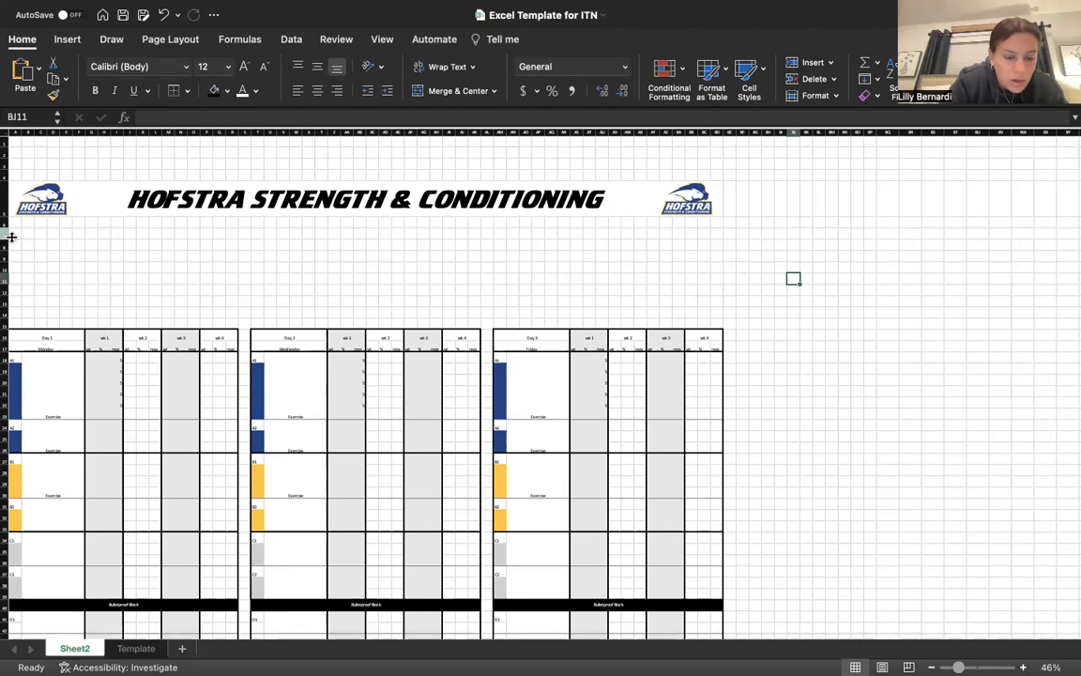
Step: Make row 7 taller and merge and centre A7:R7, T7:AK7 and AM7:BC7 as separate header cells above the tables
click(136, 648)
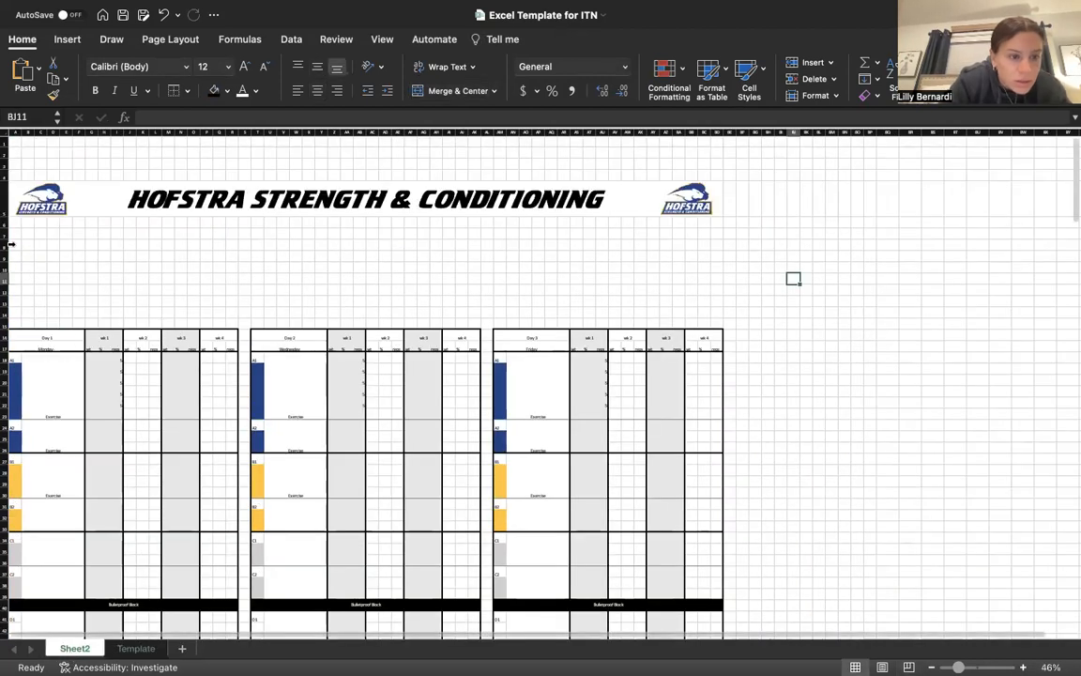
drag(11, 237, 317, 246)
drag(394, 234, 699, 241)
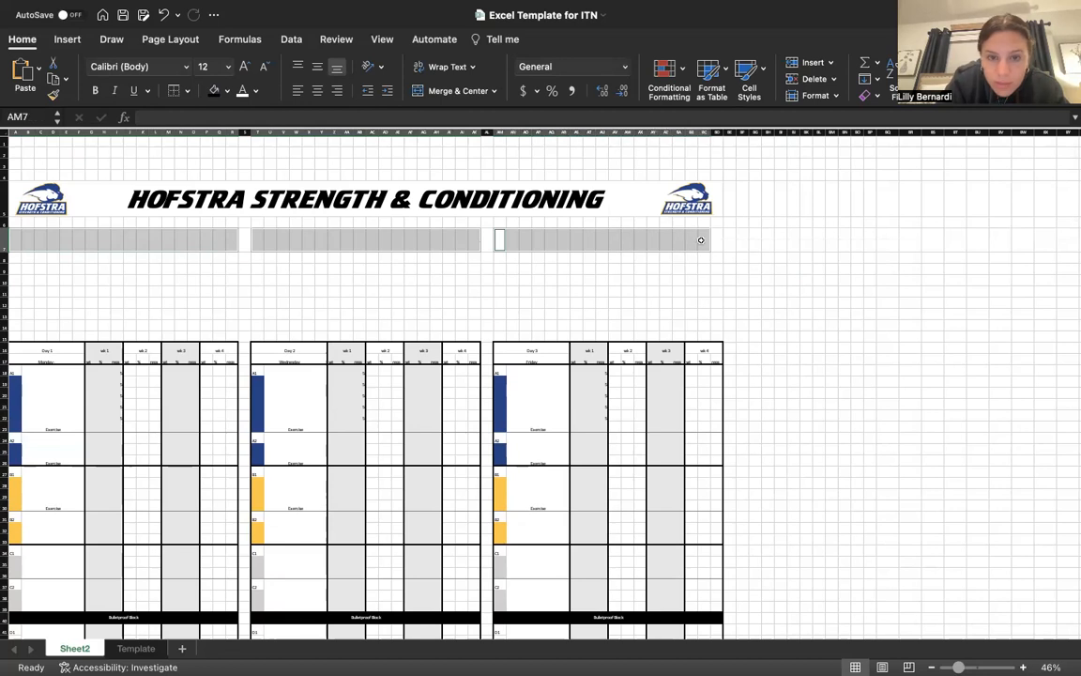
click(458, 90)
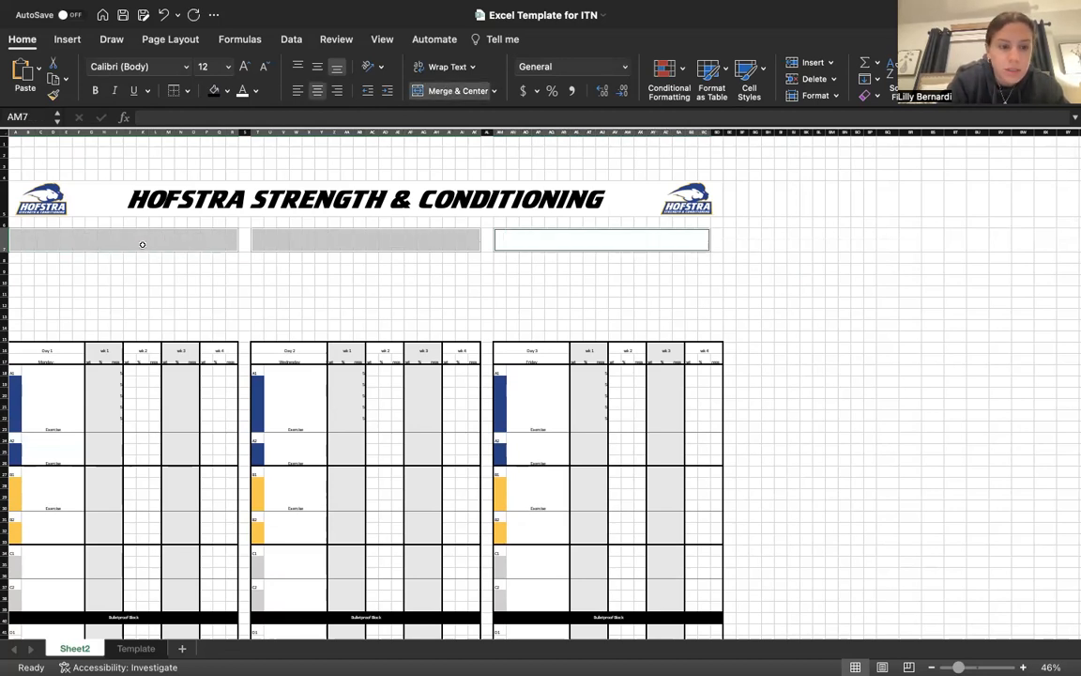
Step: Enter Sport, Athletes Name and Training Phase- Fall I in the three merged header cells of row 7
click(142, 244)
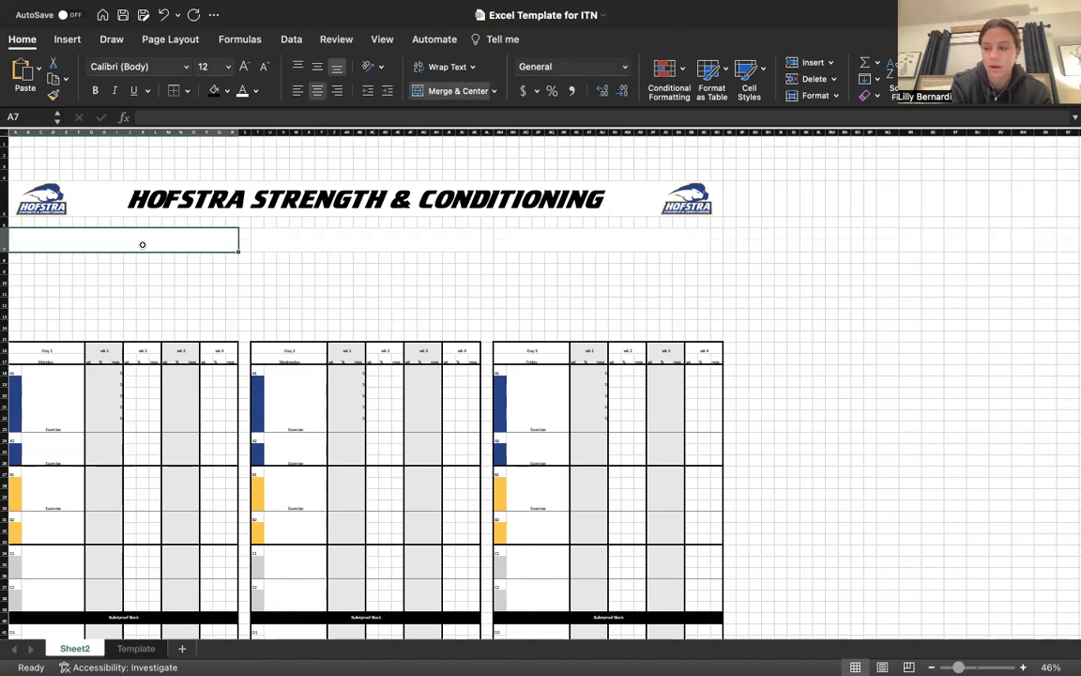
text(Sport)
click(319, 244)
text(A)
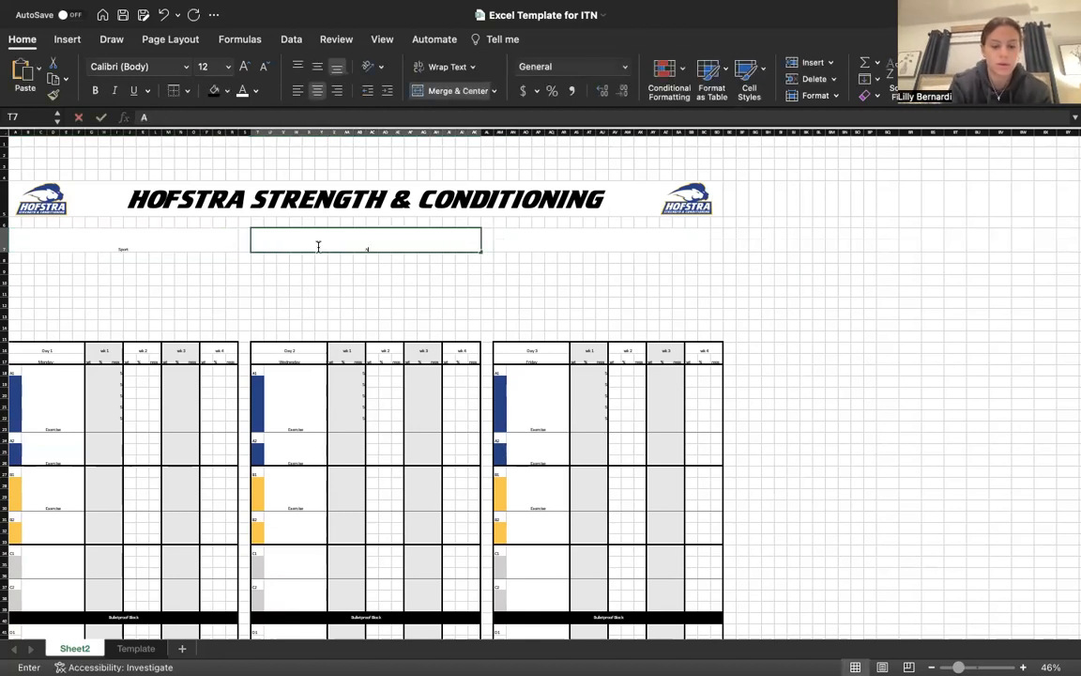
text(thletes N)
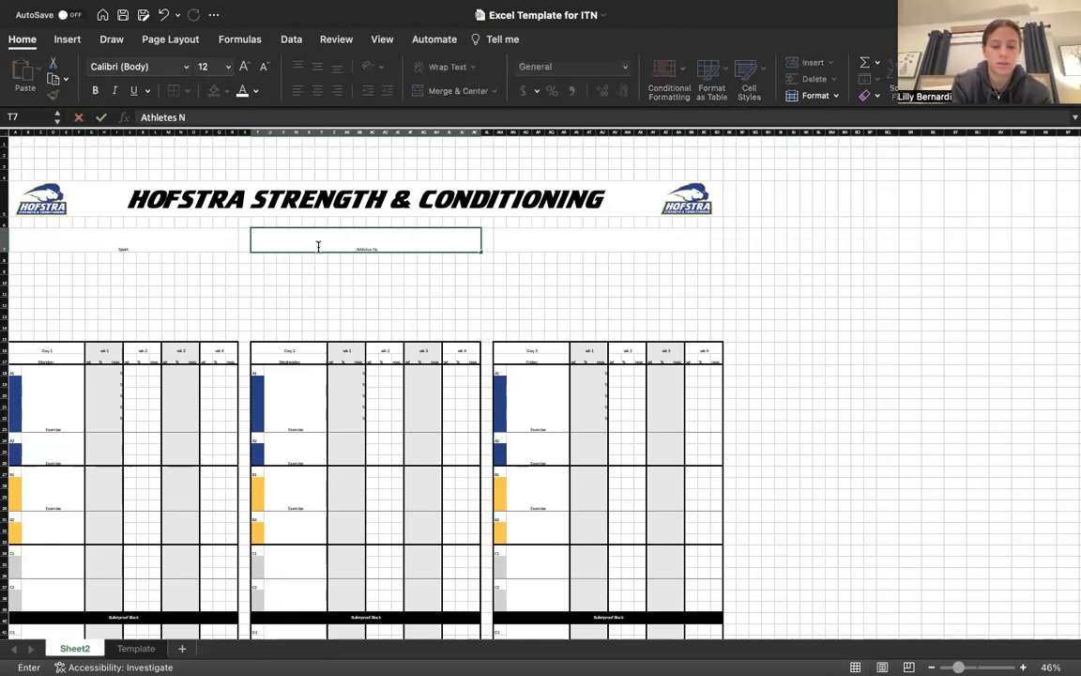
text(ame)
click(548, 247)
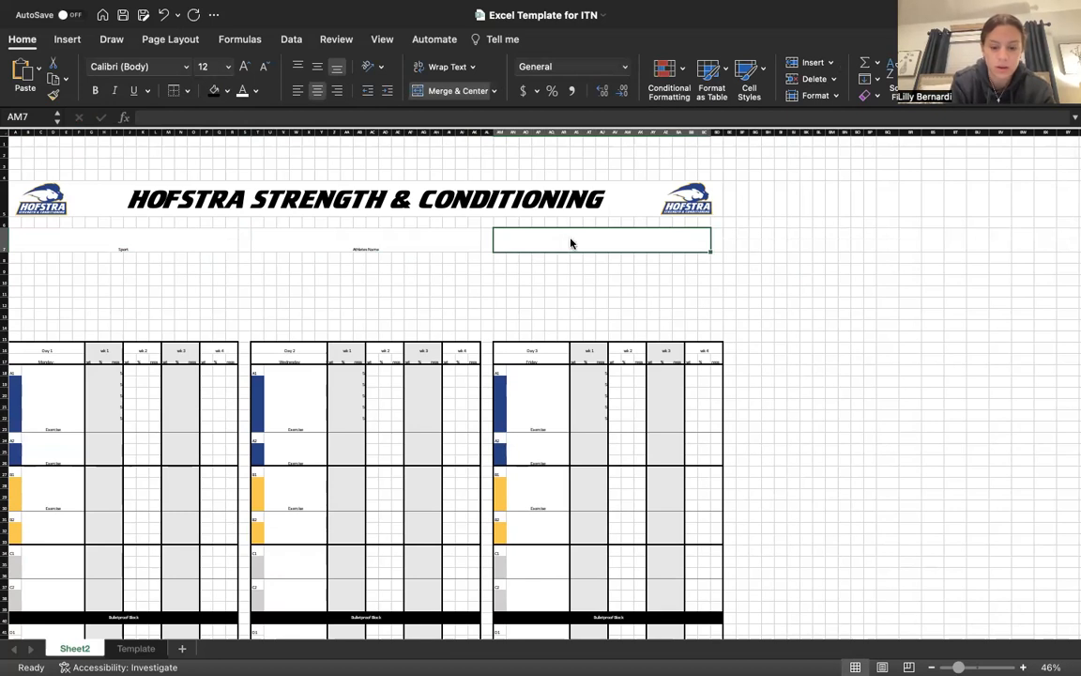
text(Training)
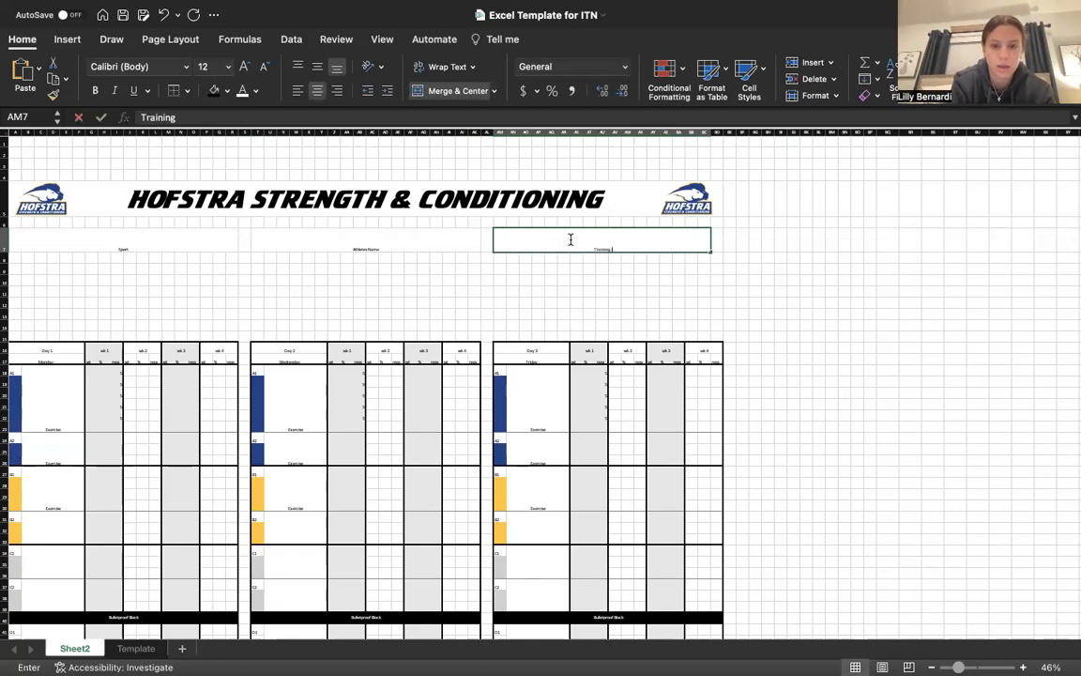
text( Phase- )
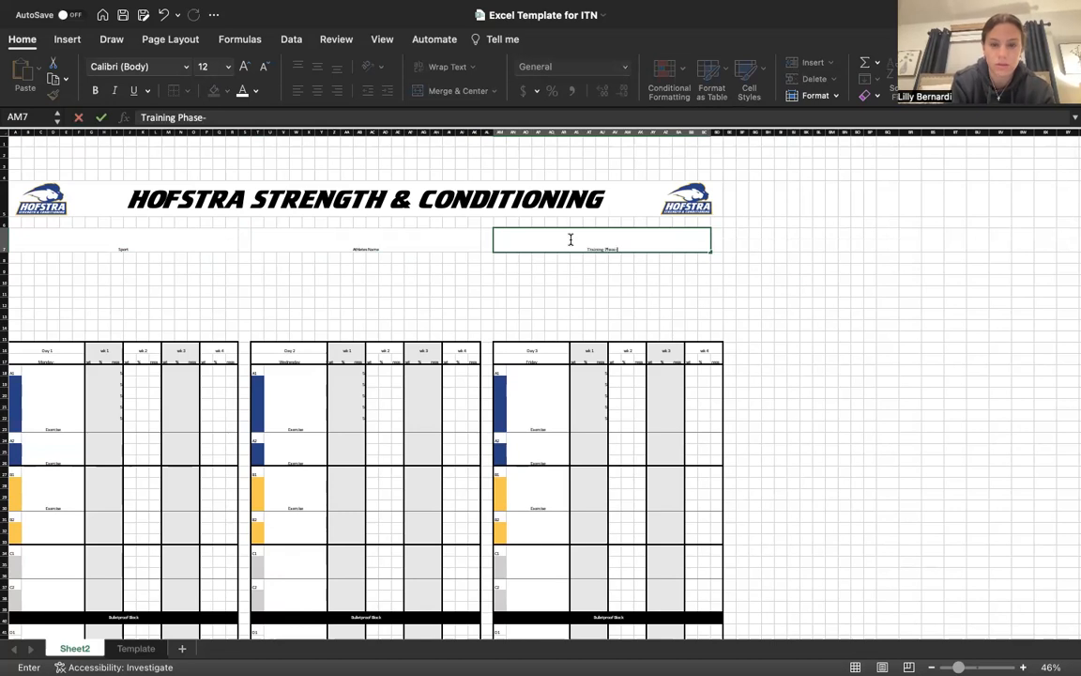
text(Fal)
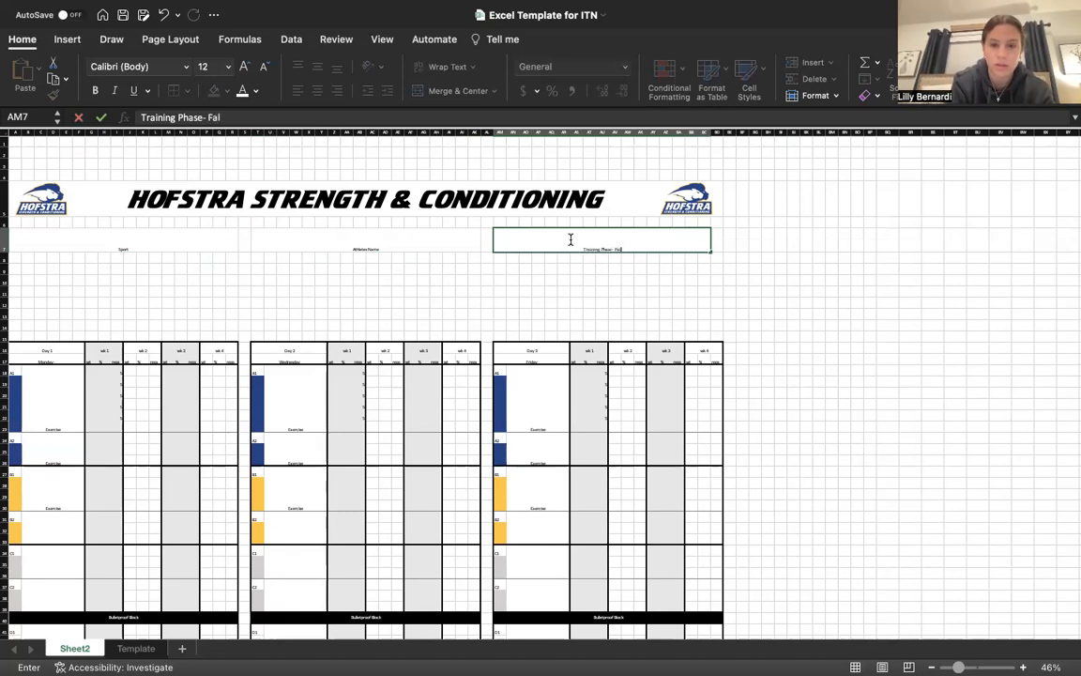
text(l I)
click(576, 291)
Step: Format the three row 7 headers as bold 26-point text, centred vertically
drag(584, 236, 233, 237)
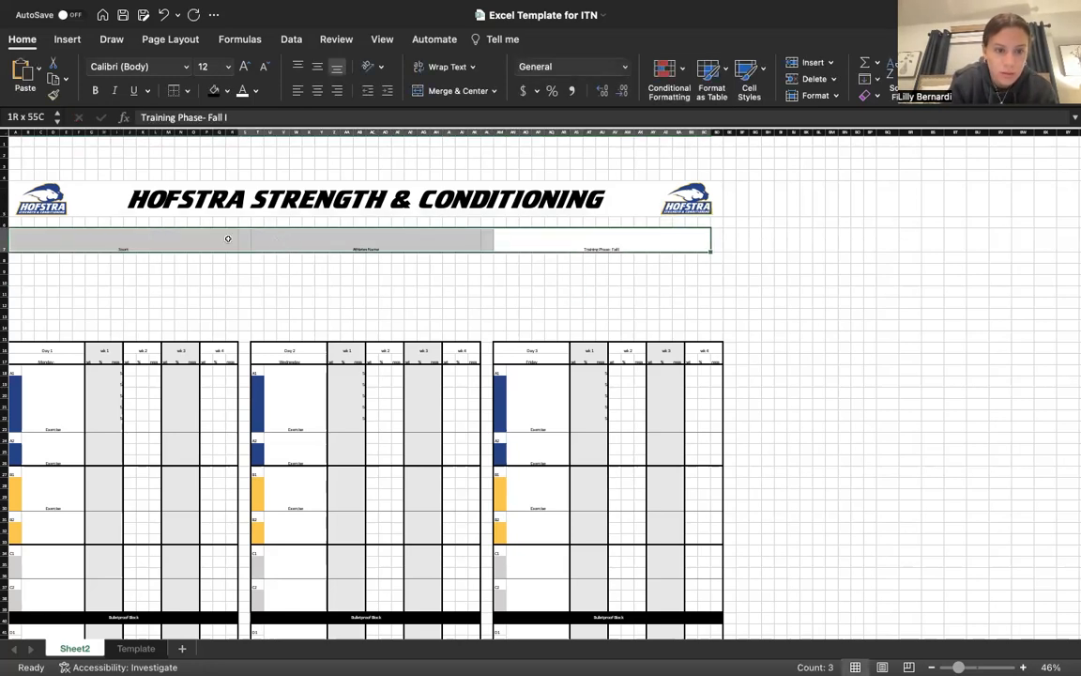
click(318, 67)
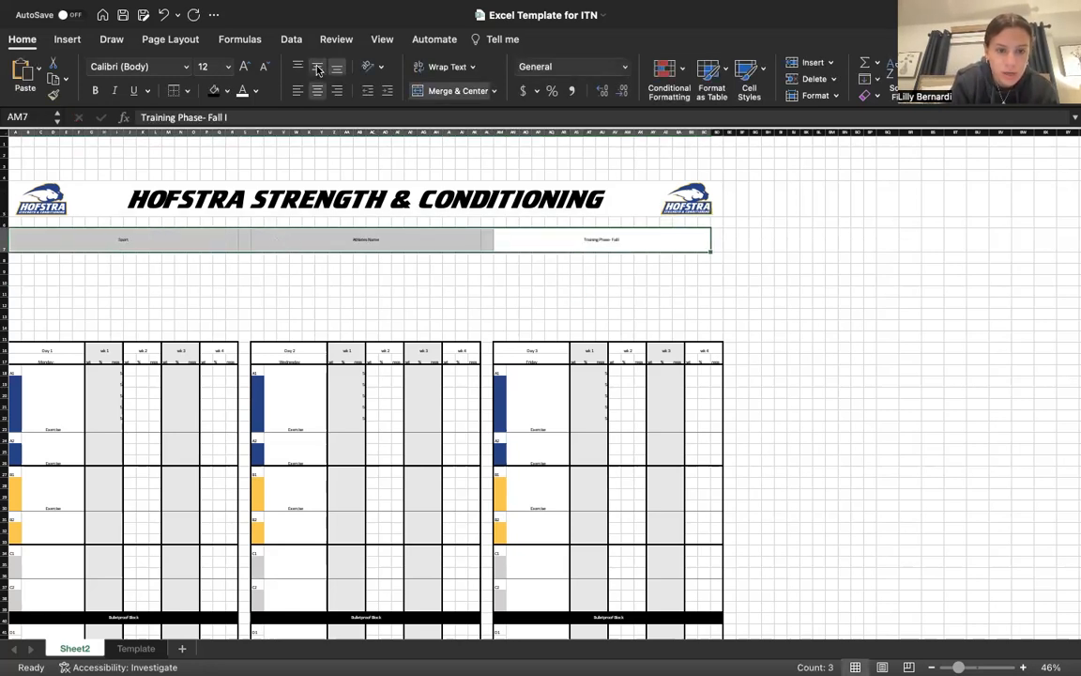
click(227, 67)
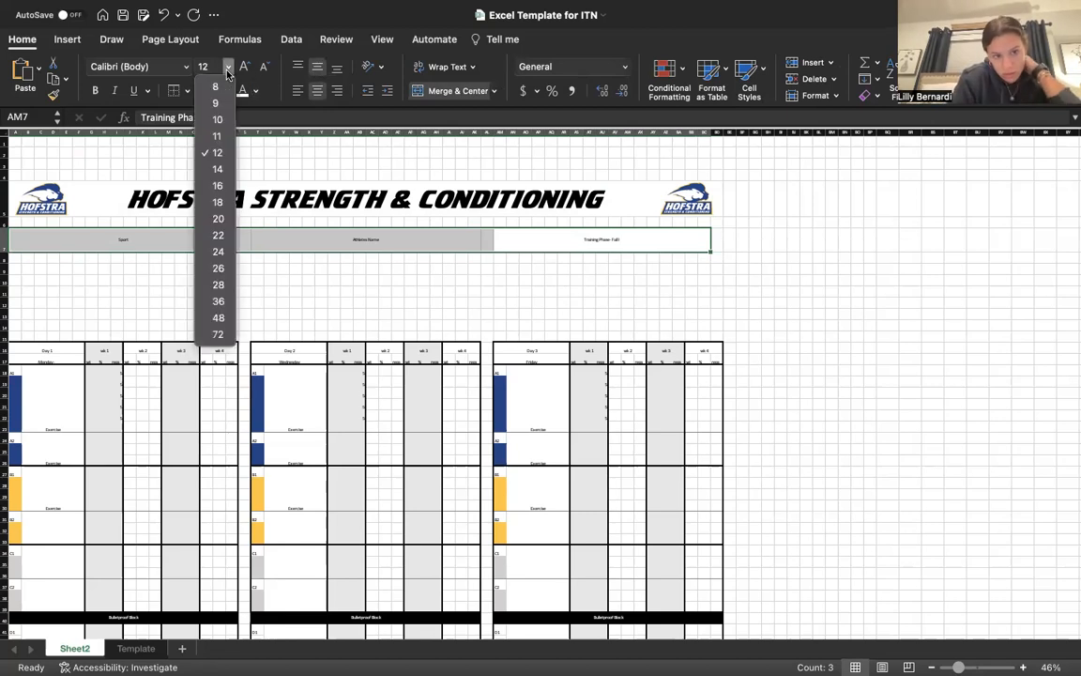
click(220, 268)
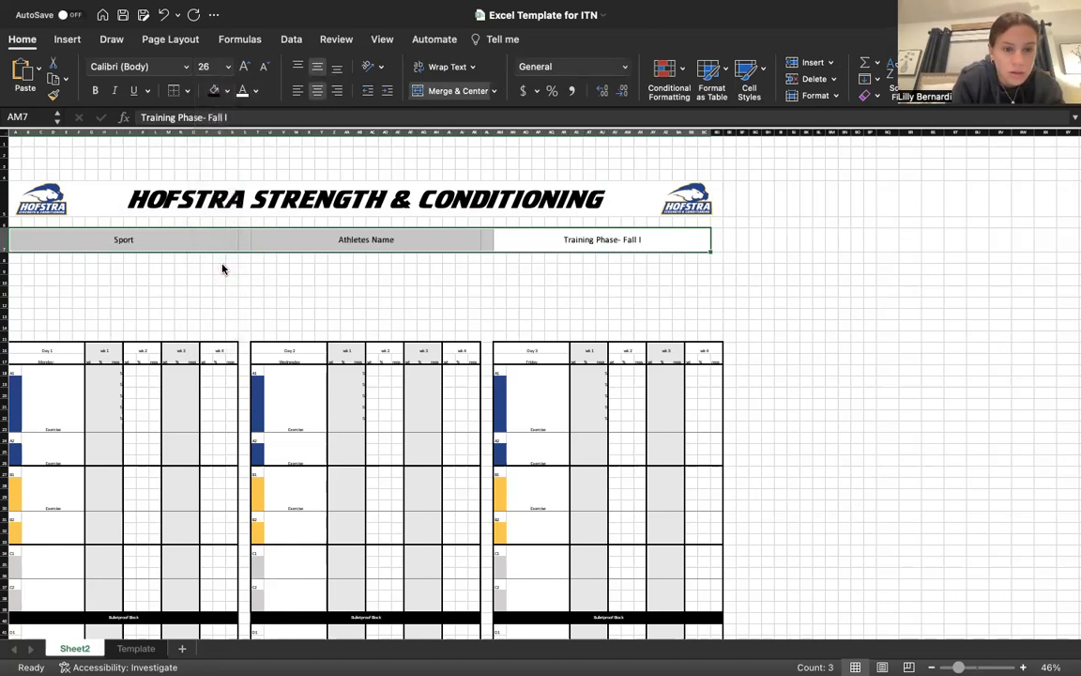
click(94, 91)
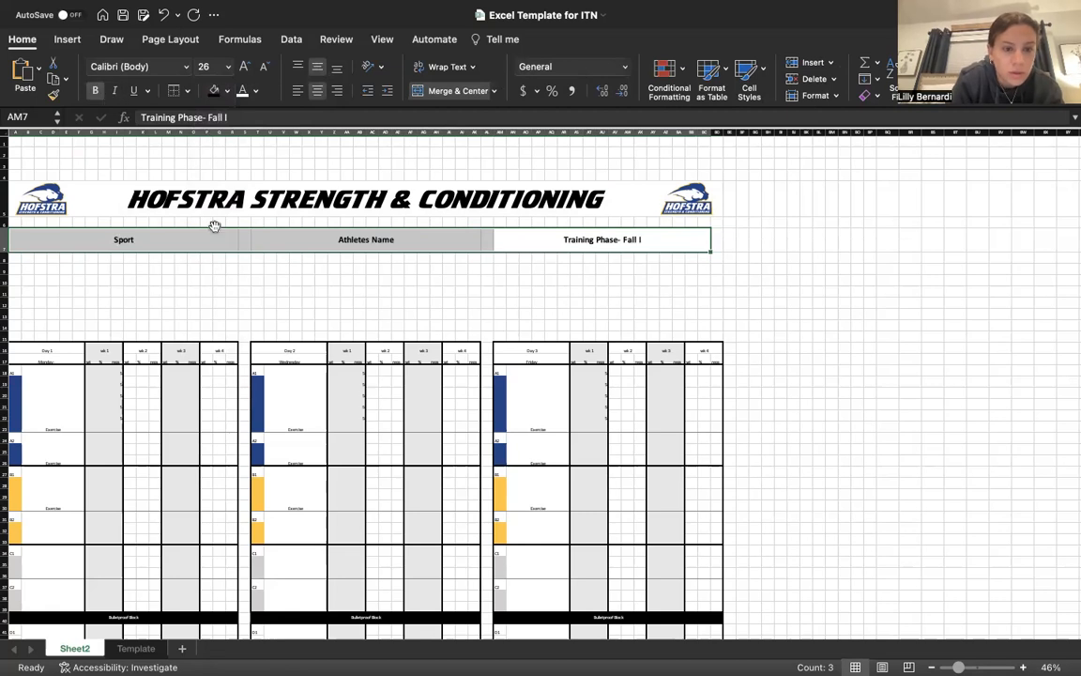
click(357, 326)
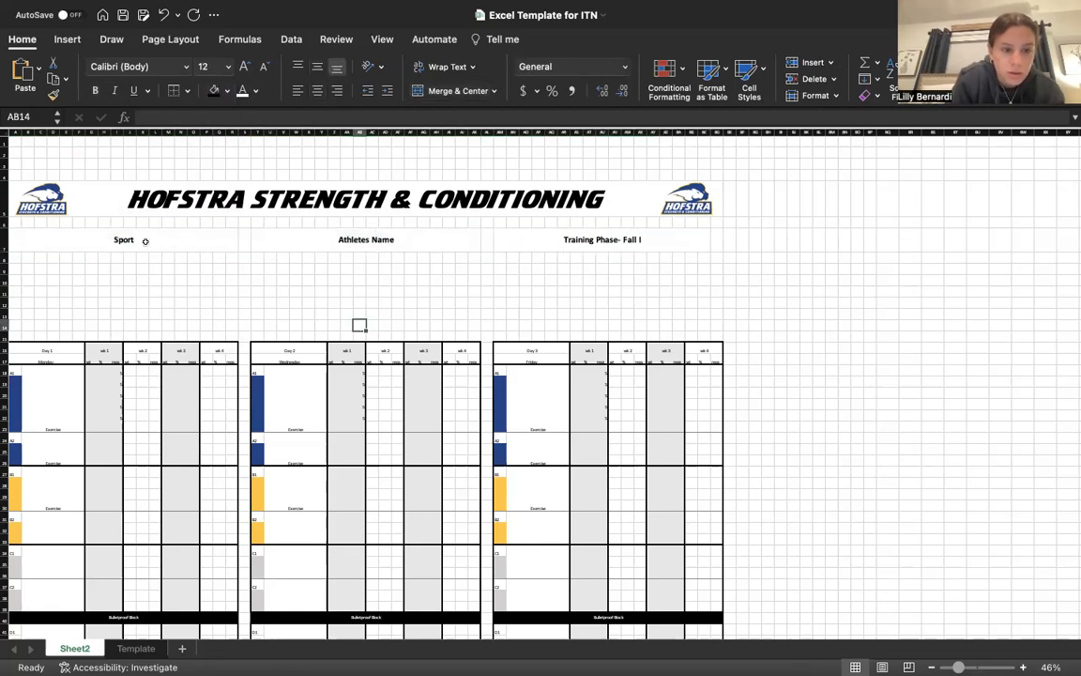
Step: Fill the Sport header with the team blue and the Training Phase header with the team gold
click(145, 241)
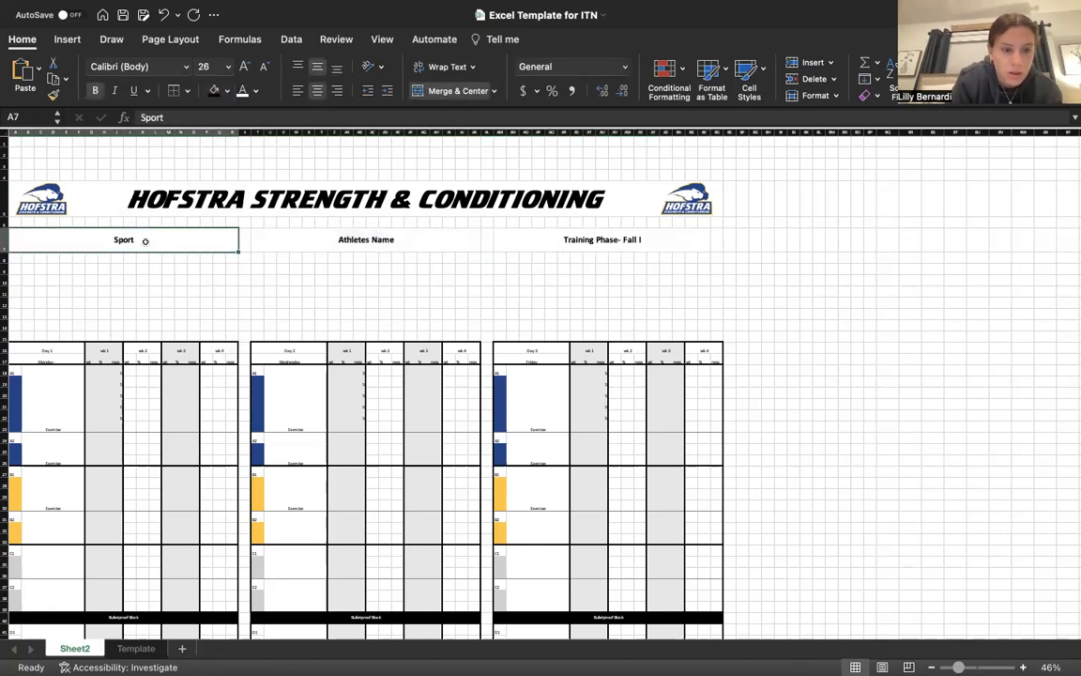
click(227, 90)
click(232, 302)
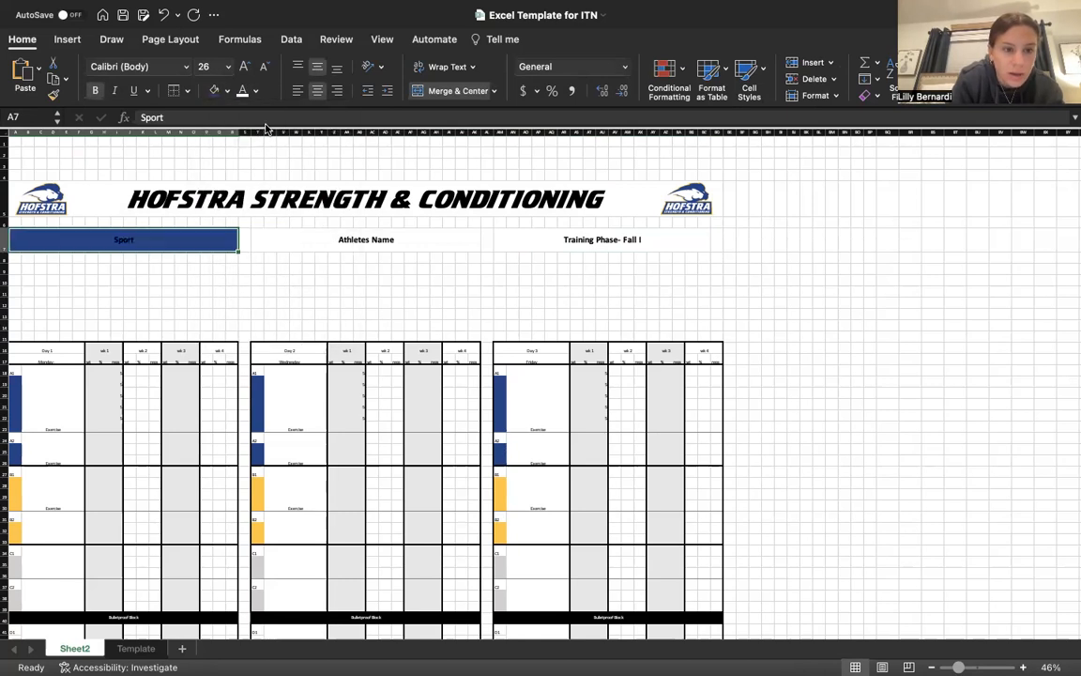
click(594, 240)
click(226, 90)
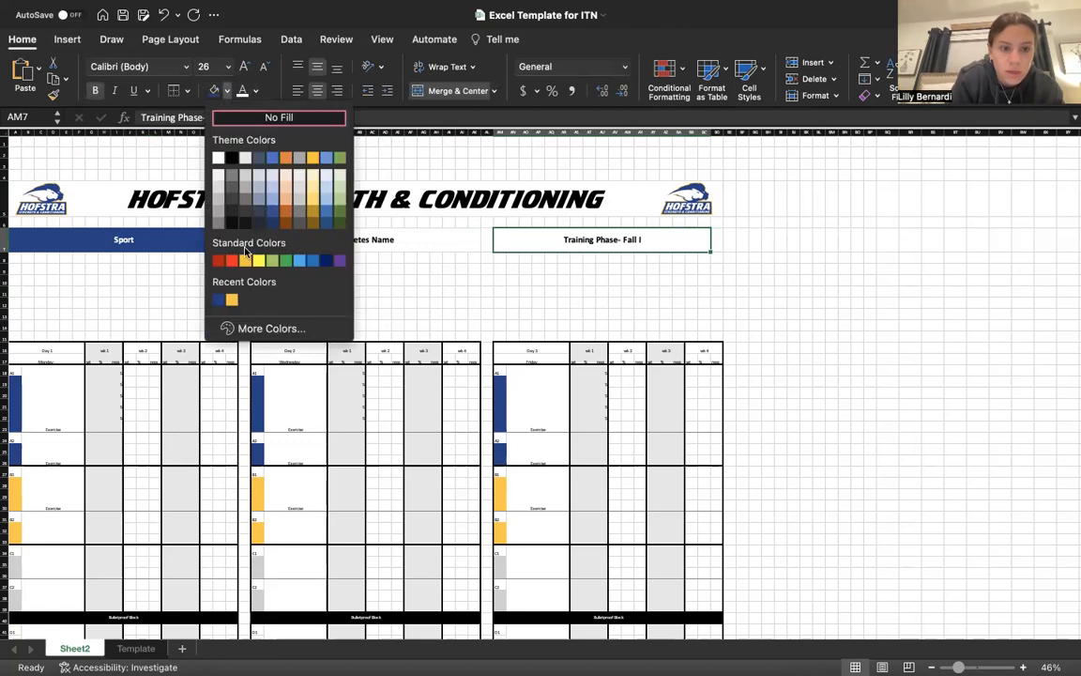
click(232, 299)
click(423, 291)
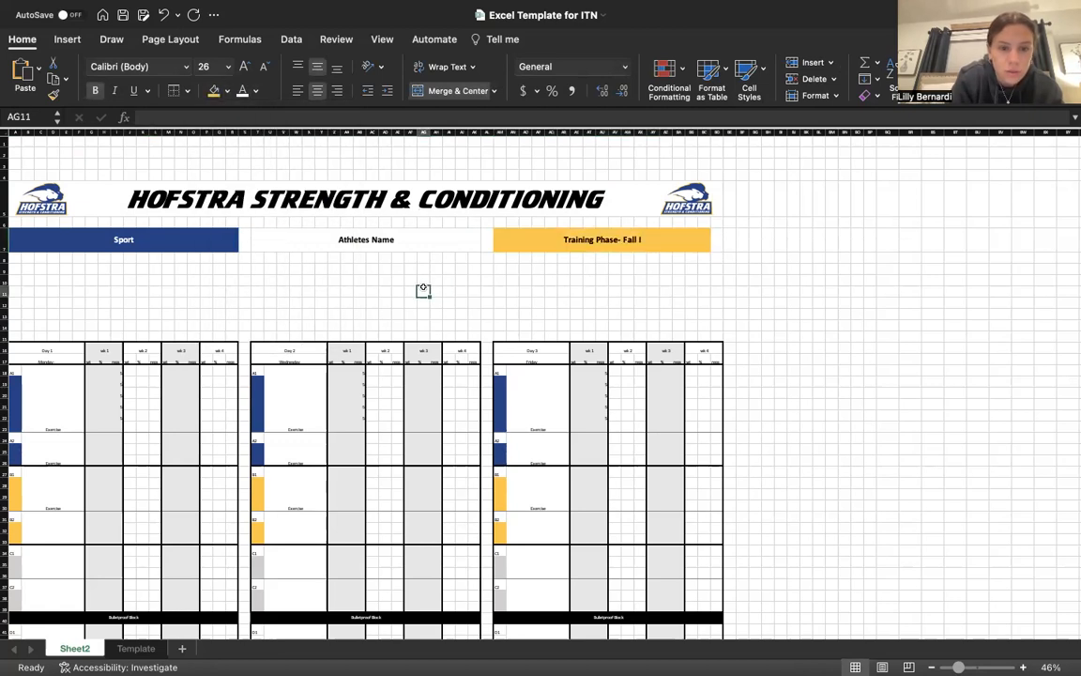
Step: Fill the Athletes Name header with light grey
click(425, 239)
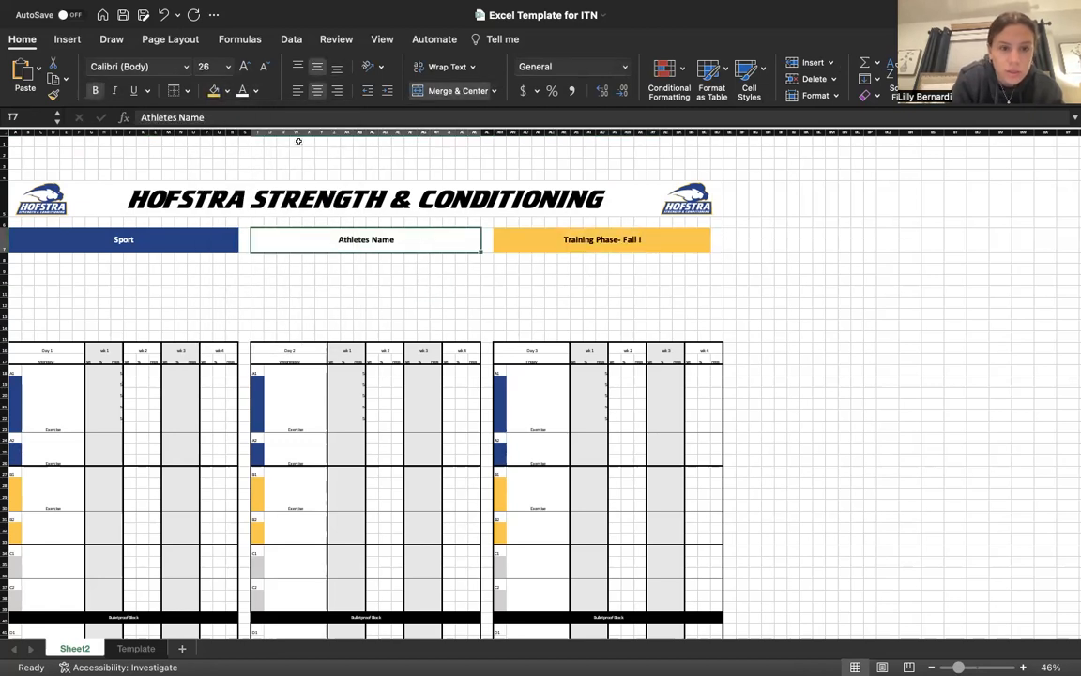
click(226, 90)
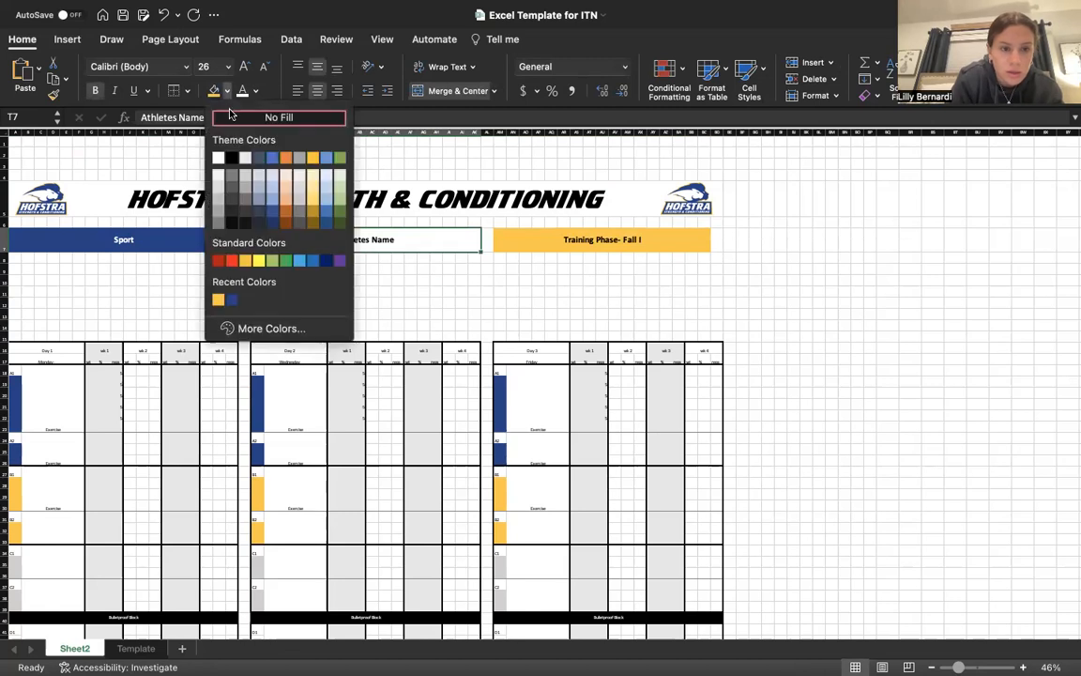
click(219, 165)
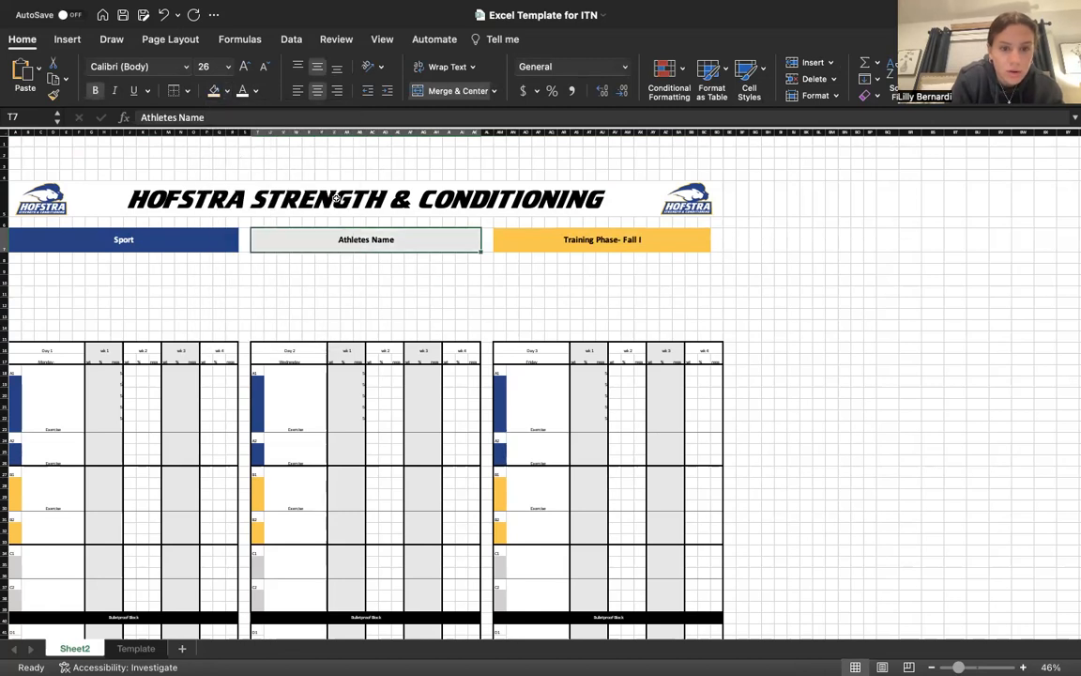
click(437, 301)
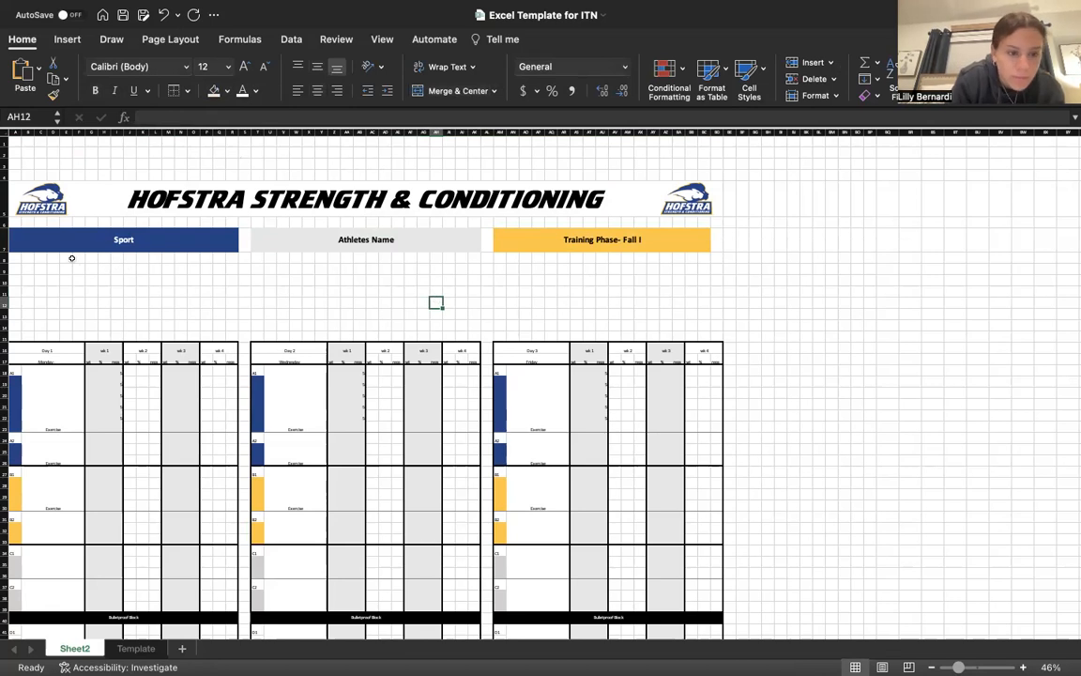
Step: Merge and centre A9:R9, T9:AK9 and AM9:BC9 as separate cells beneath the coloured headers
drag(14, 257, 147, 268)
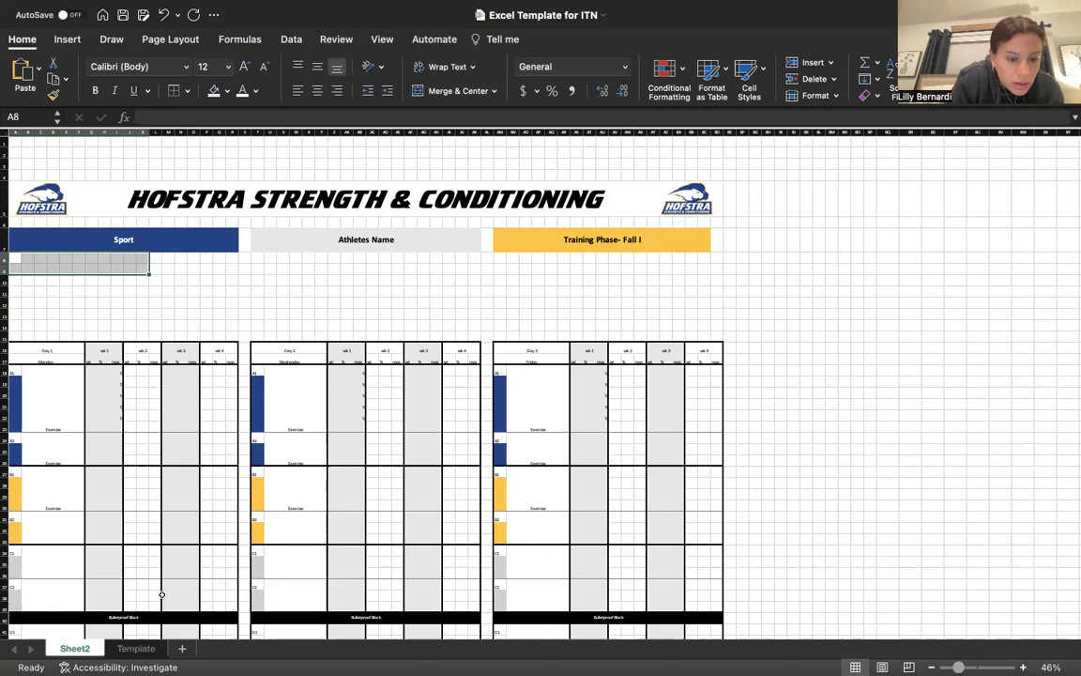
click(141, 526)
drag(12, 268, 239, 270)
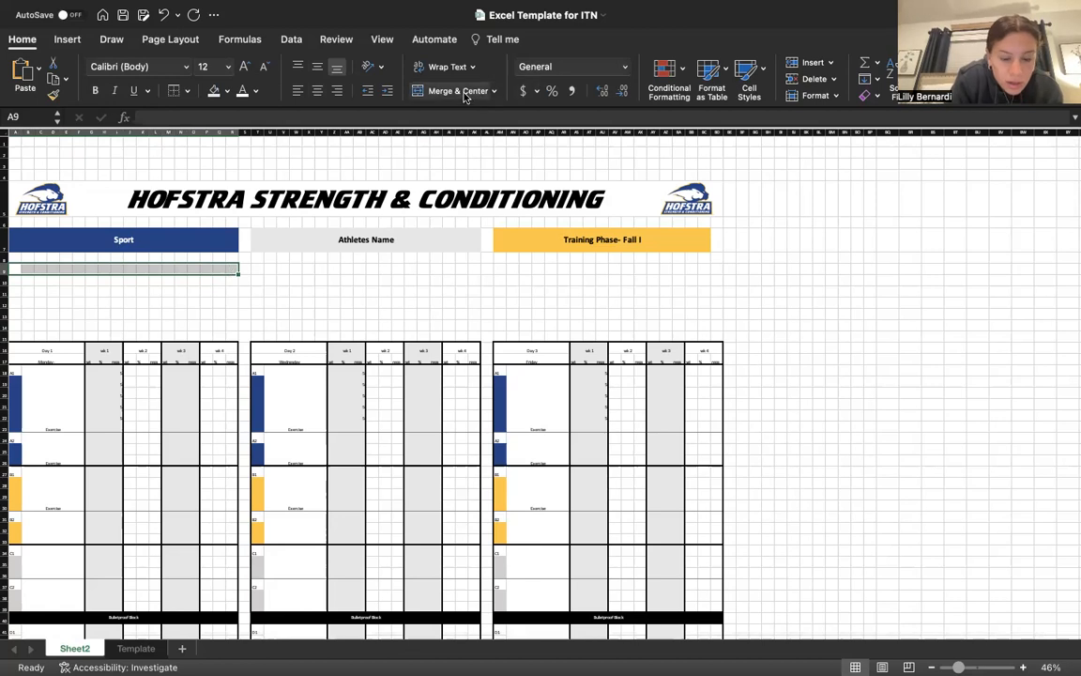
drag(258, 270, 702, 269)
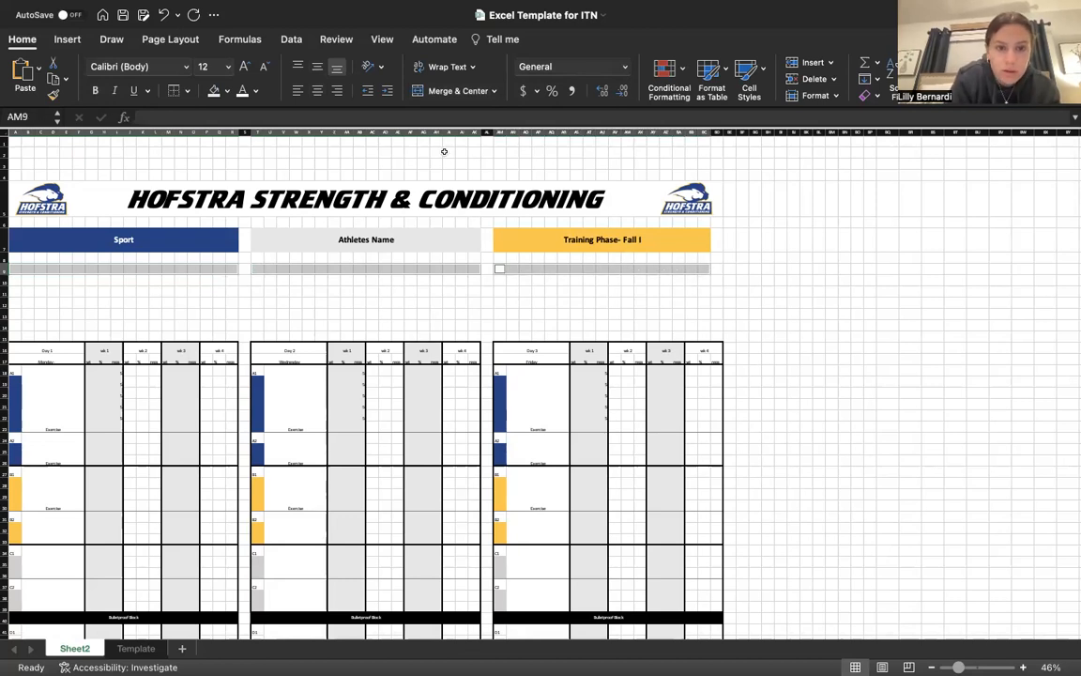
click(453, 91)
Step: Enter Prehabs & Warm-up in merged cell A9 and copy it into the merged cells at T9 and AM9
click(190, 268)
text(Prehabs)
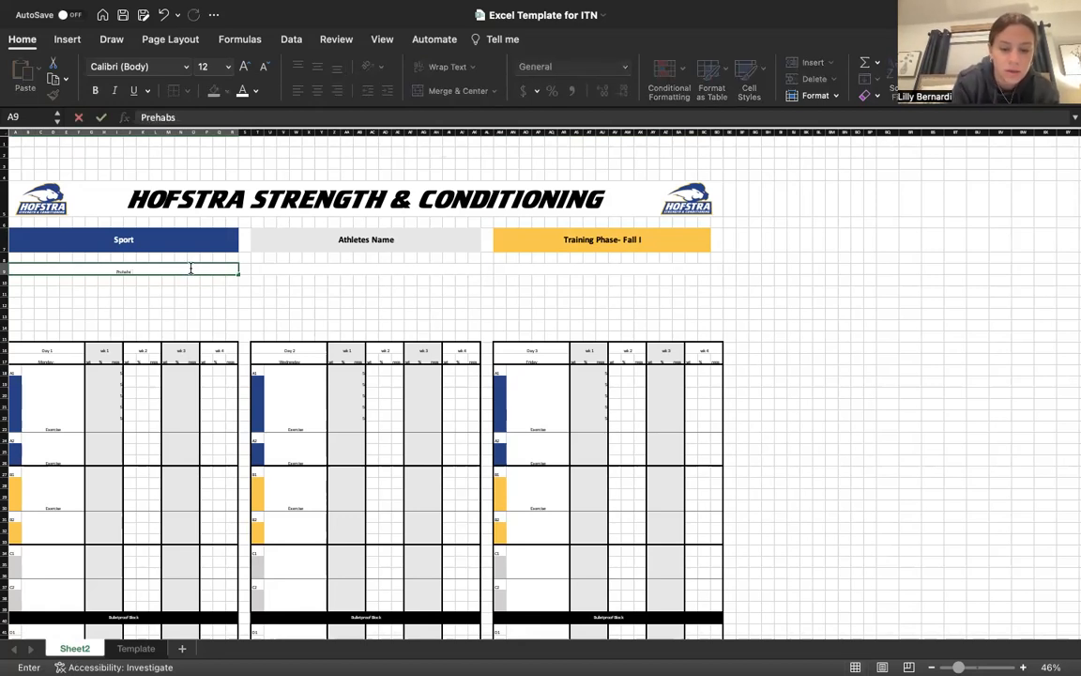
text( & Warm-up)
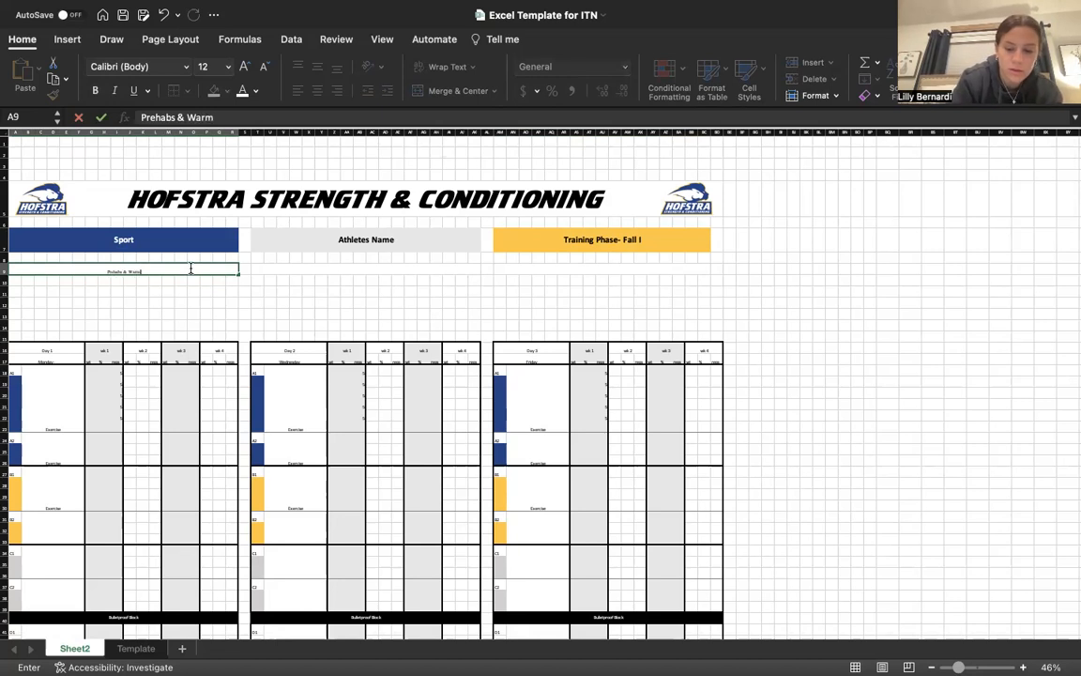
click(194, 301)
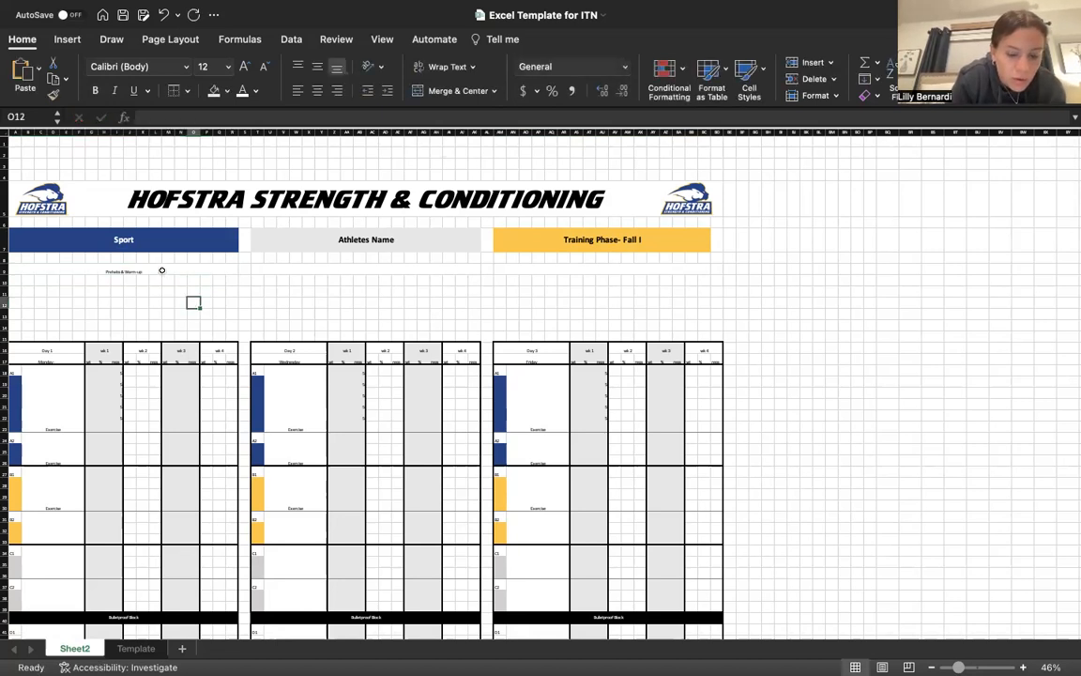
click(161, 270)
key(super+c)
click(307, 270)
key(super+v)
click(549, 271)
key(super+v)
click(485, 302)
Step: Format the three Prehabs & Warm-up headings in row 9 as bold, underlined 16-point text, centred vertically
click(352, 273)
drag(352, 274, 617, 268)
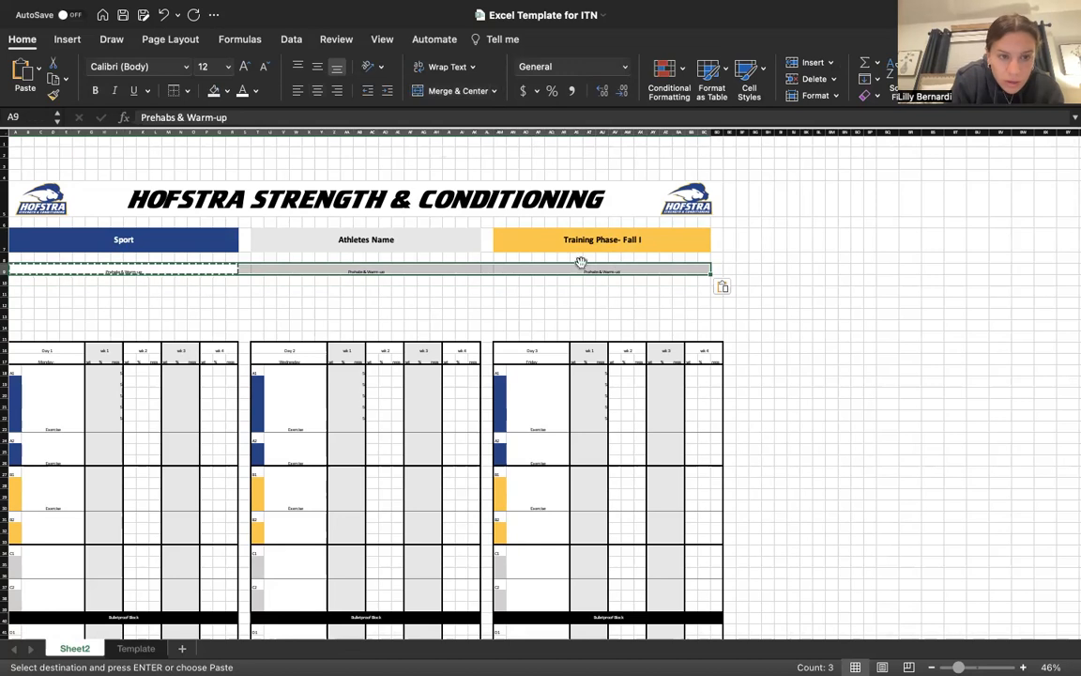
click(95, 89)
click(133, 90)
click(227, 67)
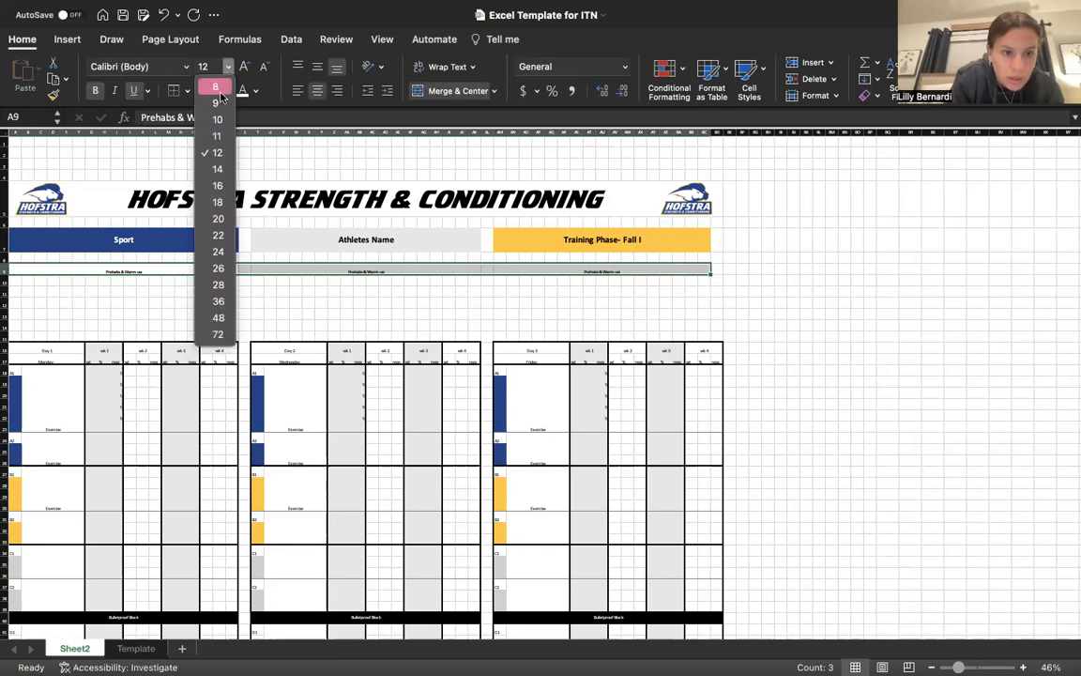
click(217, 169)
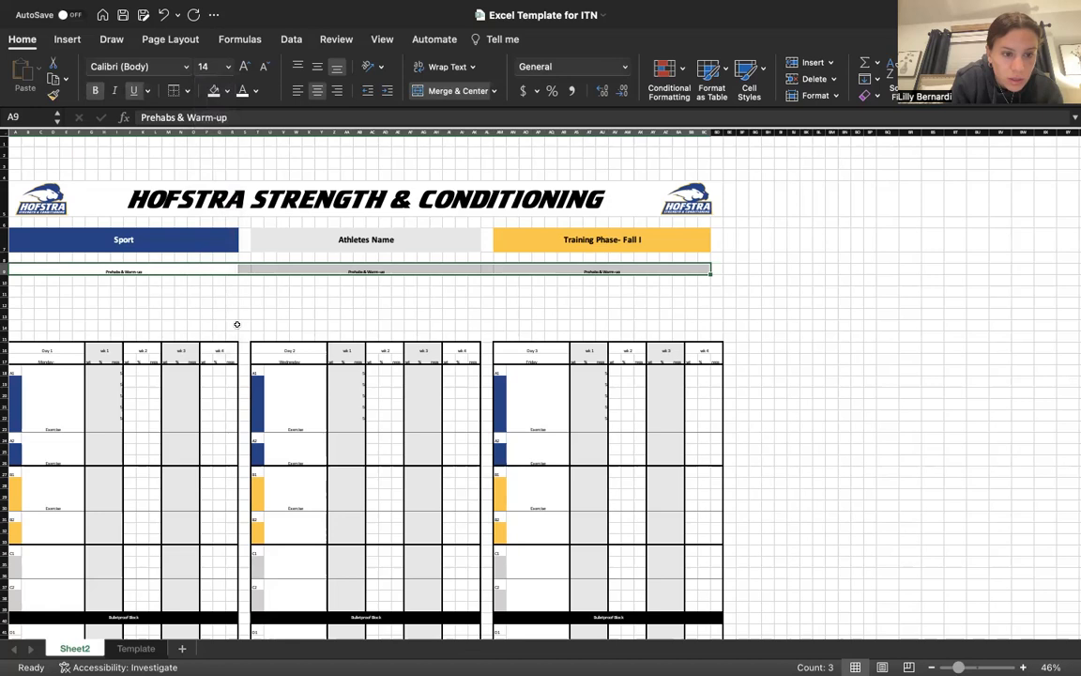
click(317, 67)
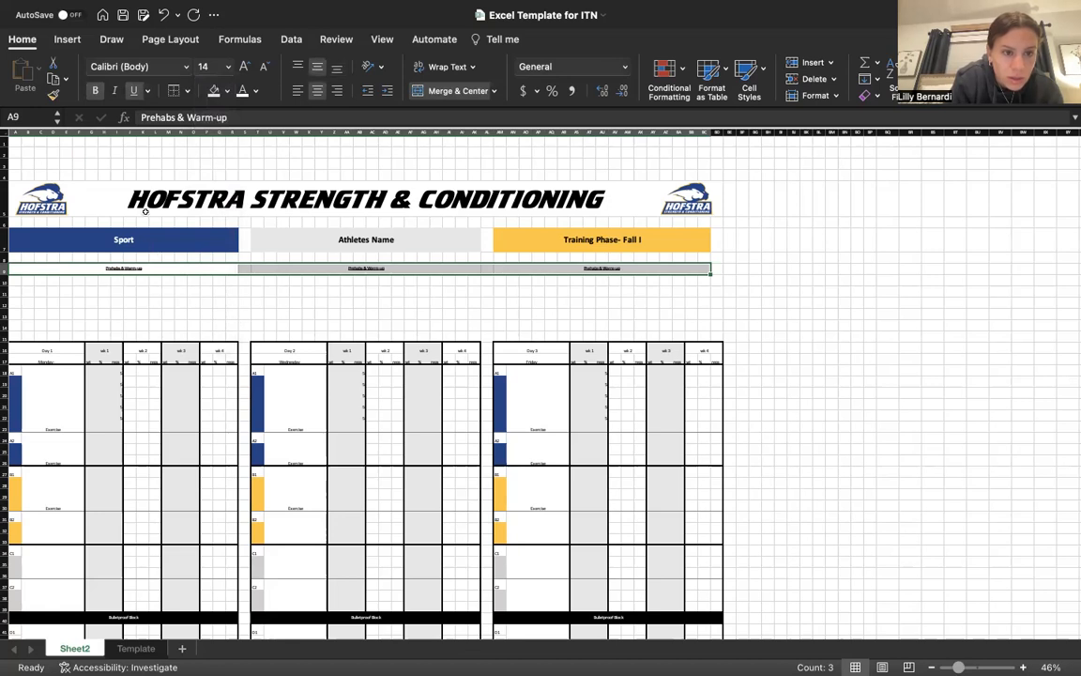
click(227, 67)
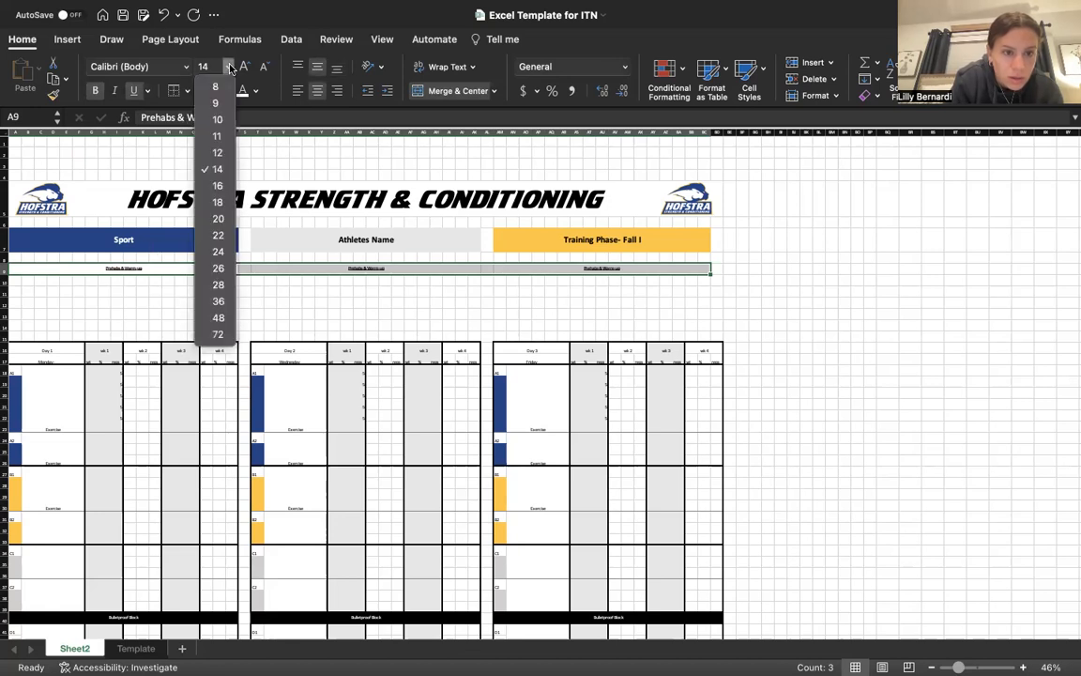
click(216, 186)
click(229, 282)
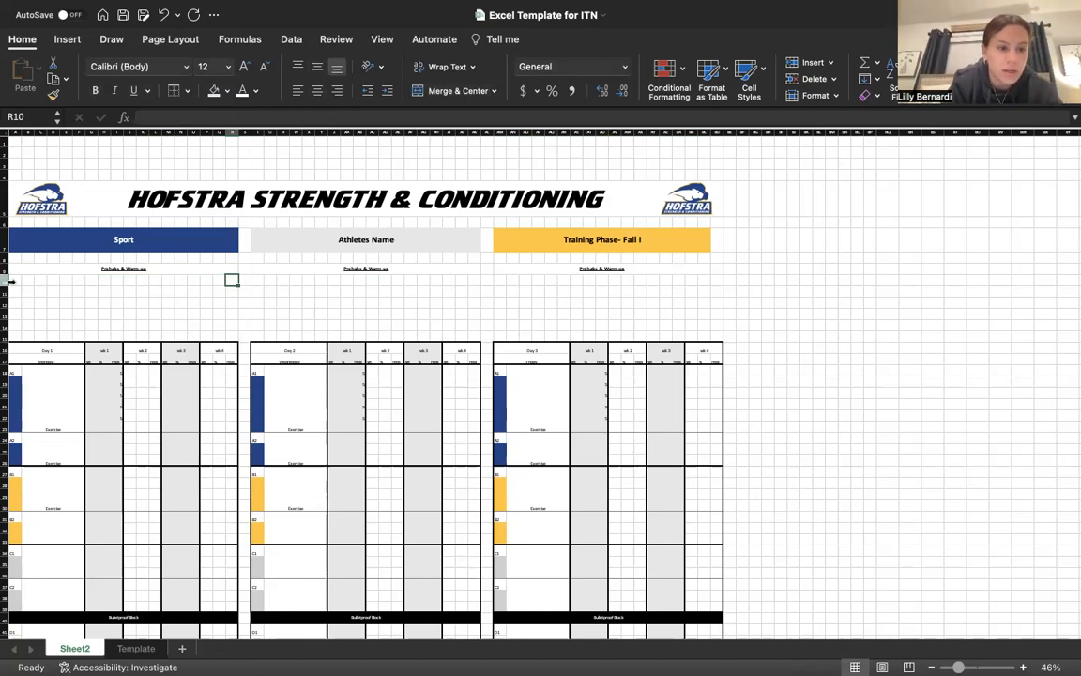
drag(15, 281, 75, 280)
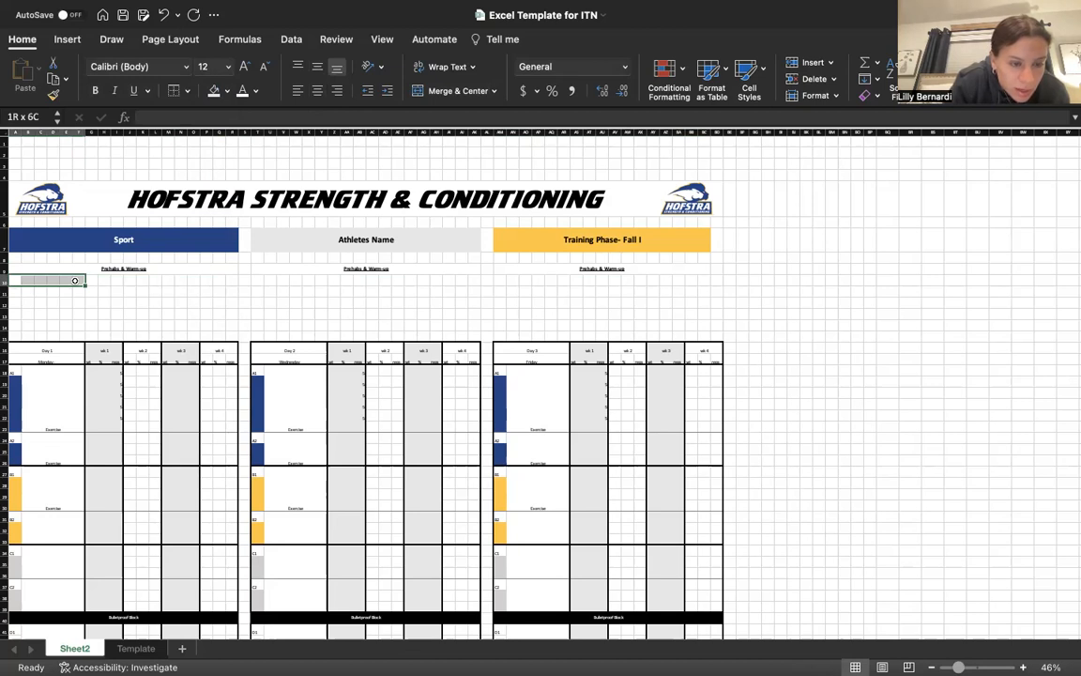
drag(75, 280, 75, 280)
click(91, 302)
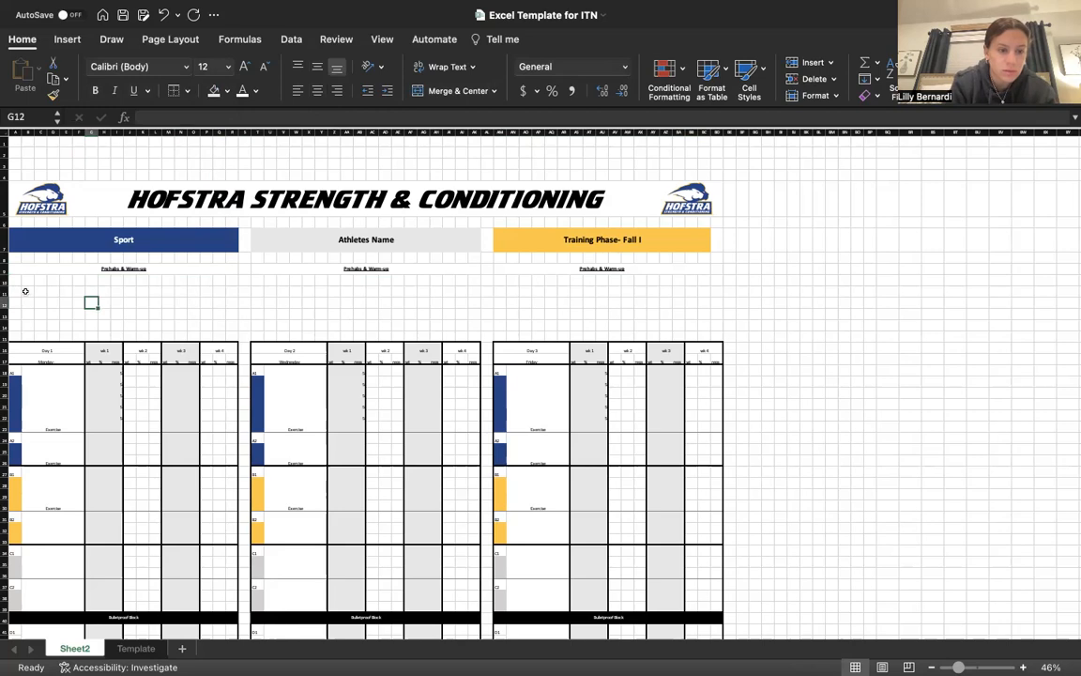
Step: Set the text of the Day 1 table, from its heading row 16 down to the C2 block, to 16 points
scroll(206, 300, down, 5)
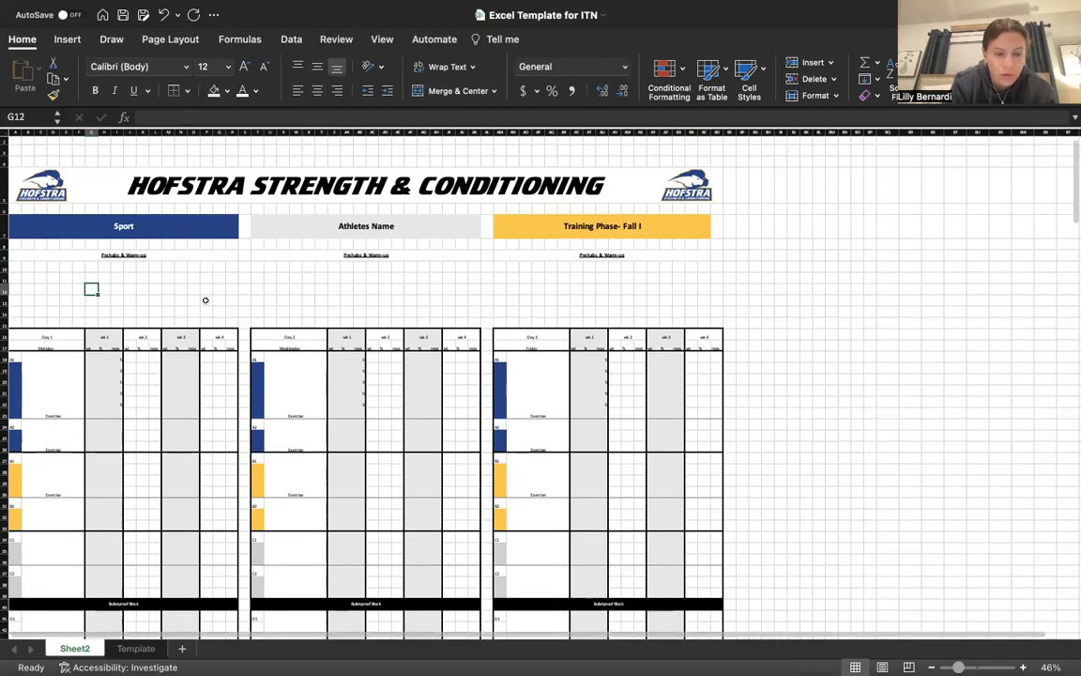
scroll(206, 300, up, 5)
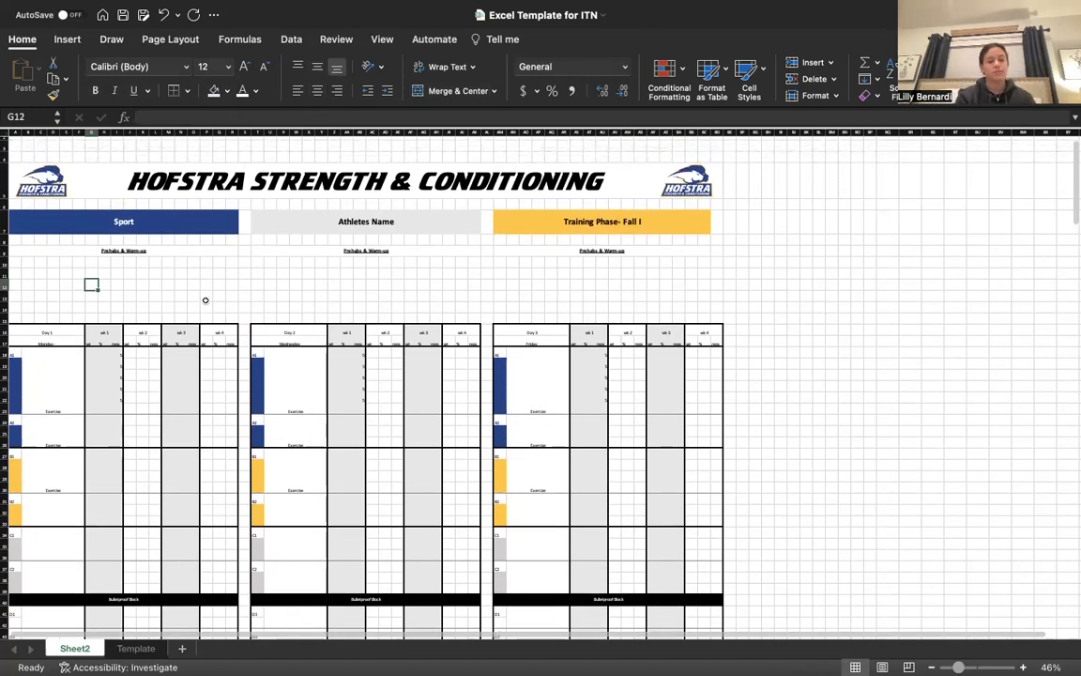
click(50, 331)
drag(51, 331, 206, 566)
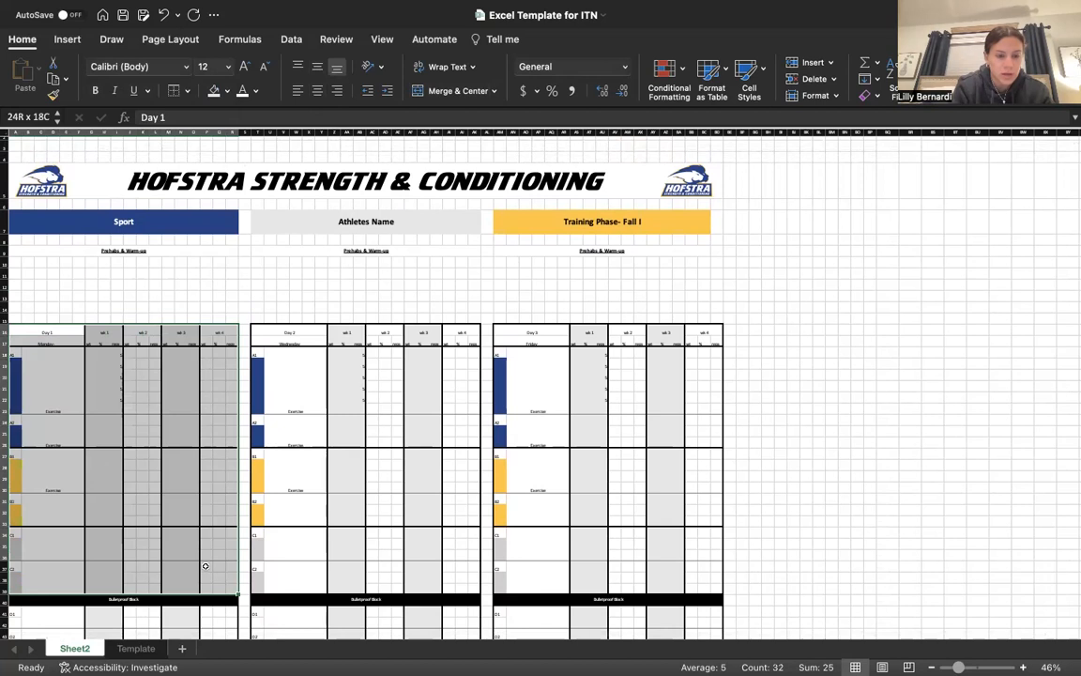
click(227, 67)
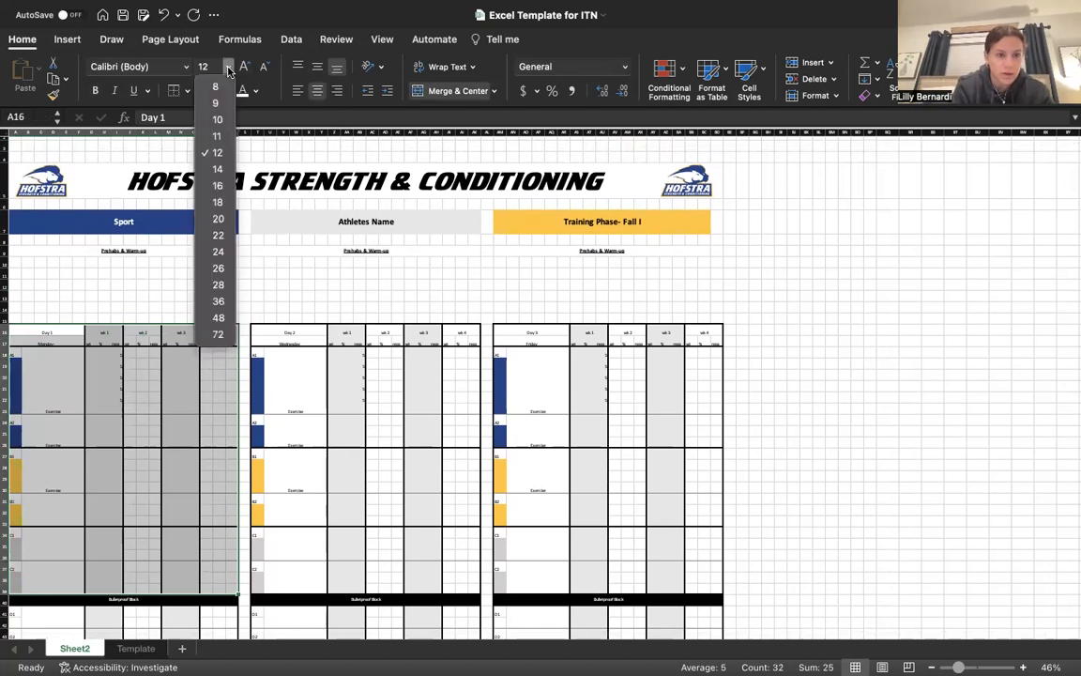
click(217, 169)
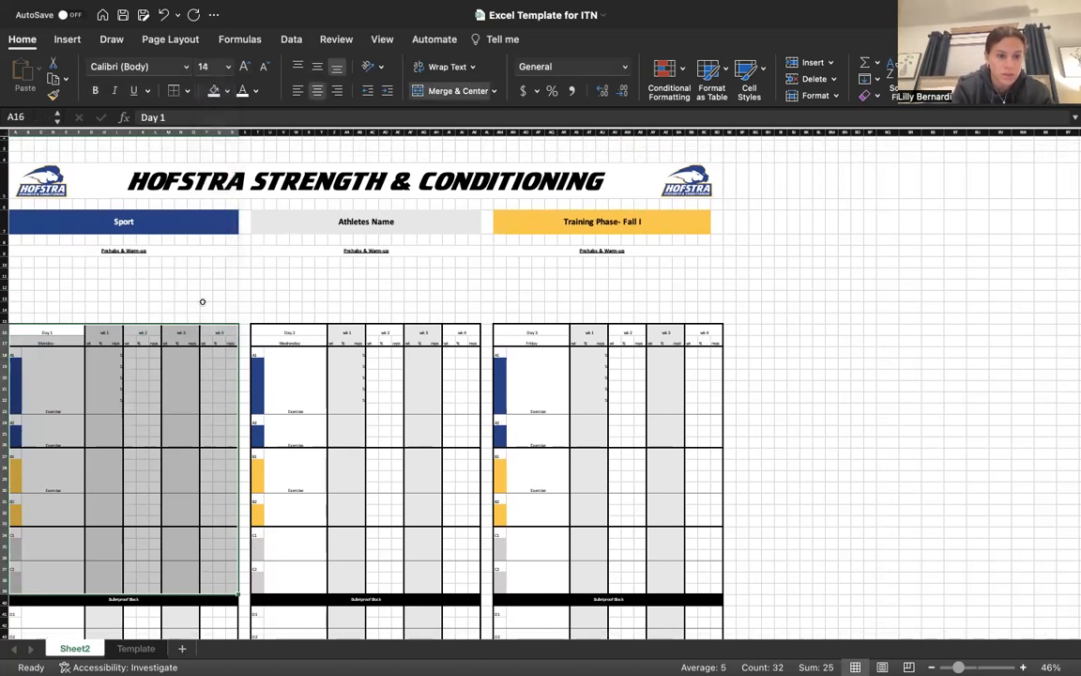
click(227, 66)
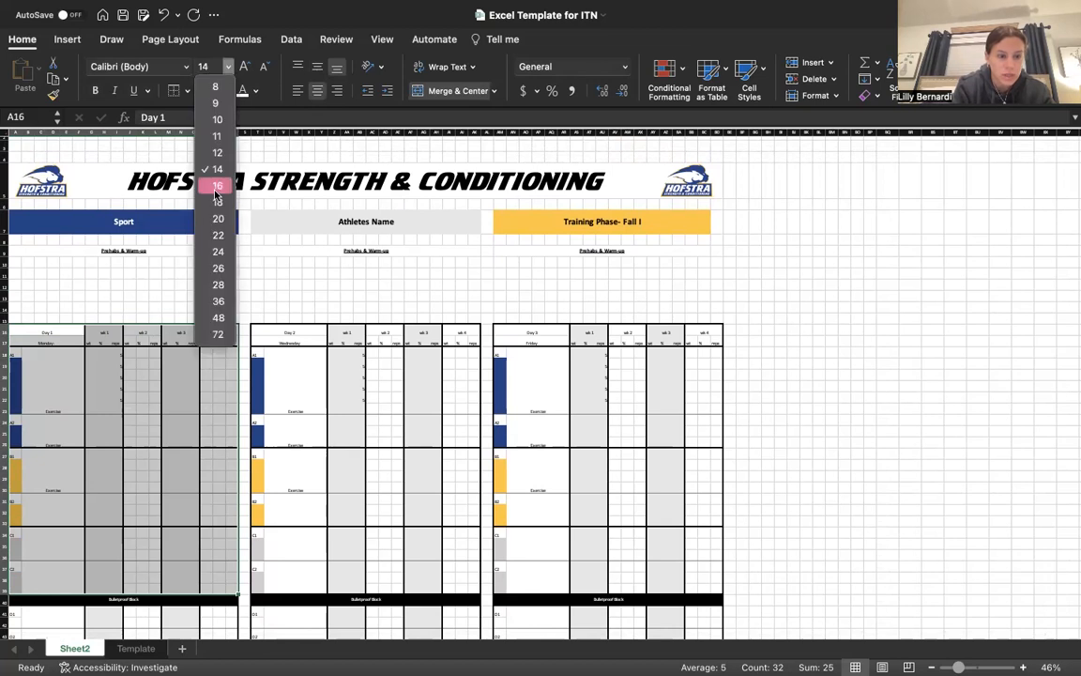
click(217, 187)
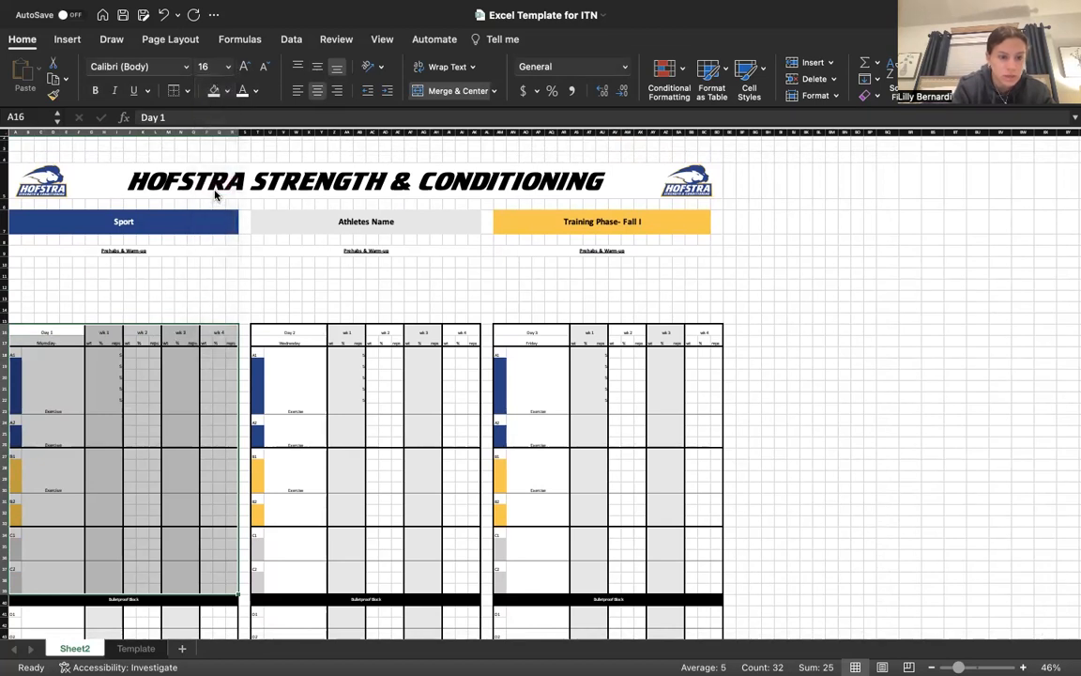
Step: Top-align the exercise cells from block A1 through C2 in the Day 1, Day 2 and Day 3 tables
click(181, 418)
drag(56, 381, 53, 589)
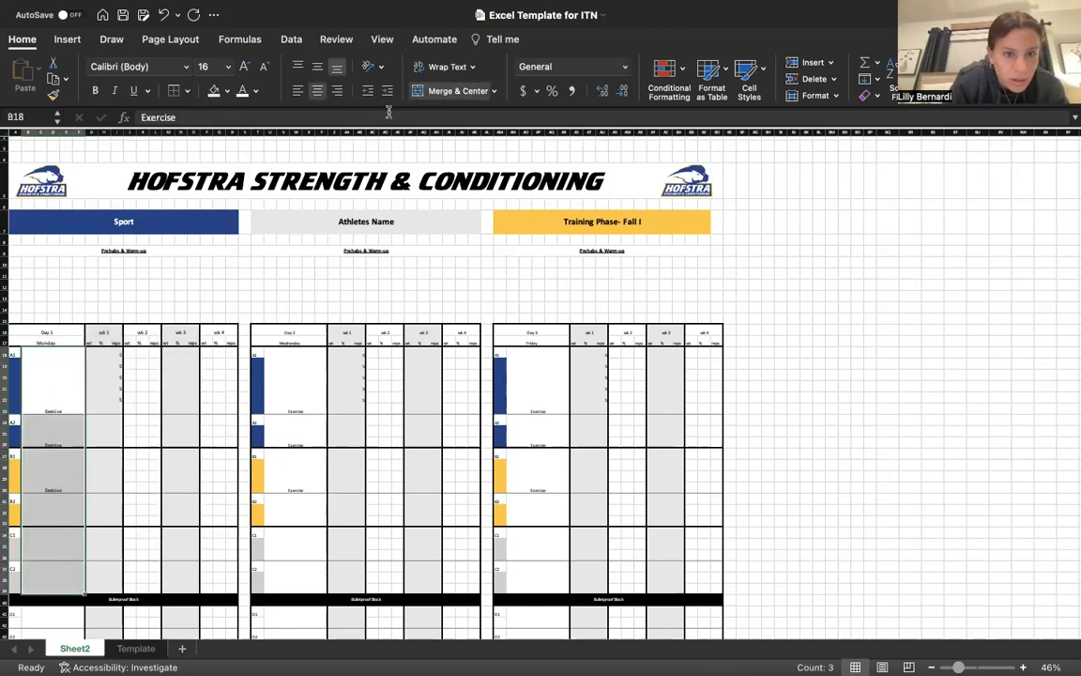
click(317, 66)
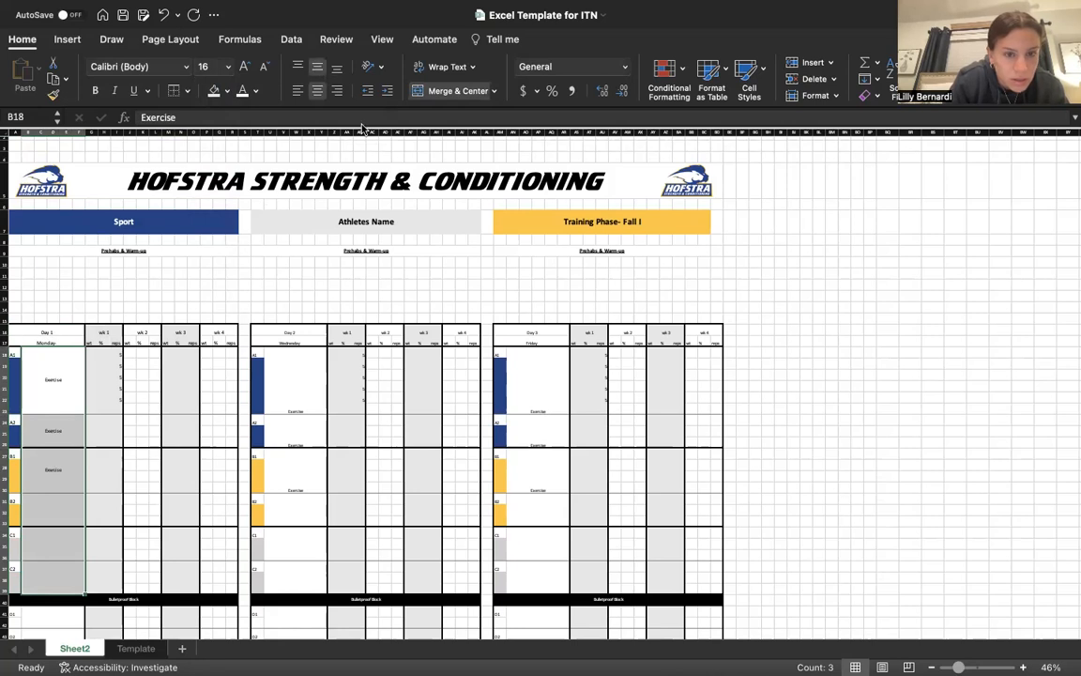
click(297, 67)
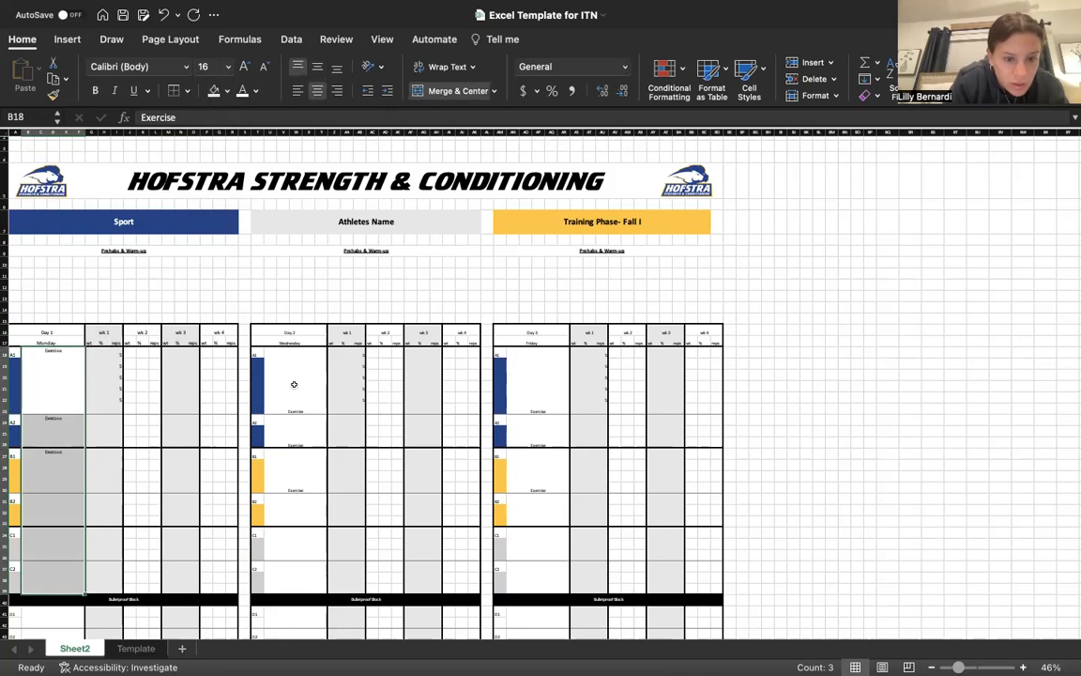
drag(300, 371, 300, 589)
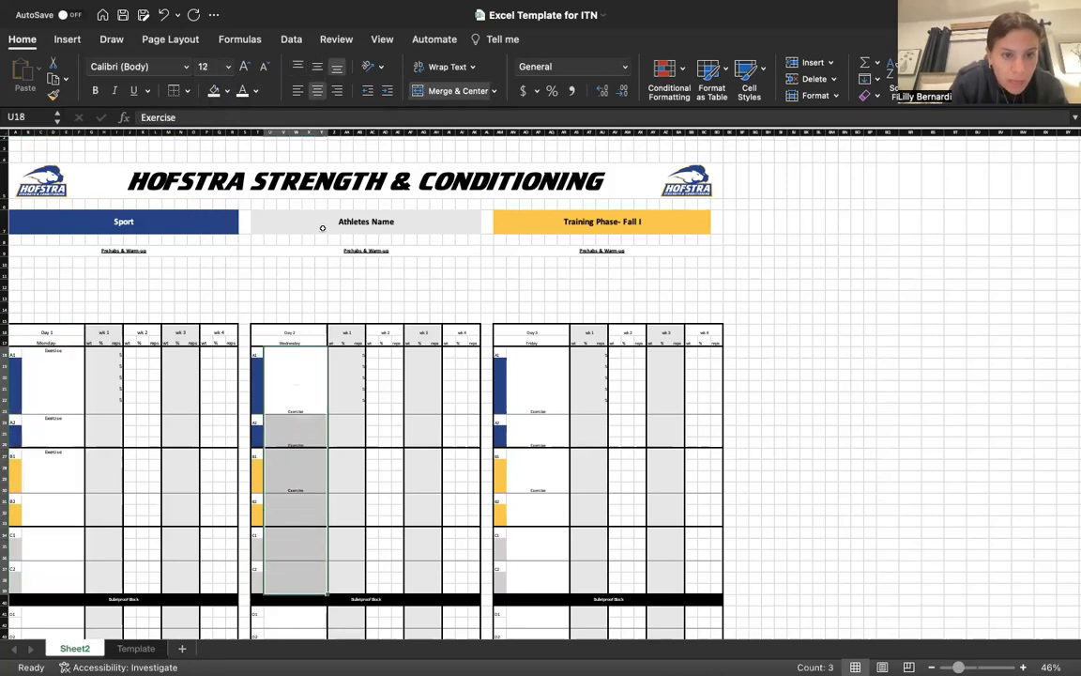
click(298, 67)
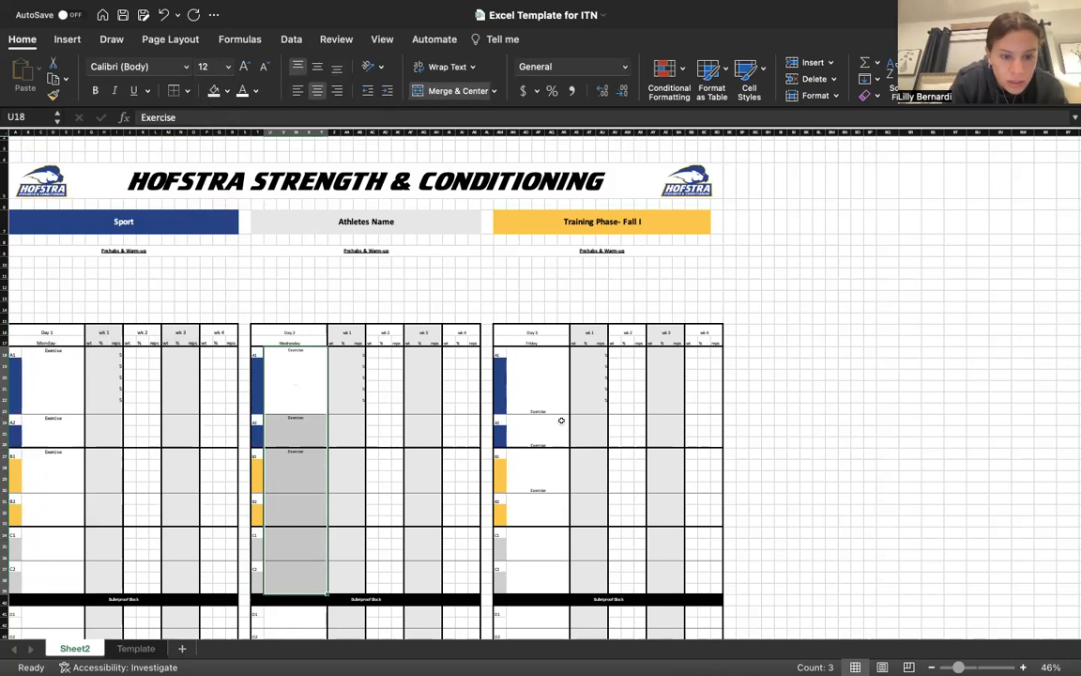
drag(537, 415, 536, 564)
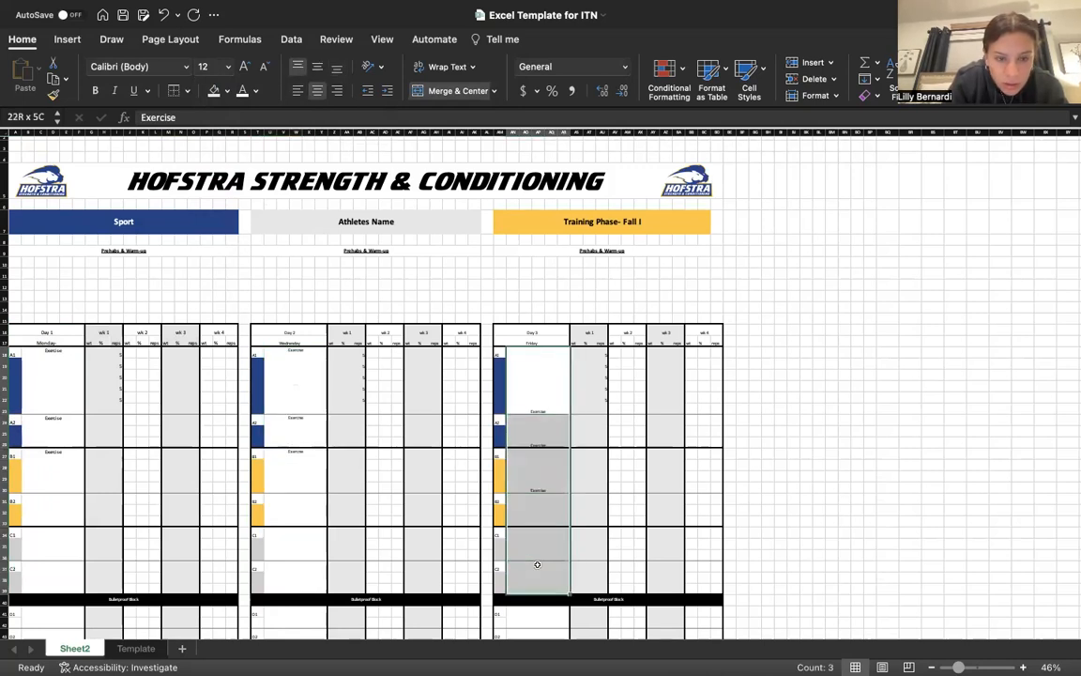
click(298, 67)
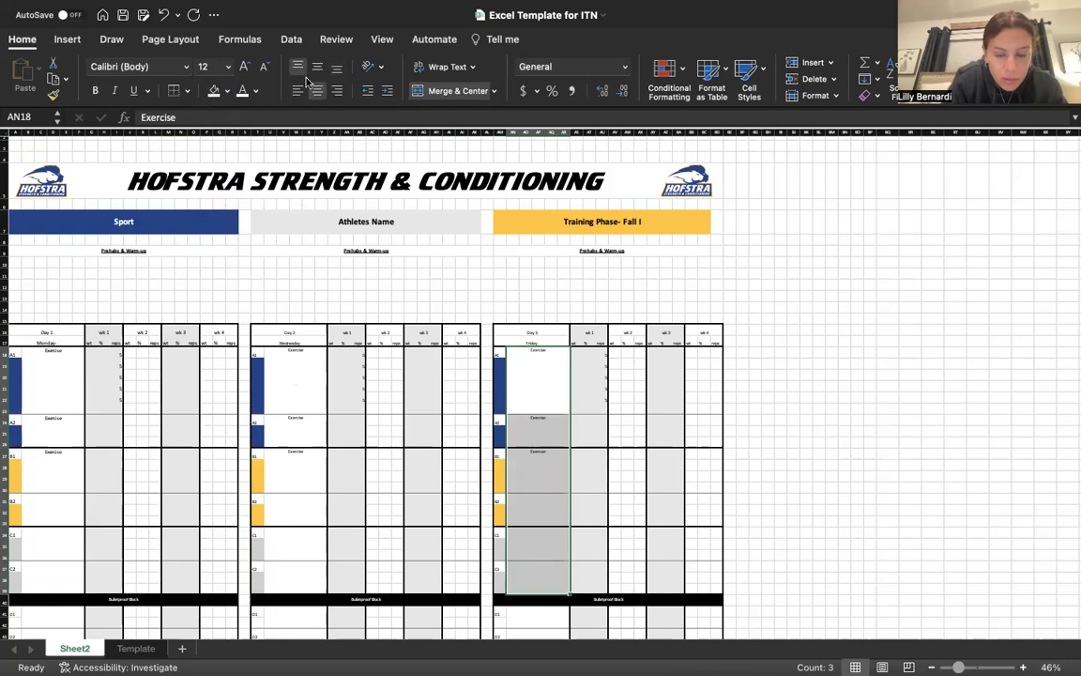
click(647, 429)
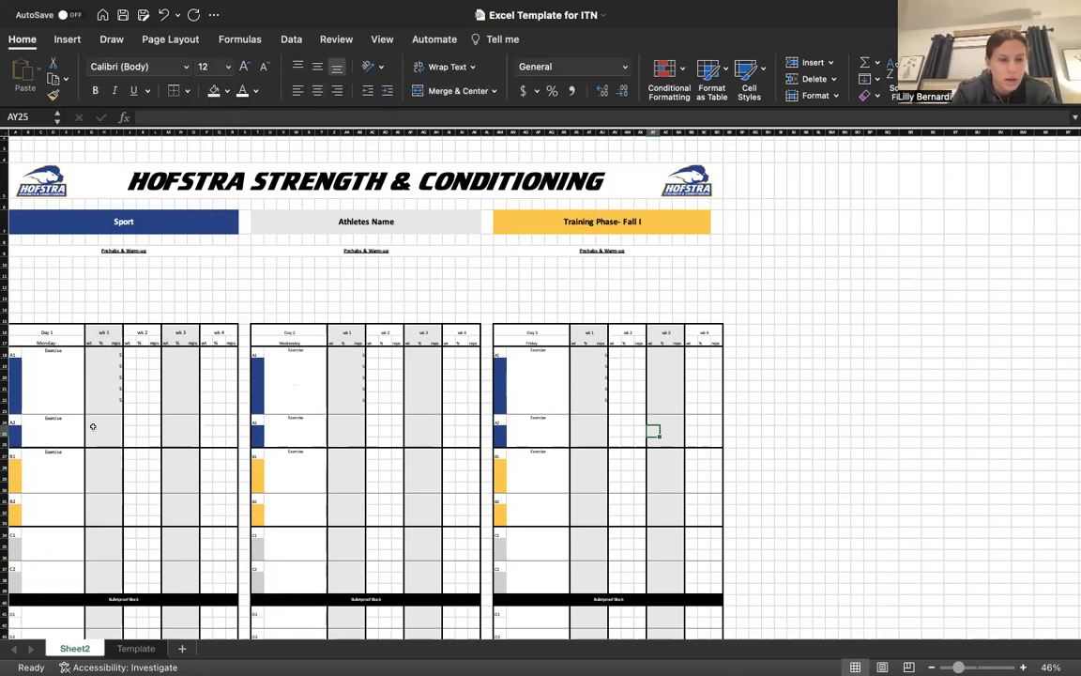
Step: Enter Shoulders Elevated Single Leg Glute Bridge as the A2 exercise for Day 1 in cell B24
click(61, 428)
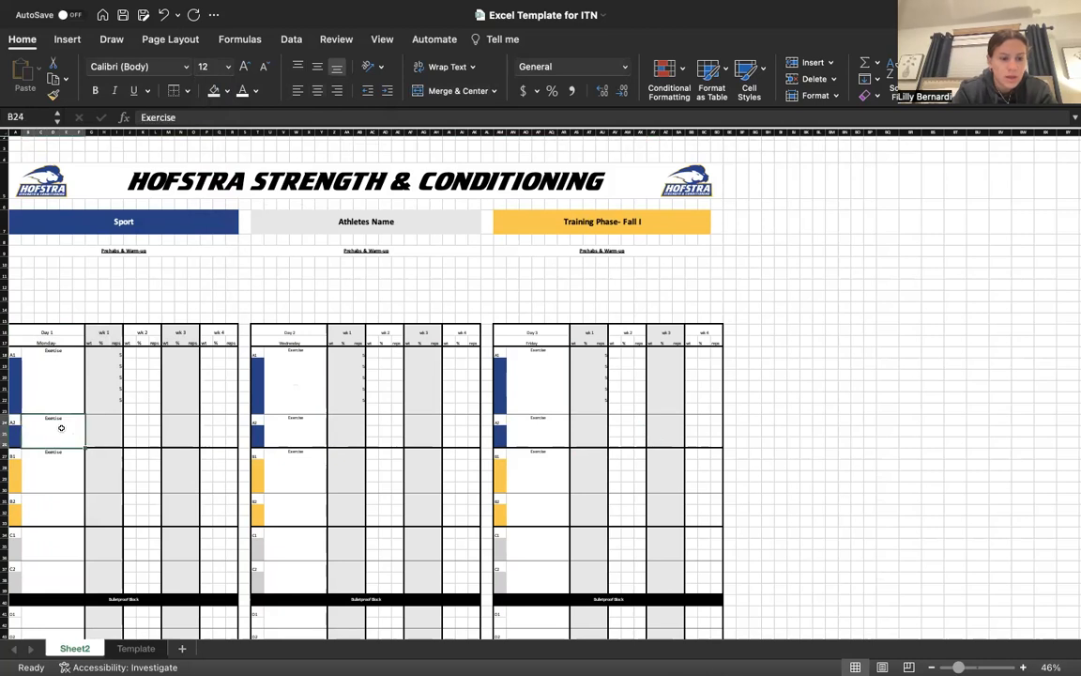
text(Shoulders)
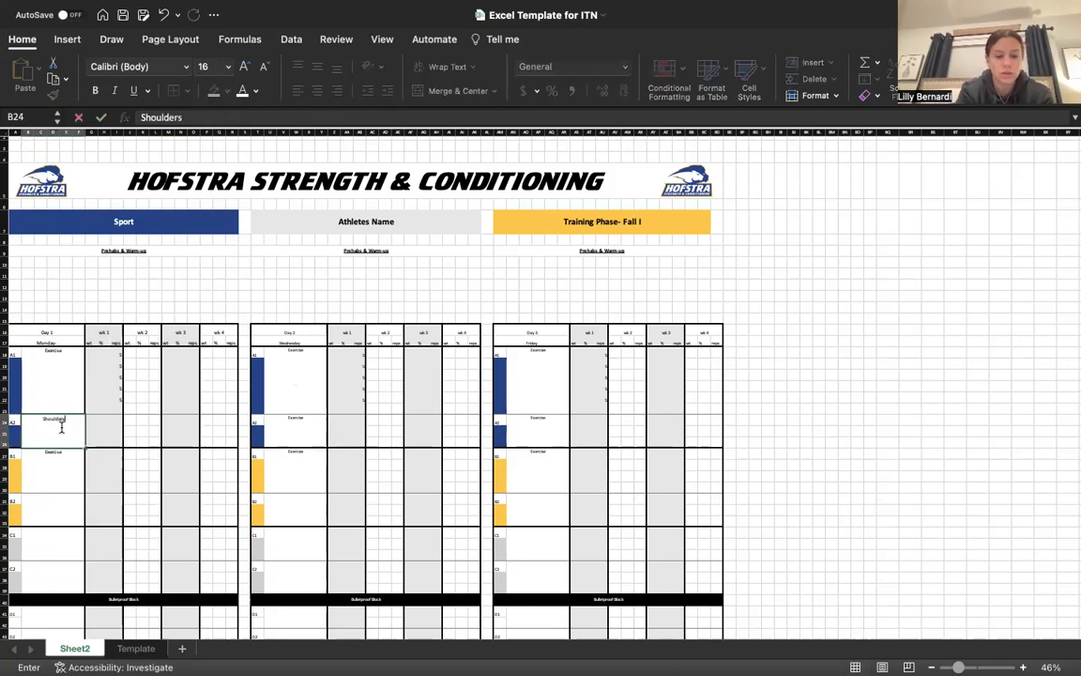
text( Elevate)
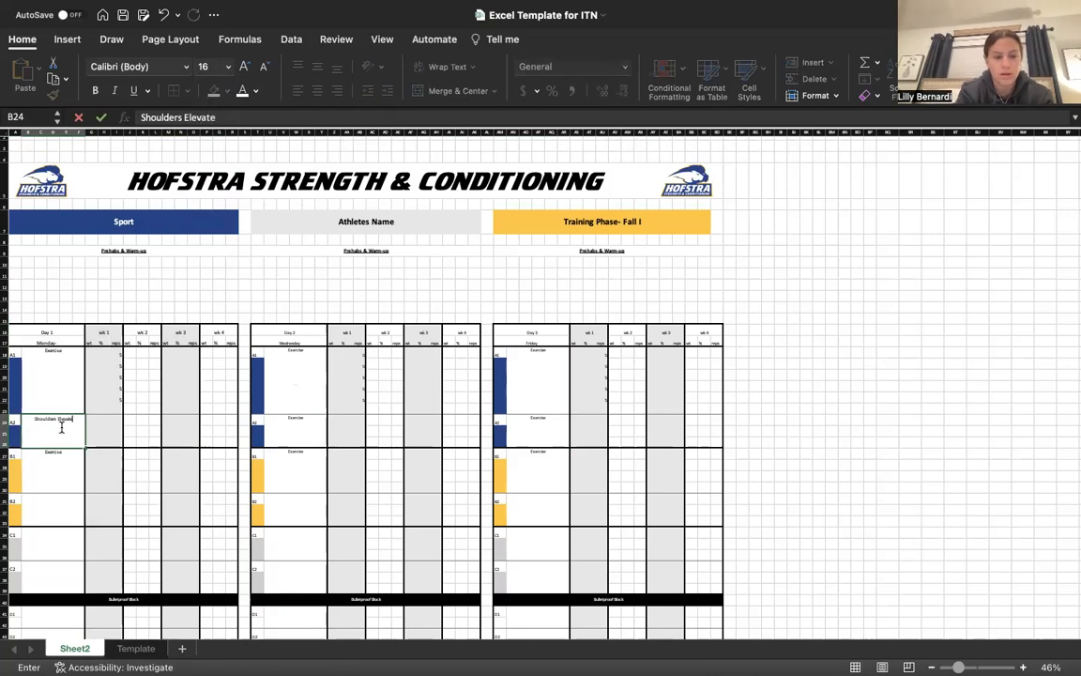
text(d Single L)
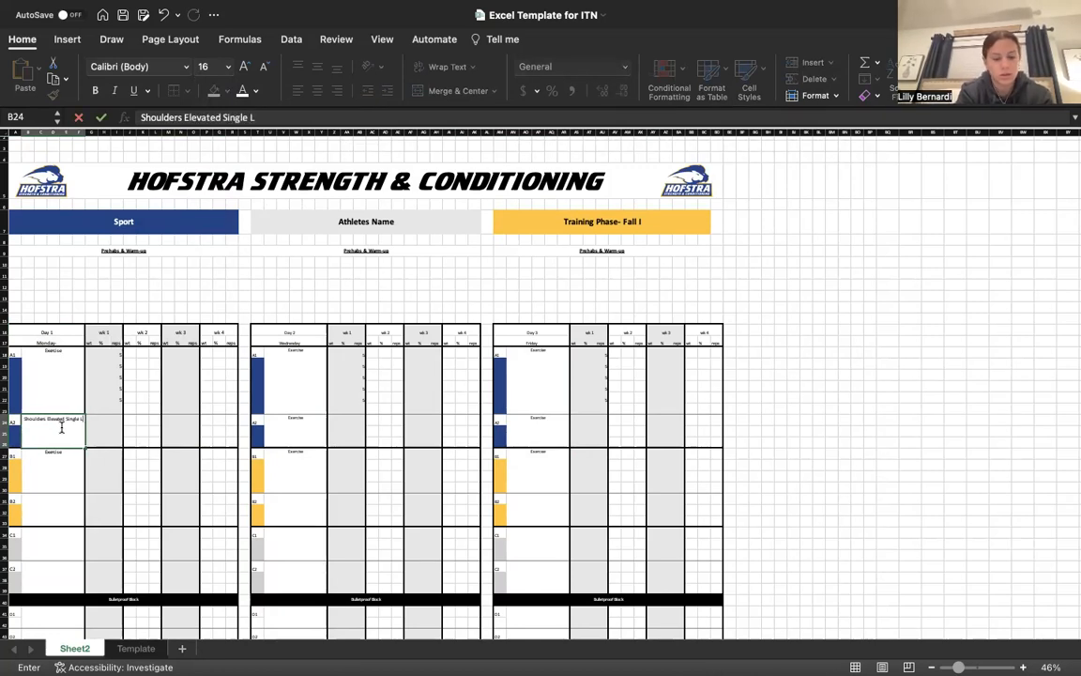
text(eg Glute Bridge)
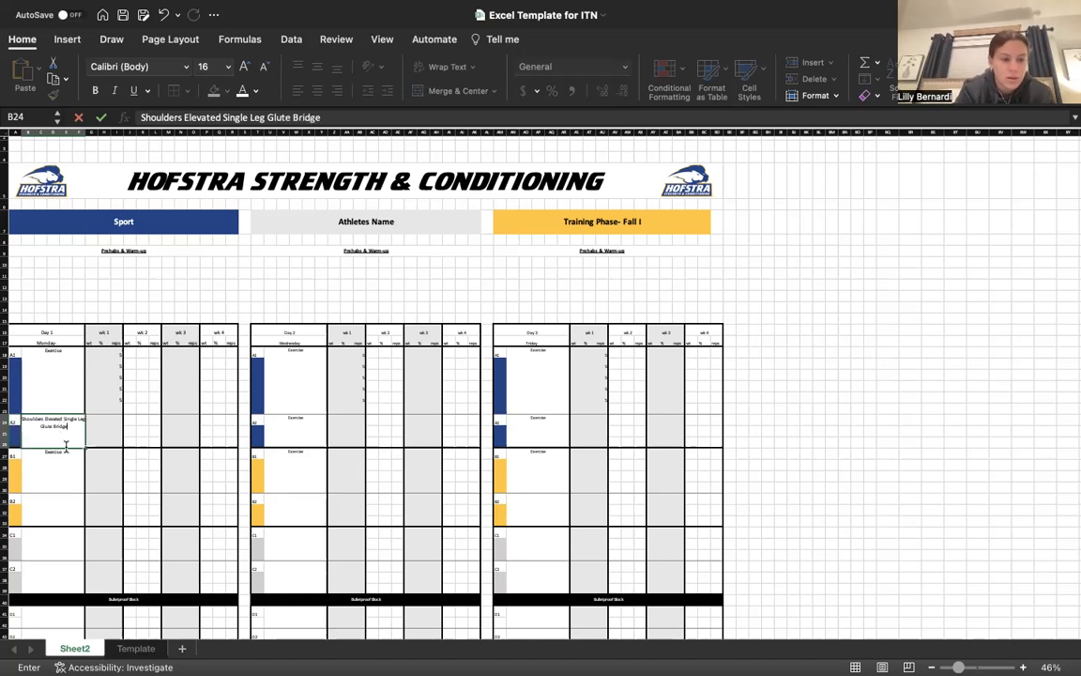
key(Return)
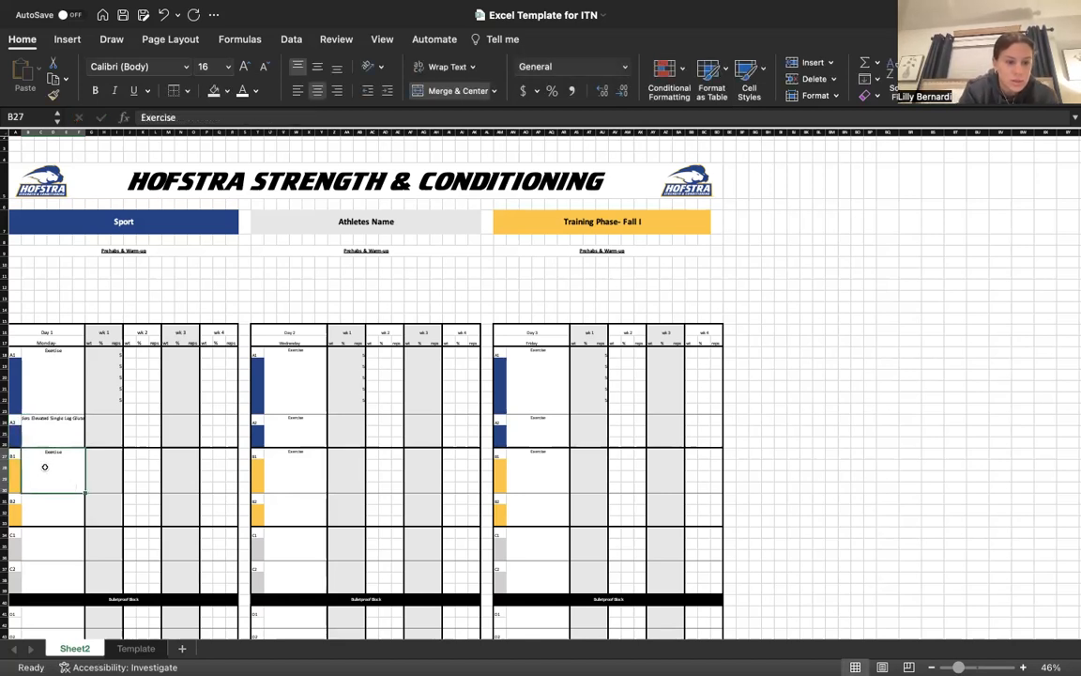
Step: Try Shrink Text to Fit on the glute bridge exercise in B24 and set the cell to Wrap Text instead
click(63, 429)
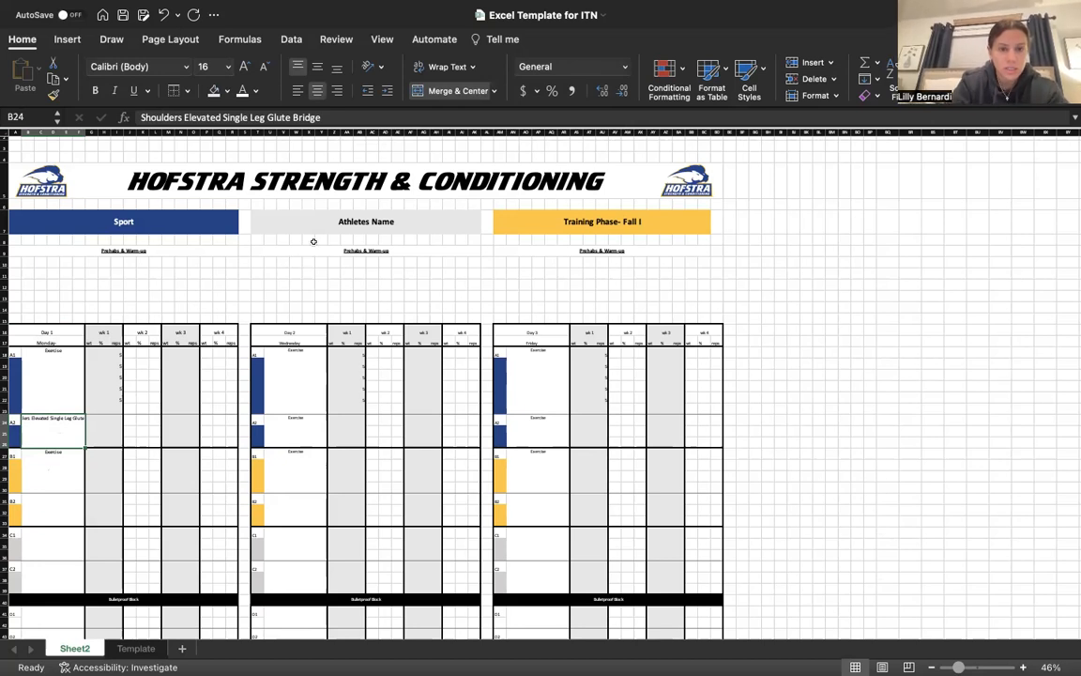
click(447, 67)
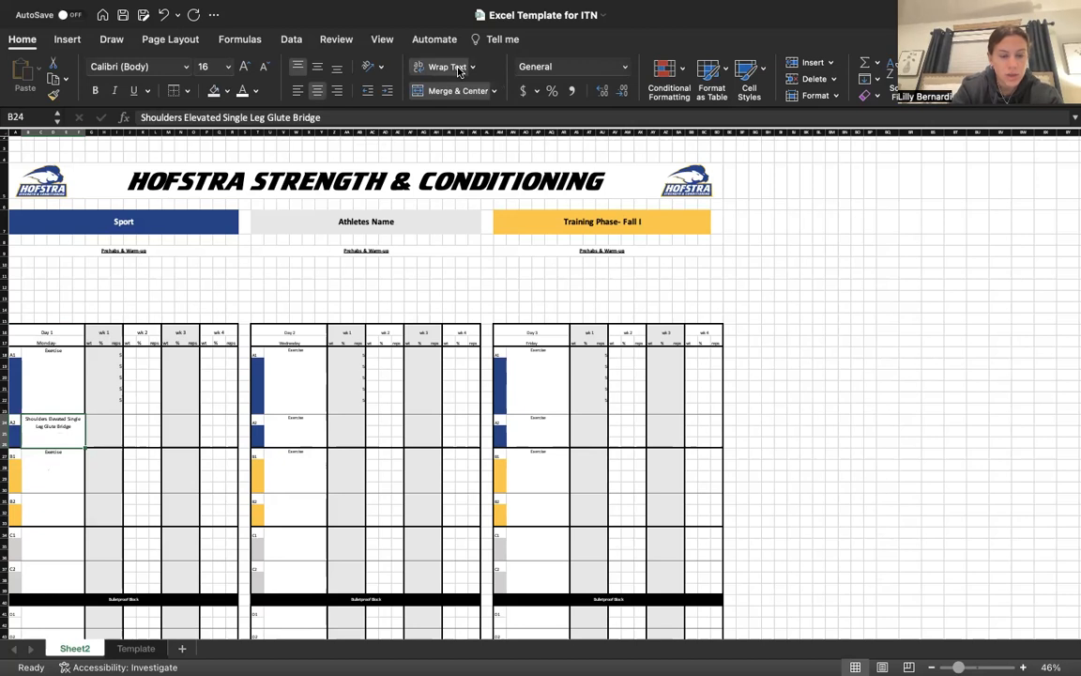
click(449, 67)
click(472, 66)
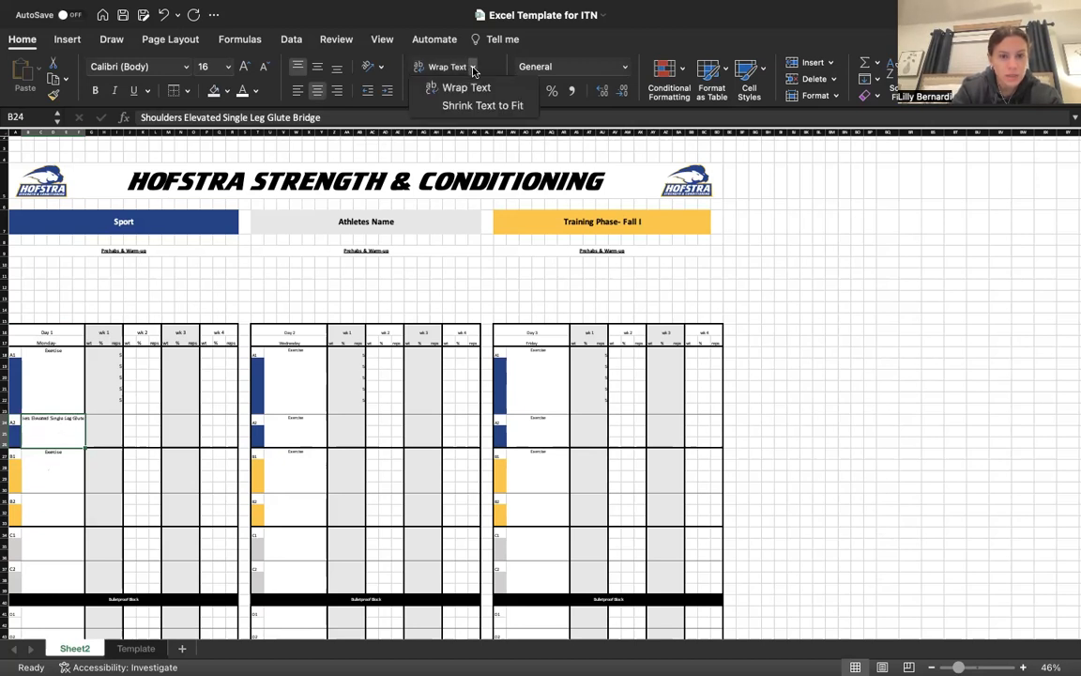
click(472, 106)
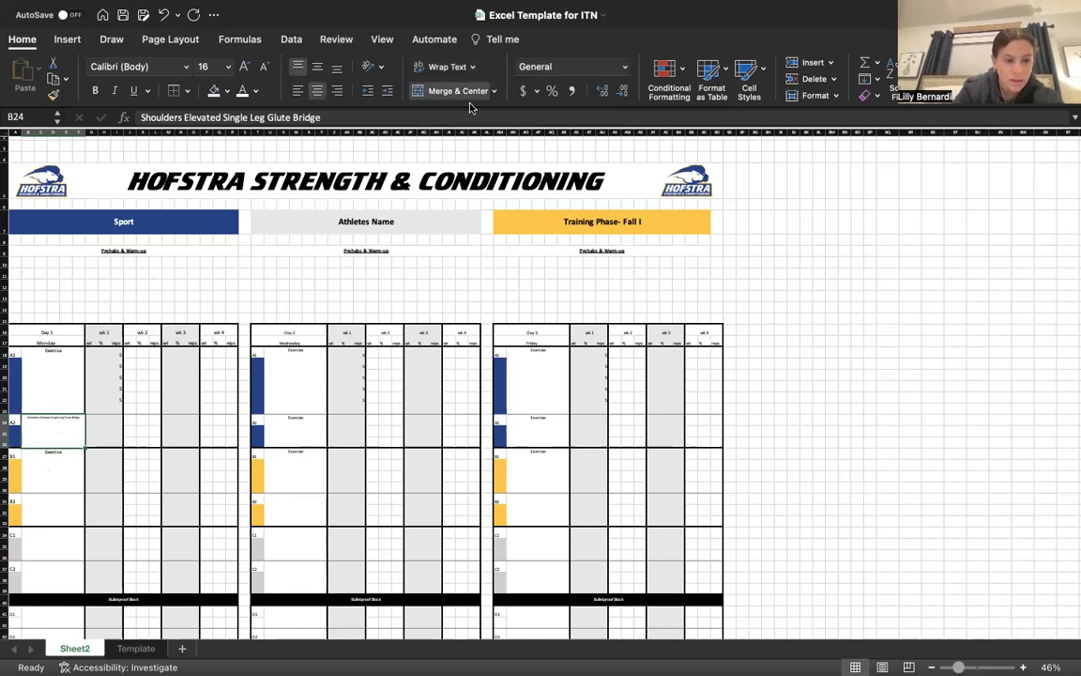
click(473, 67)
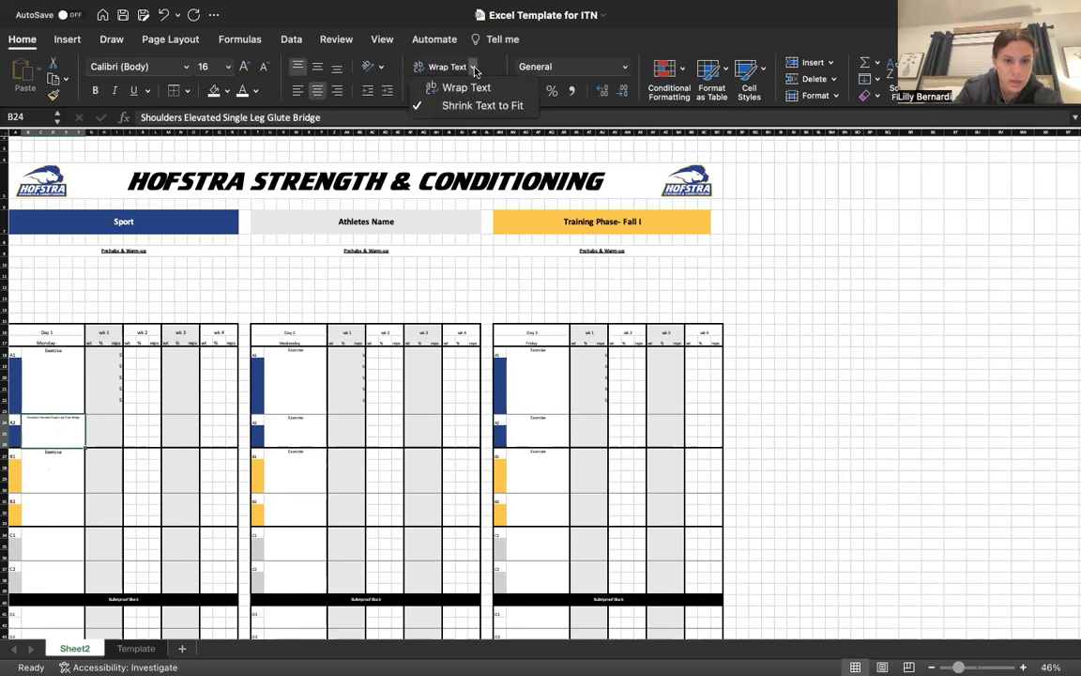
click(461, 85)
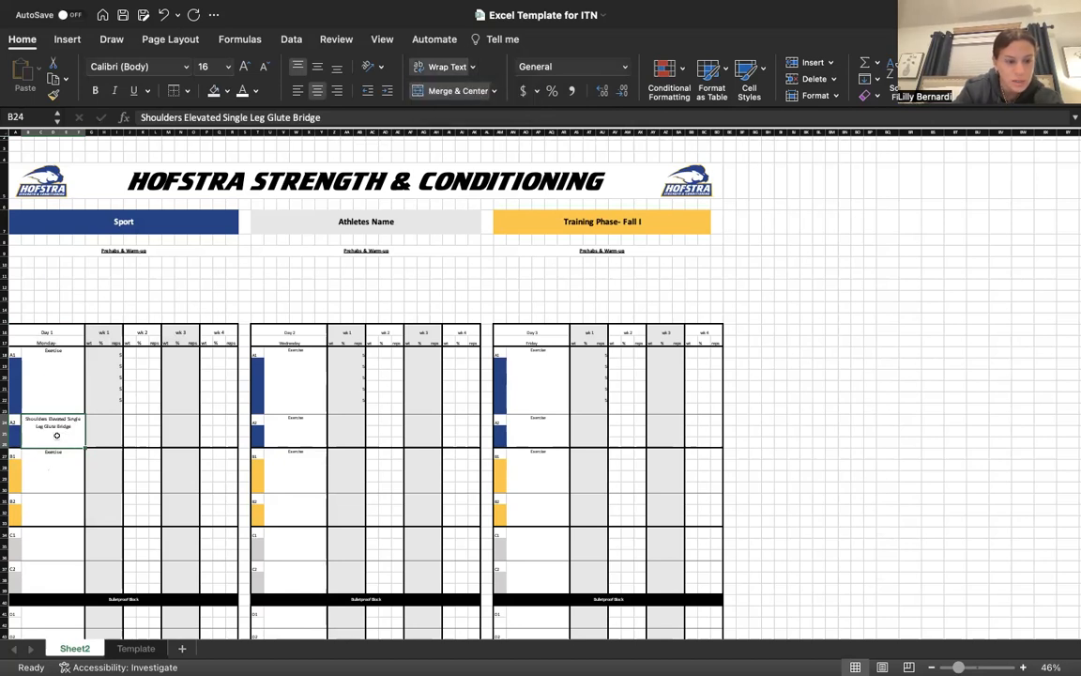
click(96, 438)
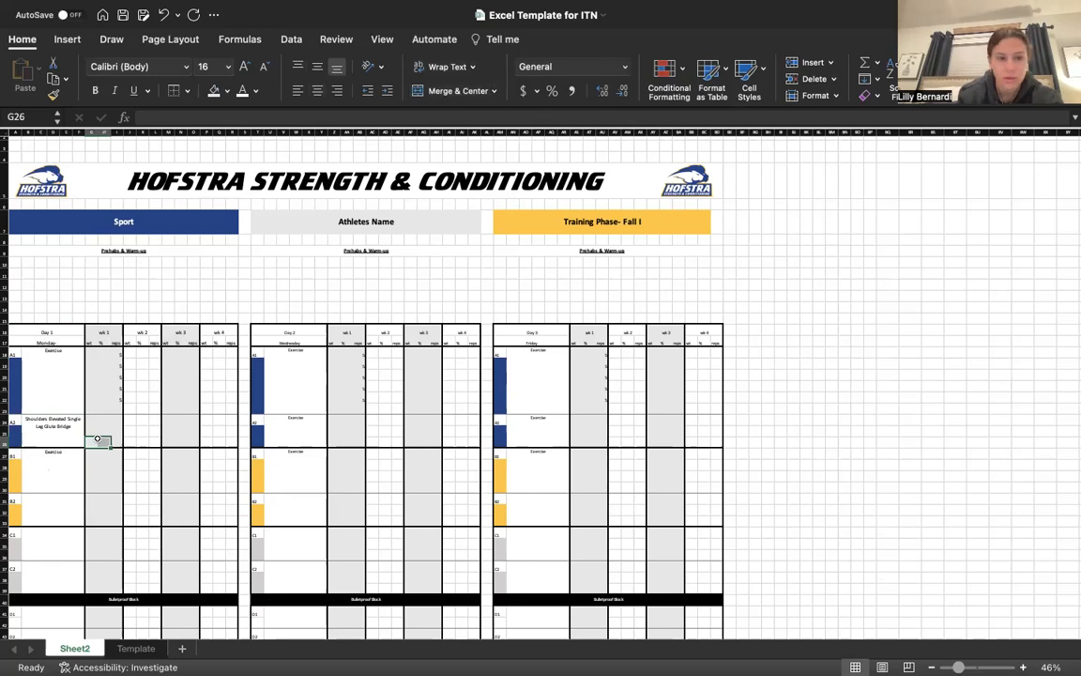
Step: Switch Sheet2 to Page Break Preview and examine how the page breaks divide the three workout tables
scroll(200, 454, down, 1)
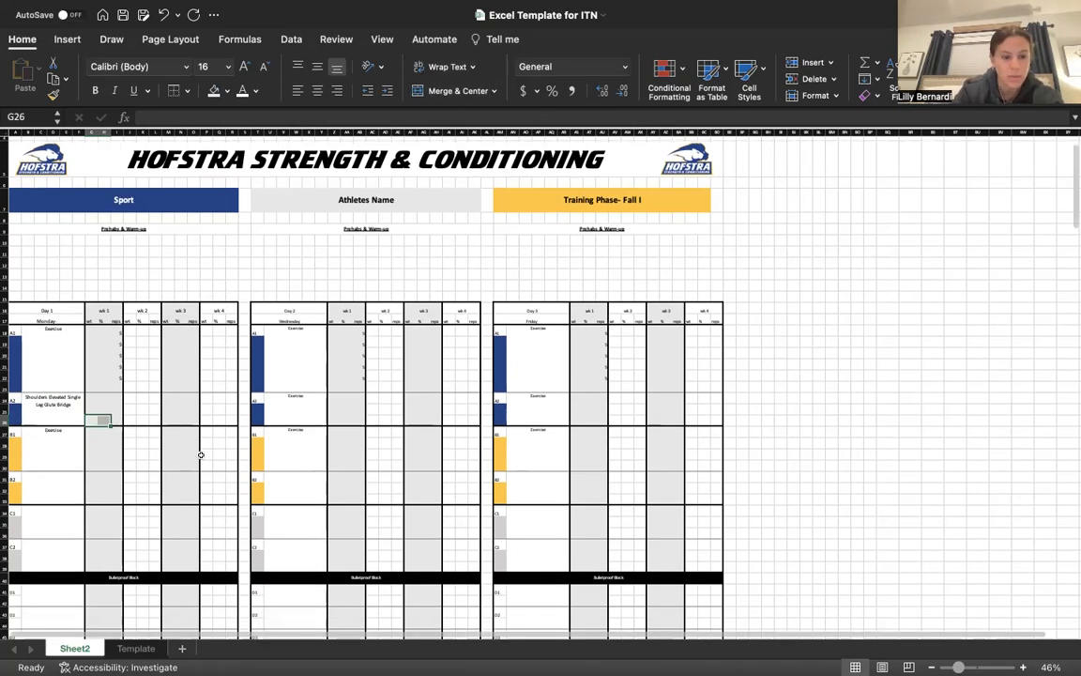
scroll(200, 455, down, 5)
scroll(200, 455, up, 6)
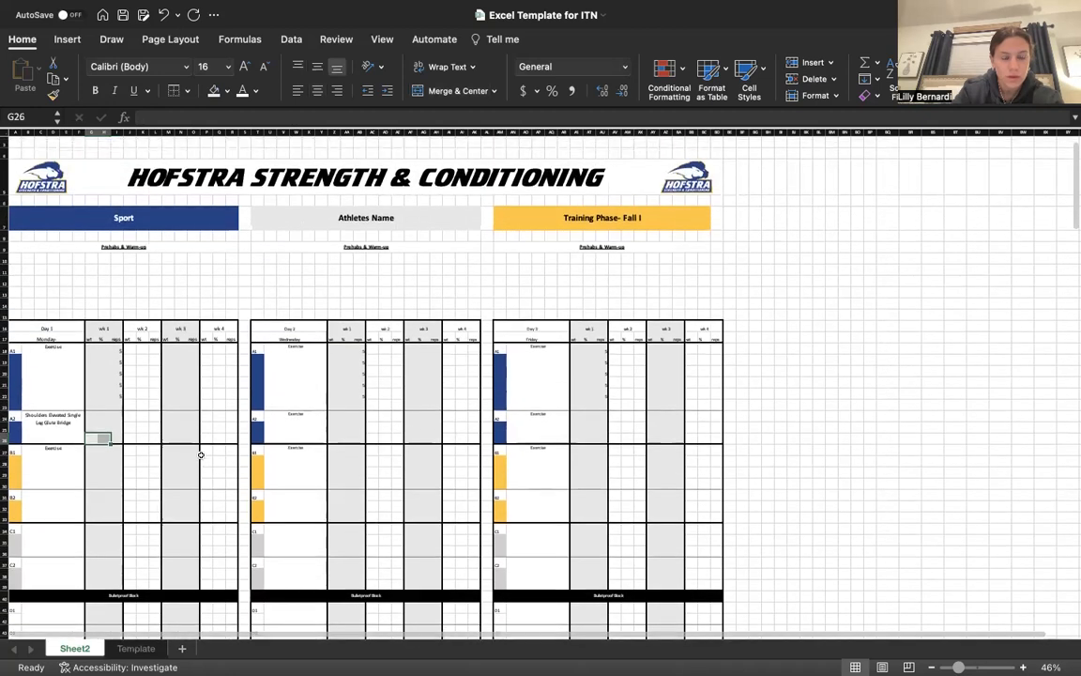
scroll(324, 442, up, 1)
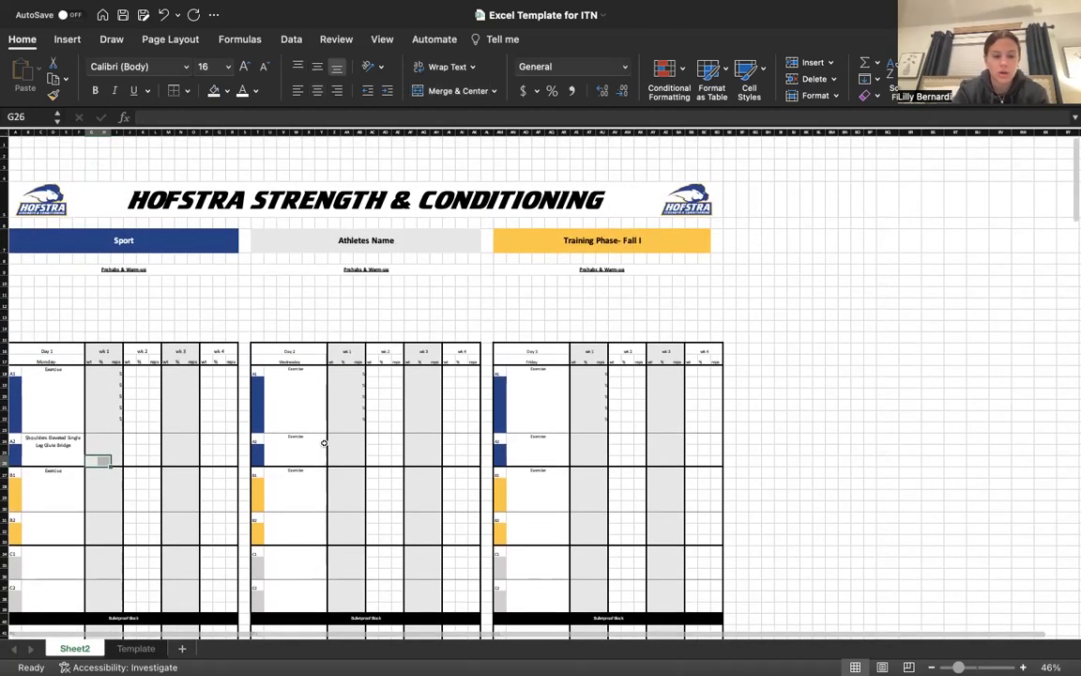
scroll(324, 442, down, 1)
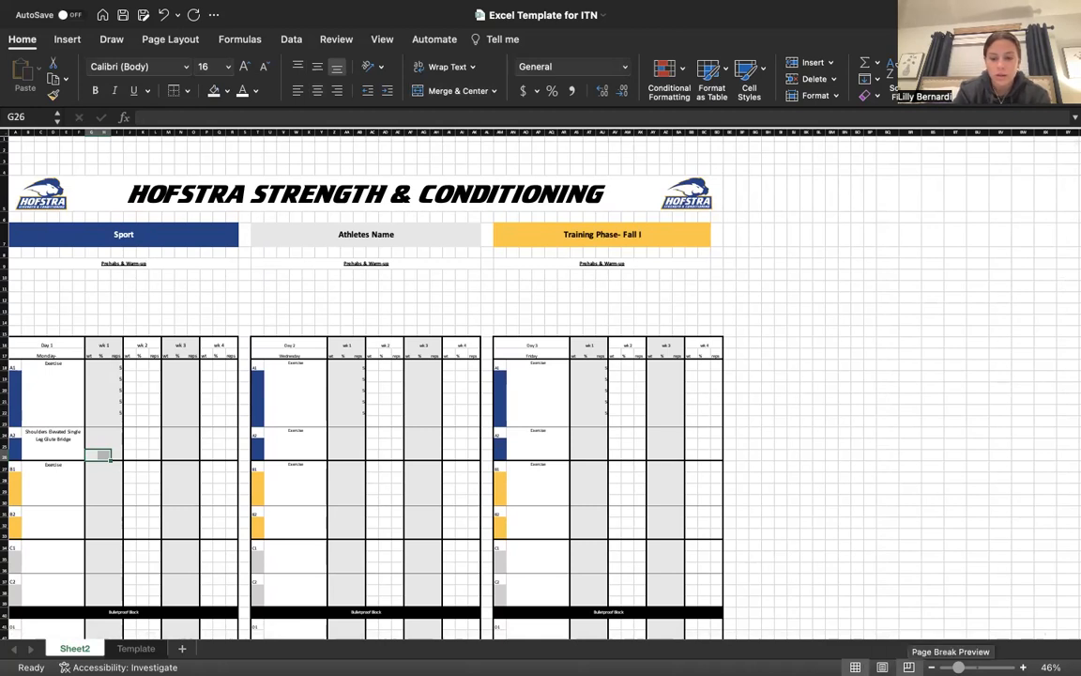
click(909, 667)
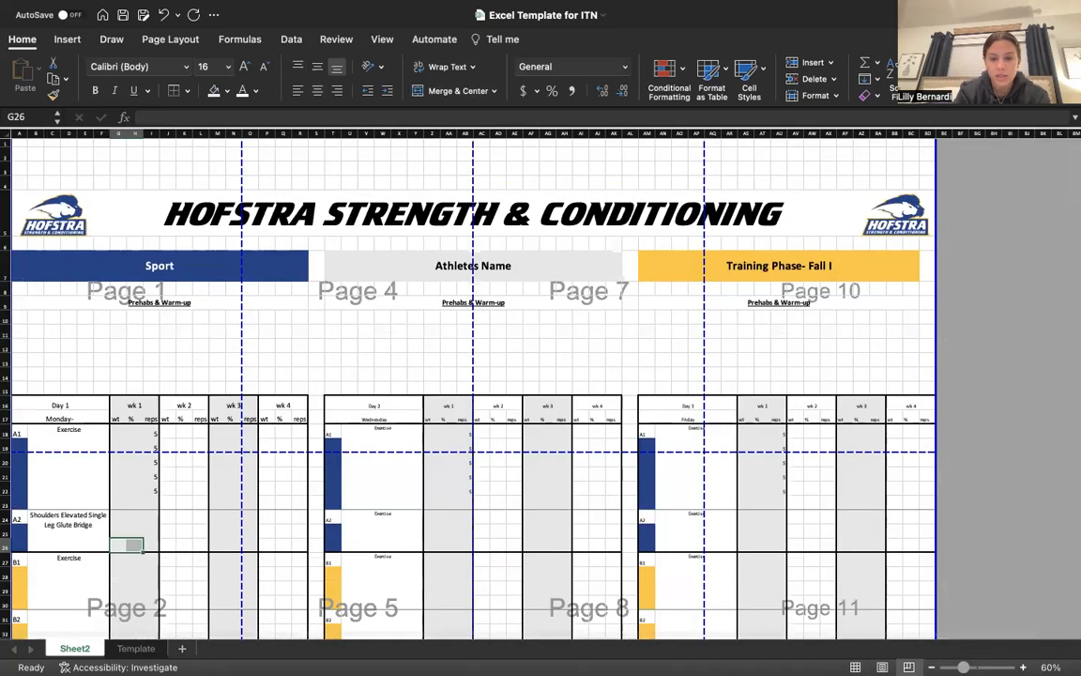
scroll(556, 524, down, 5)
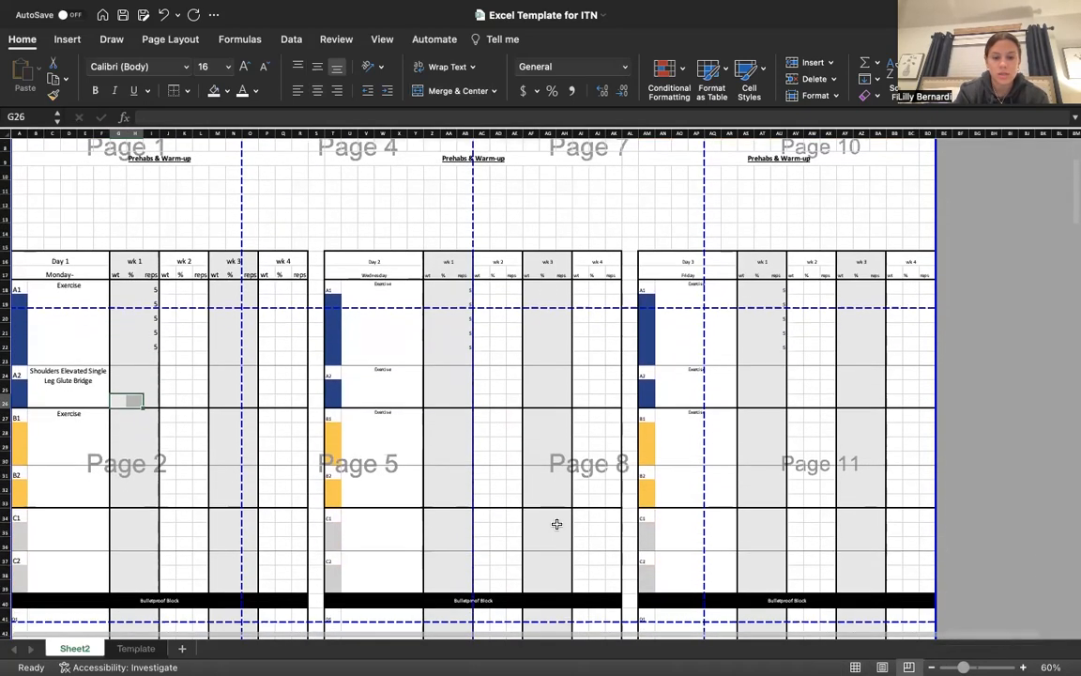
scroll(556, 524, up, 2)
scroll(555, 526, down, 3)
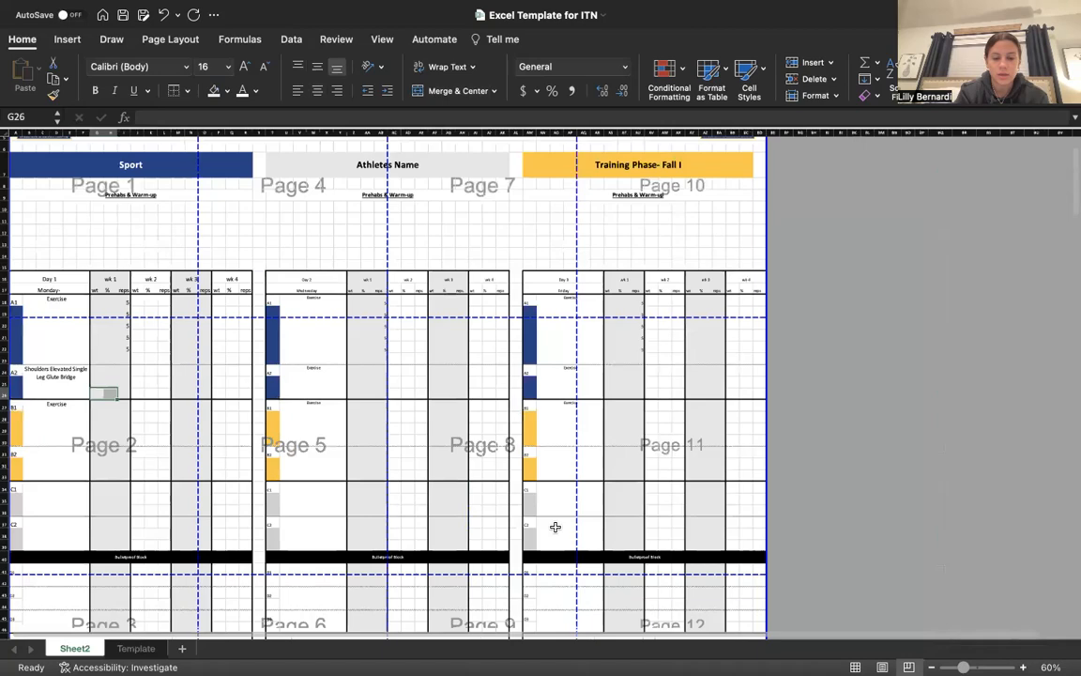
Step: Move the page breaks on Sheet2 out to the edge of the print area so all three workout tables share one page
scroll(362, 398, up, 3)
scroll(362, 398, down, 2)
scroll(364, 399, down, 5)
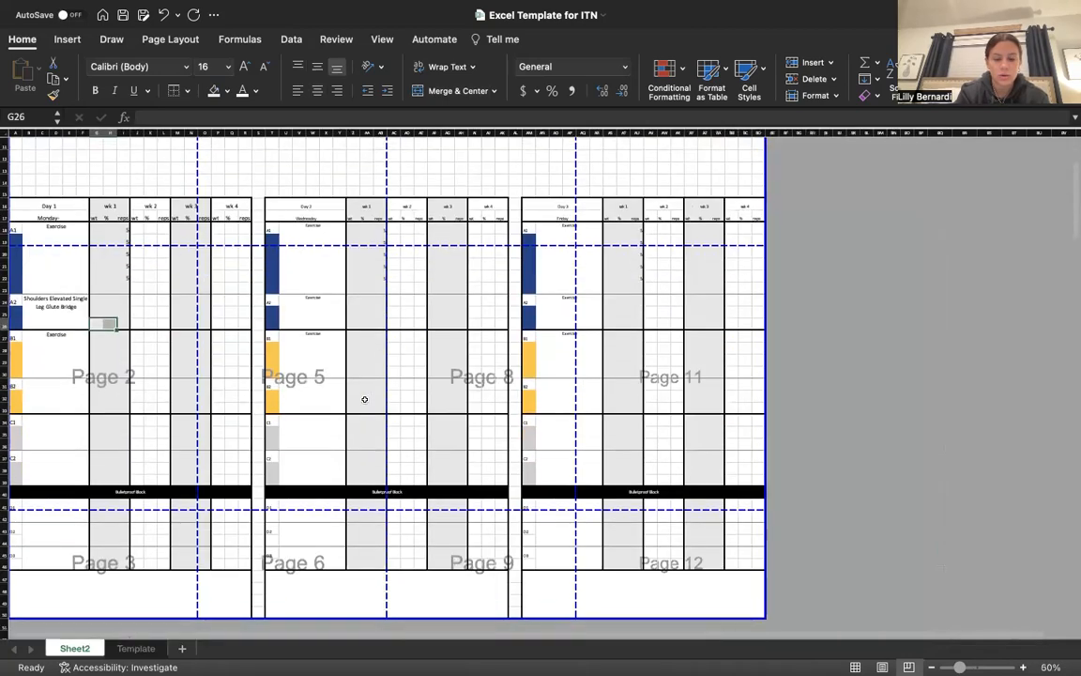
scroll(365, 399, up, 3)
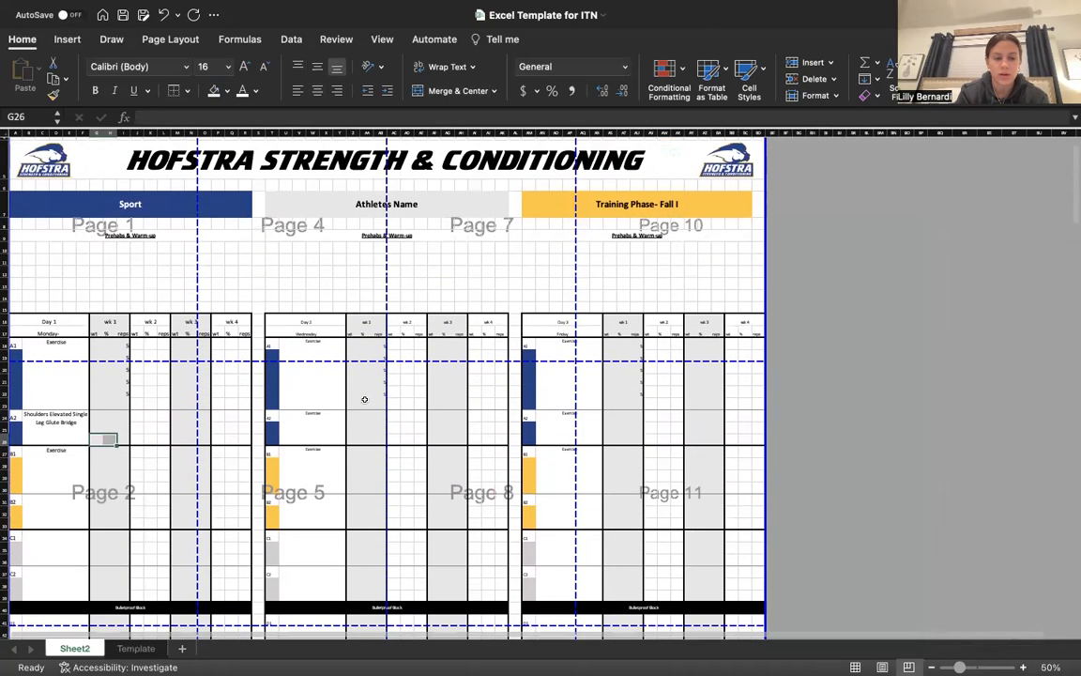
scroll(364, 399, up, 1)
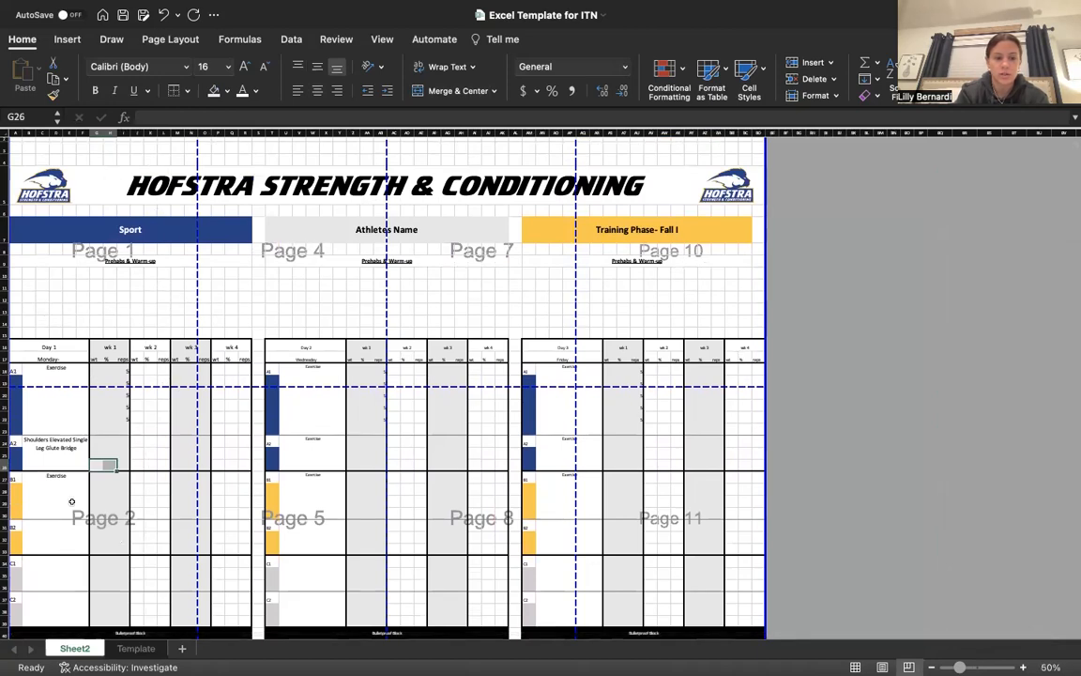
scroll(71, 502, down, 2)
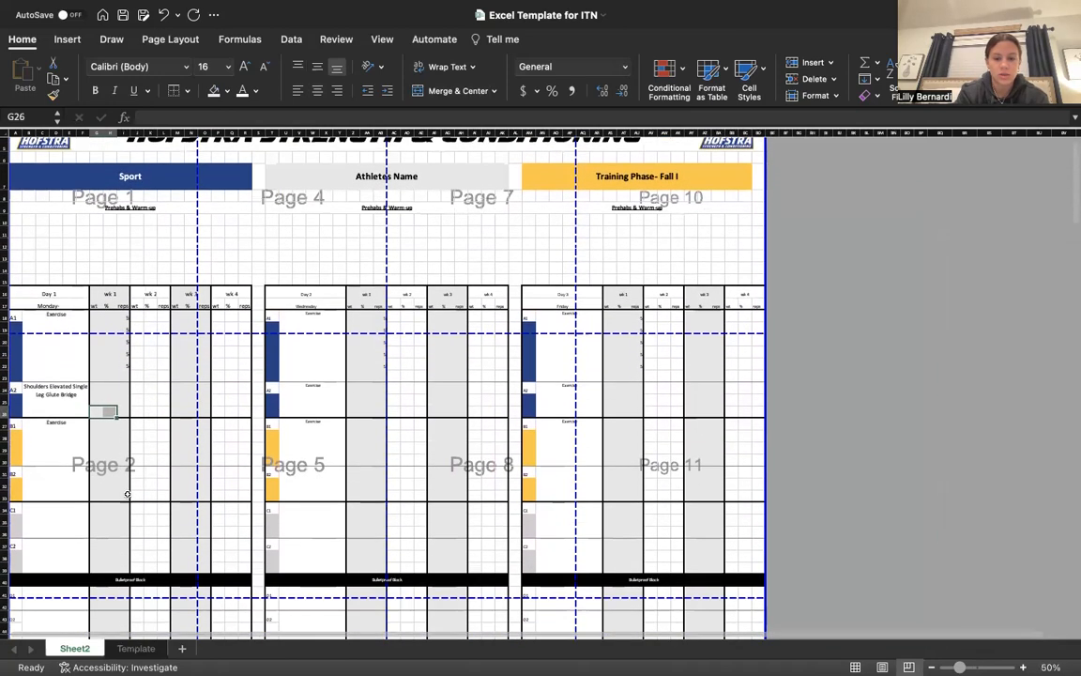
scroll(127, 493, down, 2)
scroll(726, 554, down, 4)
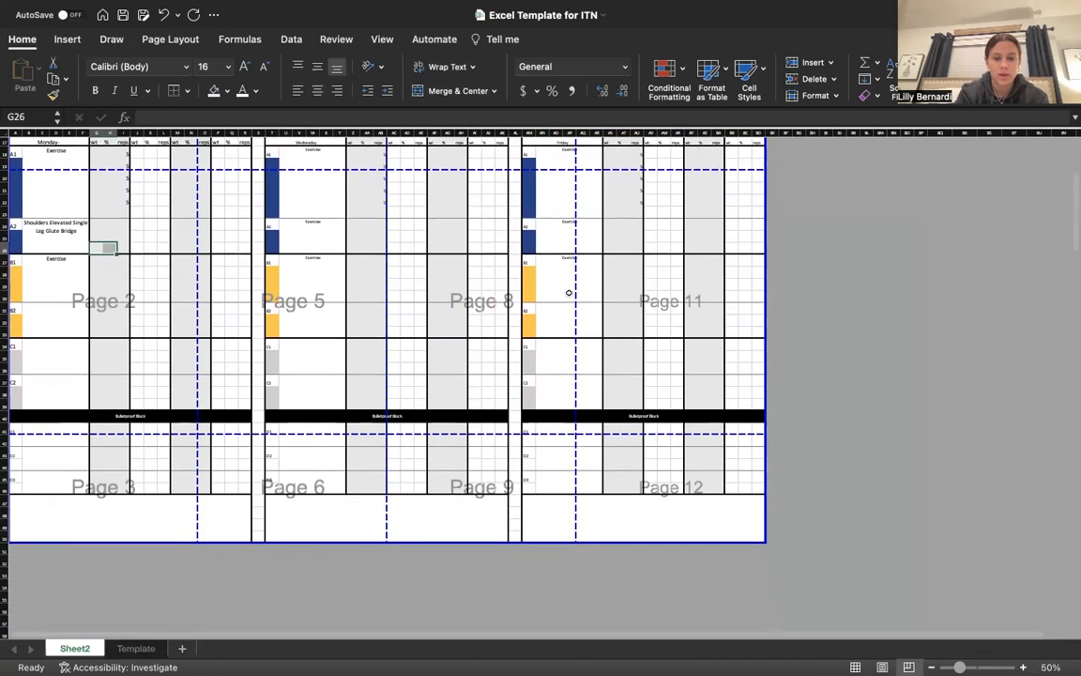
scroll(570, 292, up, 8)
scroll(569, 293, right, 1)
drag(187, 313, 753, 332)
scroll(514, 497, down, 2)
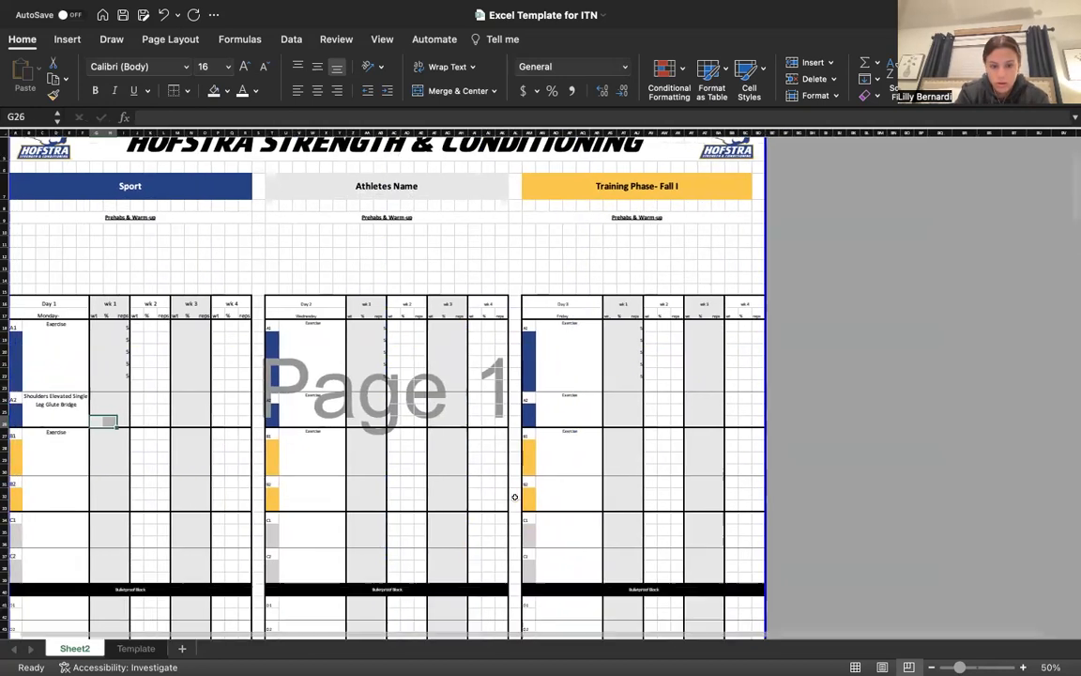
Step: Move the upper boundary of the print area down to just above the Hofstra banner, excluding the empty rows over it
scroll(515, 497, down, 6)
scroll(514, 497, up, 9)
scroll(515, 497, down, 1)
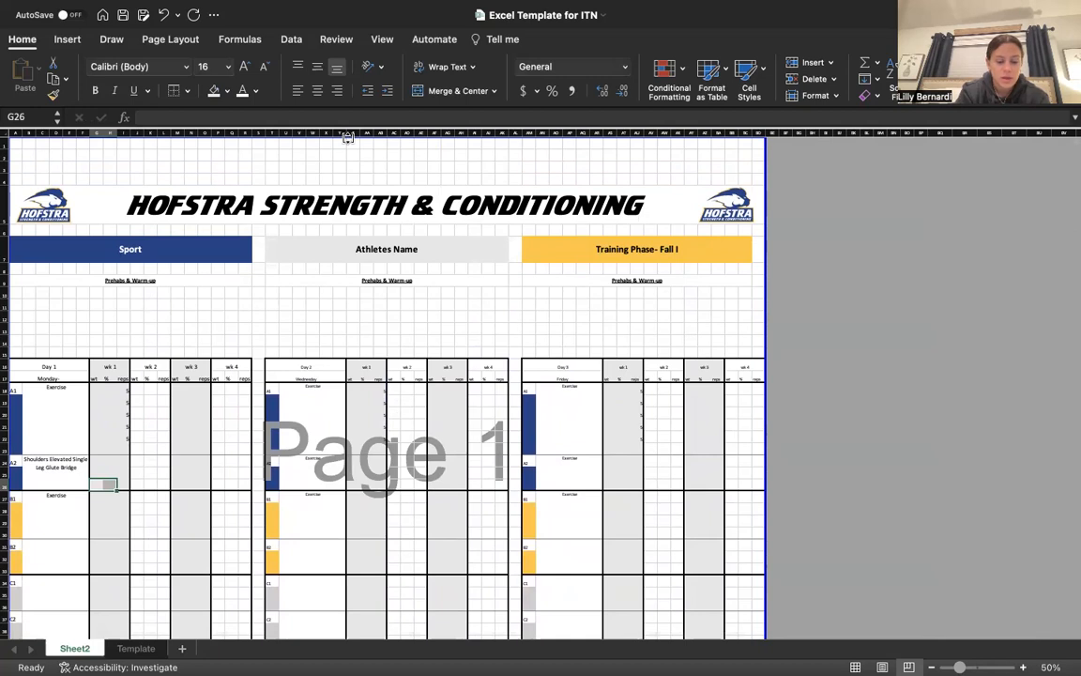
drag(348, 137, 349, 185)
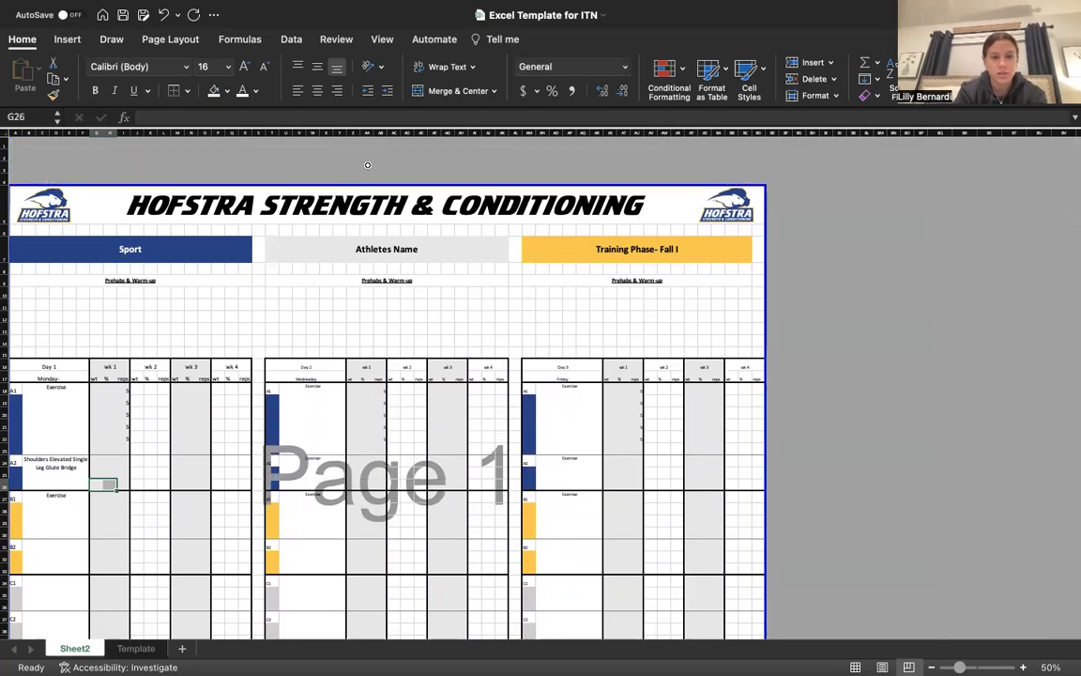
scroll(512, 343, down, 5)
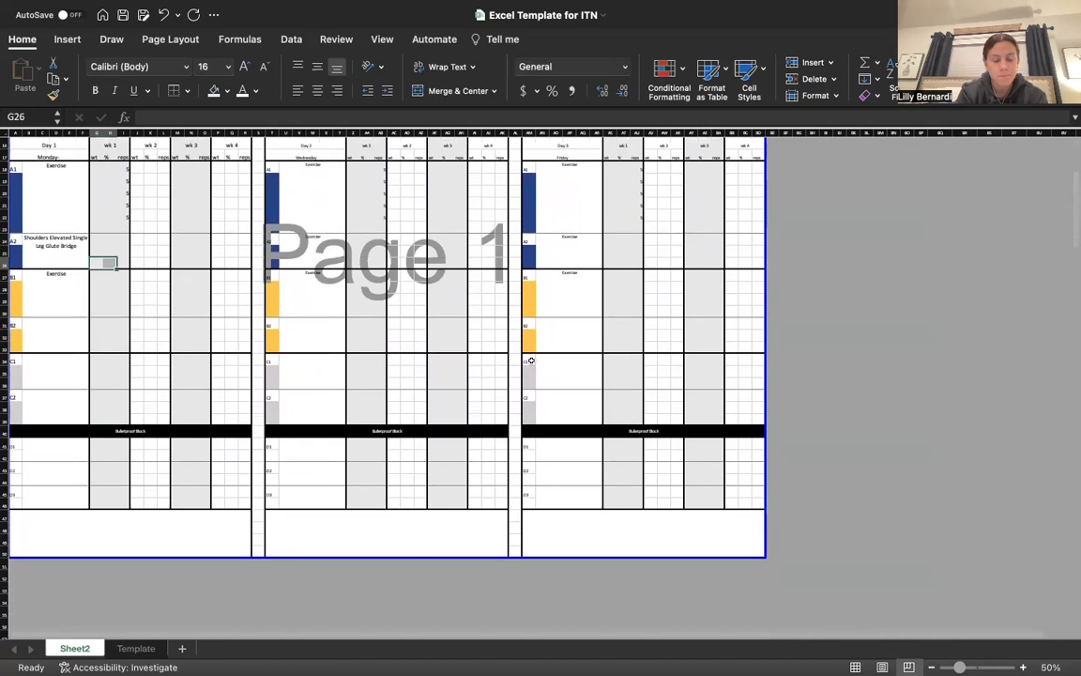
scroll(530, 360, up, 5)
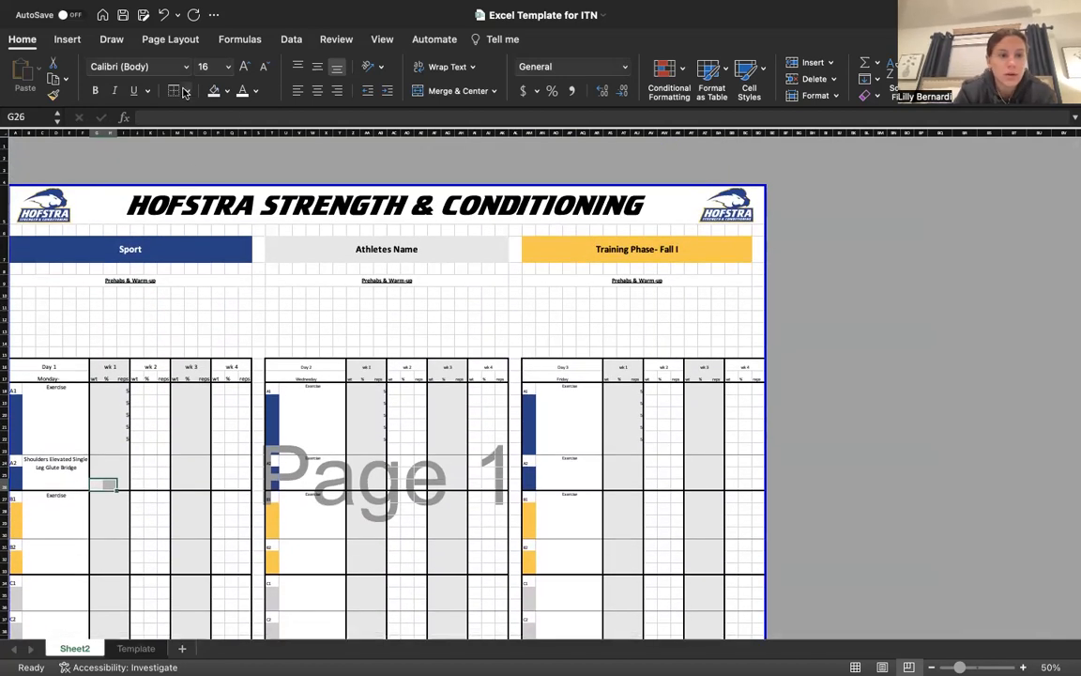
Step: Open the custom margin settings and center the sheet on the page both horizontally and vertically
click(171, 40)
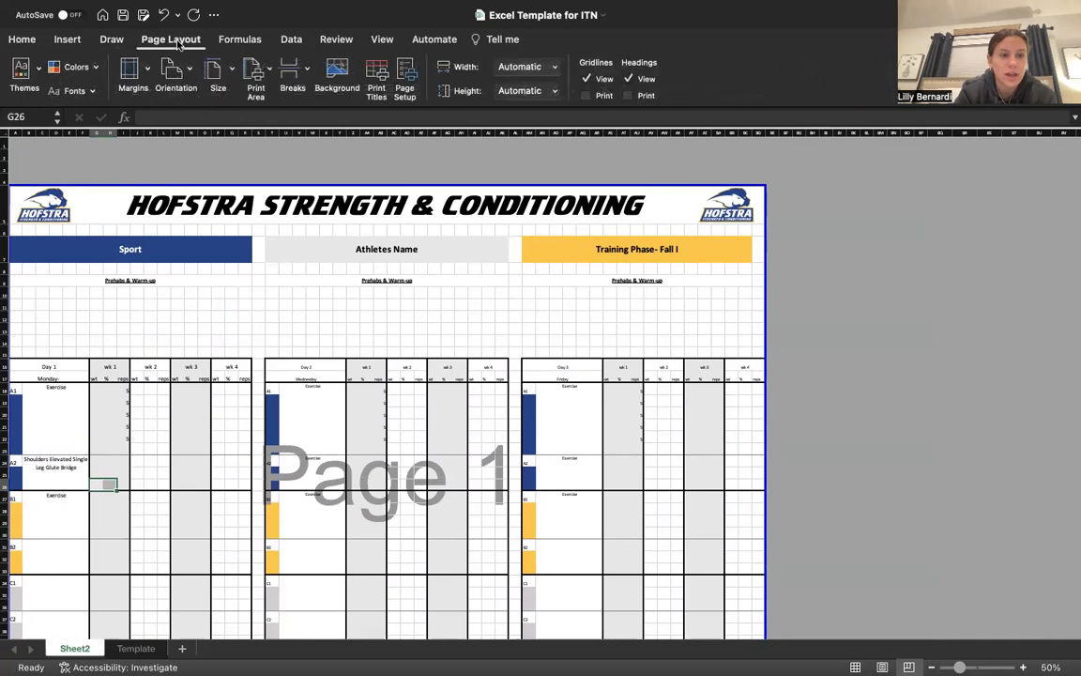
click(133, 75)
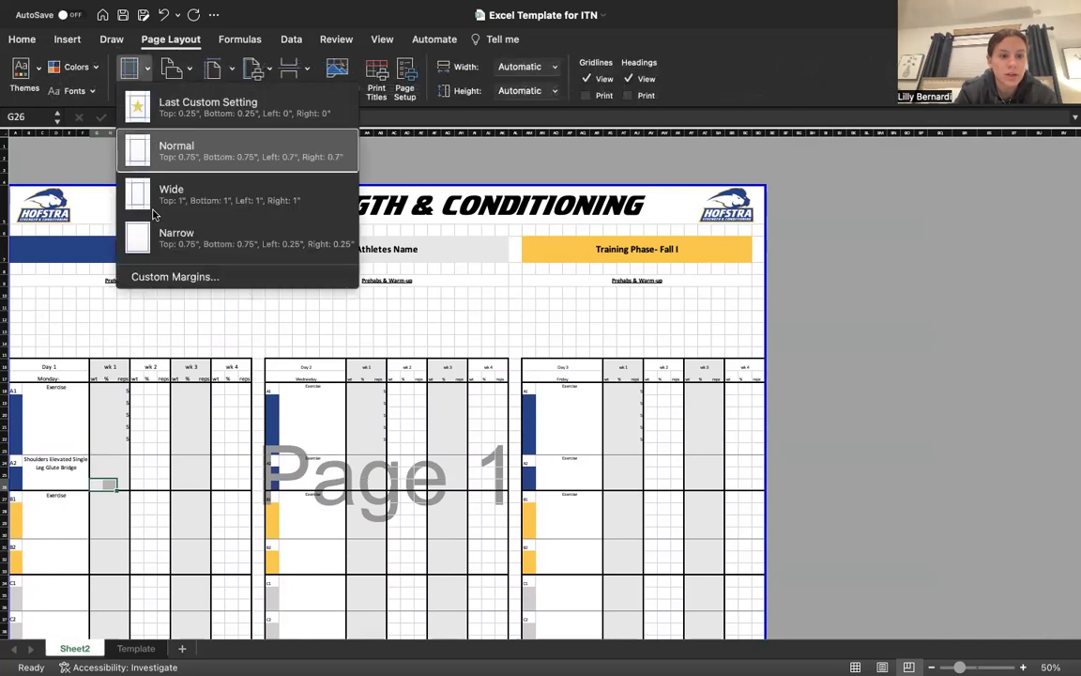
click(169, 276)
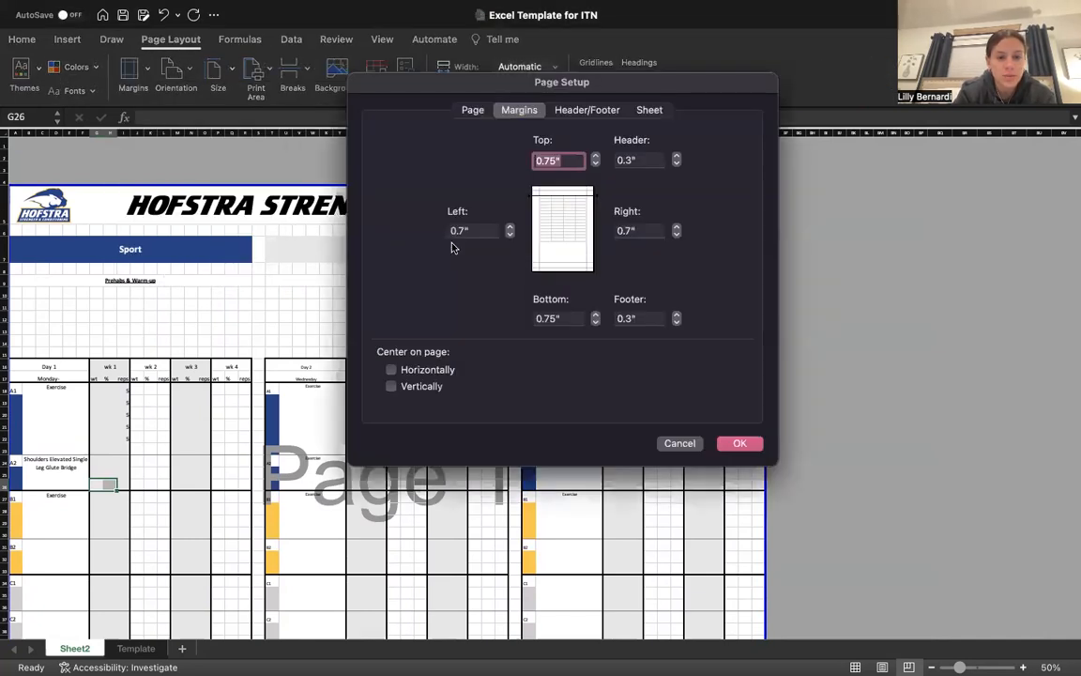
click(392, 369)
click(392, 385)
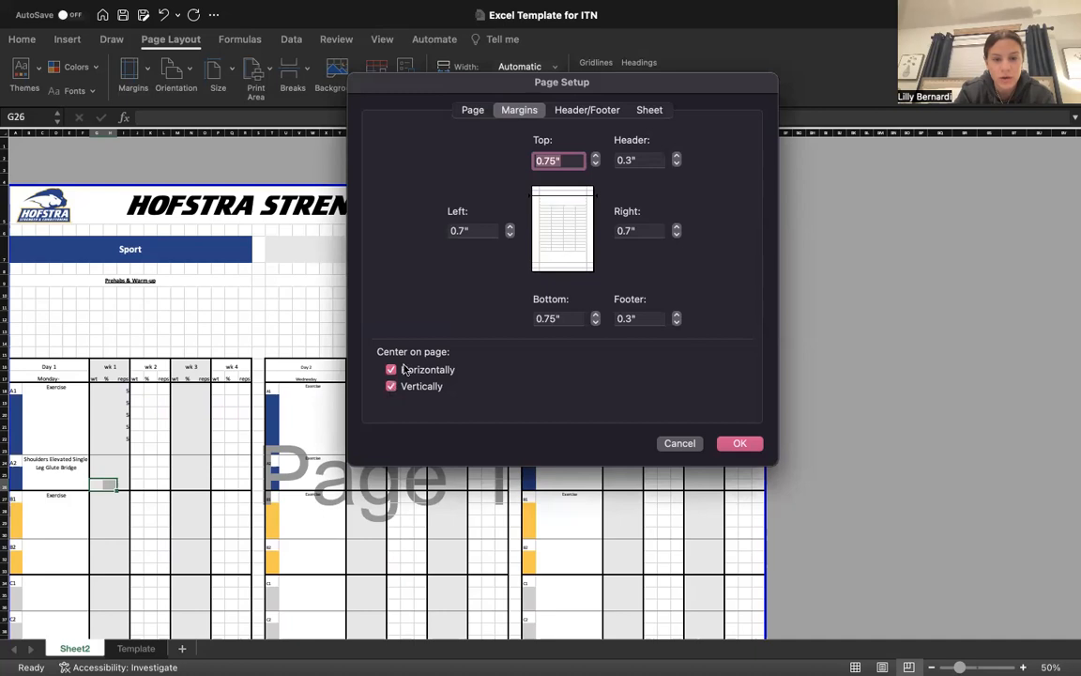
Step: Set the left, right, top and bottom page margins to 0" and apply the page setup
click(509, 234)
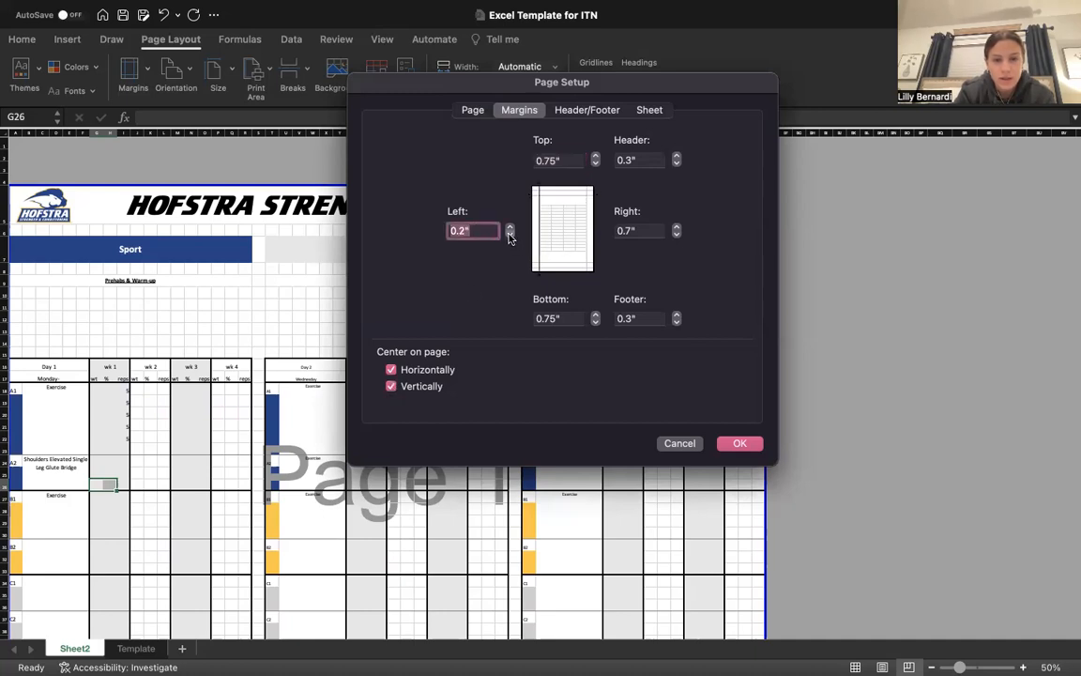
click(677, 235)
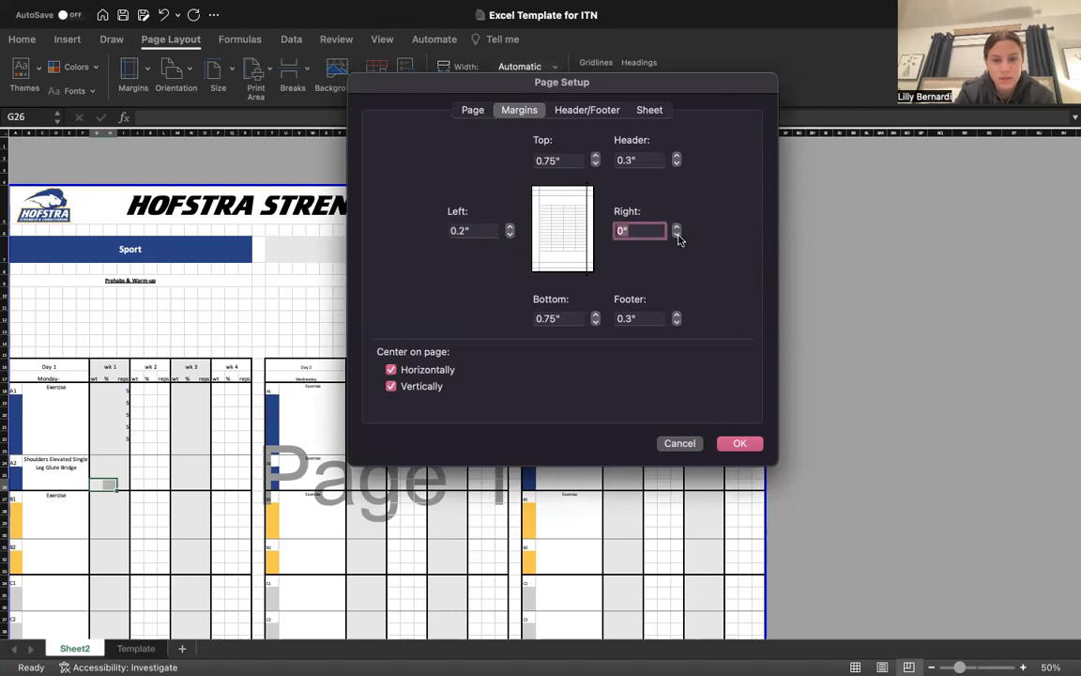
click(596, 323)
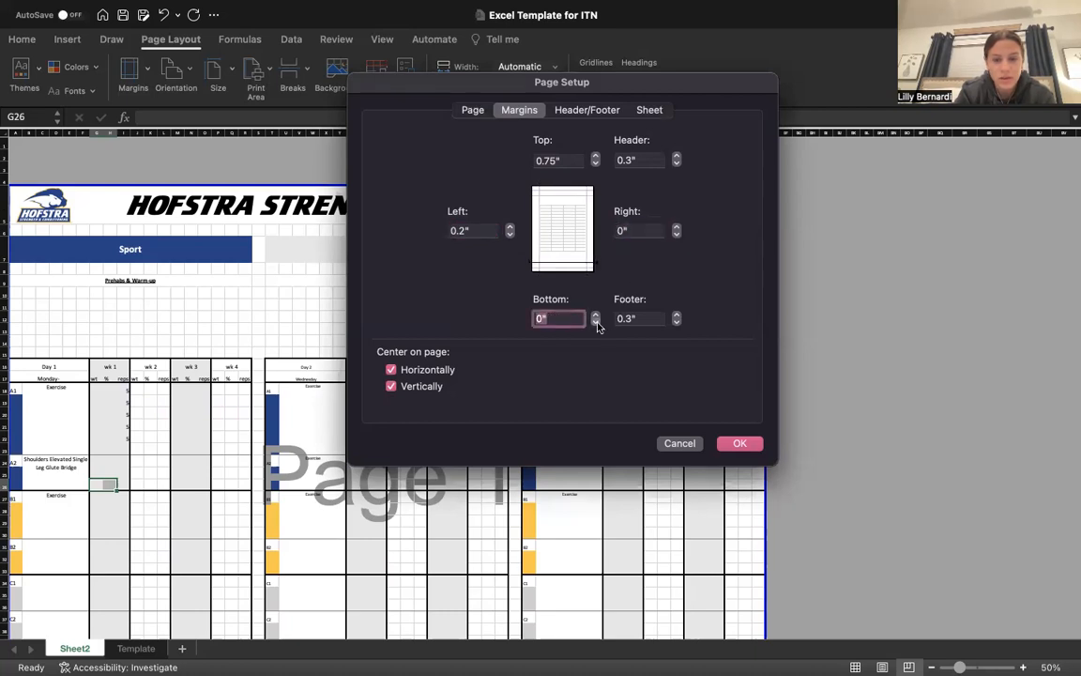
click(596, 166)
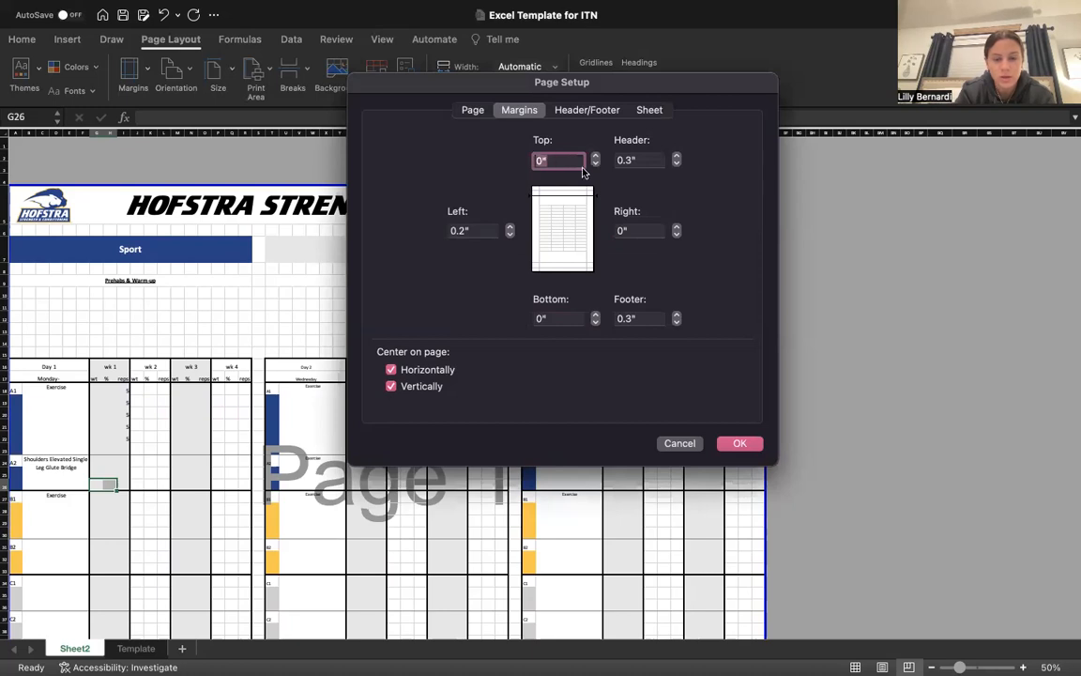
click(511, 236)
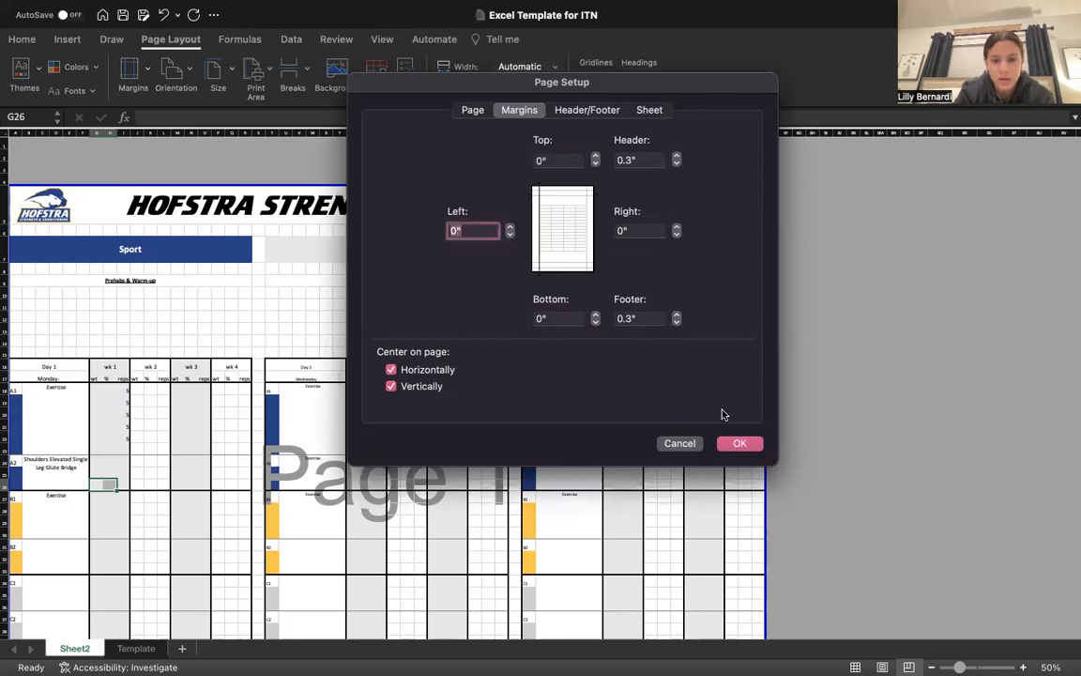
click(746, 445)
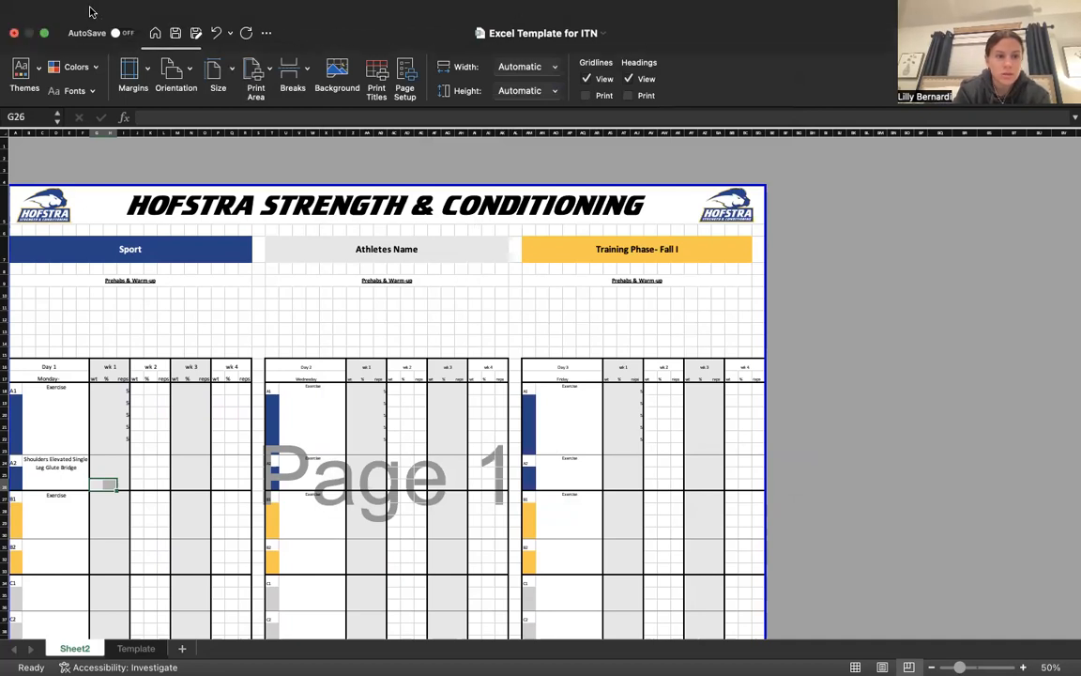
Step: In the print settings, set Landscape orientation and scale the sheet to fit 1 page wide by 1 page tall, then leave without printing
click(91, 9)
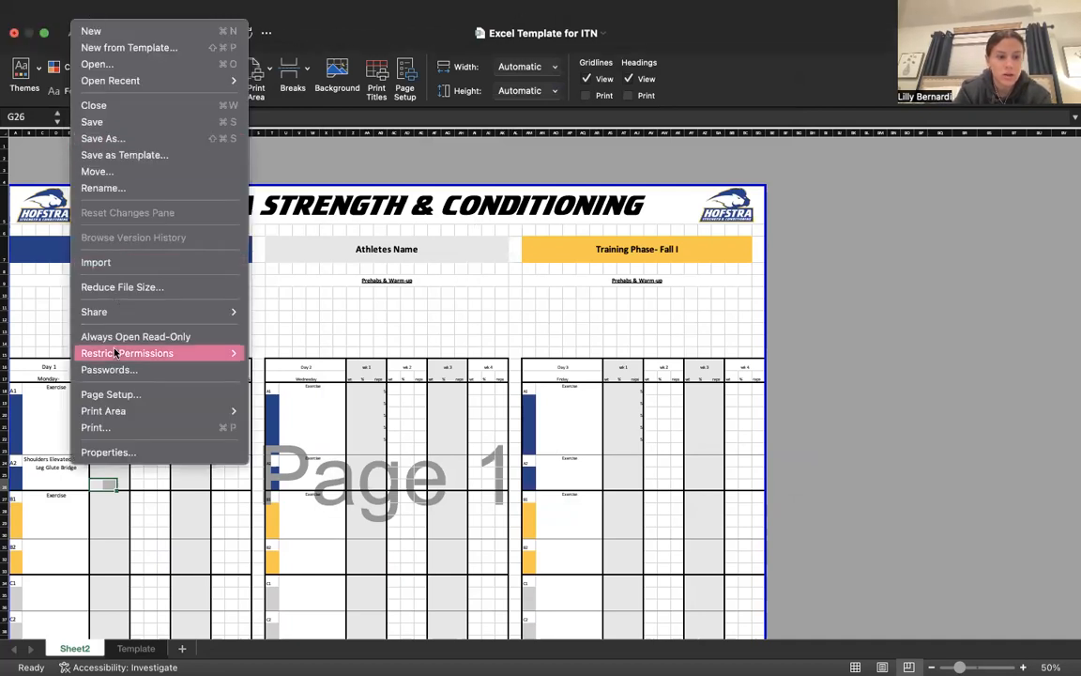
click(114, 425)
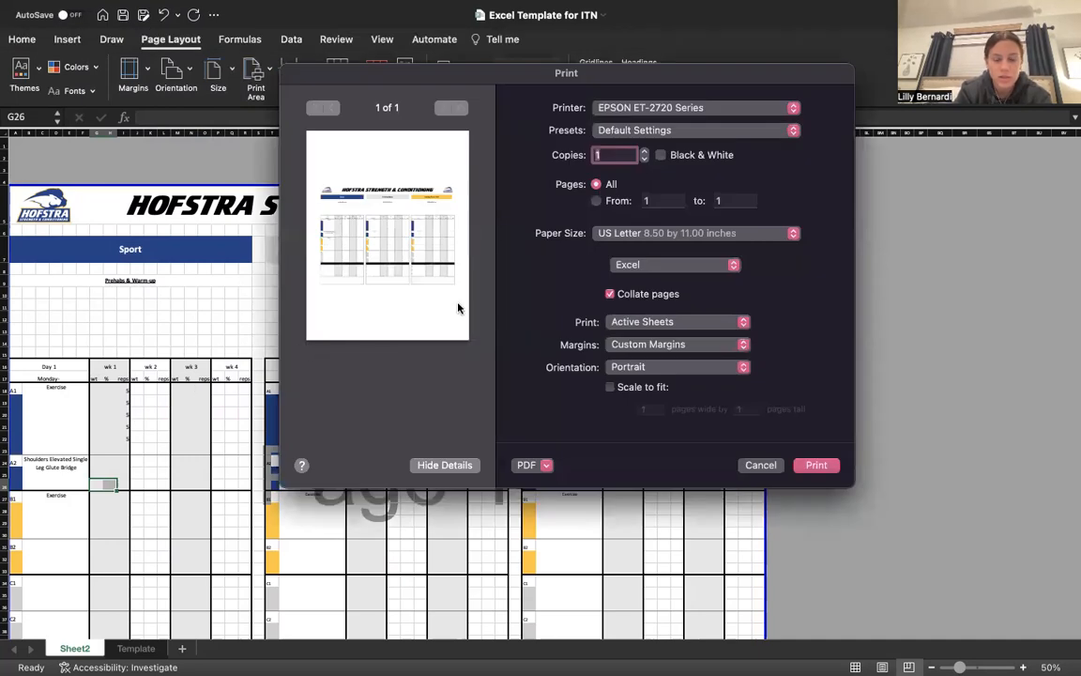
click(635, 366)
click(635, 385)
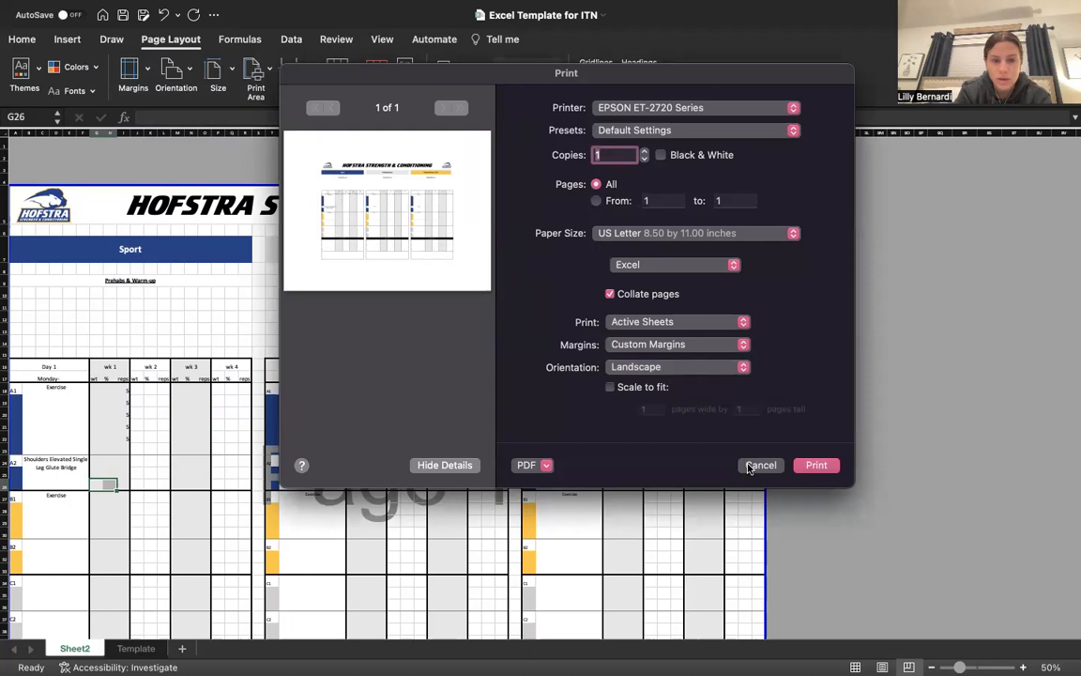
click(609, 388)
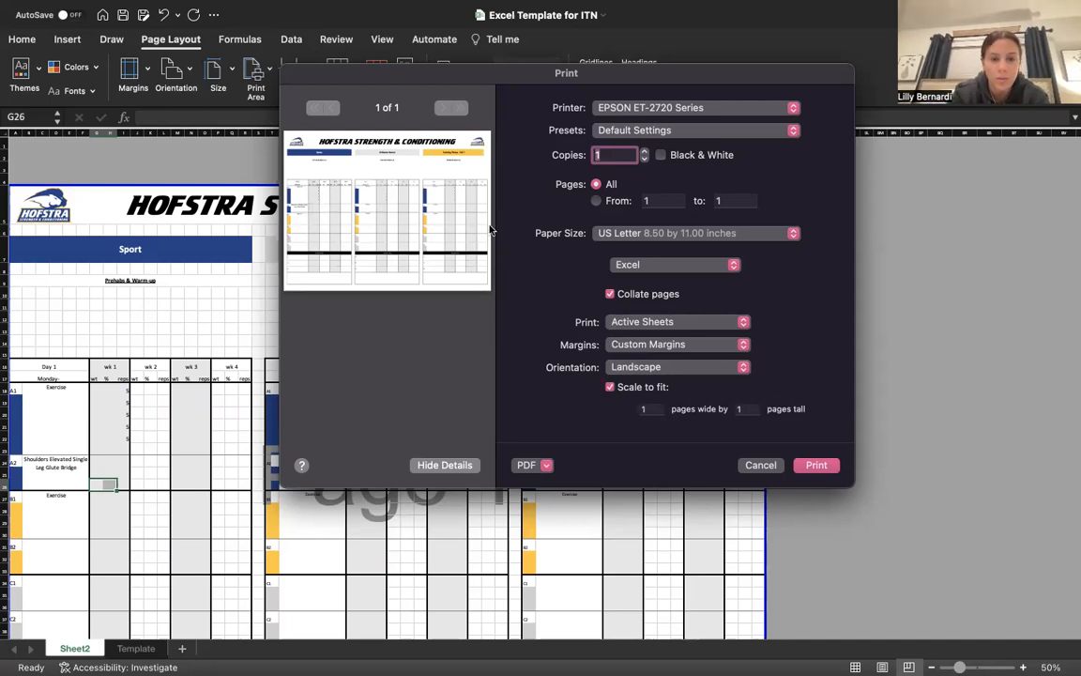
click(762, 466)
Step: Set the font size of the Day 2 table to 16, from its header rows through block C2
scroll(323, 421, down, 1)
scroll(324, 422, down, 5)
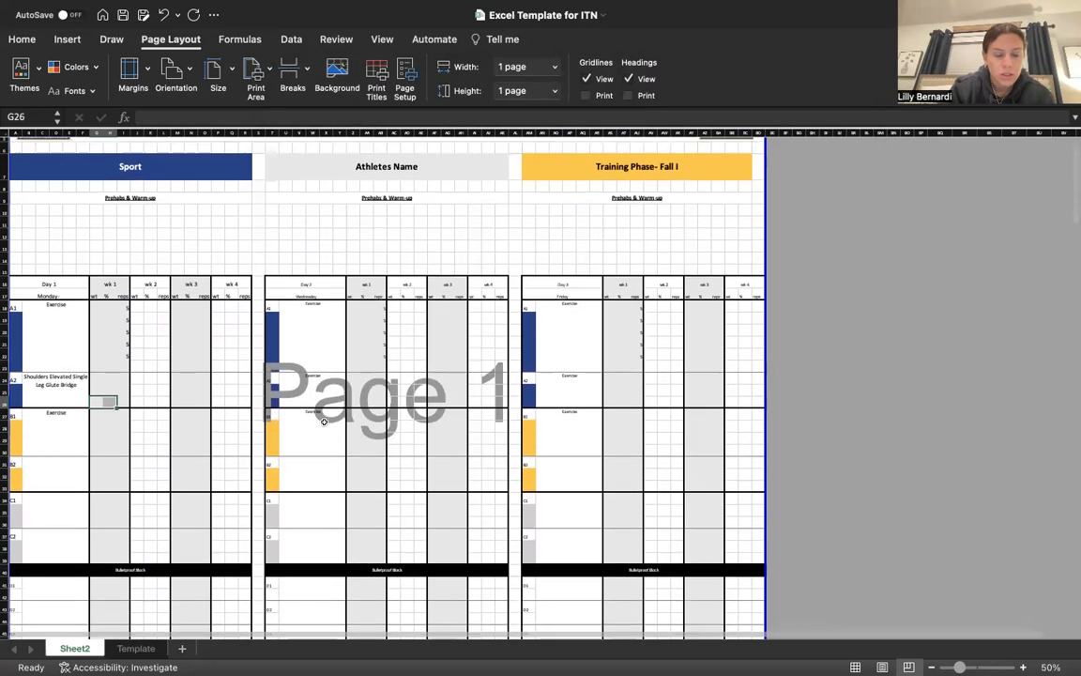
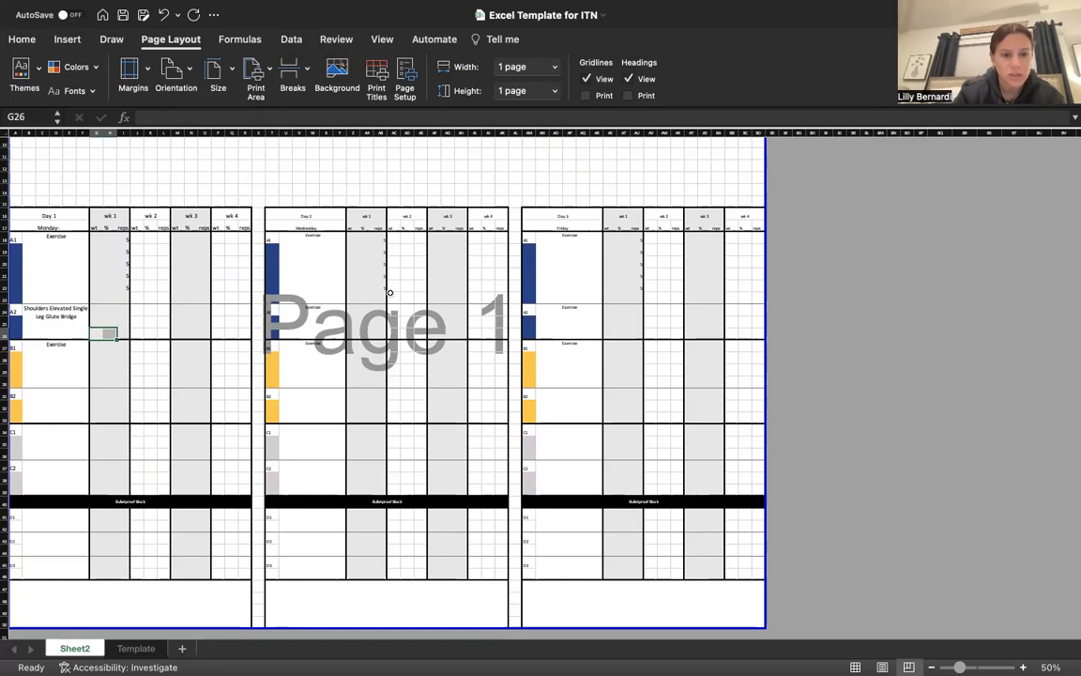
drag(313, 210, 490, 476)
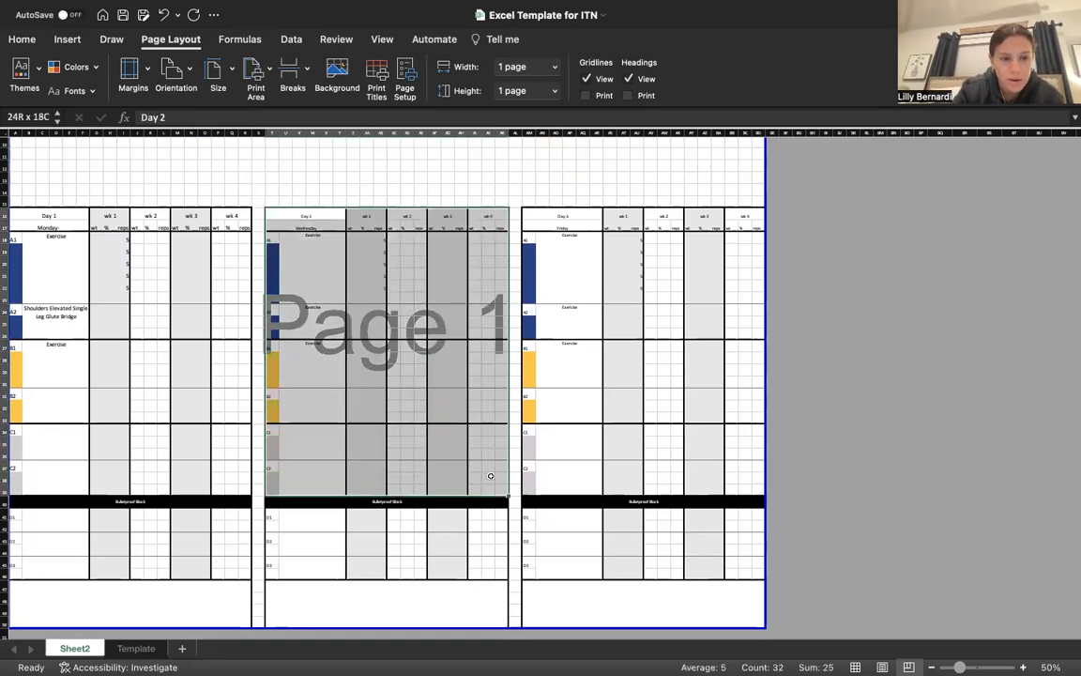
click(37, 42)
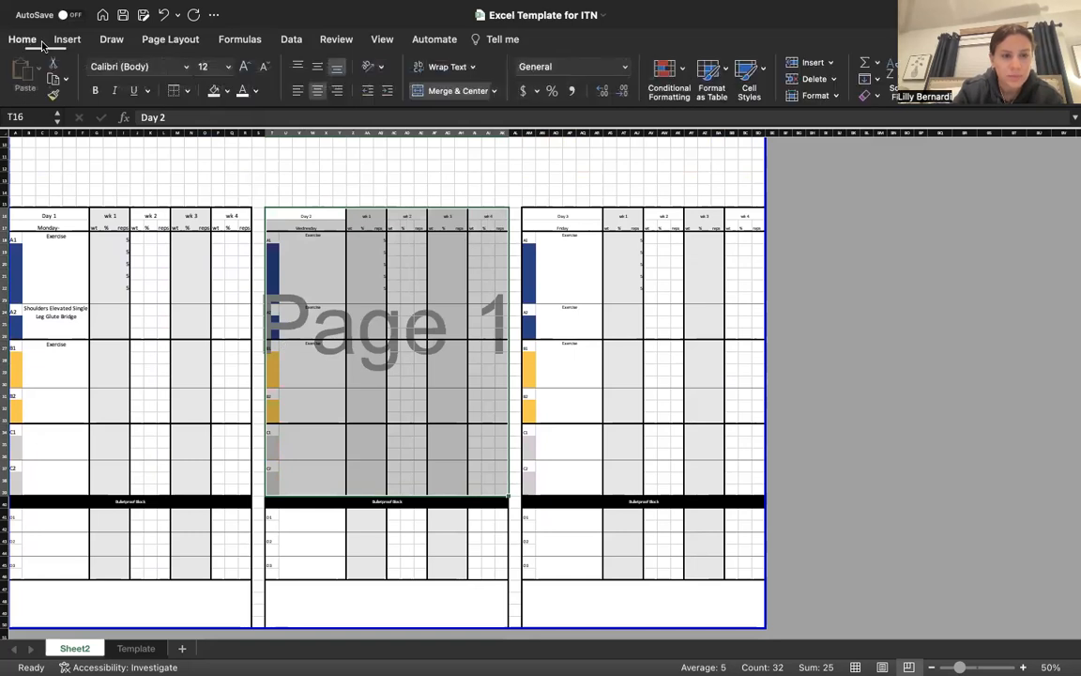
click(227, 66)
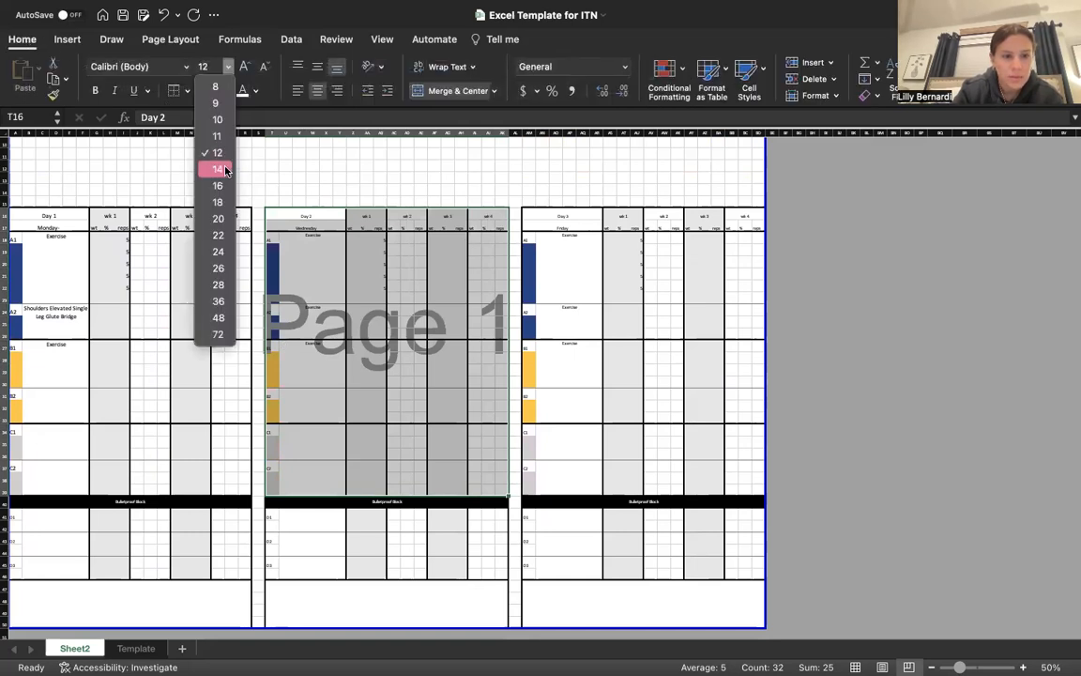
click(218, 185)
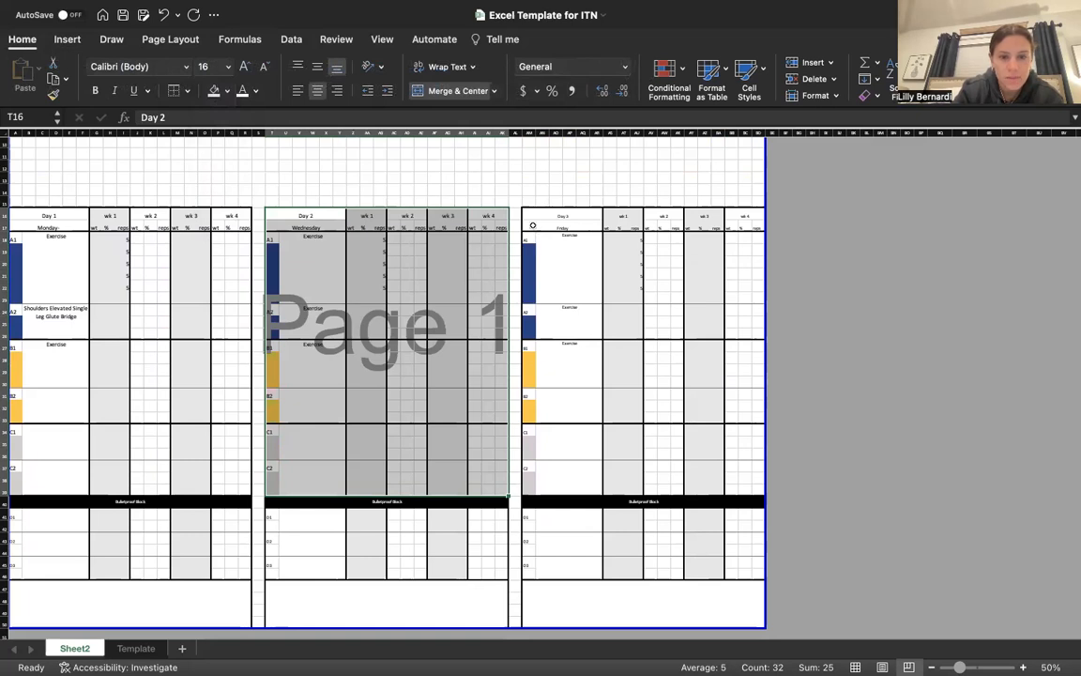
Step: Set the font size of the Day 3 table to 16, from its header rows through block C2
drag(540, 216, 763, 493)
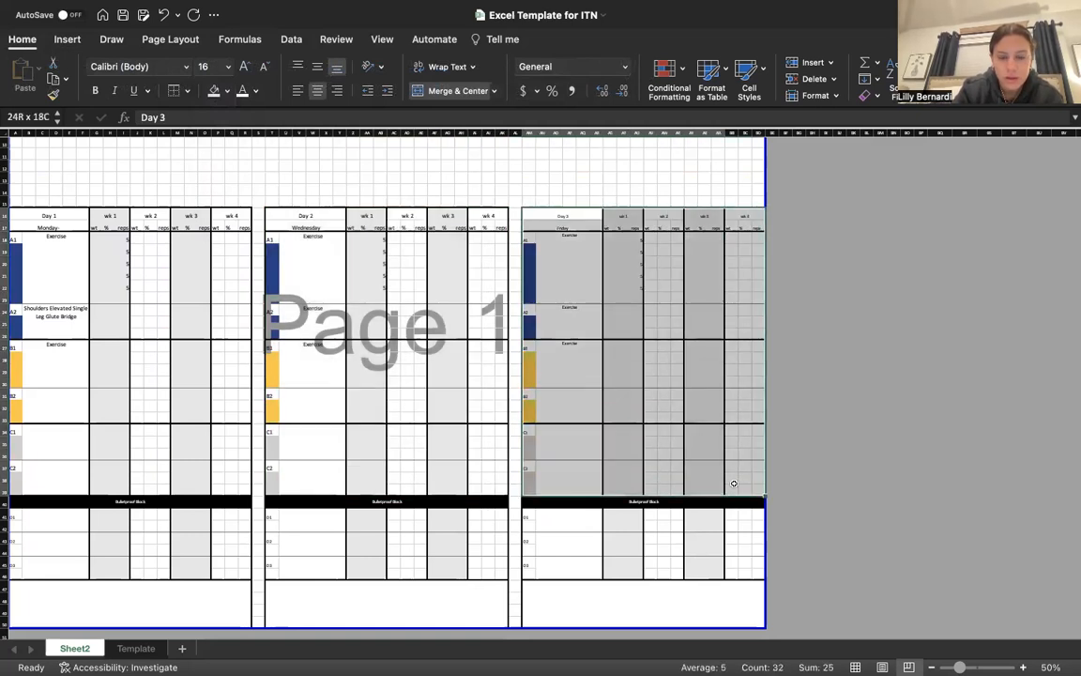
click(228, 68)
click(219, 187)
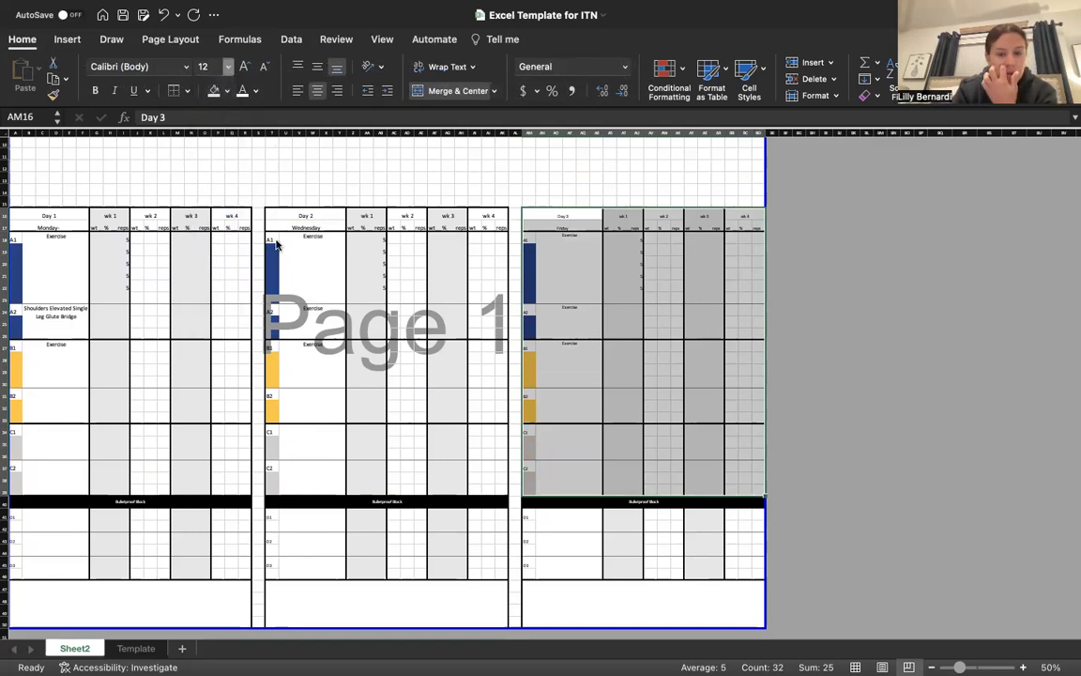
click(190, 381)
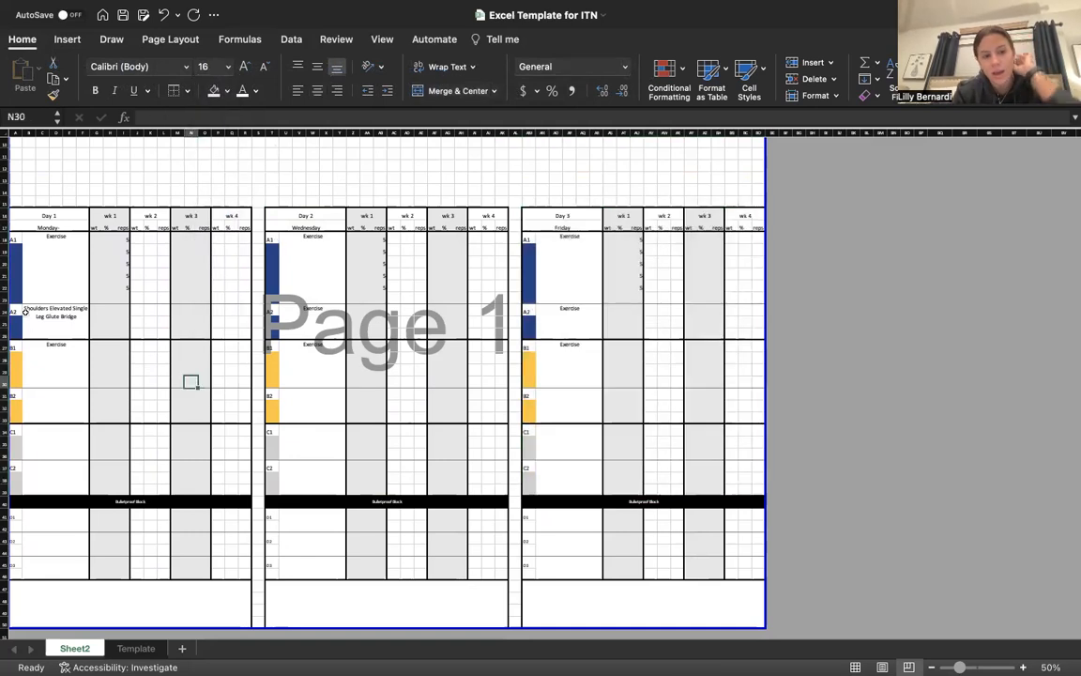
Step: Replace the A1 exercise placeholder for Day 1 in cell B18 with Front Squat
double_click(75, 242)
key(BackSpace)
key(BackSpace)
key(BackSpace)
key(BackSpace)
key(BackSpace)
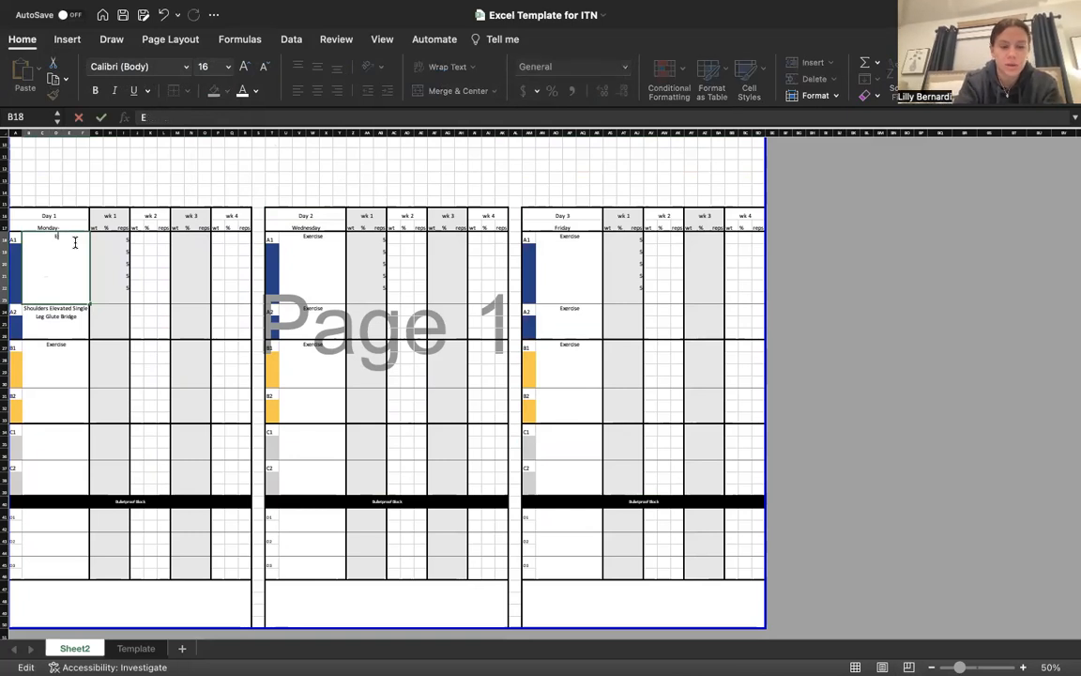
text(ront Squat)
click(116, 283)
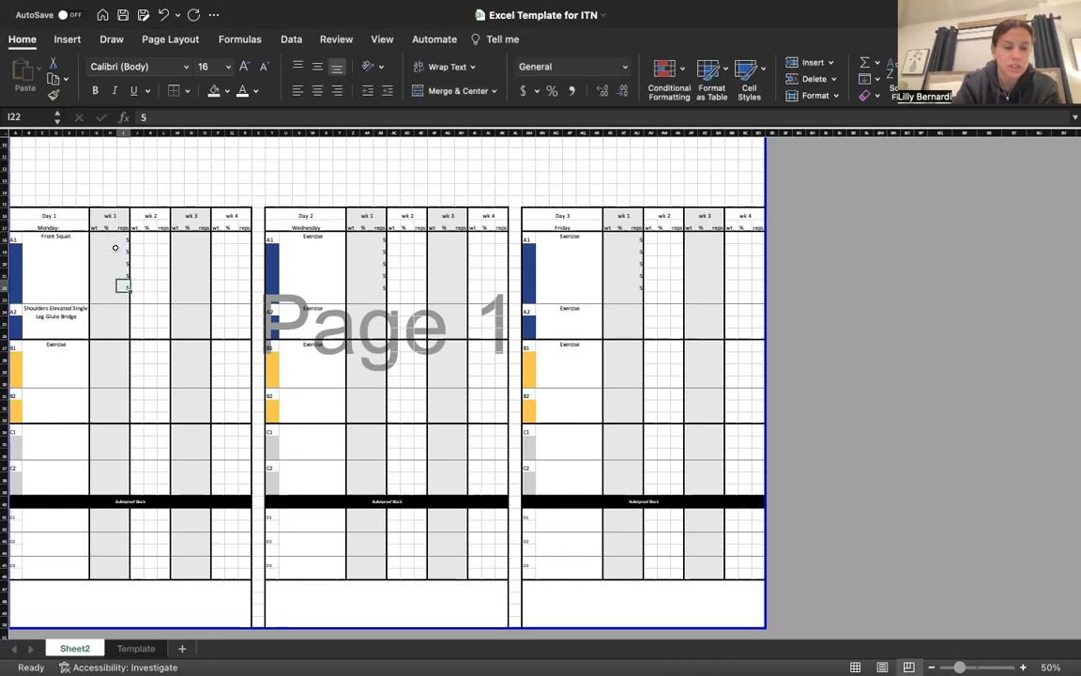
Step: Replace the Day 1 A2 exercise in cell B24 with Mini BD Clamshells
click(58, 316)
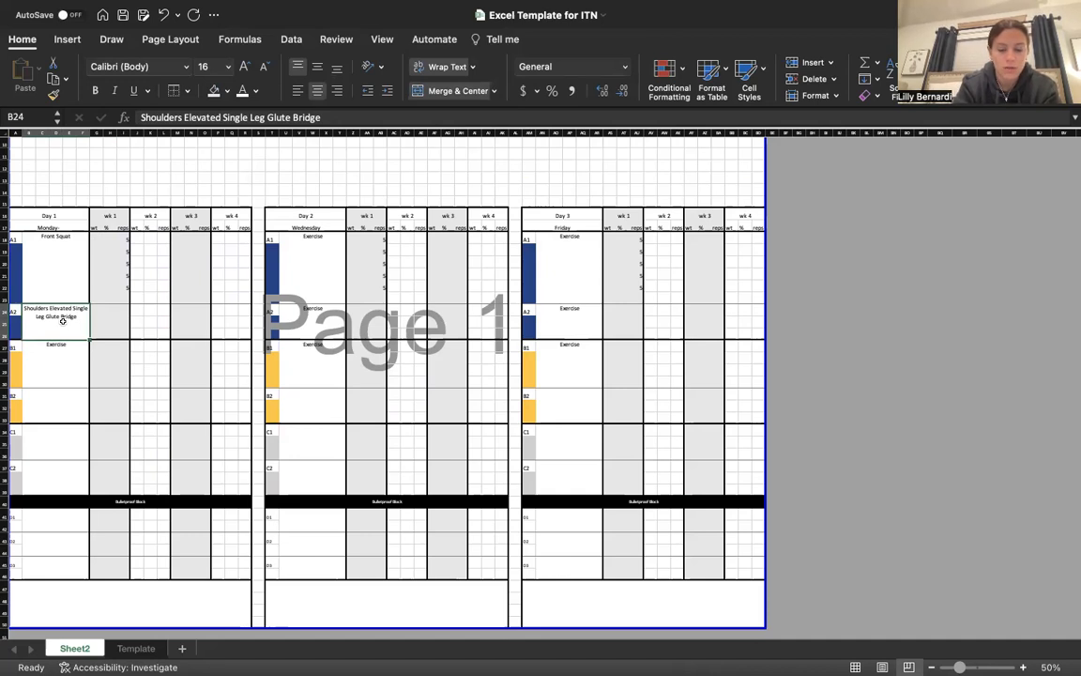
text(Mini BD Clamshells)
click(134, 349)
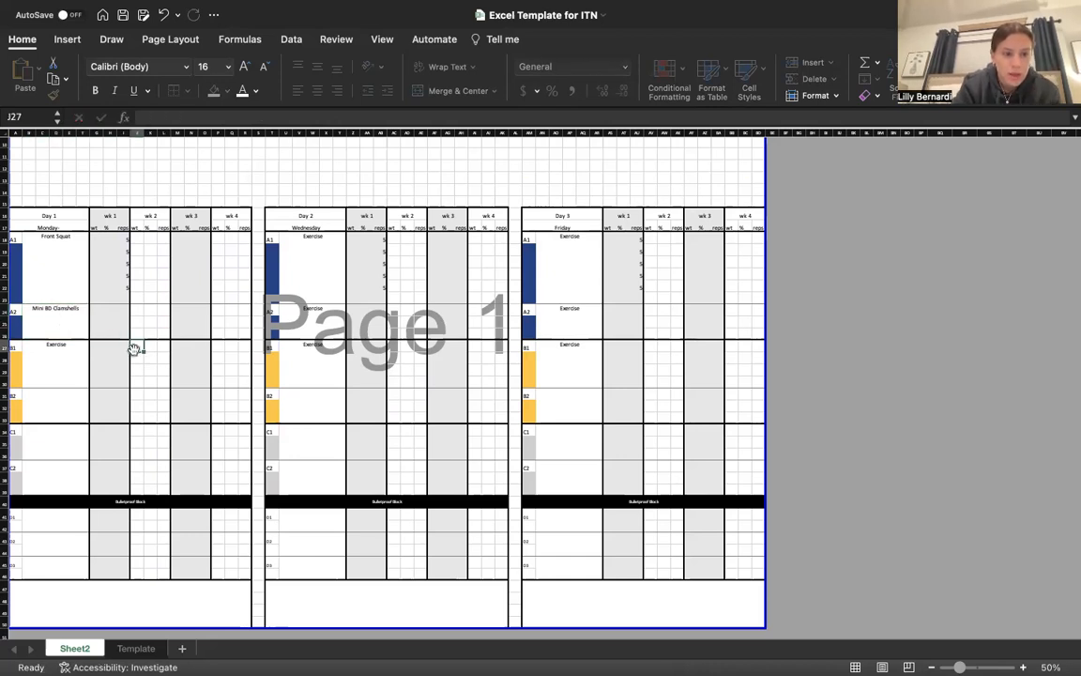
Step: Merge and center the Day 1 A2 cells of week 1 (G24:I26) and week 2 (J24:L26) into one block each
click(98, 310)
drag(99, 310, 119, 329)
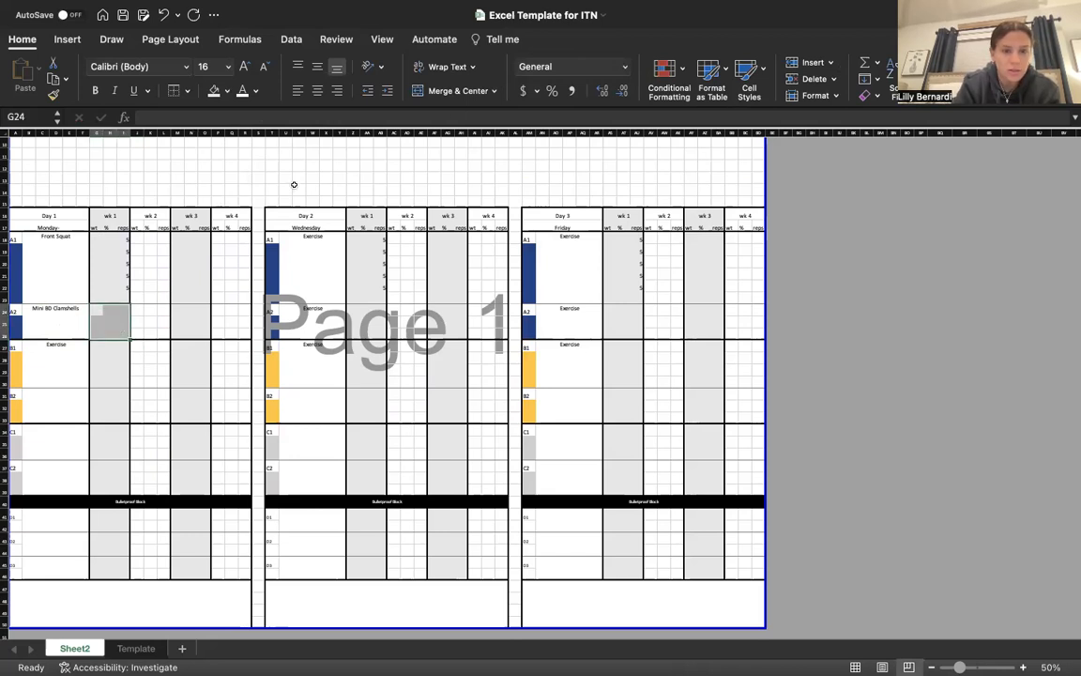
click(470, 94)
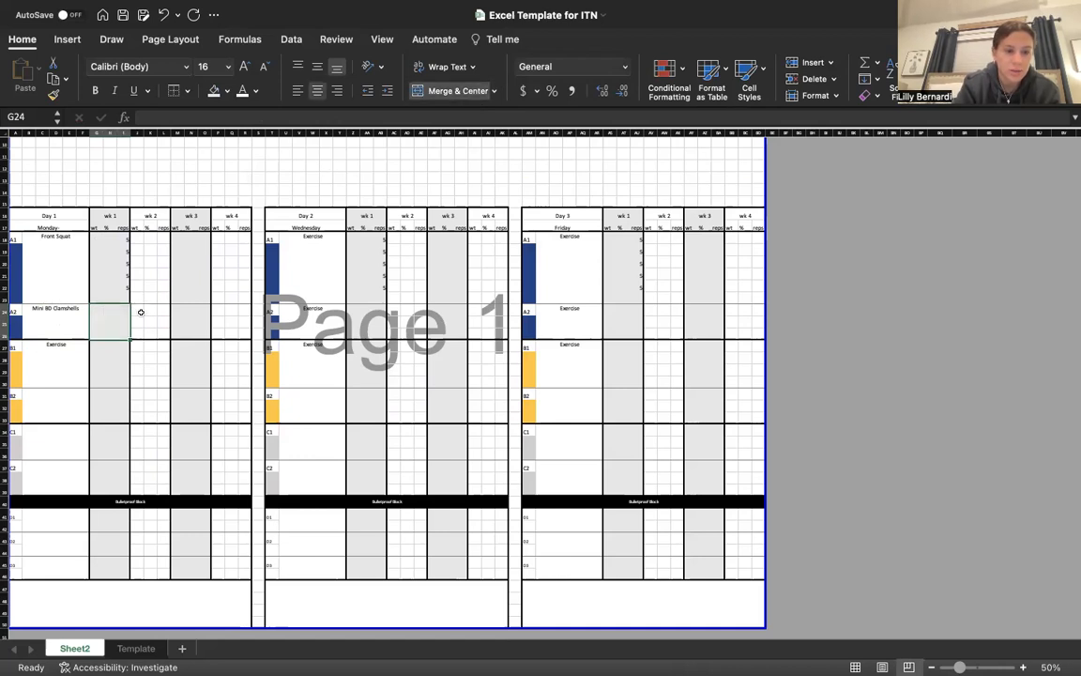
drag(138, 310, 163, 330)
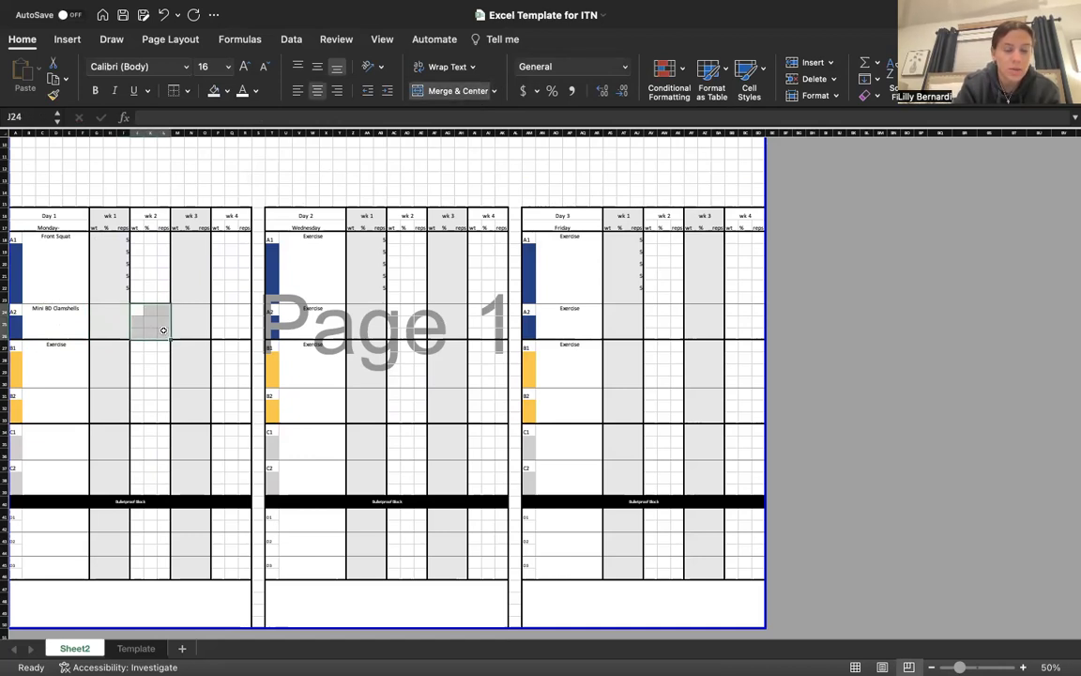
click(443, 92)
Step: Enter 5x10e in the merged week 1 and week 2 blocks of Day 1 exercise A2
click(116, 324)
text(5x)
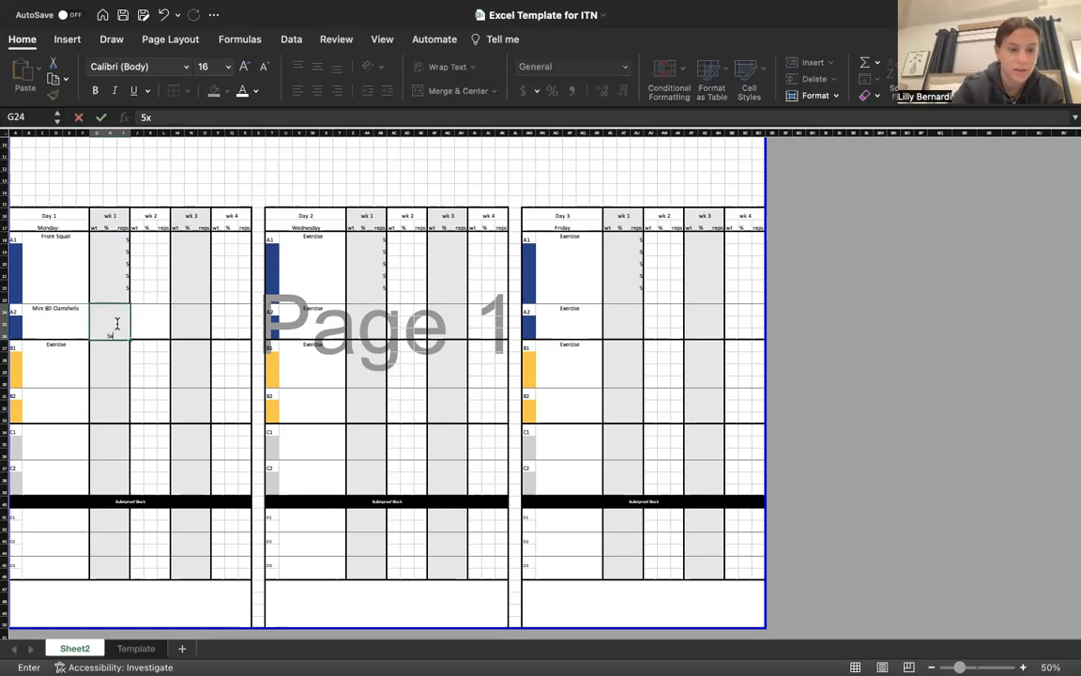
key(BackSpace)
key(BackSpace)
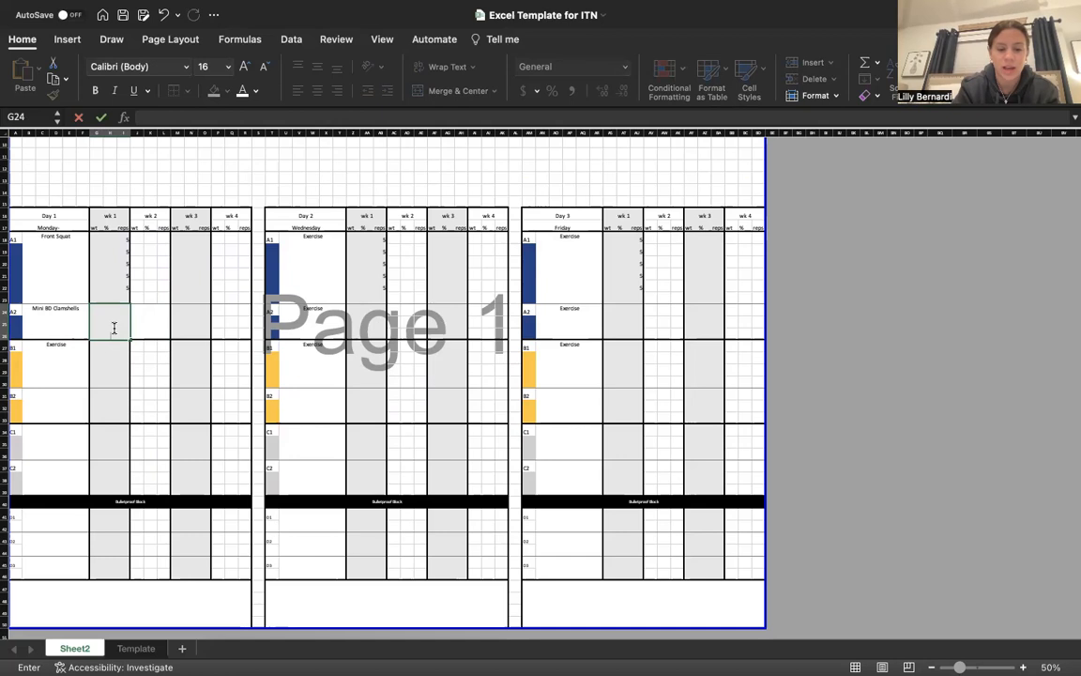
click(157, 324)
click(107, 324)
text(5x10e)
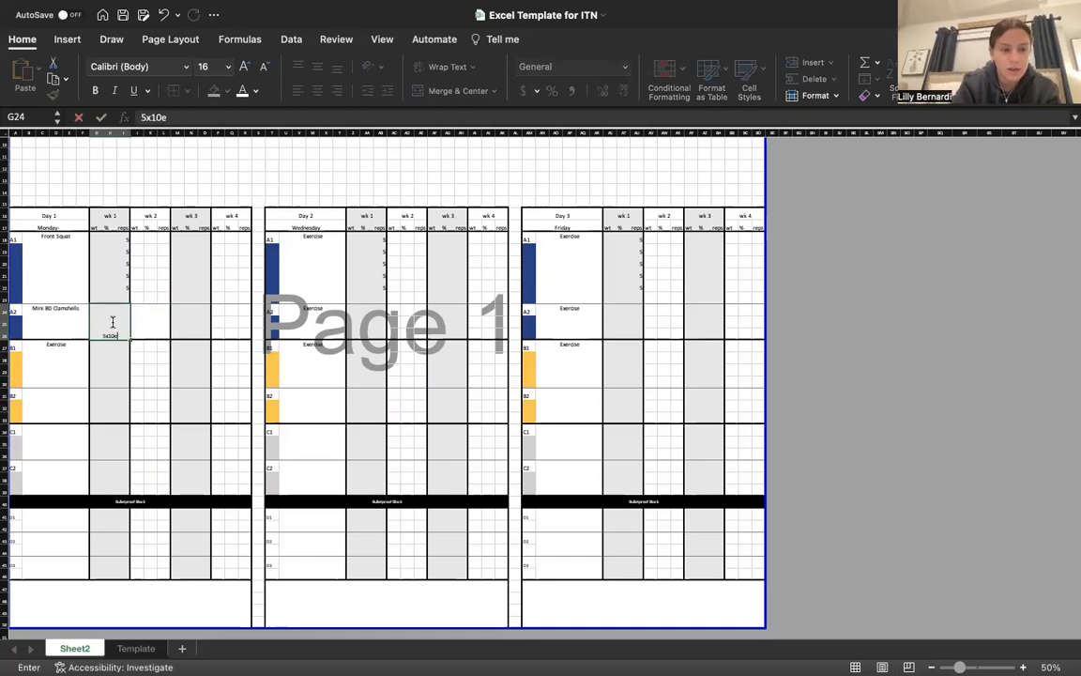
click(153, 330)
text(5x10e)
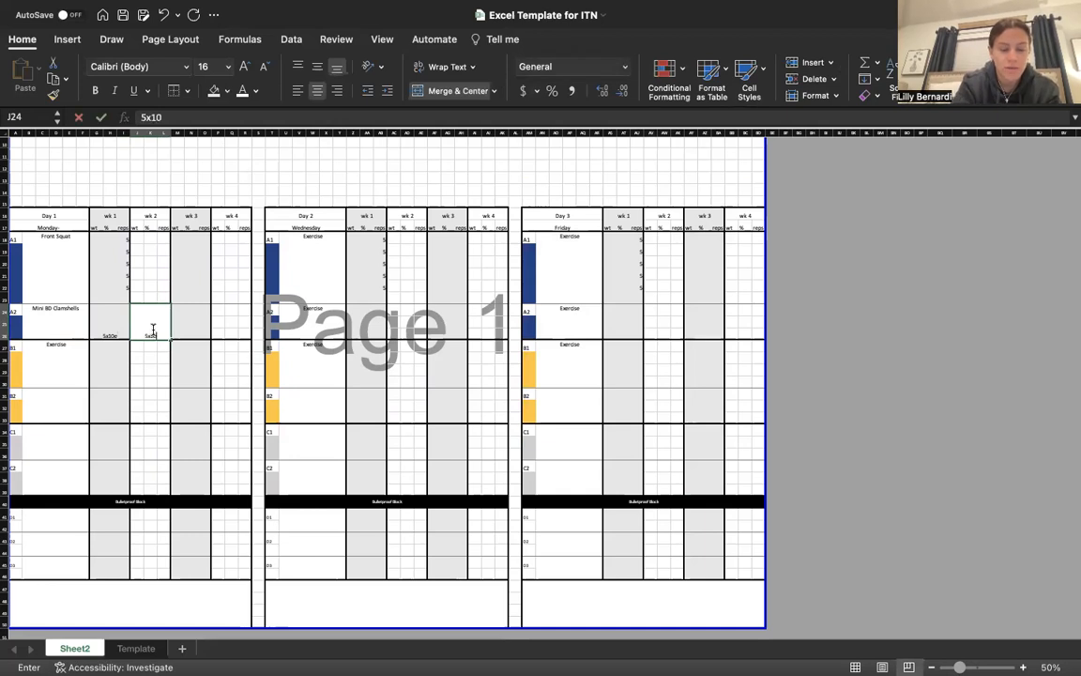
Step: Merge and center the Day 1 A2 cells of week 3 (M24:O26) and week 4 (P24:R26) into one block each
click(191, 322)
drag(176, 306, 196, 337)
click(436, 90)
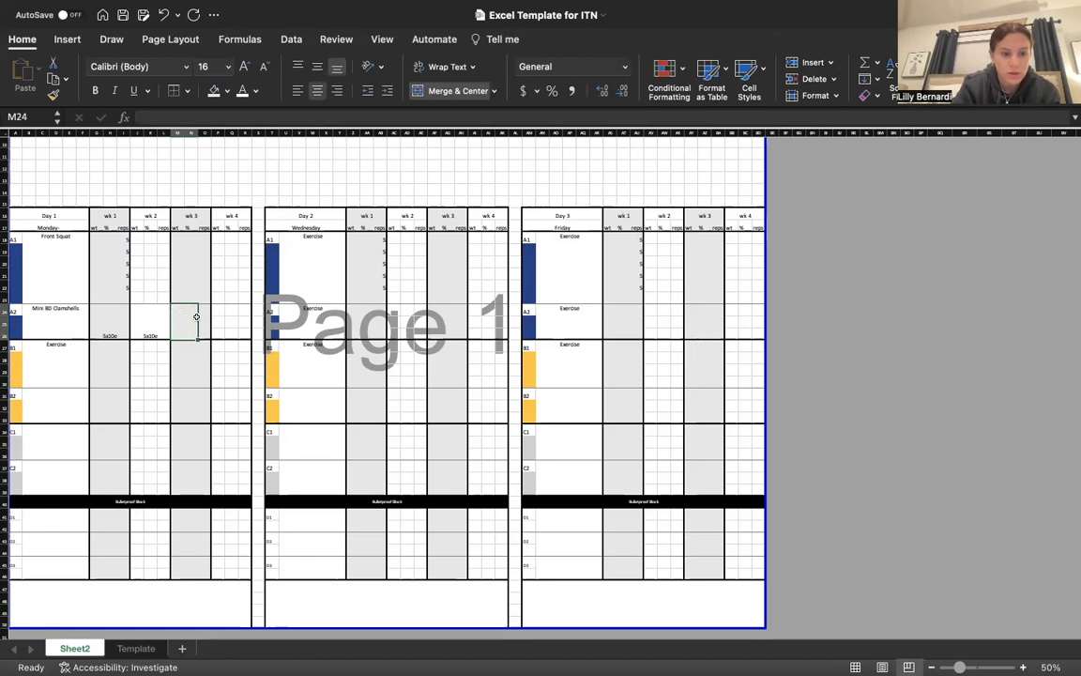
drag(195, 317, 205, 317)
click(419, 89)
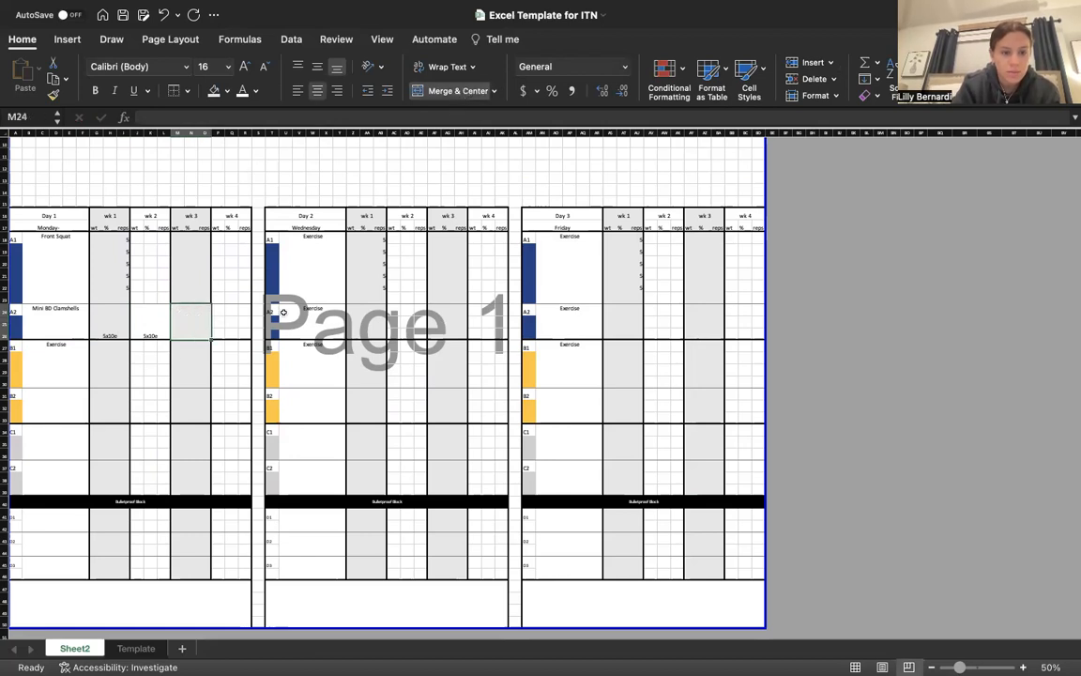
drag(219, 311, 235, 324)
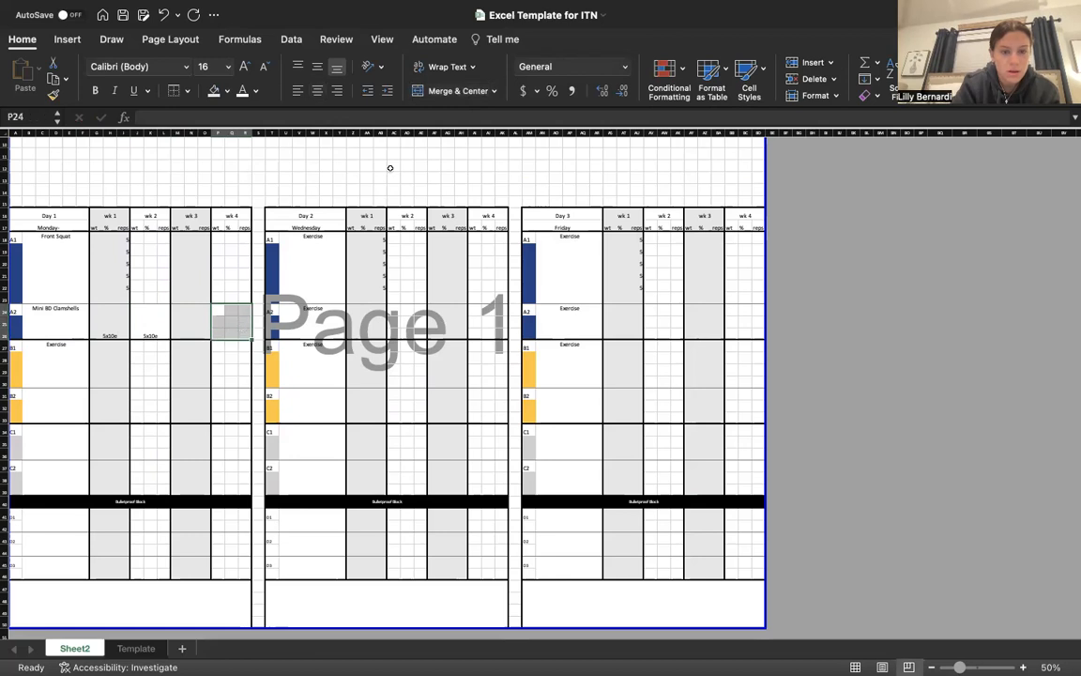
click(474, 92)
Step: Enter 5x12e in the Day 1 A2 week 3 block and middle-align the A2 blocks of all four weeks vertically
click(191, 324)
text(5x12e)
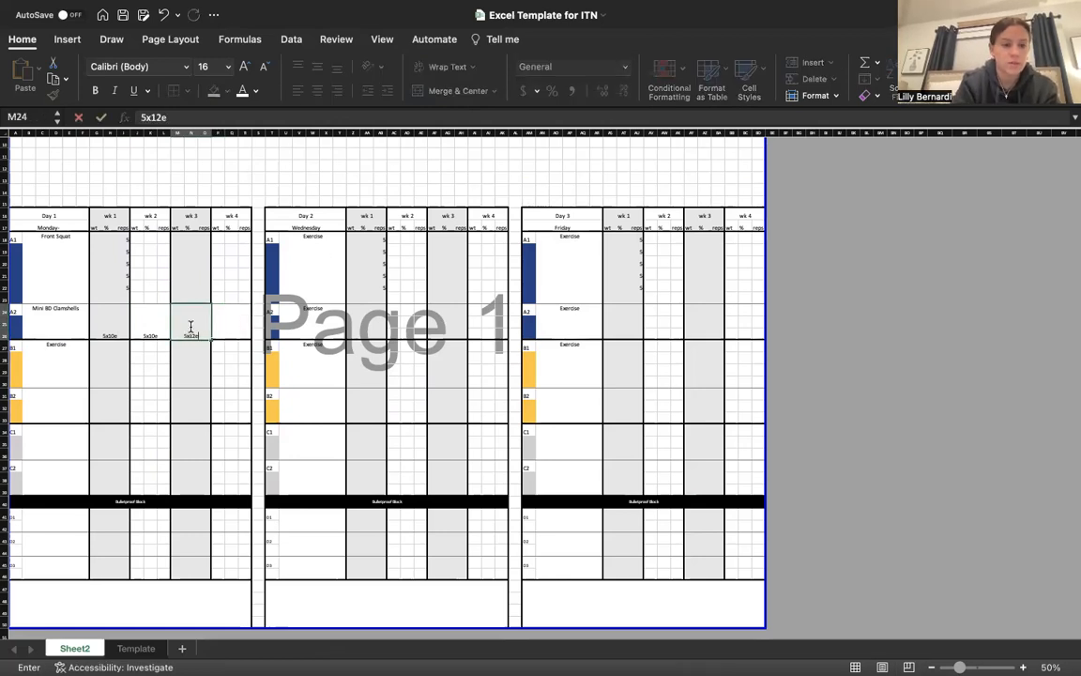
key(Return)
drag(109, 327, 230, 325)
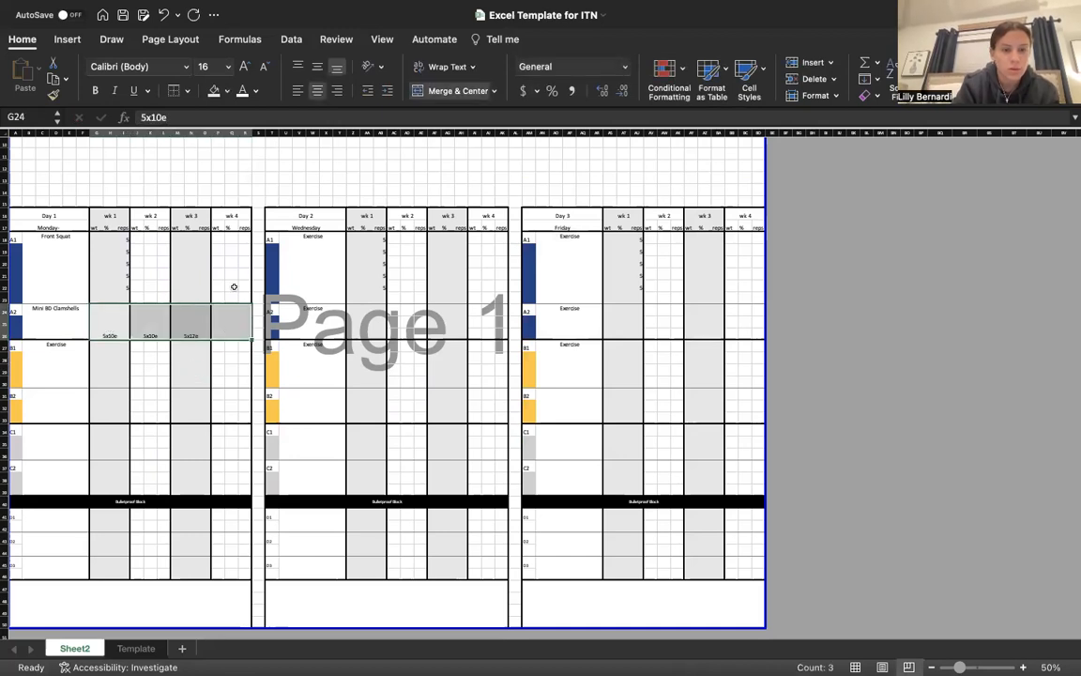
click(317, 67)
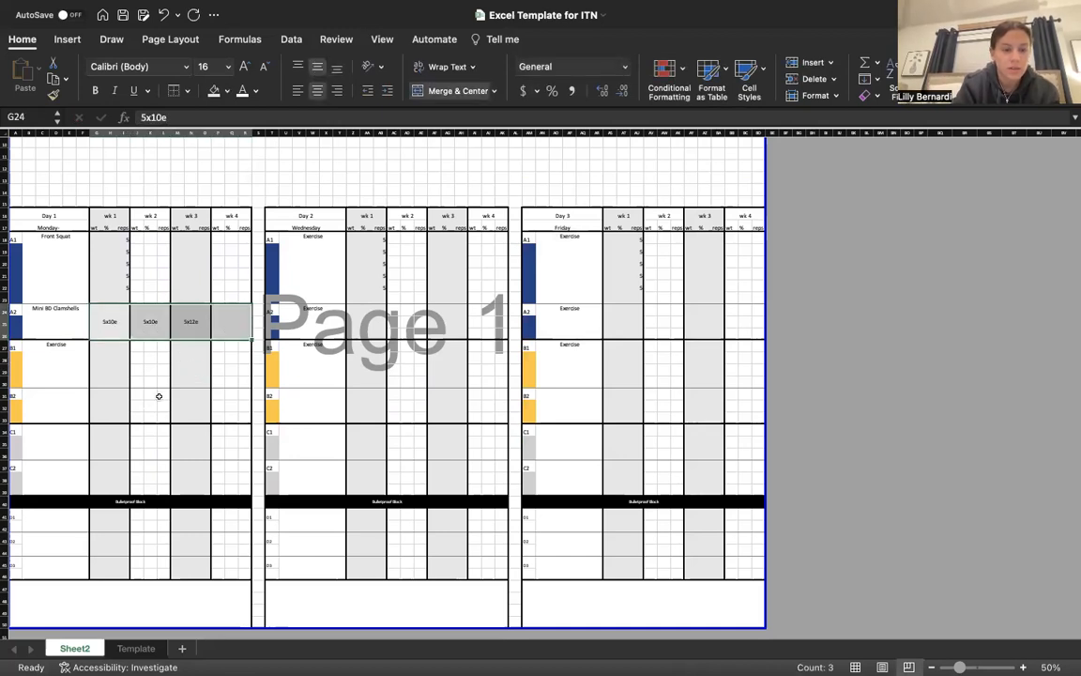
click(160, 393)
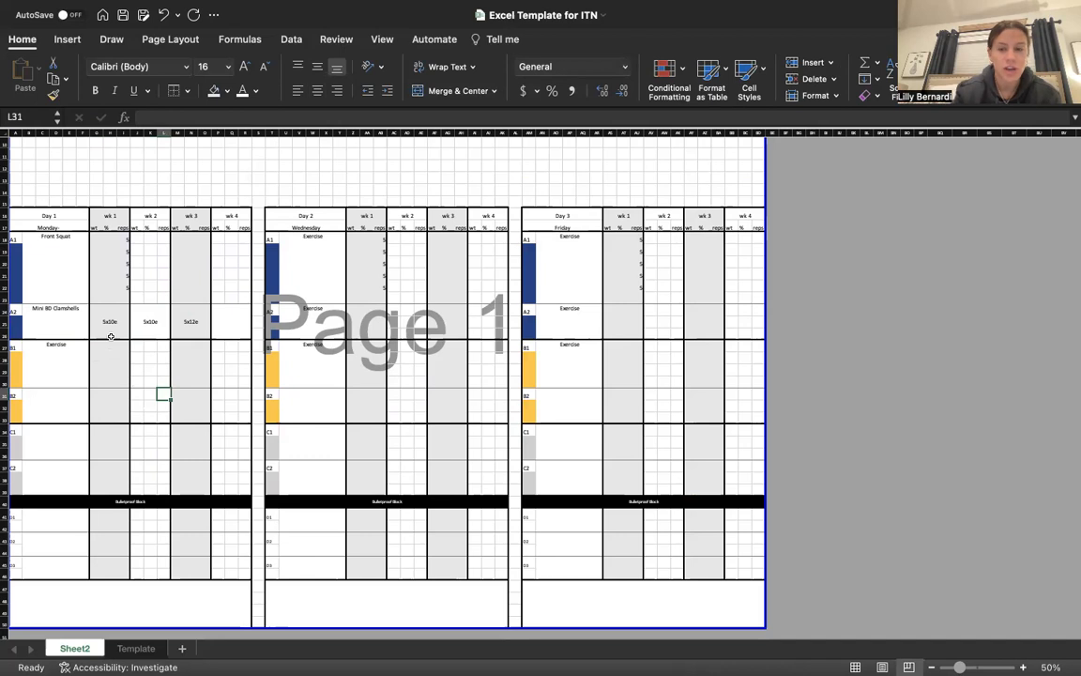
Step: Replace the Day 1 B1 exercise placeholder in cell B27 with DB Bench Press
click(68, 361)
text(DB)
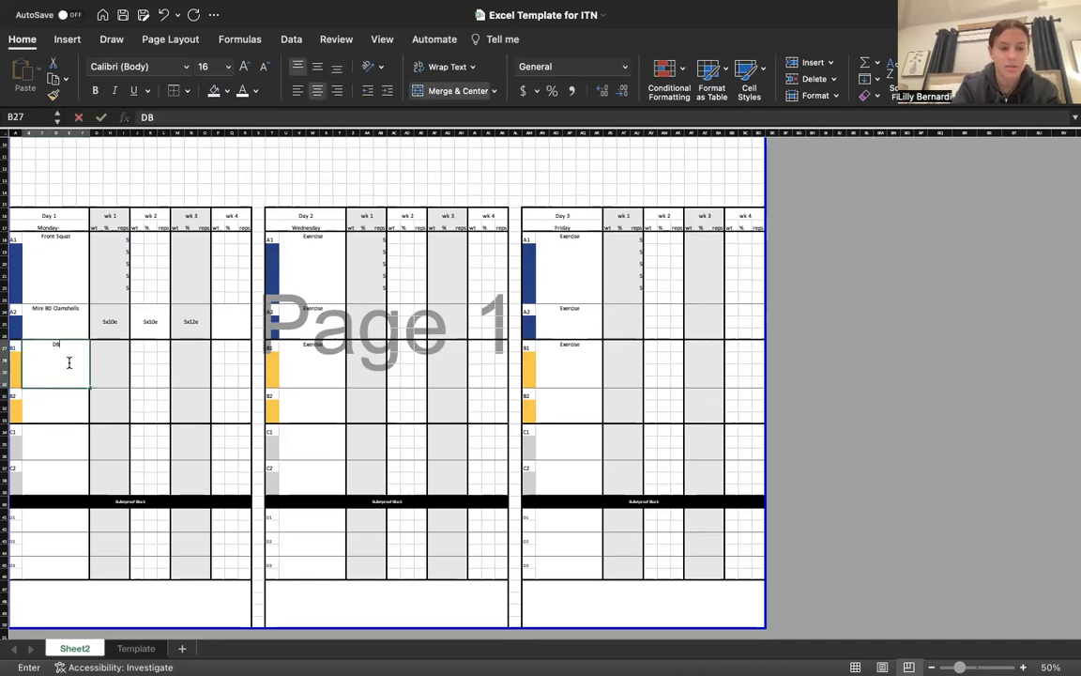
text( Bench)
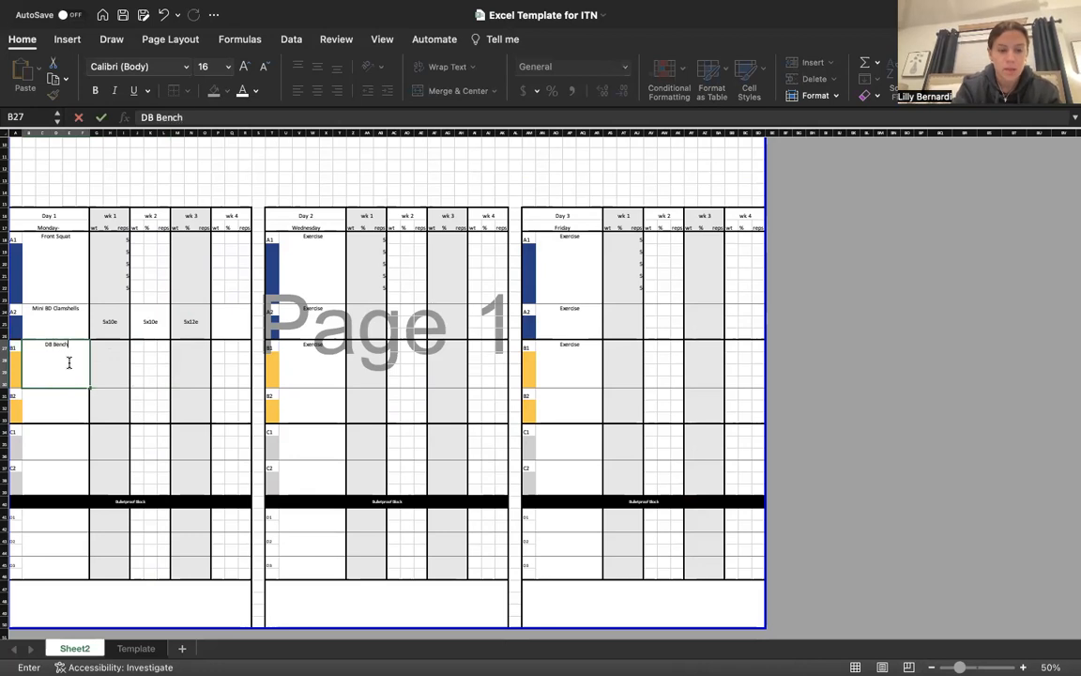
text( Press)
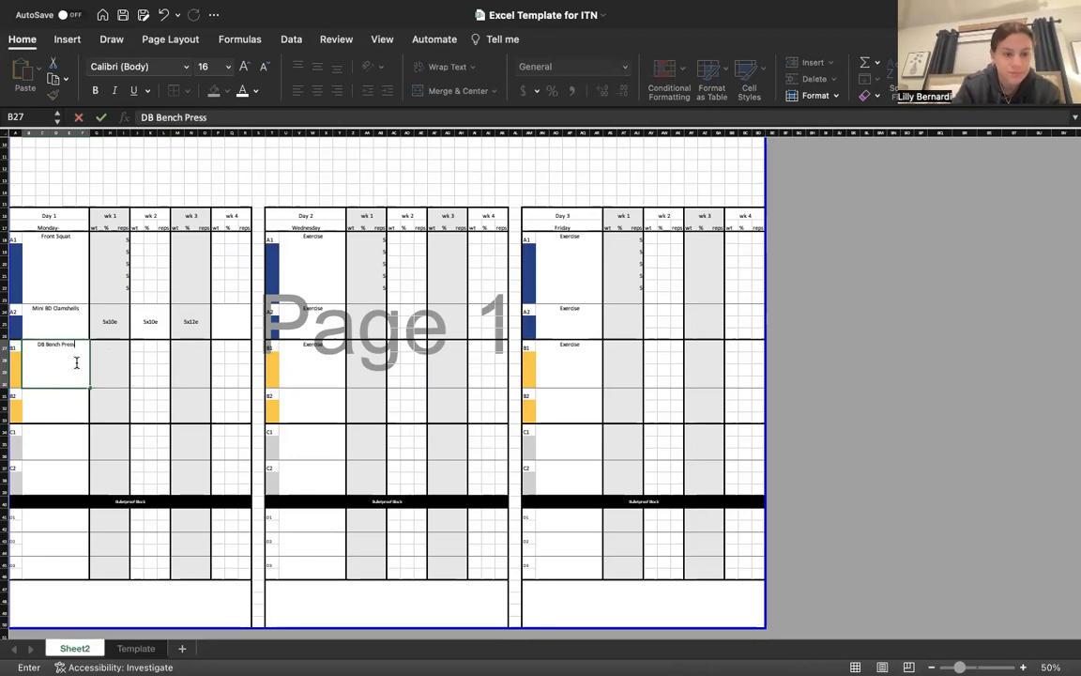
click(112, 370)
Step: Enter 8 reps for each of the four DB Bench Press sets in week 1, cells I27 to I30
click(123, 346)
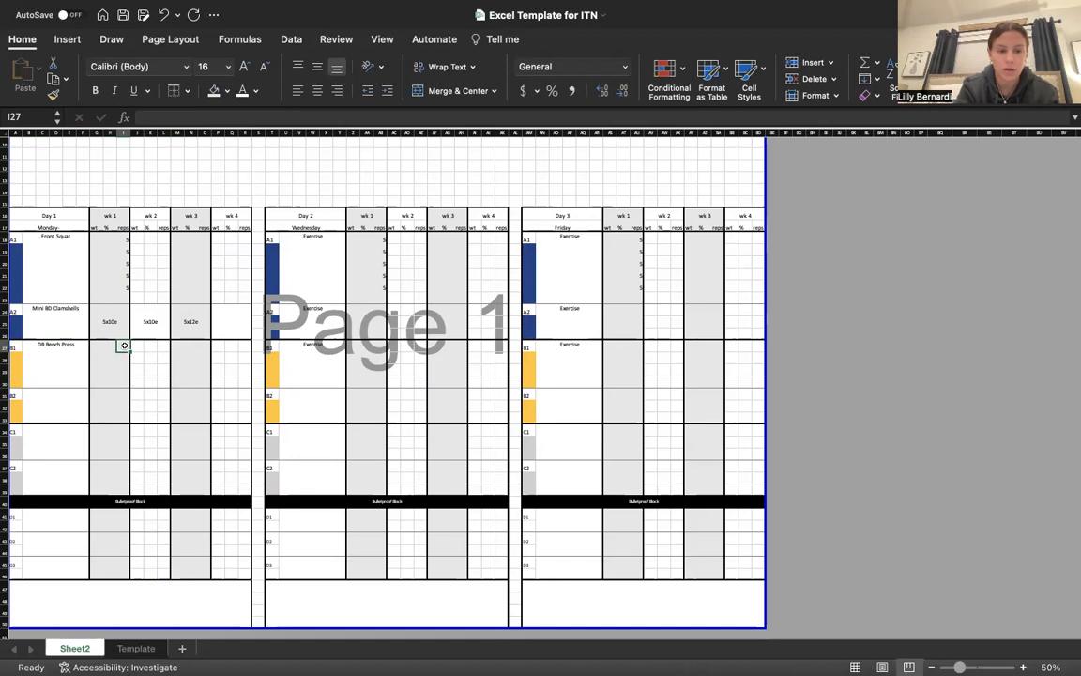
text(8)
key(Return)
text(8)
key(Return)
text(8)
key(Return)
text(8)
key(Return)
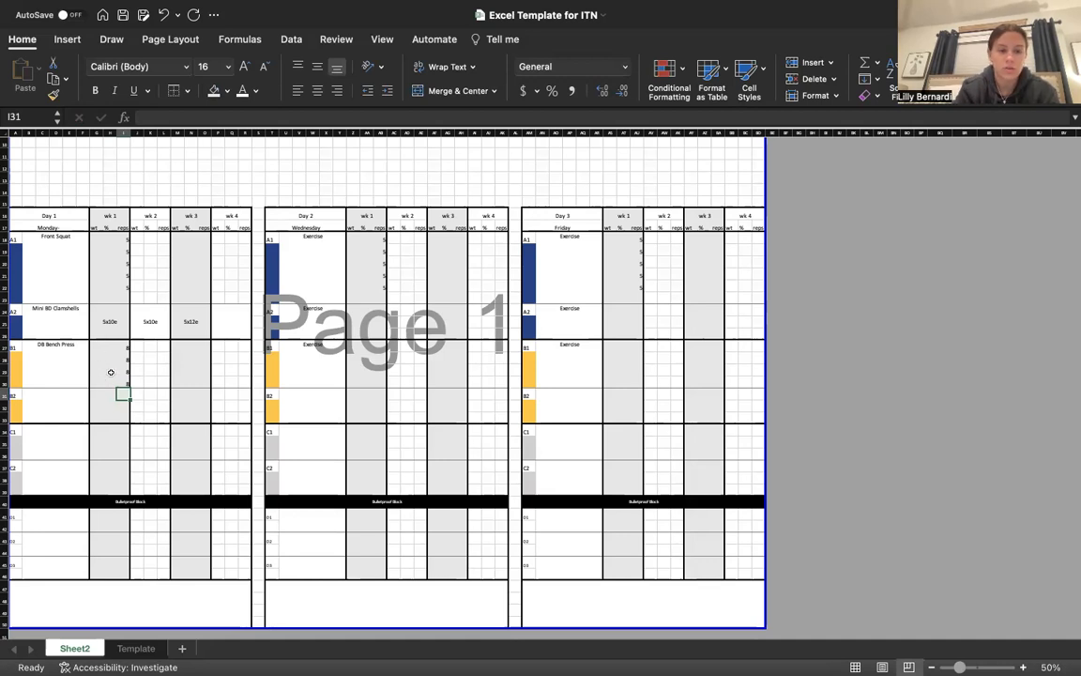
Step: Enter 8 reps for each of the four DB Bench Press sets in week 2, cells L27 to L30
click(98, 266)
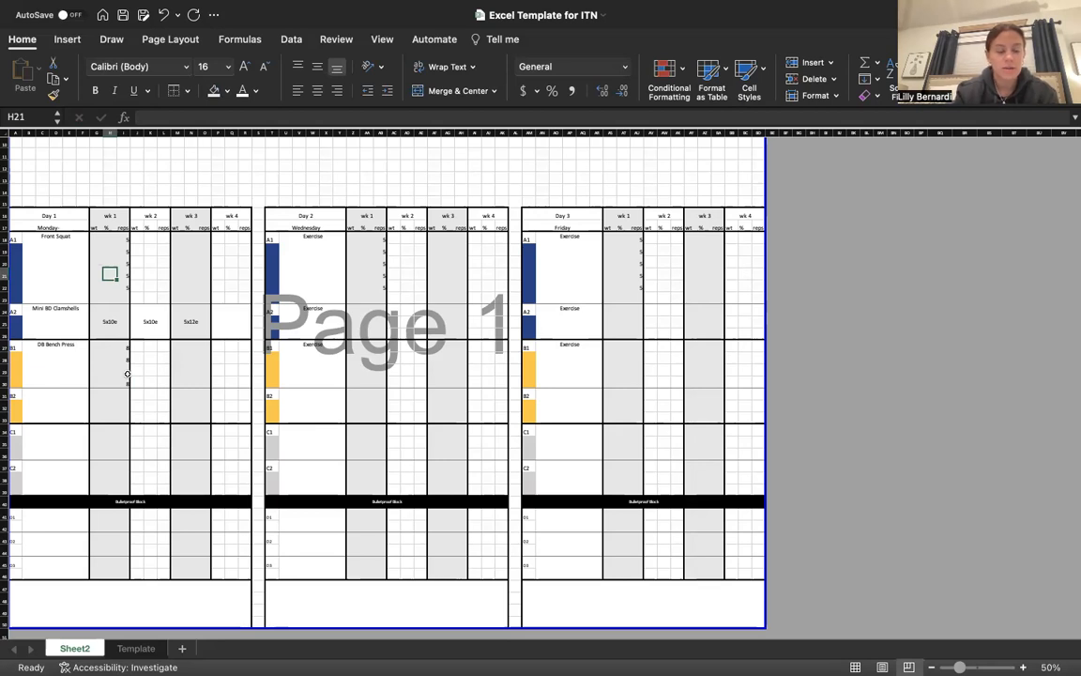
click(161, 346)
text(8)
key(Return)
text(8)
key(Return)
text(8)
key(Return)
text(8)
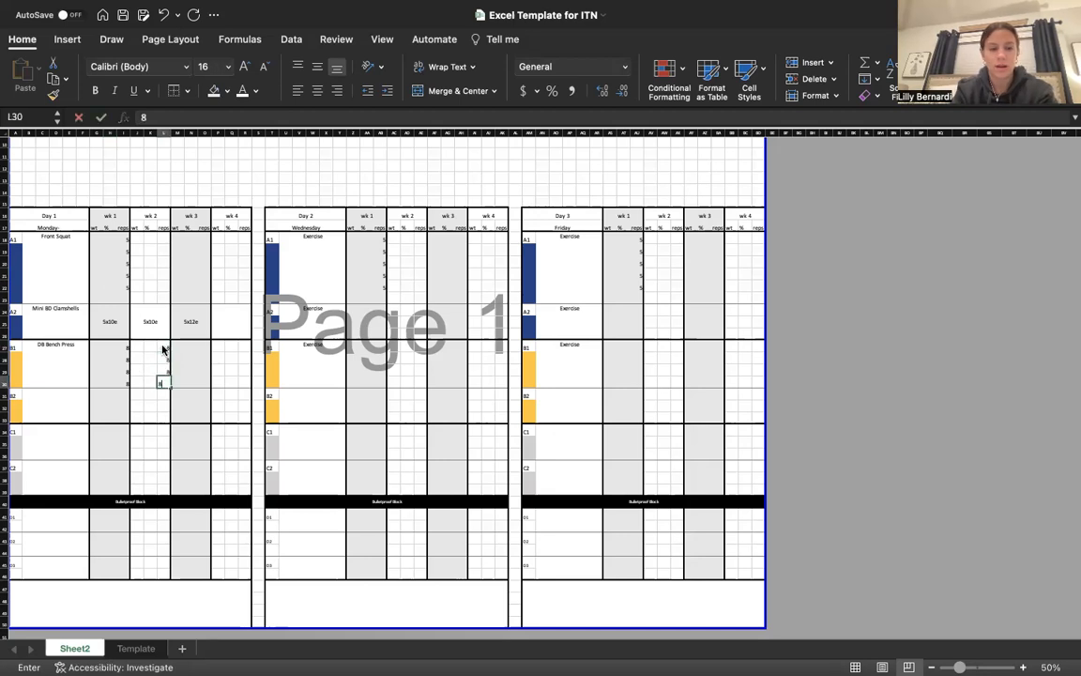
key(Return)
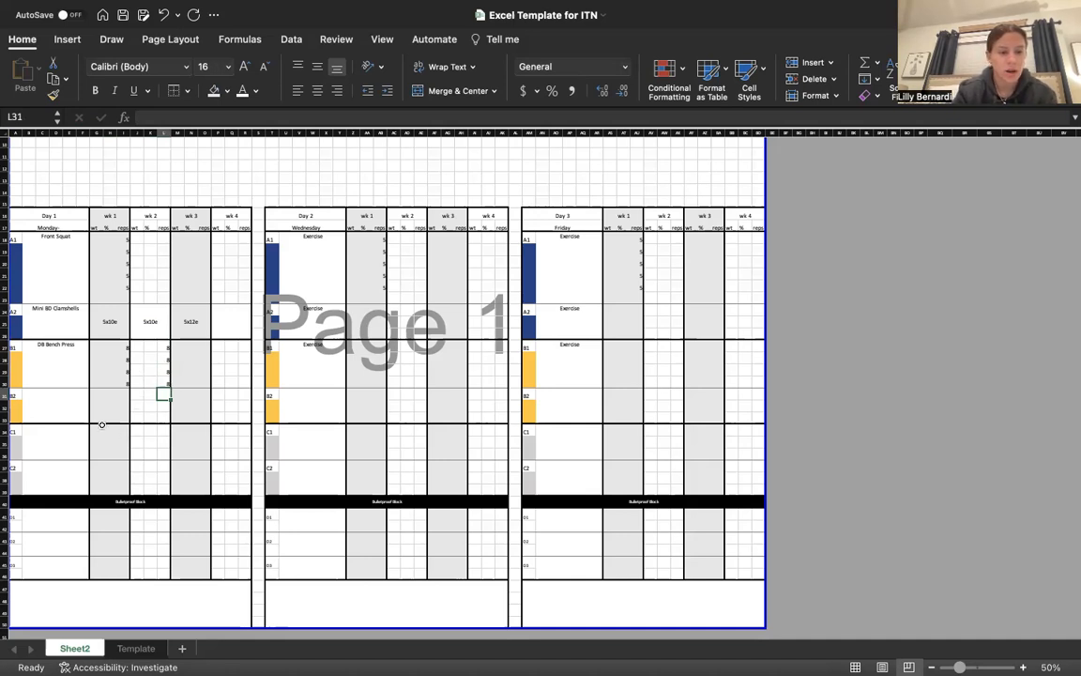
Step: Enter TRX Row as the Day 1 B2 exercise in B31, and merge and center its week 1 and week 2 cells into one block each
click(59, 404)
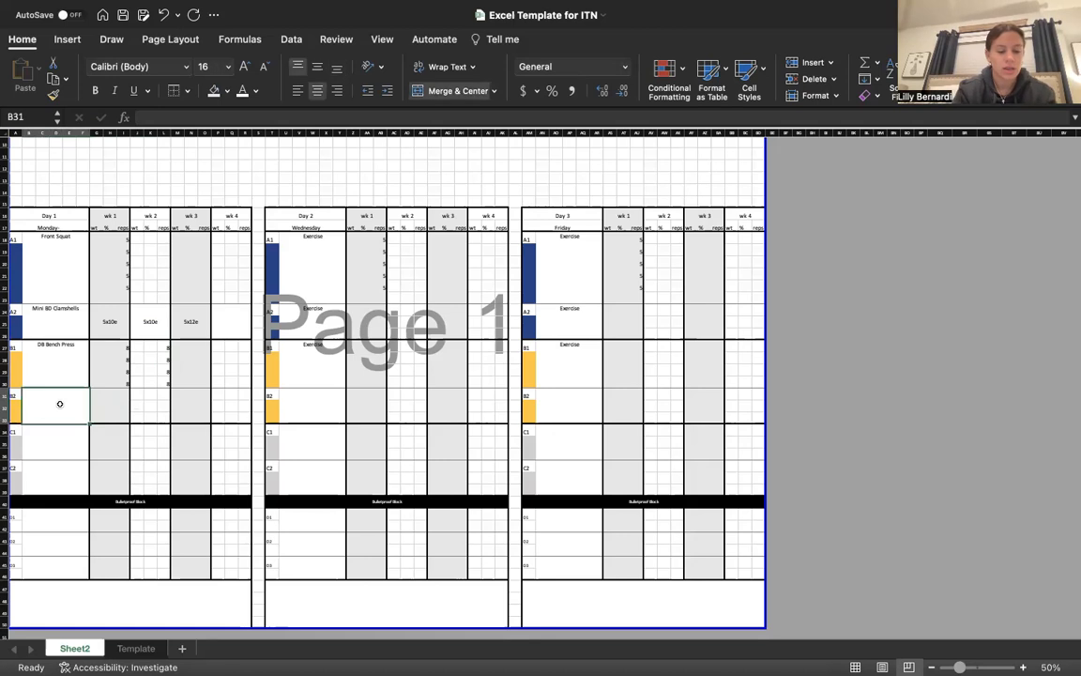
text(TRX Row)
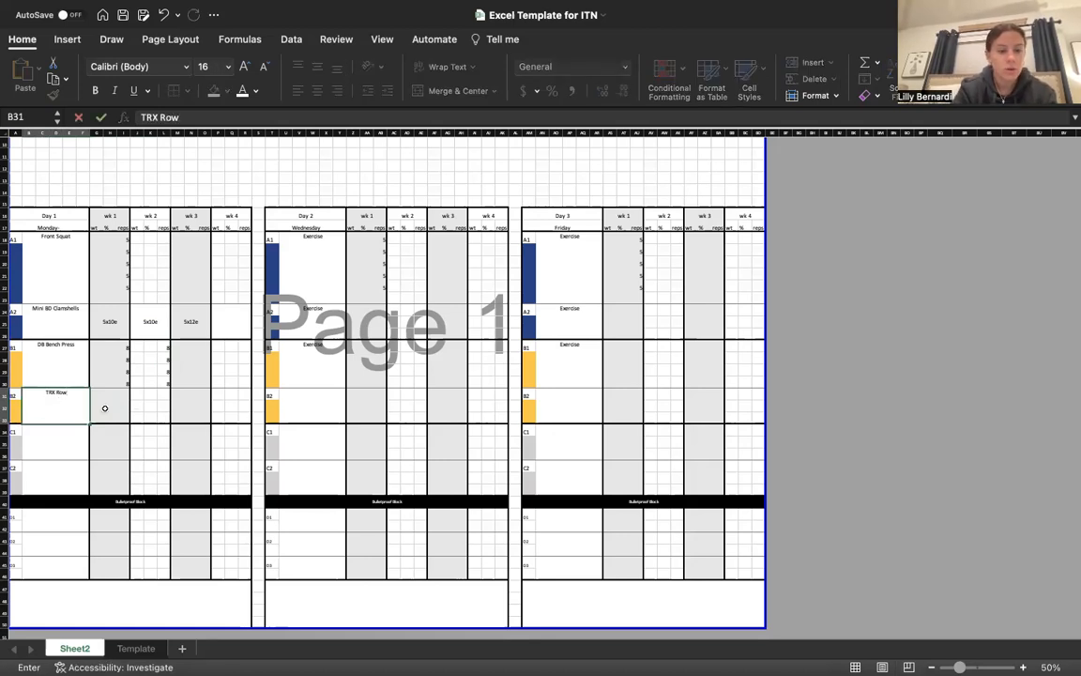
click(105, 407)
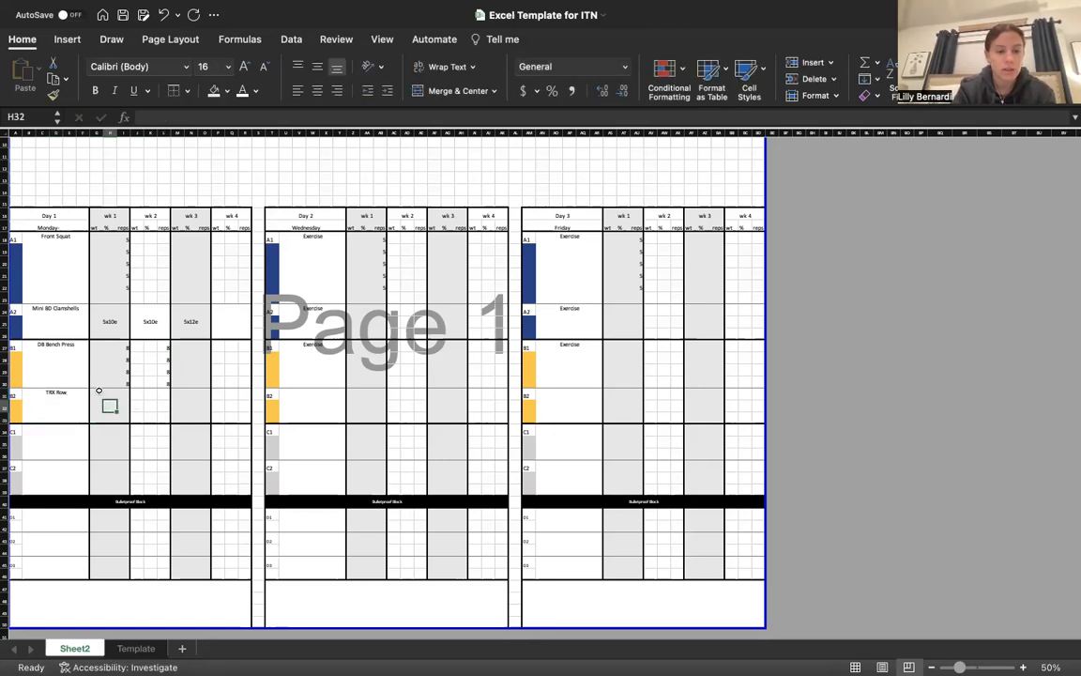
drag(110, 399, 159, 416)
click(442, 93)
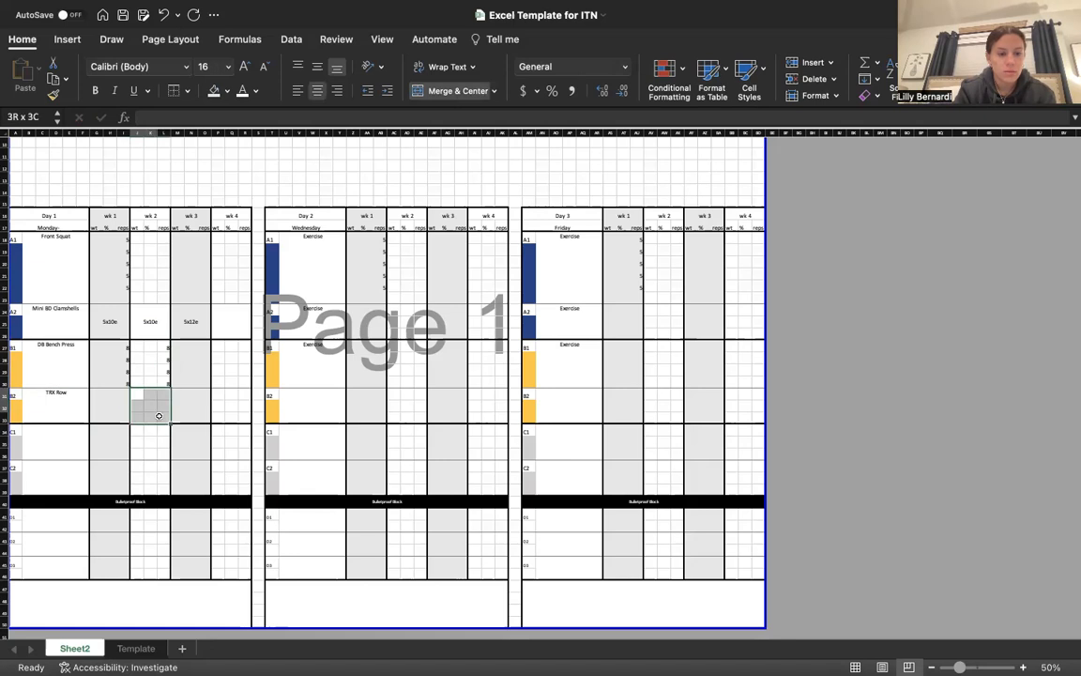
click(442, 91)
Step: Enter 4x10 in the week 1 and week 2 blocks of TRX Row and middle-align both vertically
click(109, 406)
text(4x10)
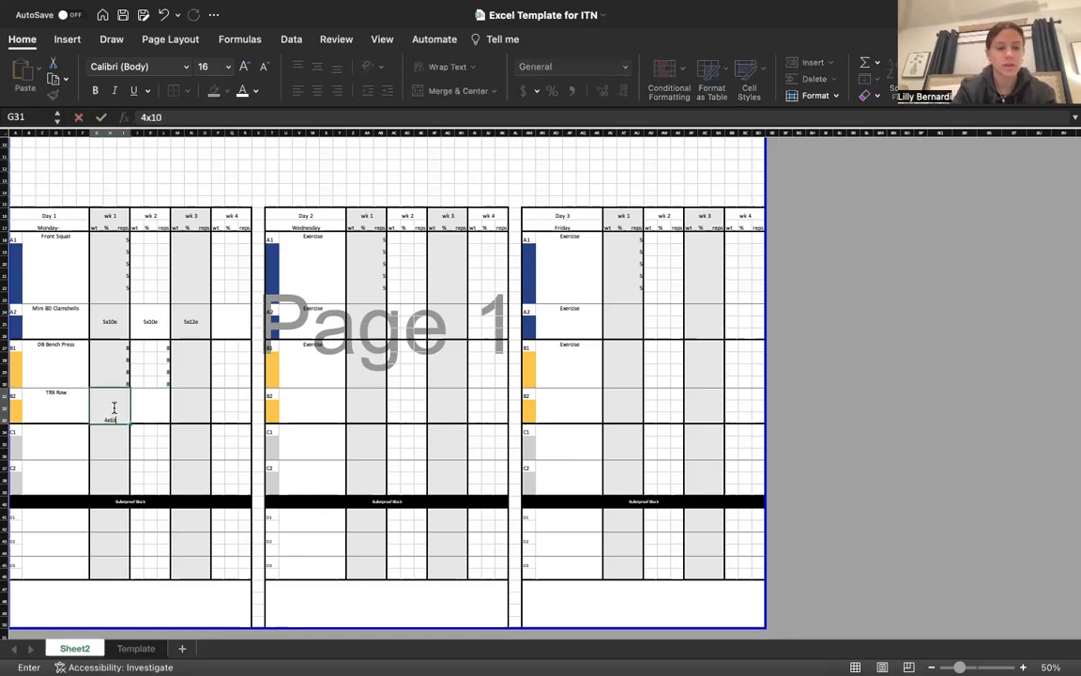
click(146, 402)
text(4x1)
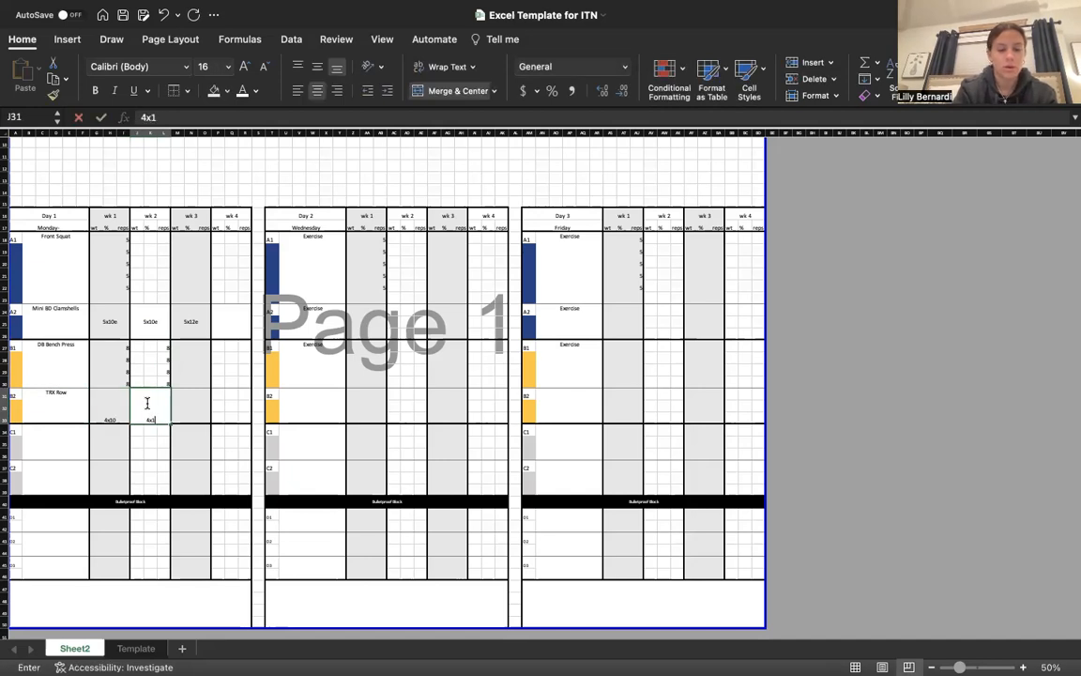
text(0)
click(149, 439)
drag(105, 405, 142, 407)
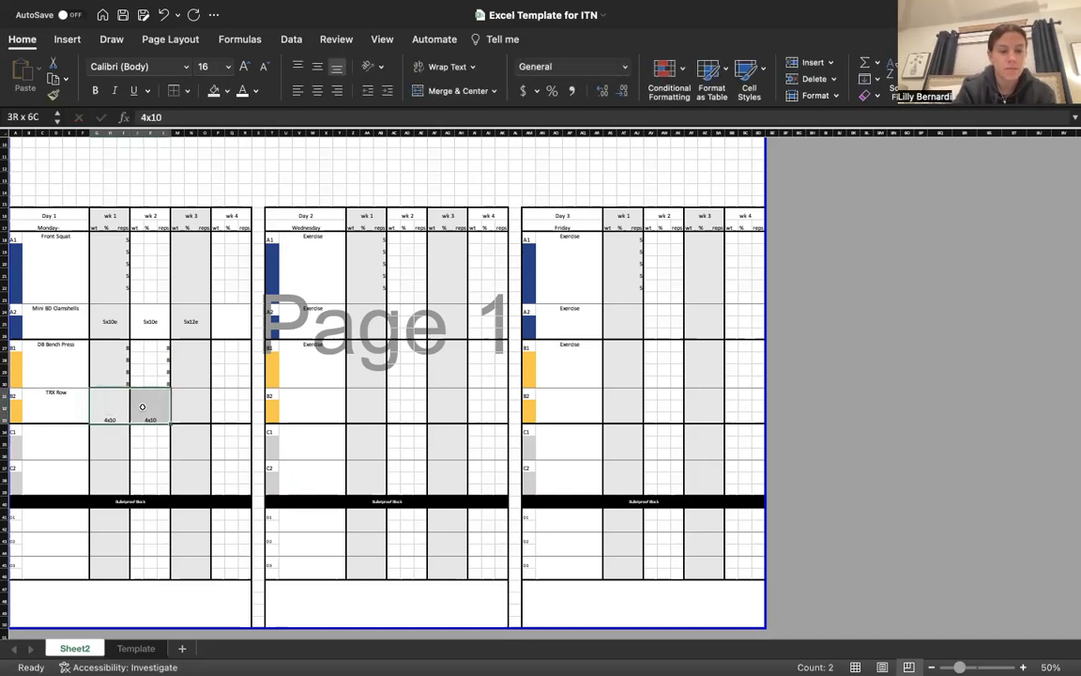
click(318, 66)
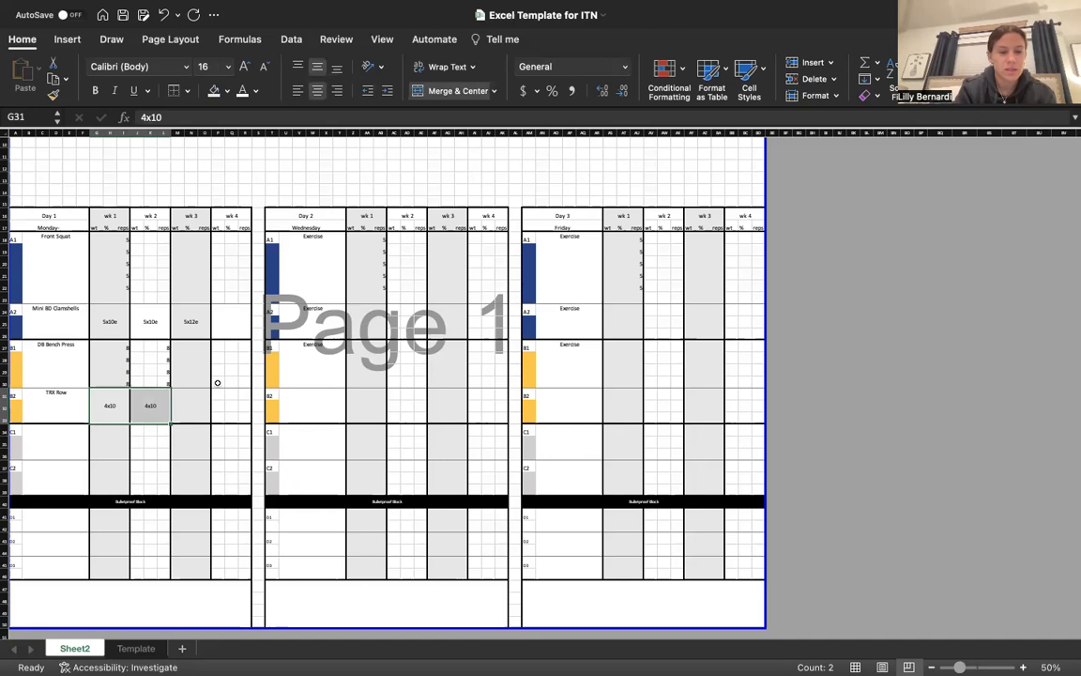
click(272, 394)
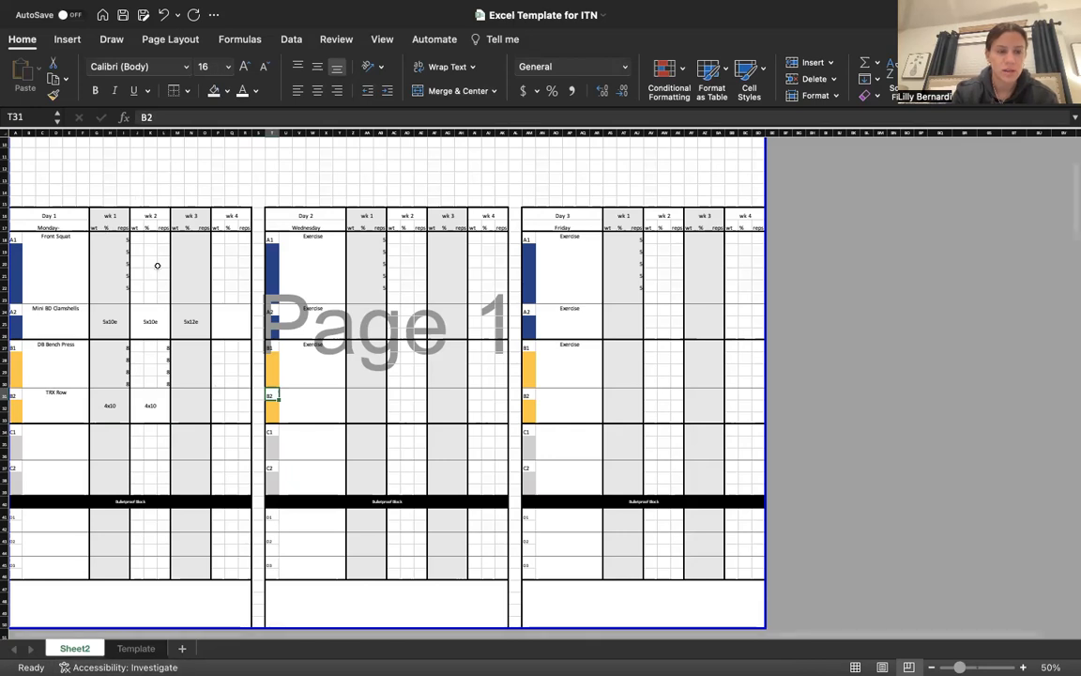
scroll(173, 520, down, 2)
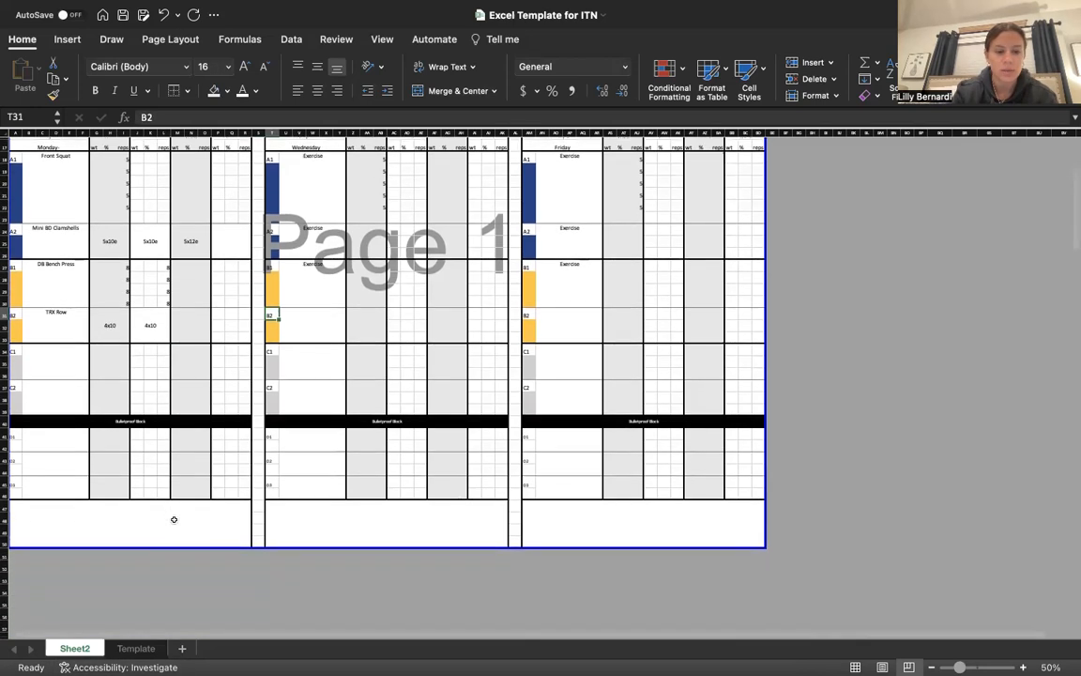
scroll(174, 519, up, 6)
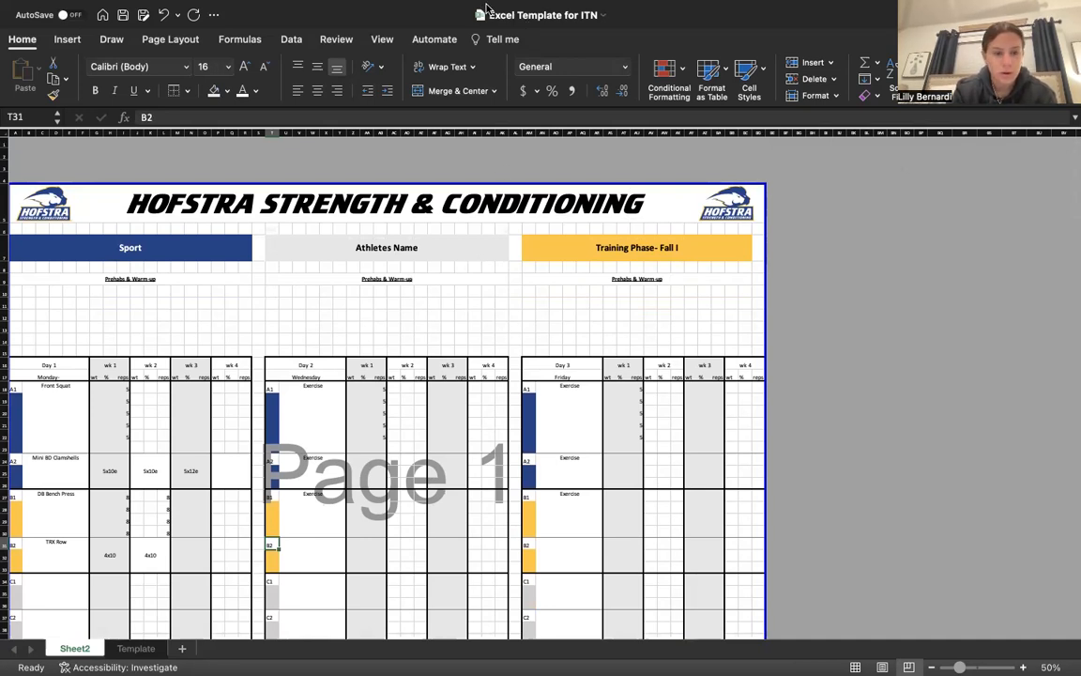
scroll(497, 346, down, 5)
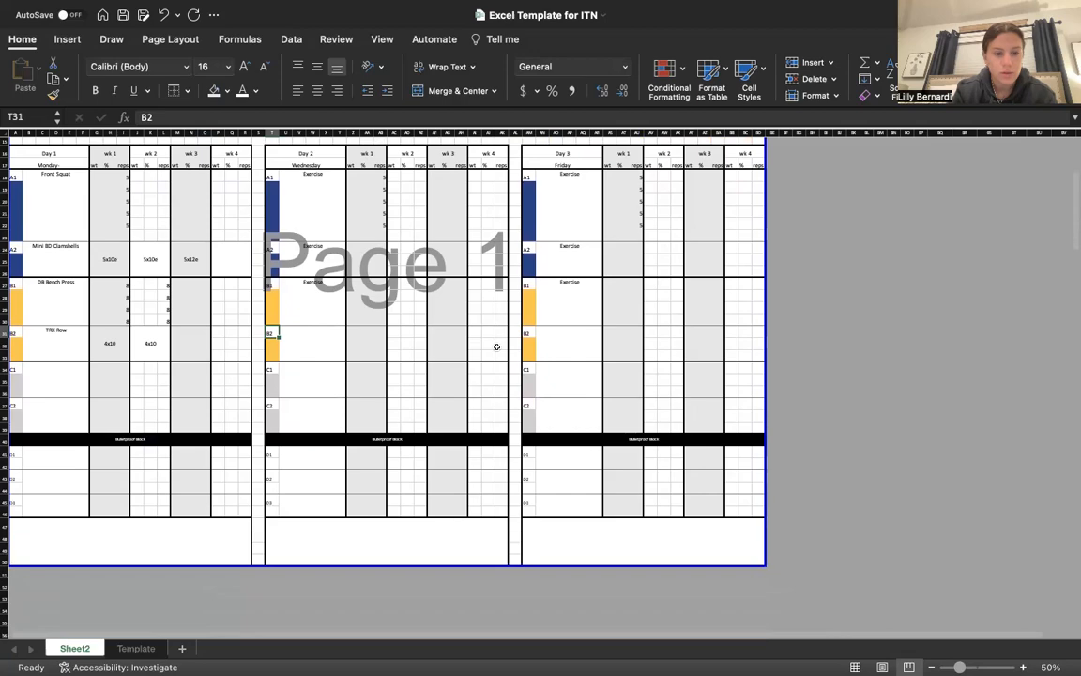
scroll(496, 346, up, 5)
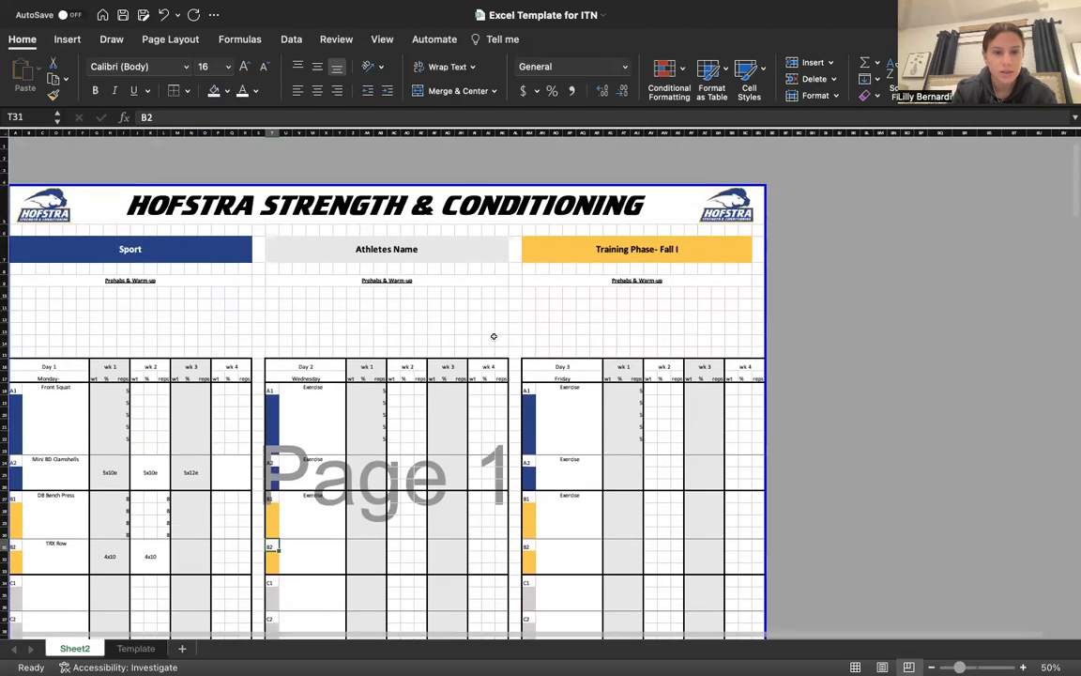